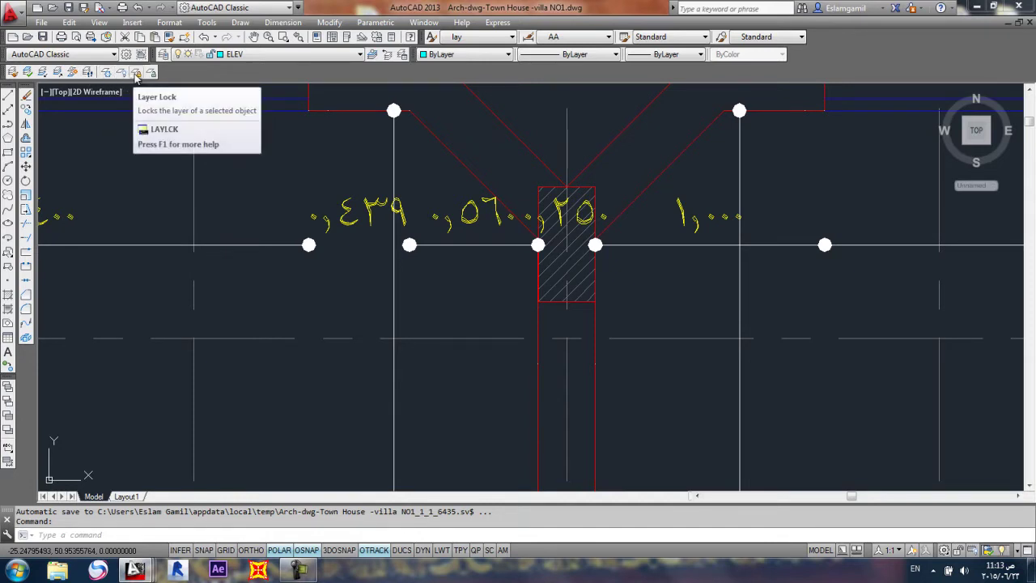
Step: Lock the hatched column's layer with Layer Lock and try to trim the column's edge
click(136, 73)
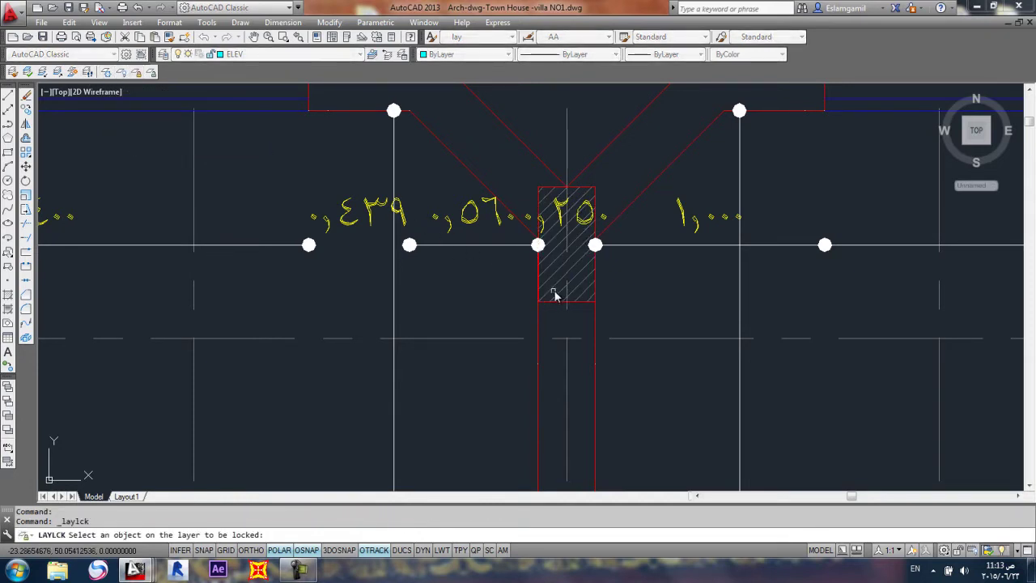
click(539, 262)
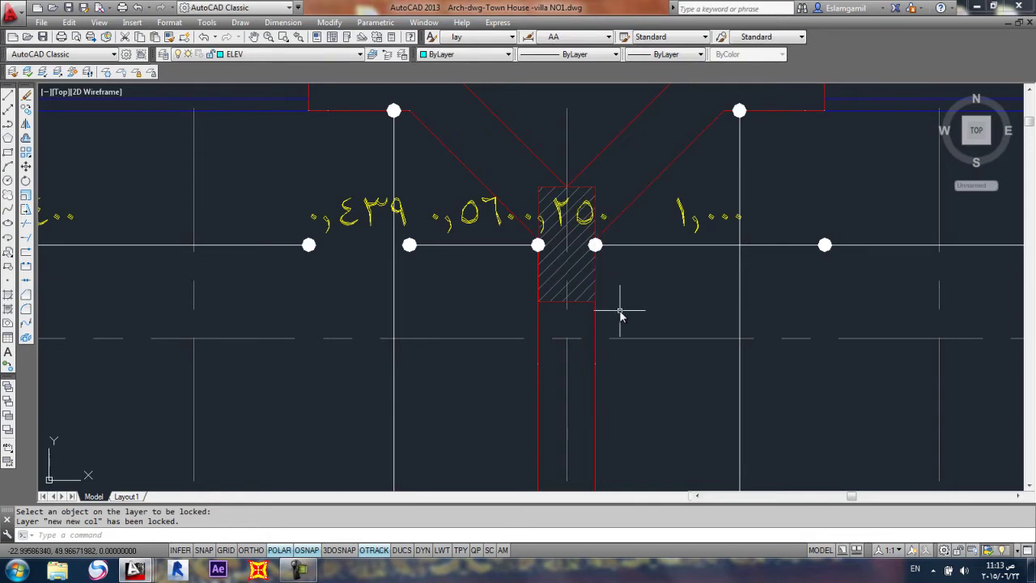
text(r)
key(Return)
key(Return)
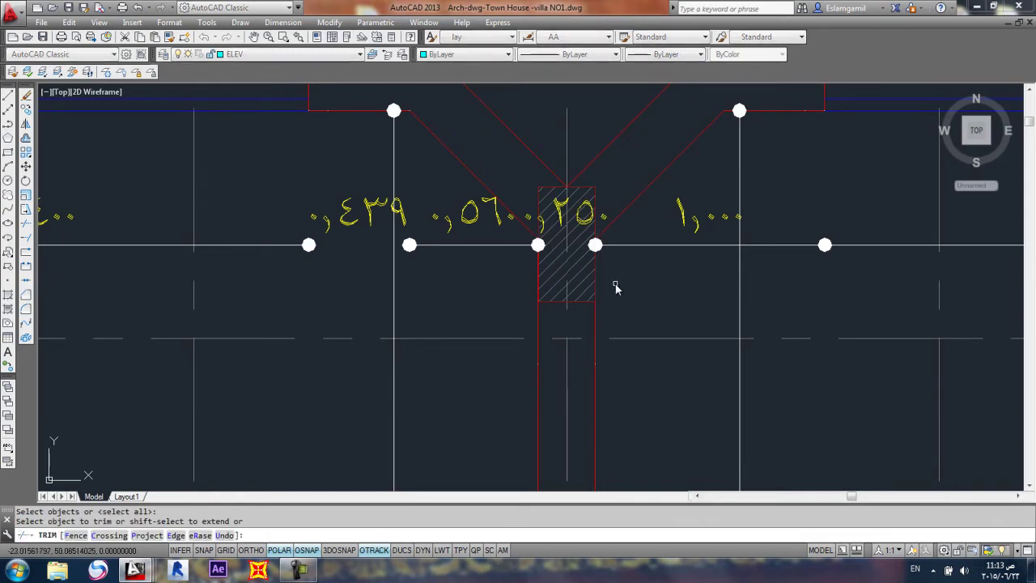
click(599, 271)
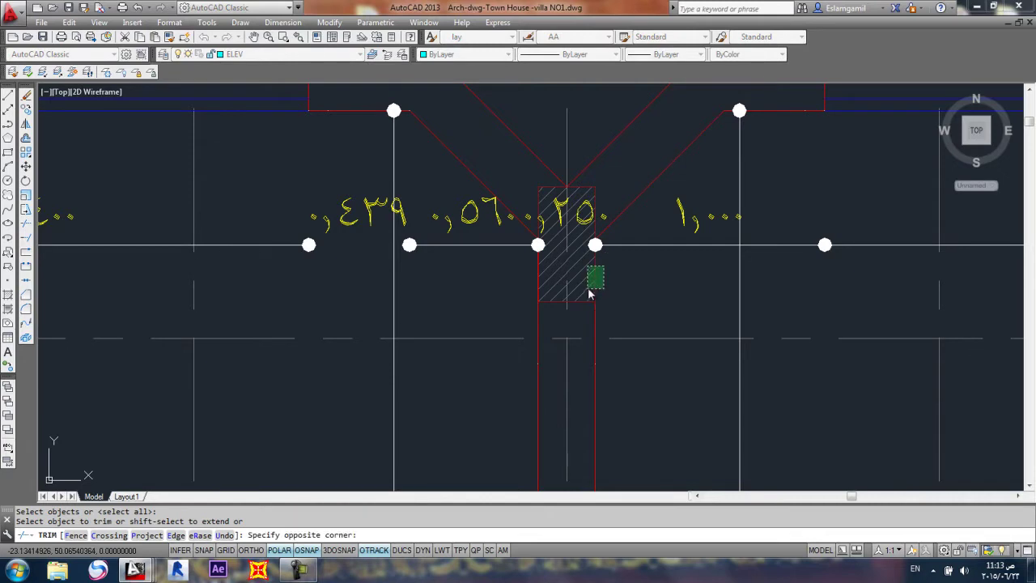
click(591, 295)
key(Return)
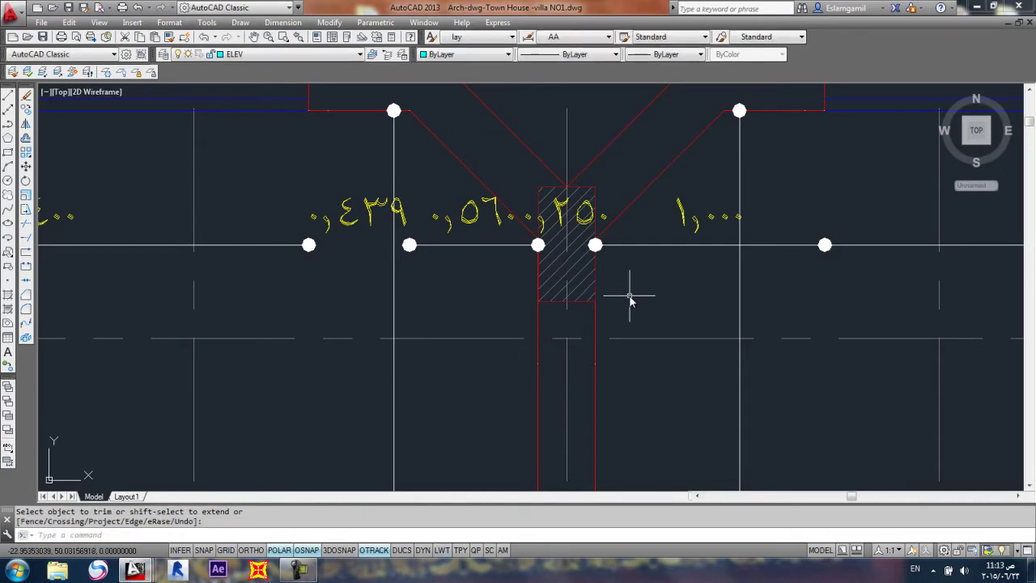
Step: Lock the column outline's layer again and unlock that same layer with Layer Unlock
click(135, 73)
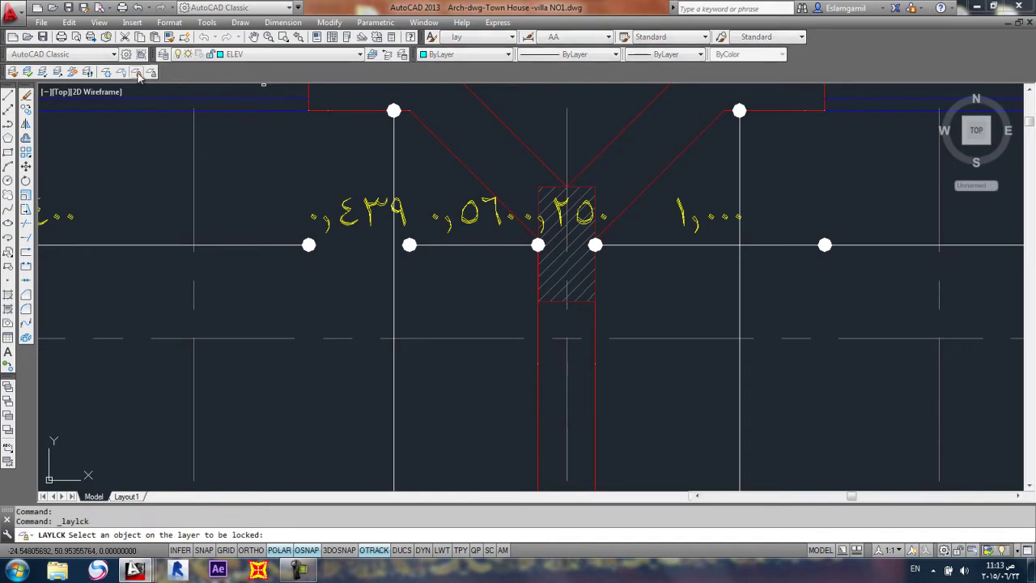
click(596, 279)
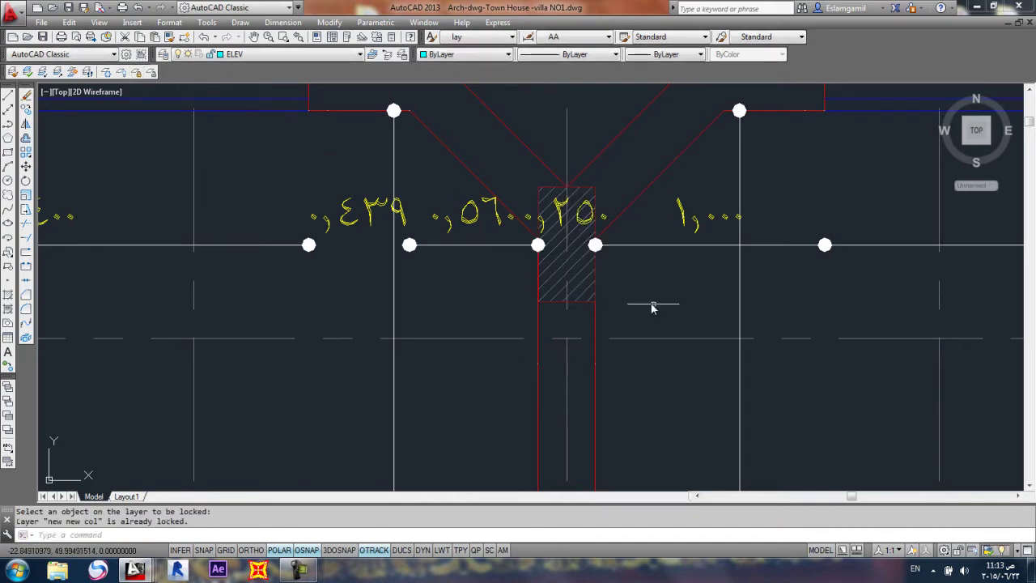
click(151, 73)
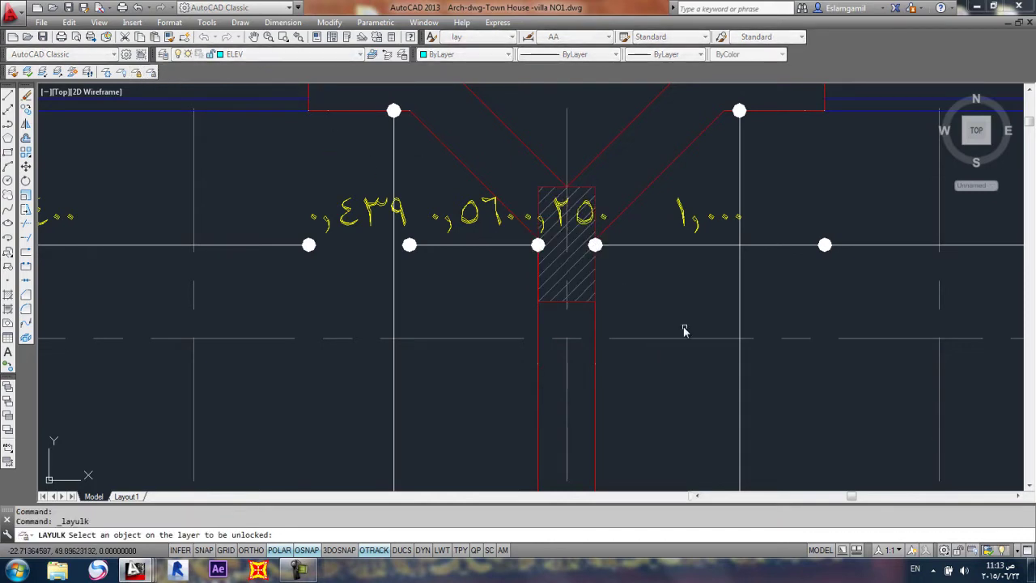
click(596, 276)
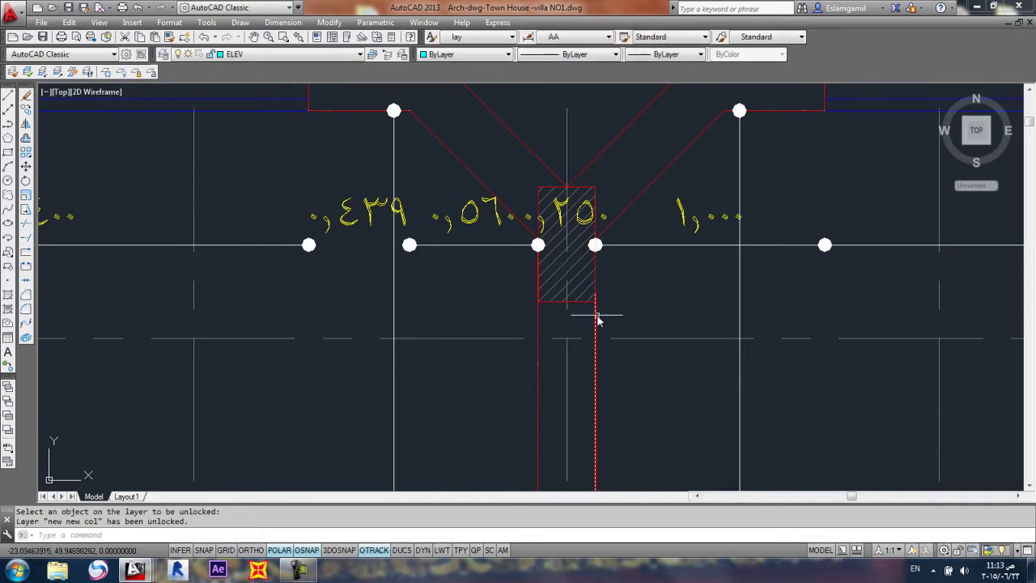
Step: Switch from the town house plan to the open drawing Drawing1.dwg
scroll(597, 320, up, 2)
scroll(596, 318, up, 2)
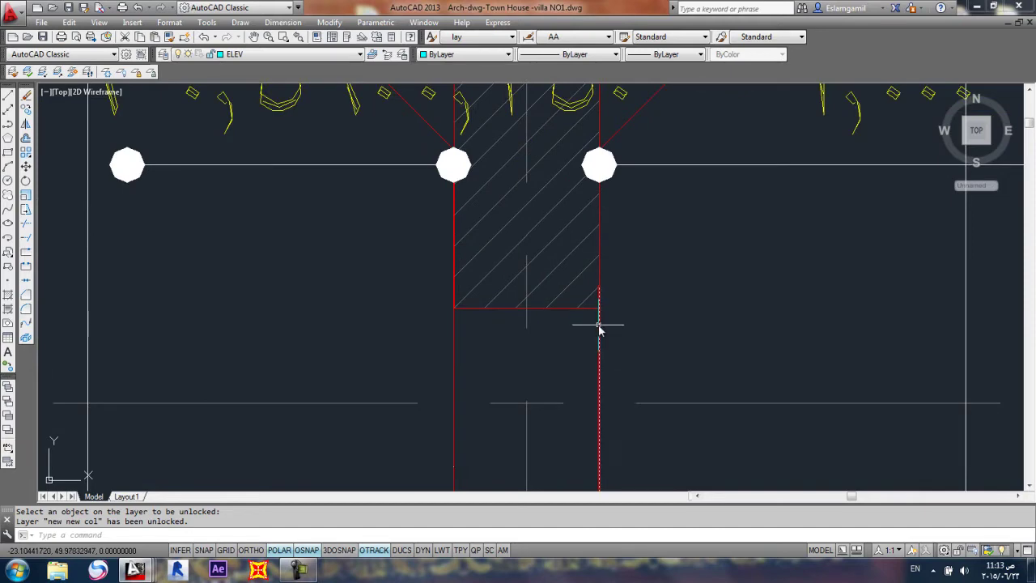
scroll(600, 298, down, 8)
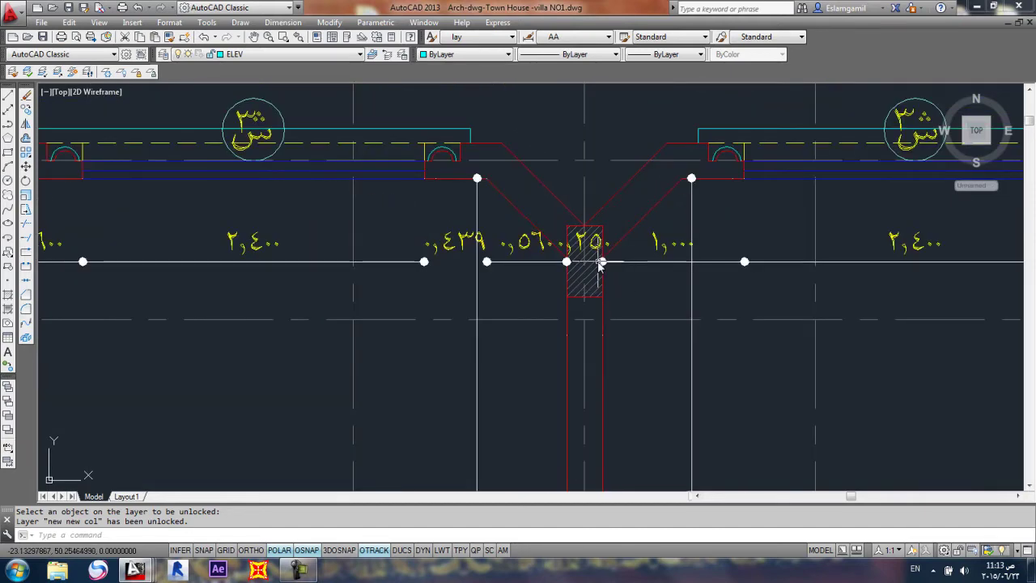
middle_drag(622, 274, 551, 208)
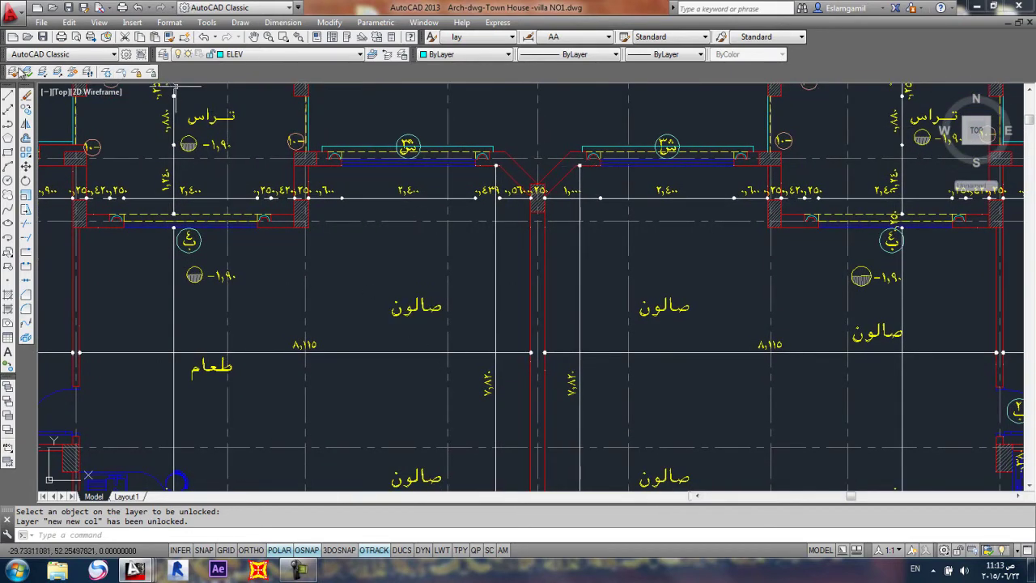
scroll(468, 202, down, 2)
click(425, 23)
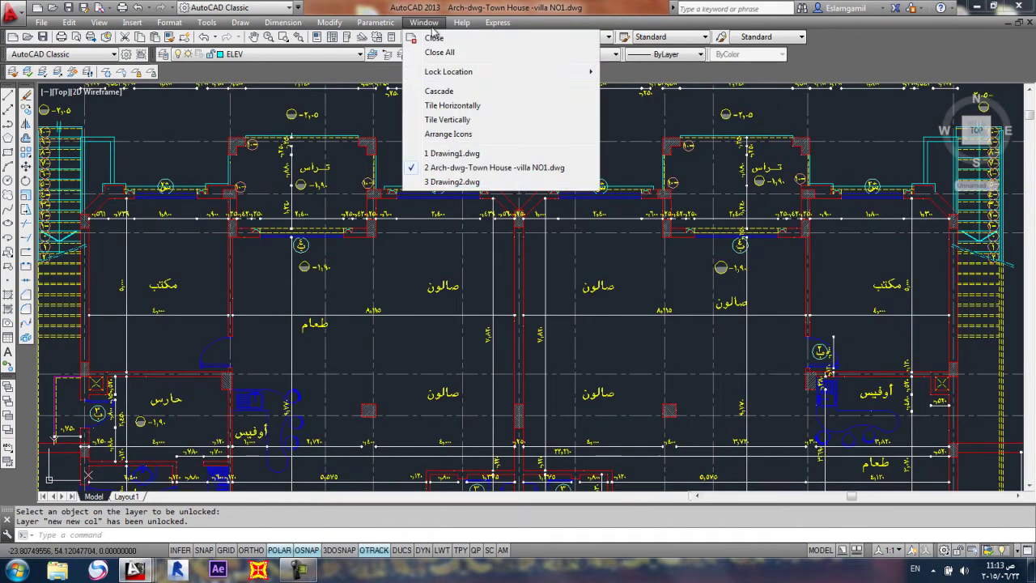
click(438, 153)
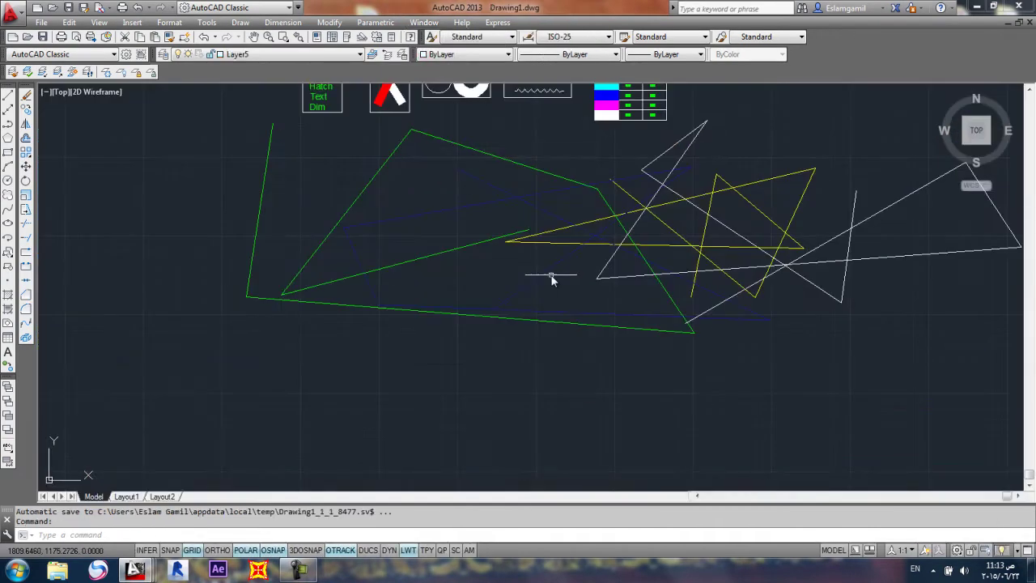
middle_drag(490, 241, 418, 262)
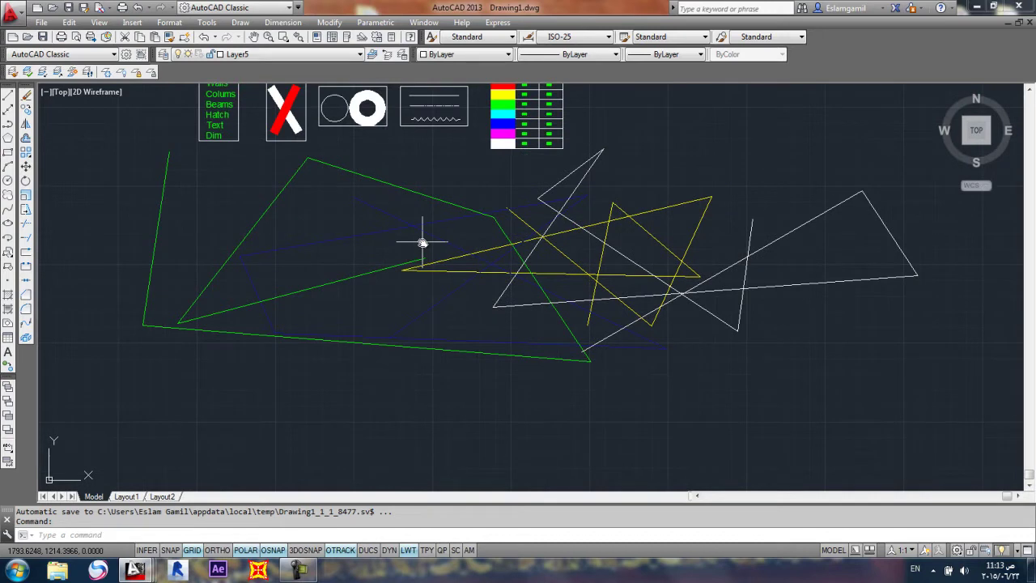
Step: Unlock Layer3 and open the Layer Properties Manager
click(282, 55)
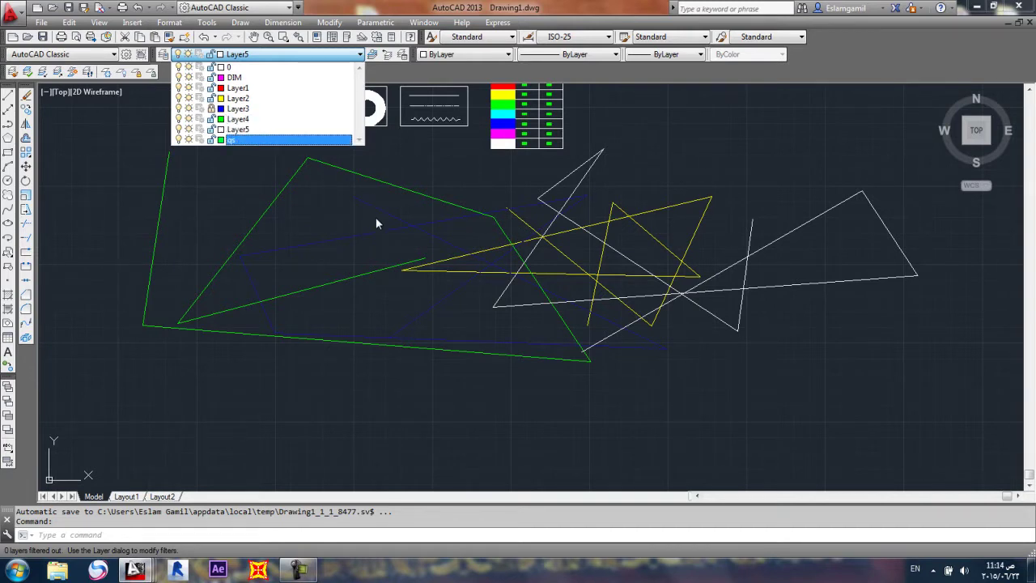
click(238, 56)
click(162, 54)
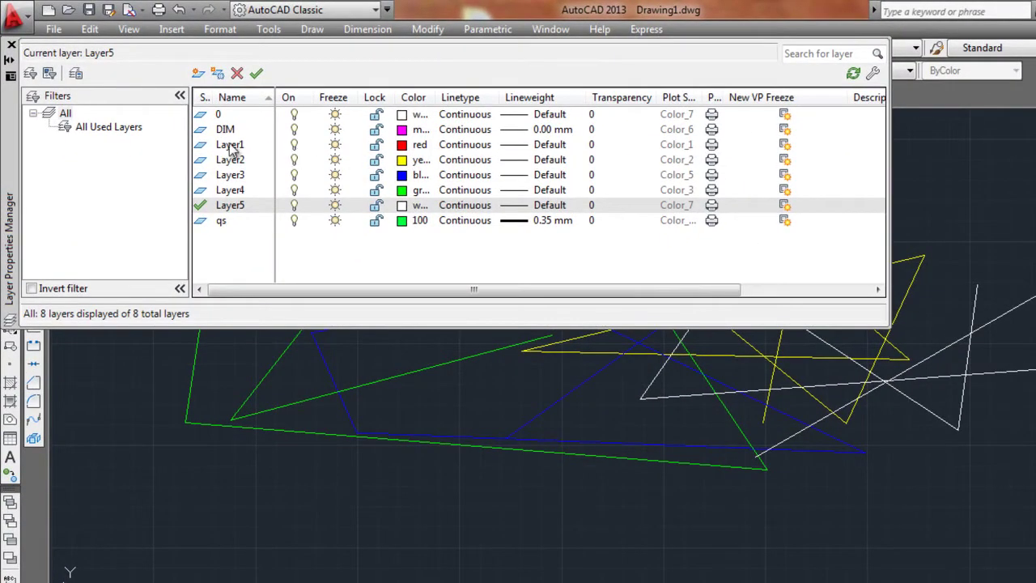
Step: Confirm magenta as the color and Continuous as the linetype of the DIM layer
click(410, 129)
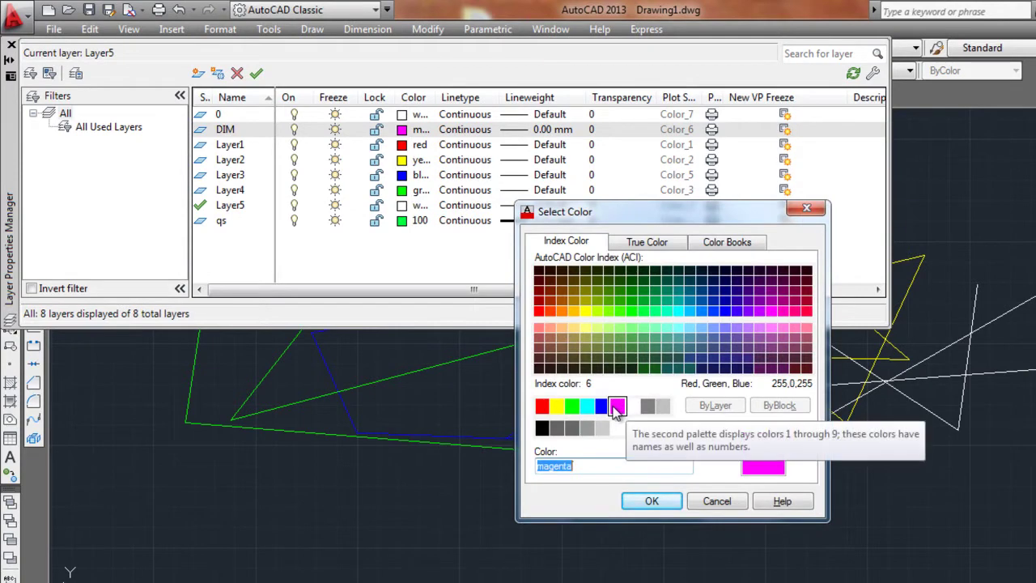
click(657, 502)
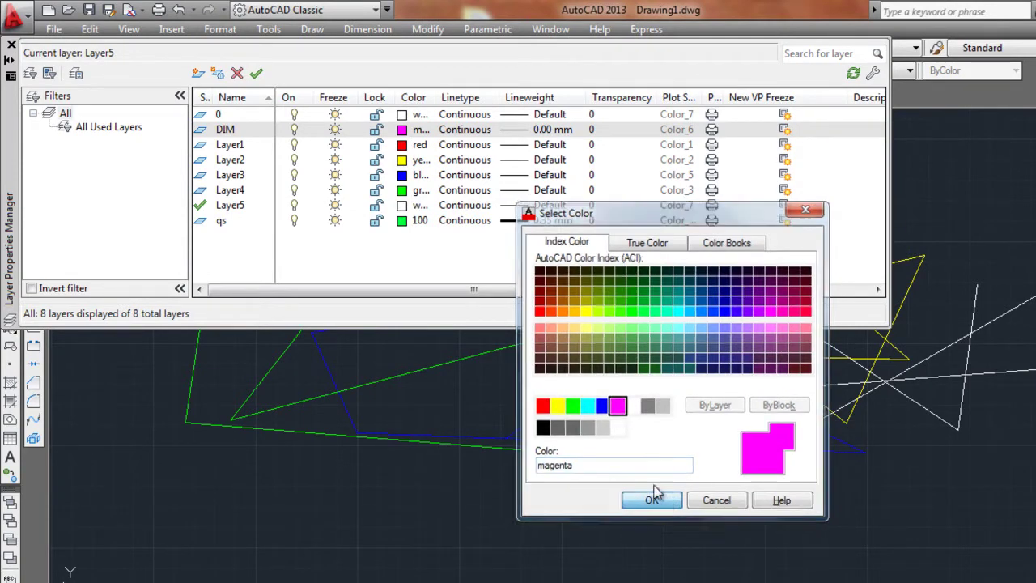
click(484, 131)
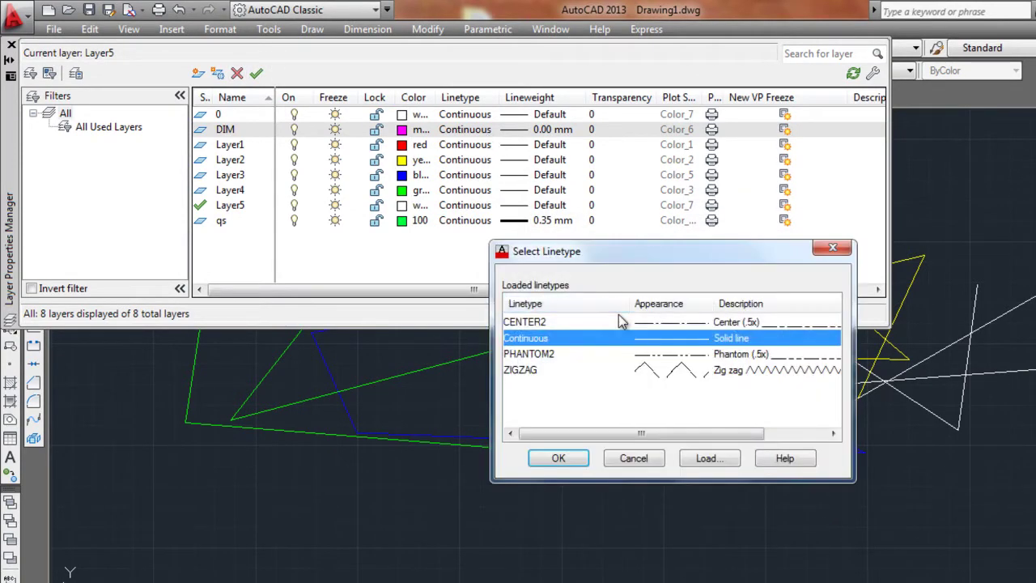
click(556, 459)
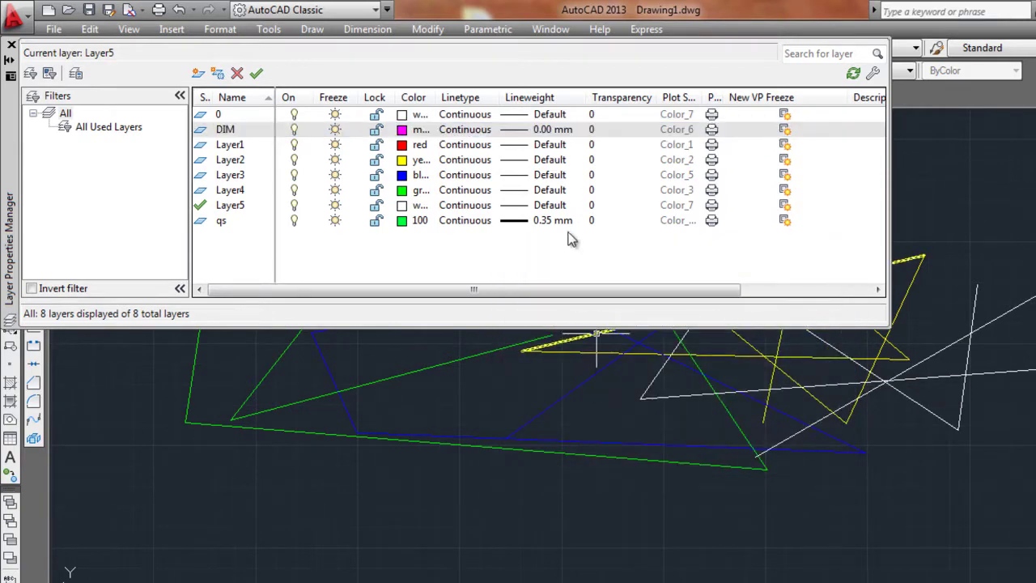
Step: Make Layer1 the current layer and rename it, trying Dim and settling on Axes
double_click(245, 146)
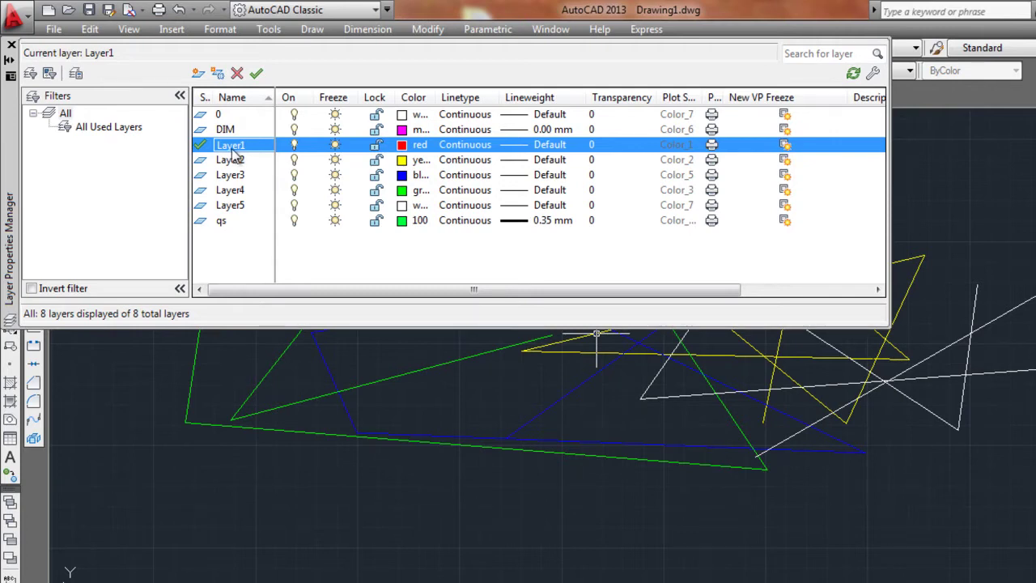
right_click(234, 155)
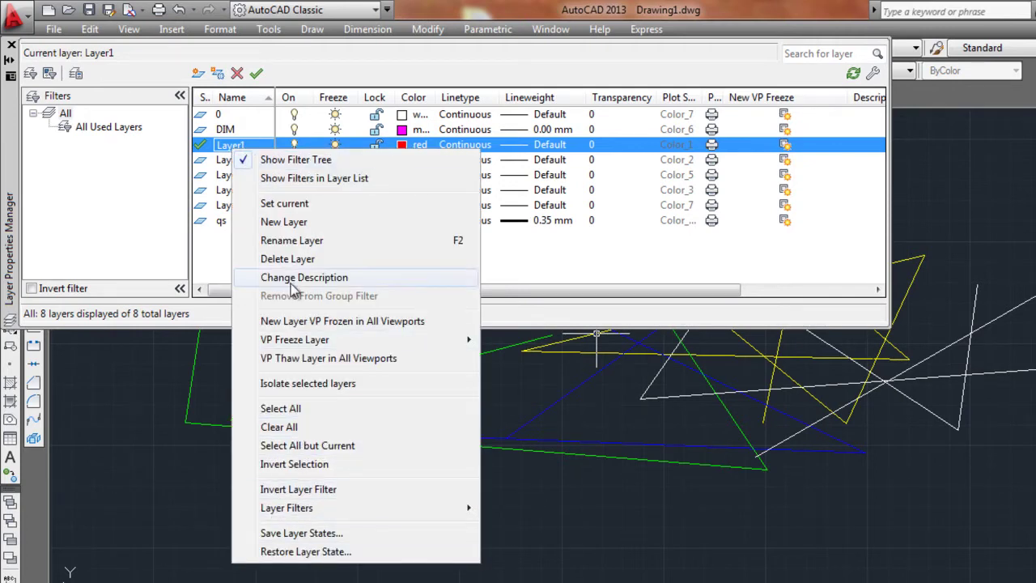
click(306, 240)
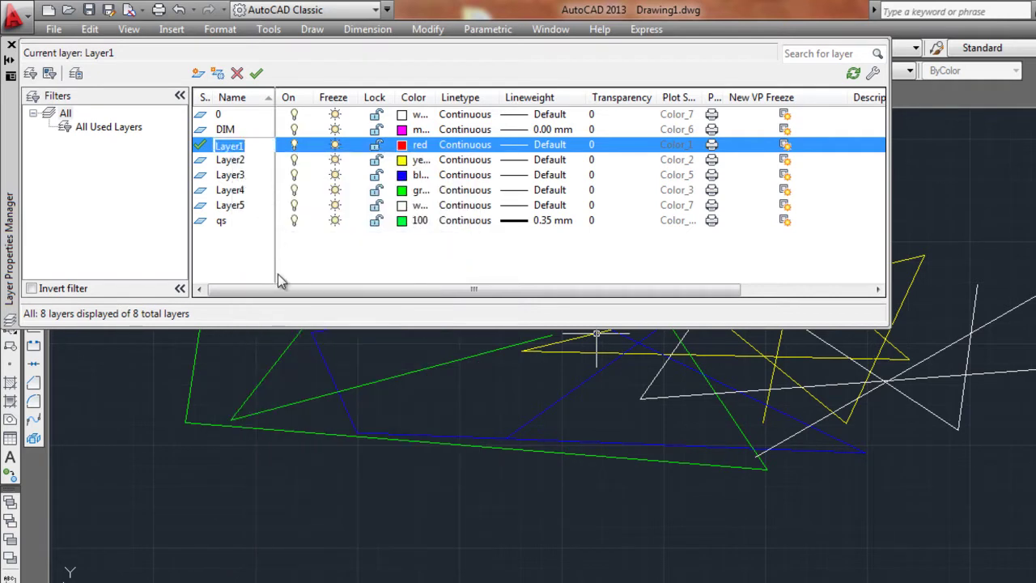
text(Dim)
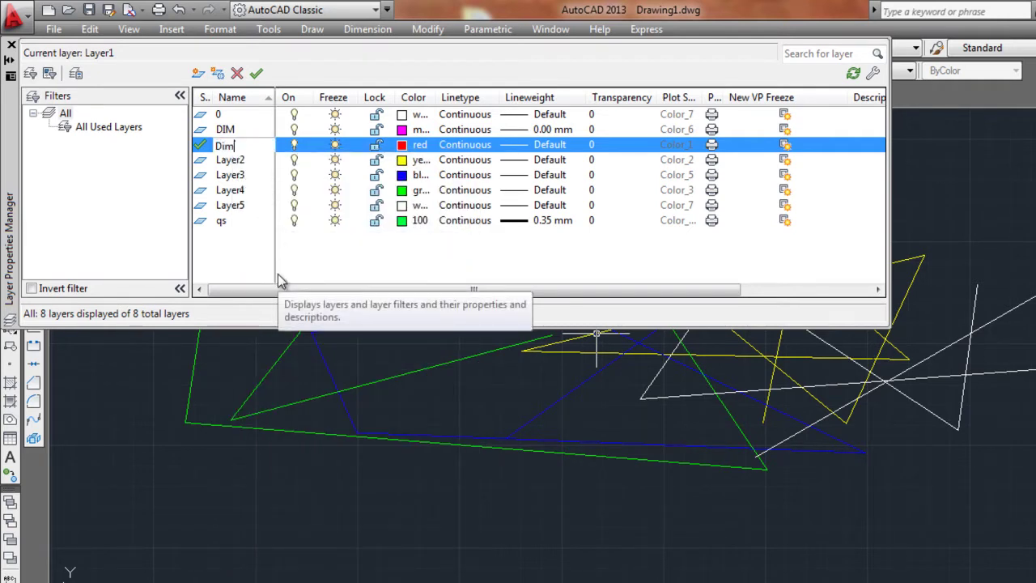
click(403, 146)
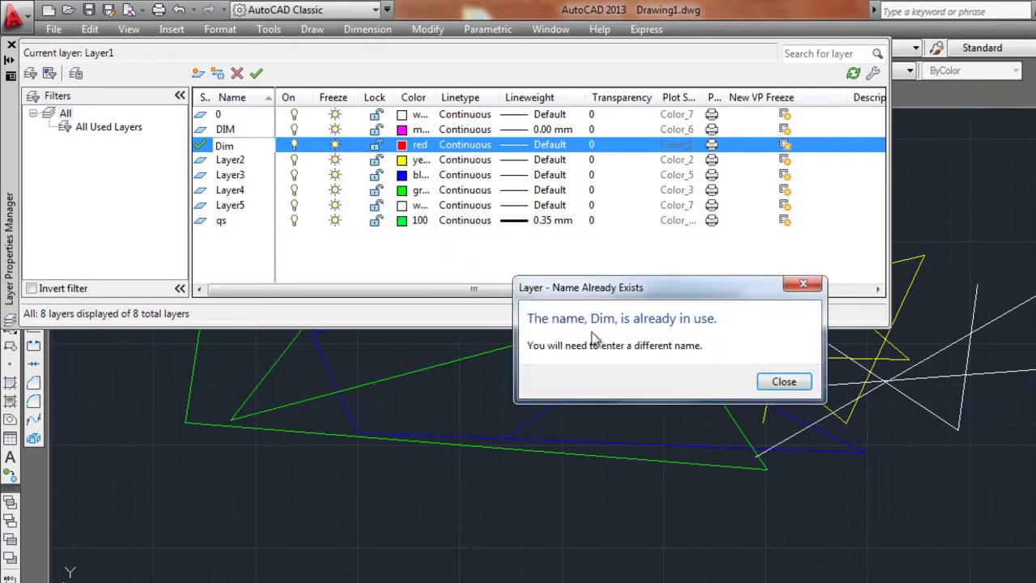
click(772, 386)
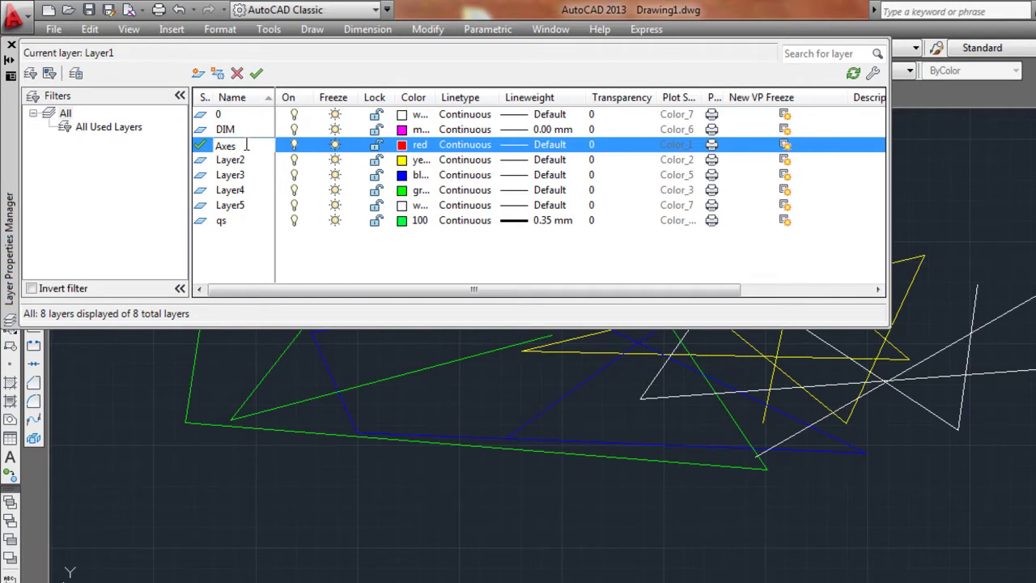
key(Return)
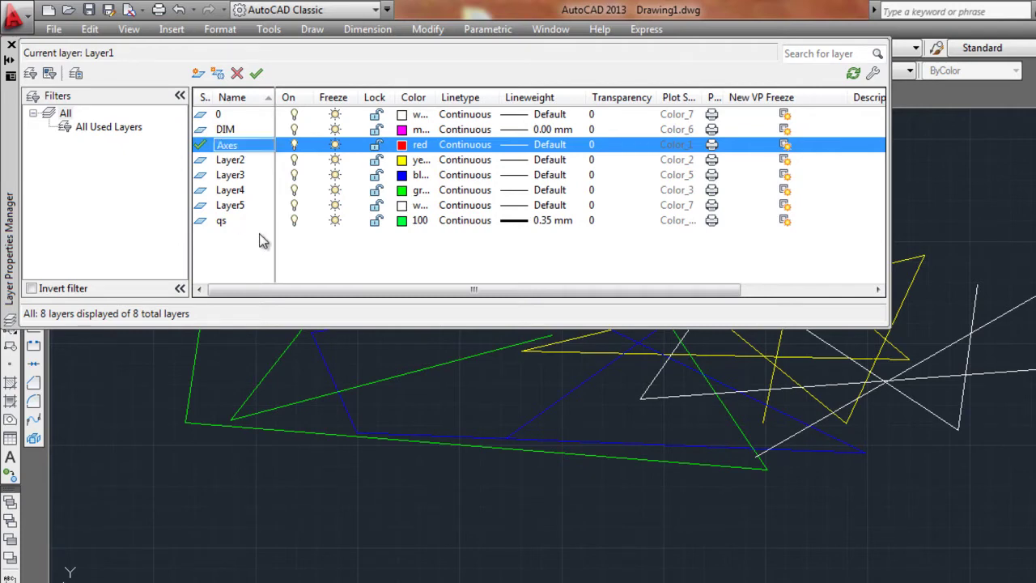
Step: Confirm red as the Axes layer's color and reload the CENTER2 linetype from acadiso.lin for it
click(408, 146)
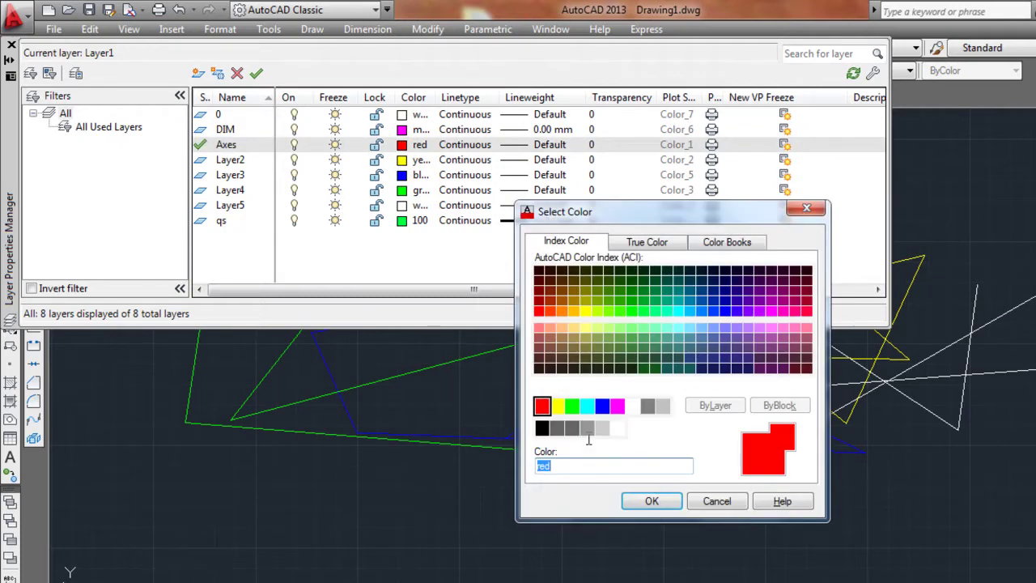
click(657, 502)
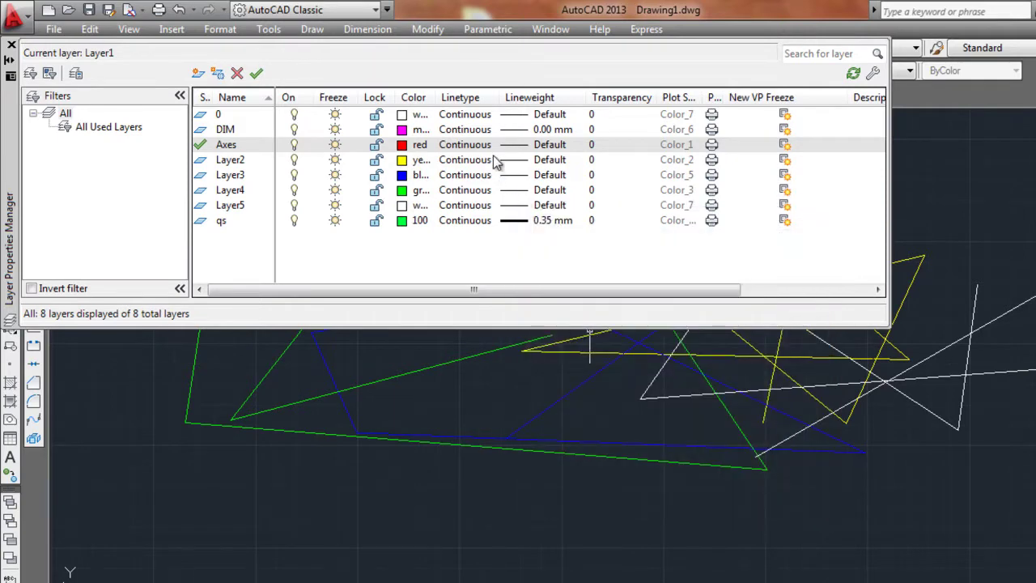
click(480, 146)
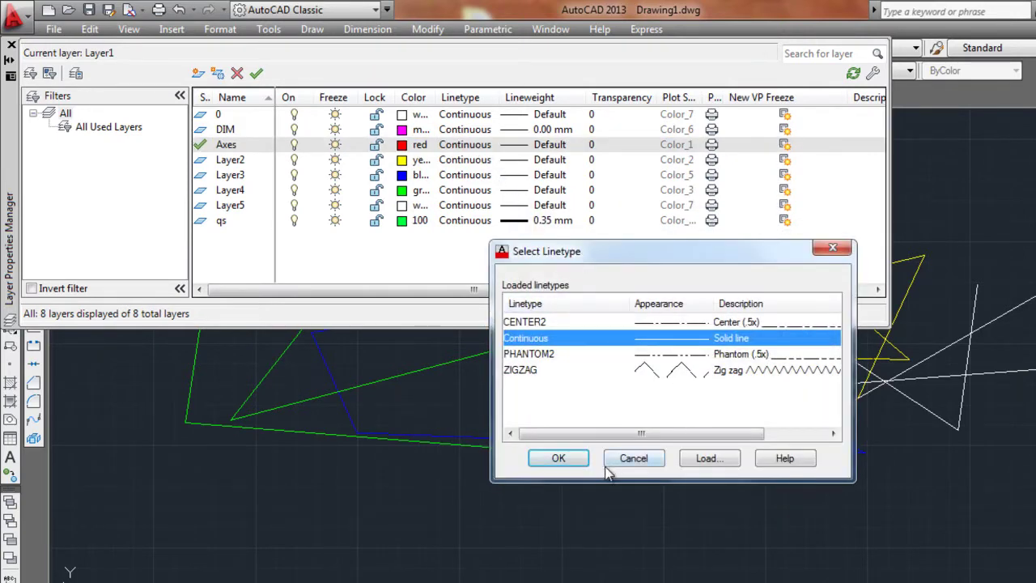
click(708, 458)
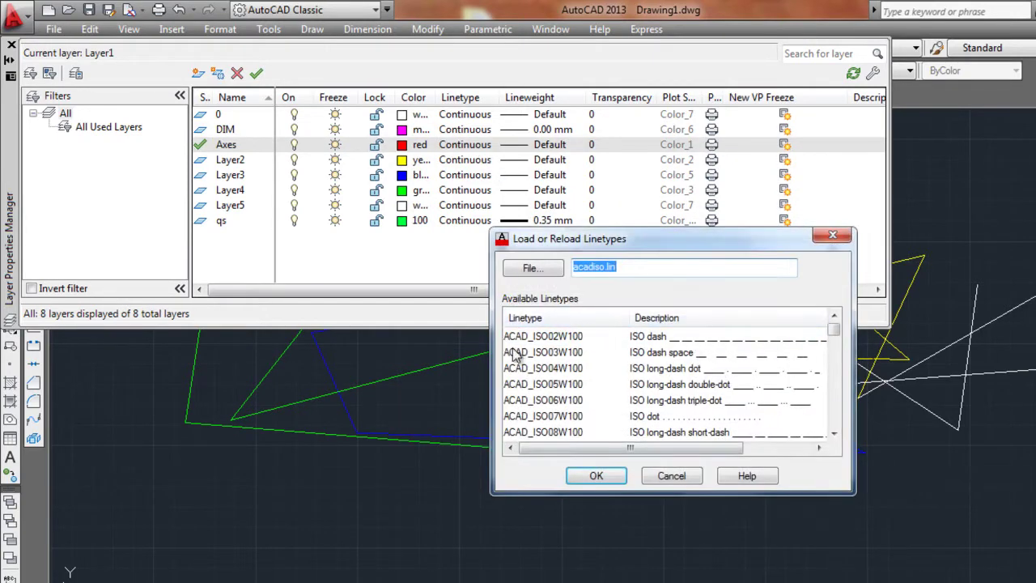
click(518, 354)
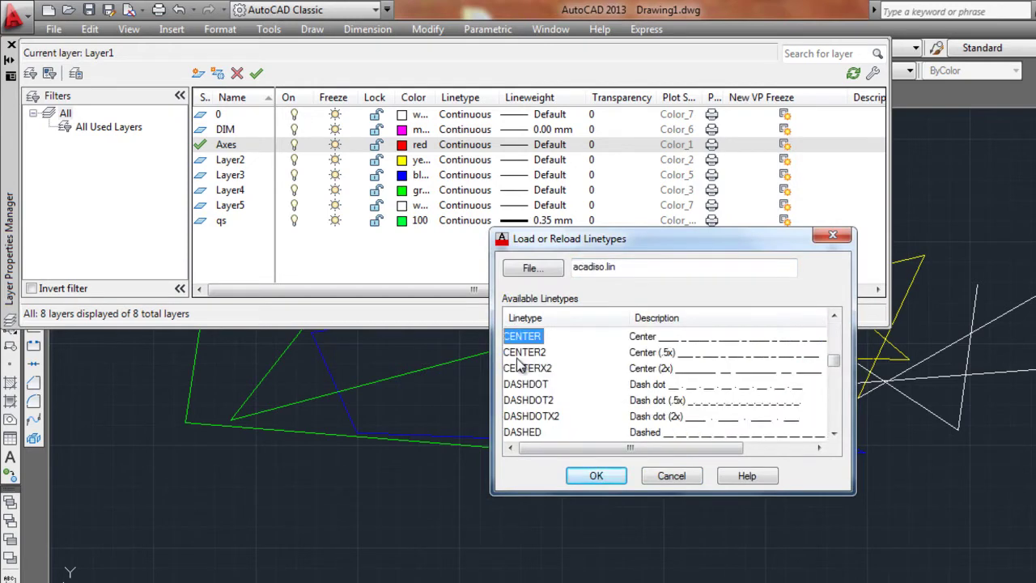
key(c)
click(524, 352)
click(597, 476)
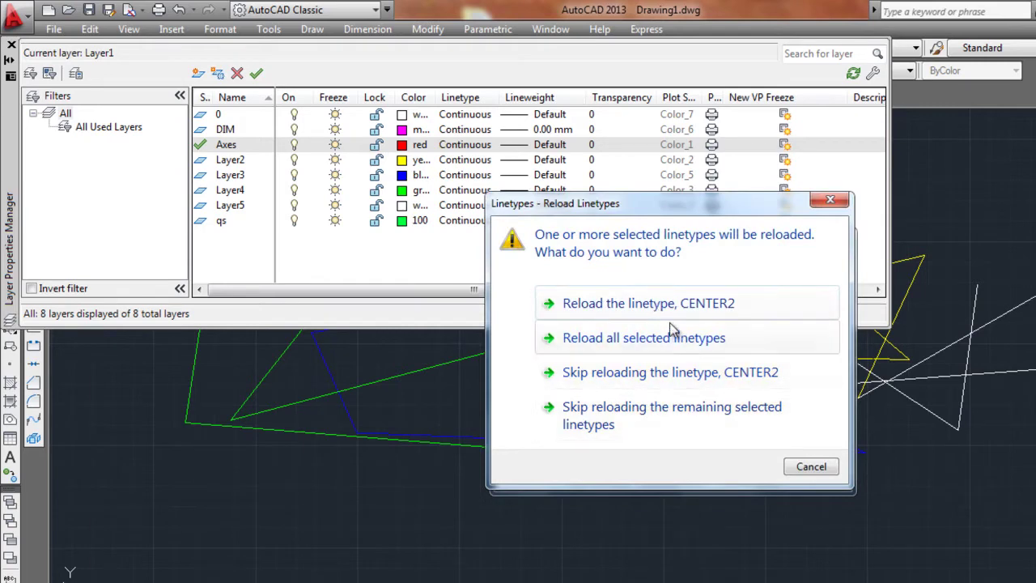
click(673, 314)
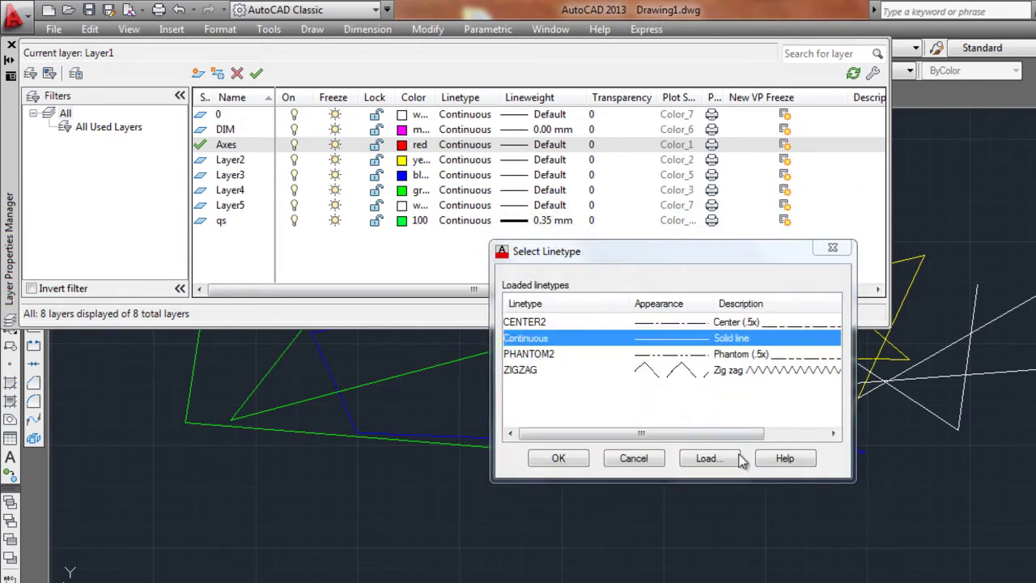
Step: Assign the CENTER2 linetype to the Axes layer
click(570, 463)
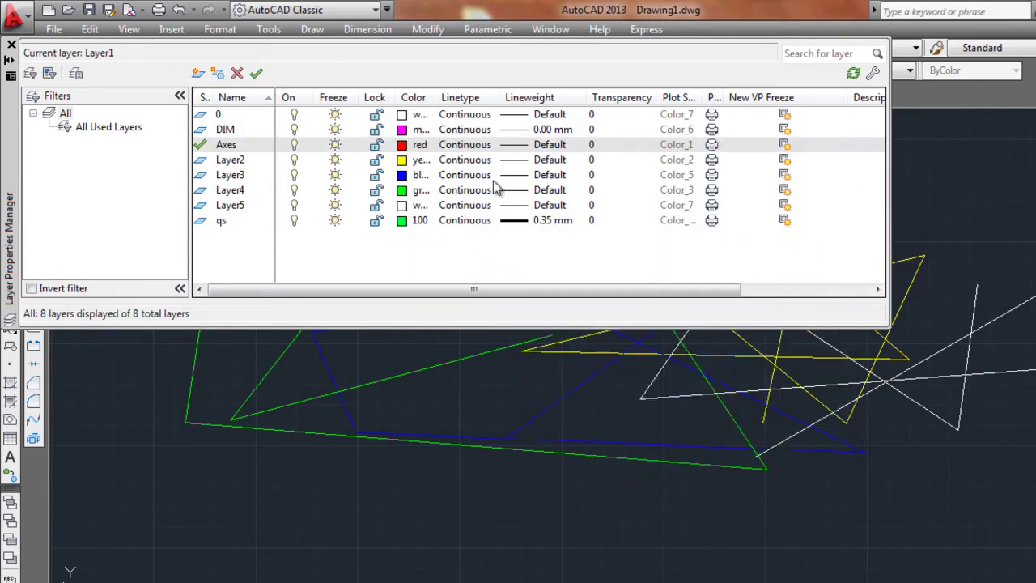
click(465, 145)
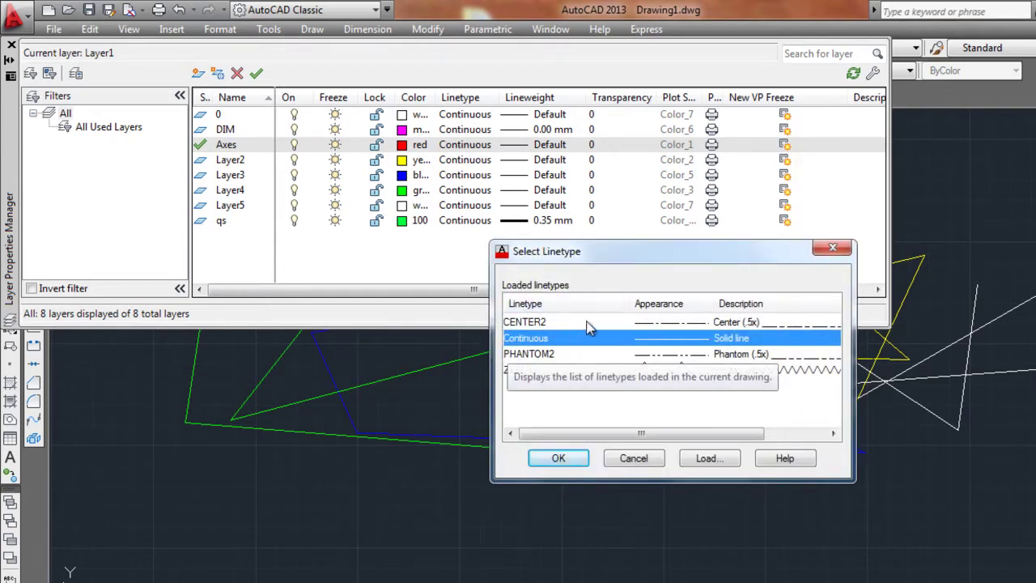
click(589, 323)
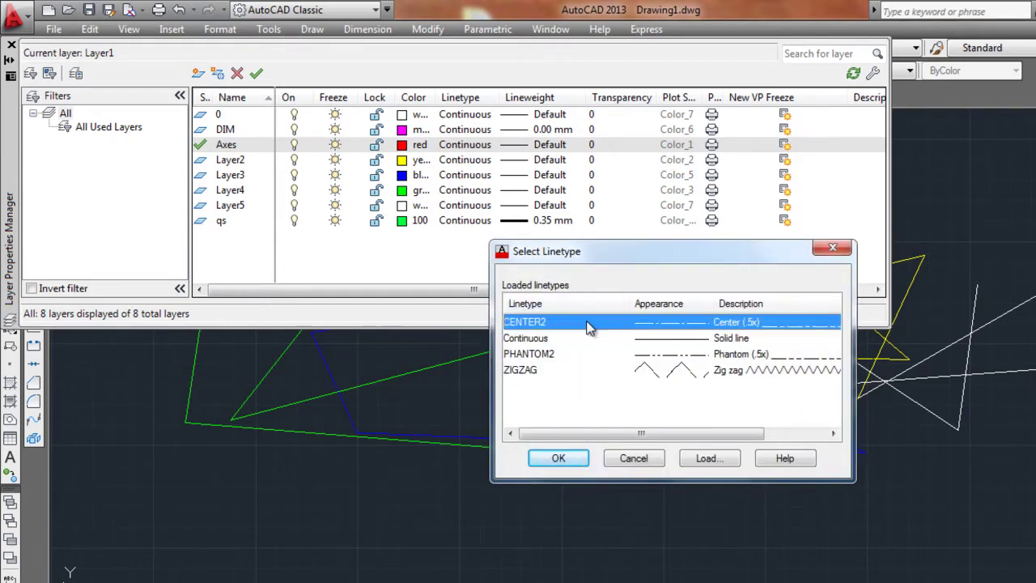
click(567, 461)
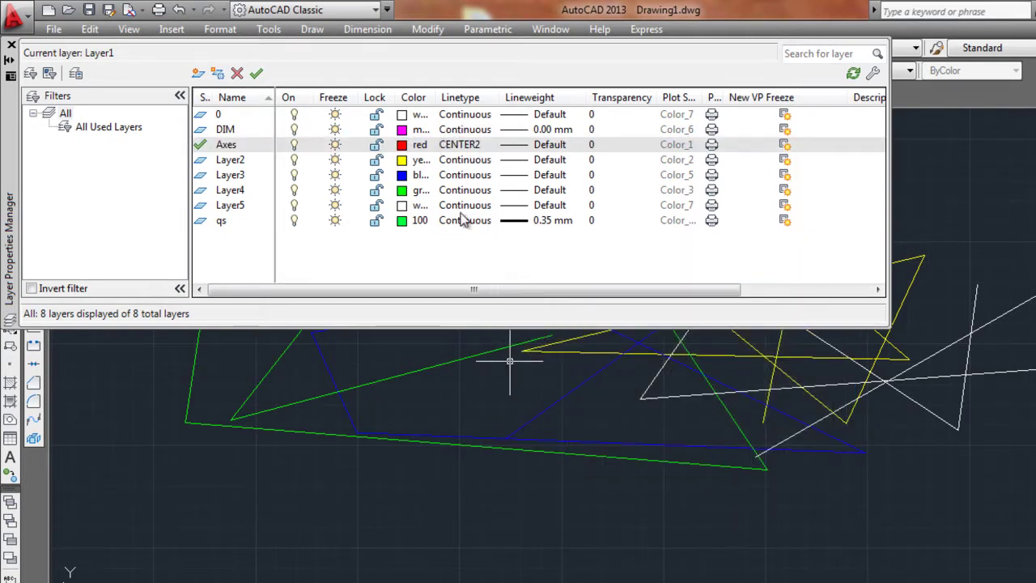
Step: Start changing Layer3's linetype and load the DASHDOT linetype from acadiso.lin
click(481, 175)
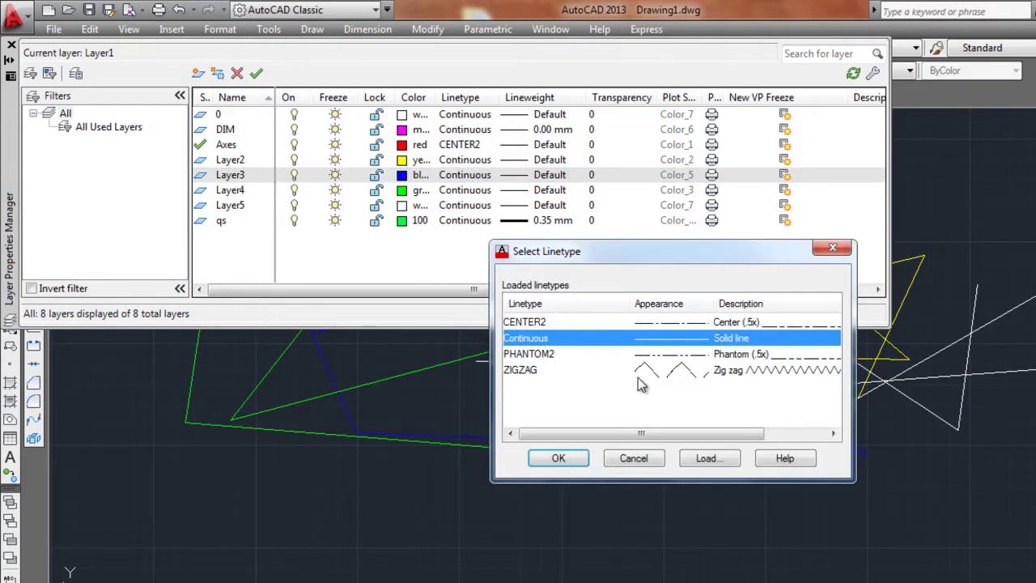
click(704, 458)
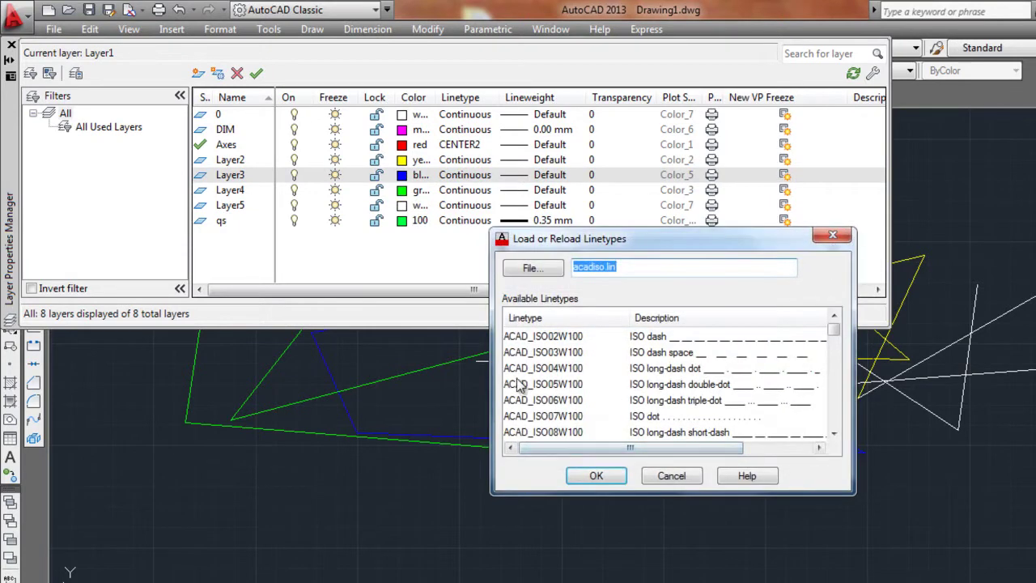
click(518, 384)
key(d)
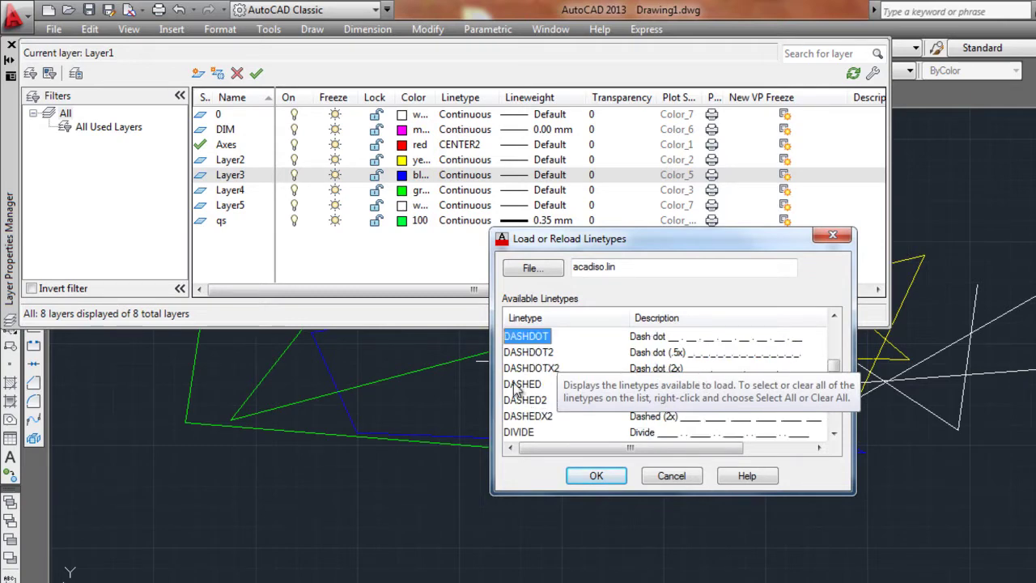
click(597, 476)
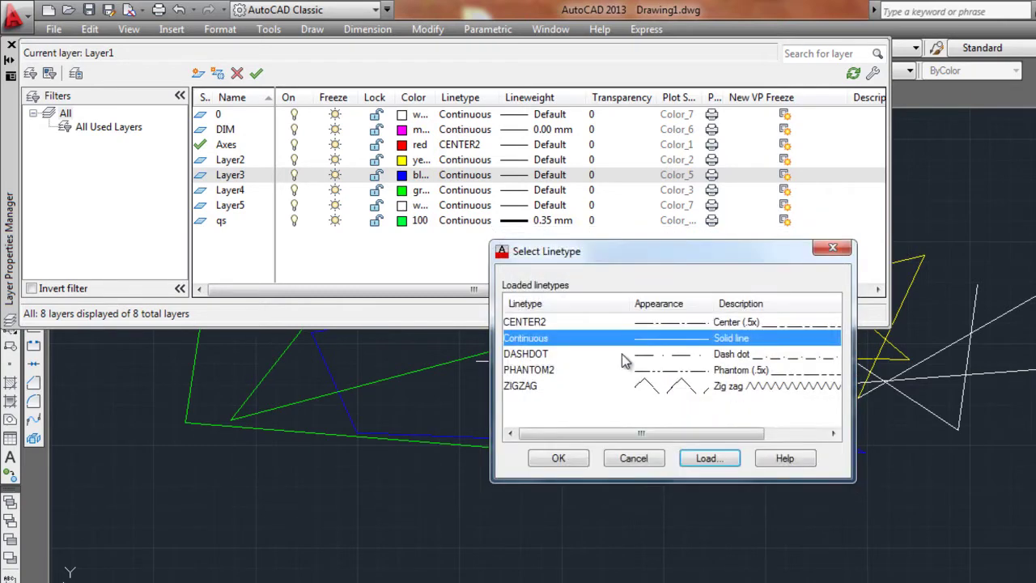
Step: Assign the PHANTOM2 linetype to Layer3 and close the Layer Properties Manager
click(679, 326)
click(680, 370)
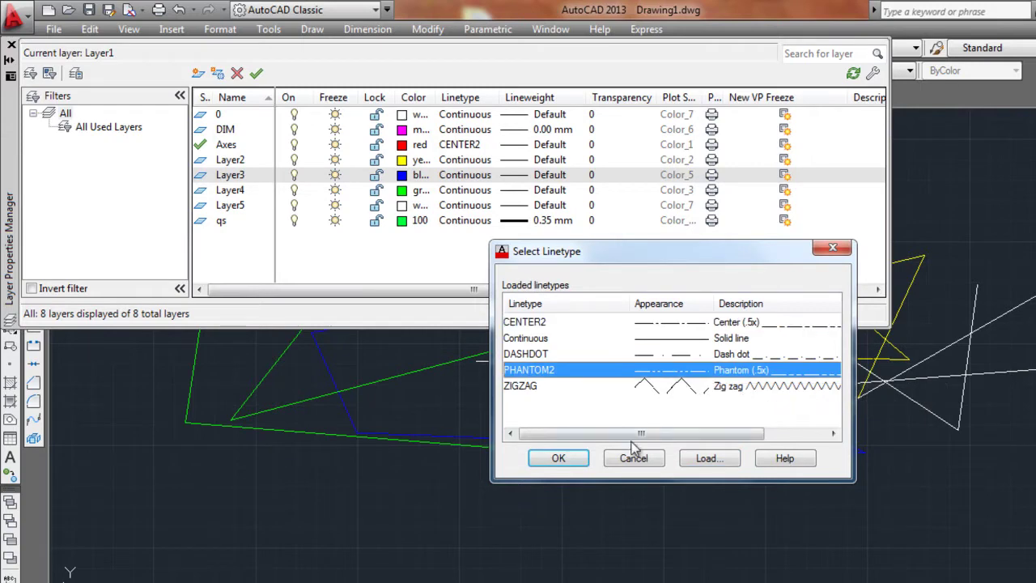
click(558, 458)
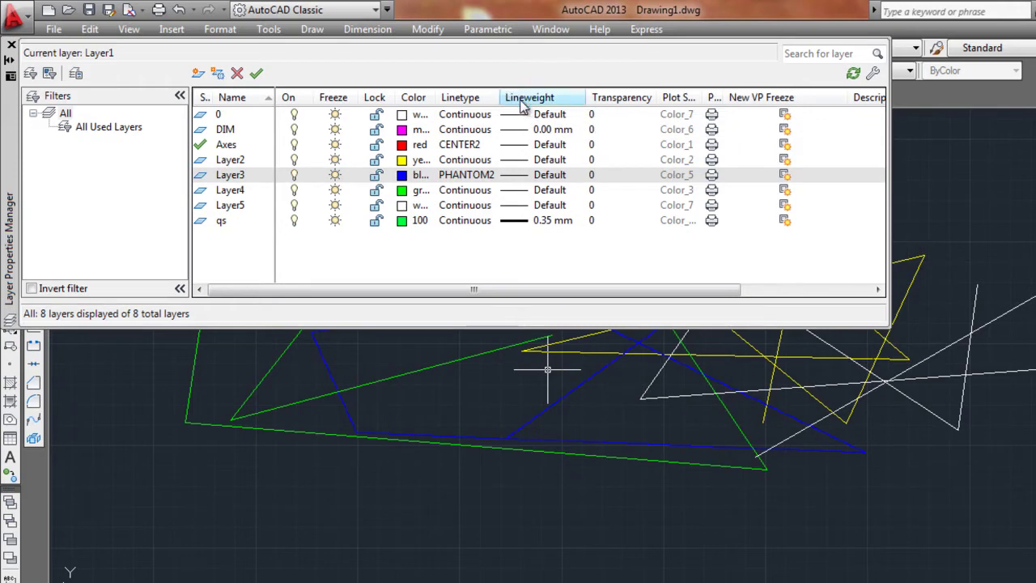
drag(33, 66, 45, 81)
click(23, 59)
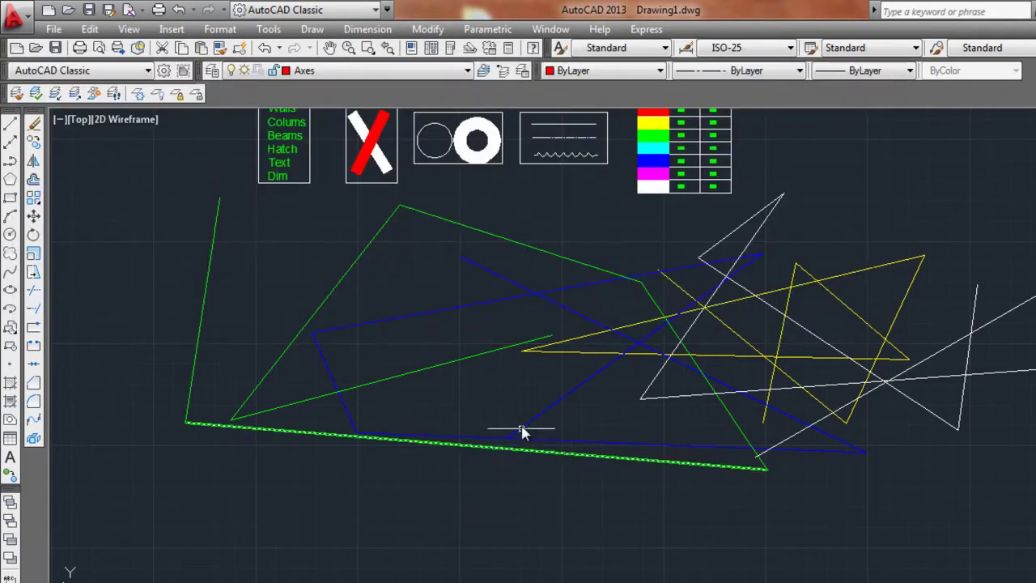
Step: Set Layer3's lineweight to 2.00 mm and return to the drawing
scroll(505, 397, up, 5)
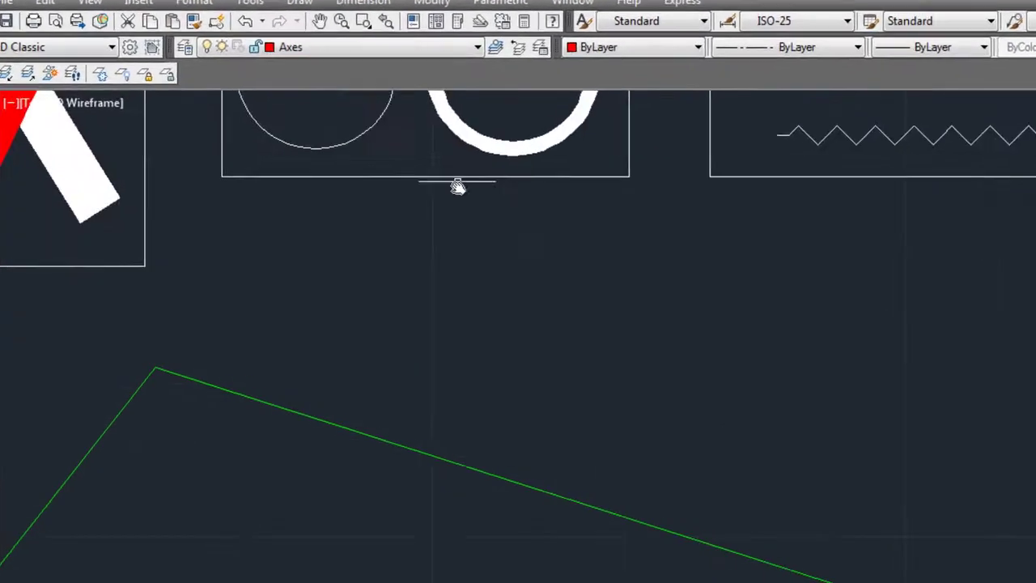
middle_drag(457, 187, 562, 361)
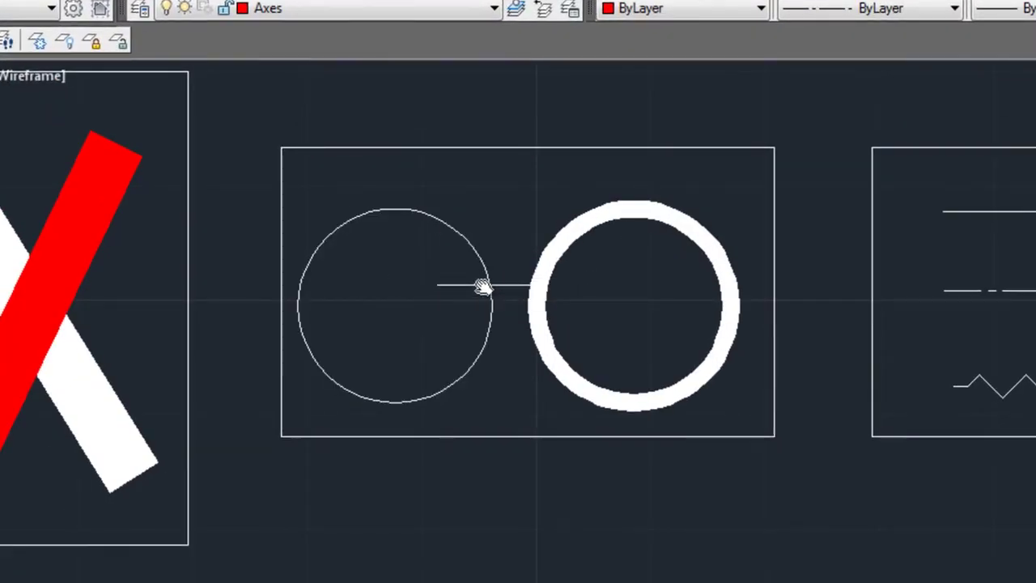
scroll(675, 446, down, 6)
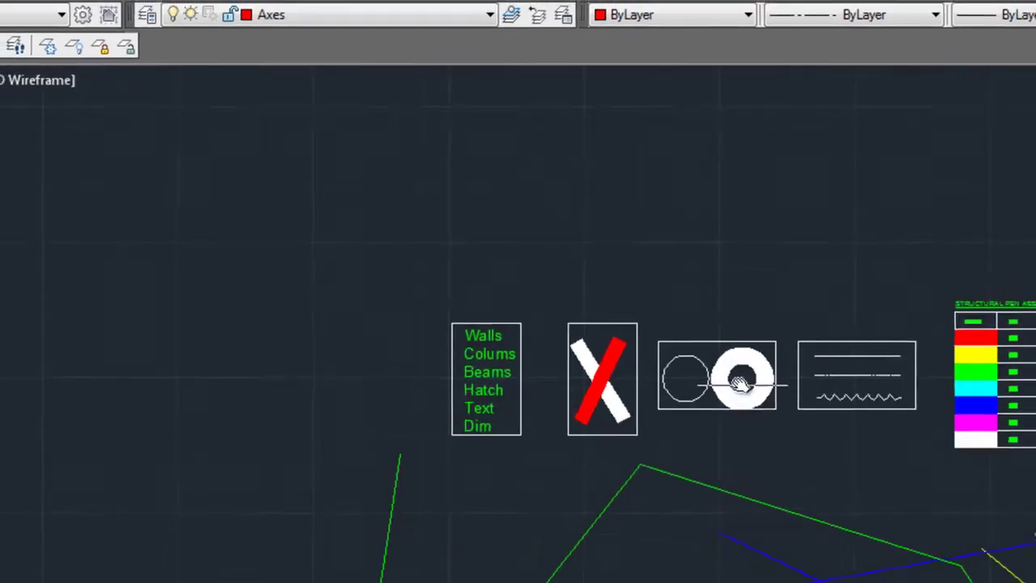
middle_drag(675, 447, 679, 390)
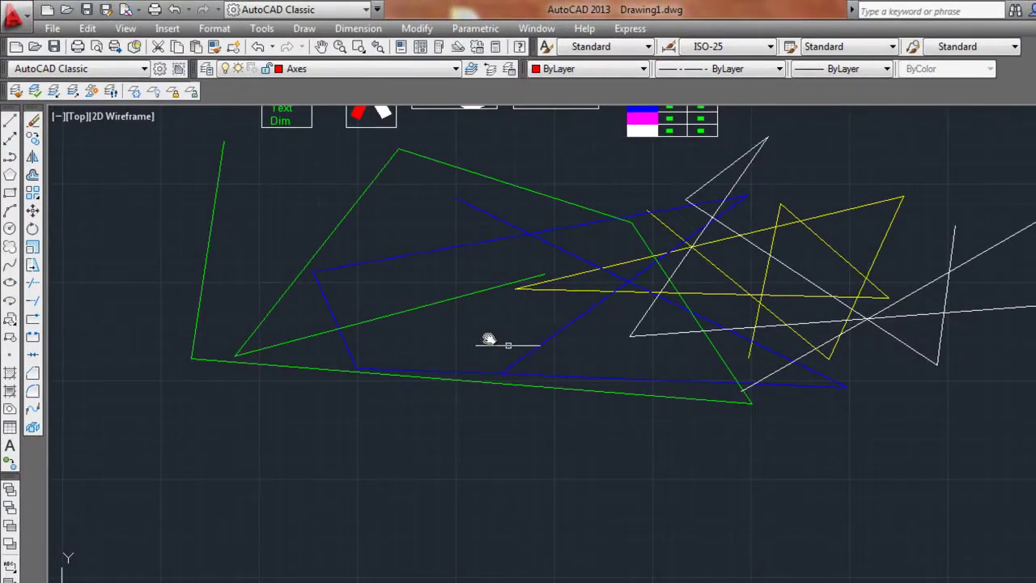
mouse_move(489, 338)
middle_down()
mouse_move(364, 205)
mouse_move(322, 209)
middle_up()
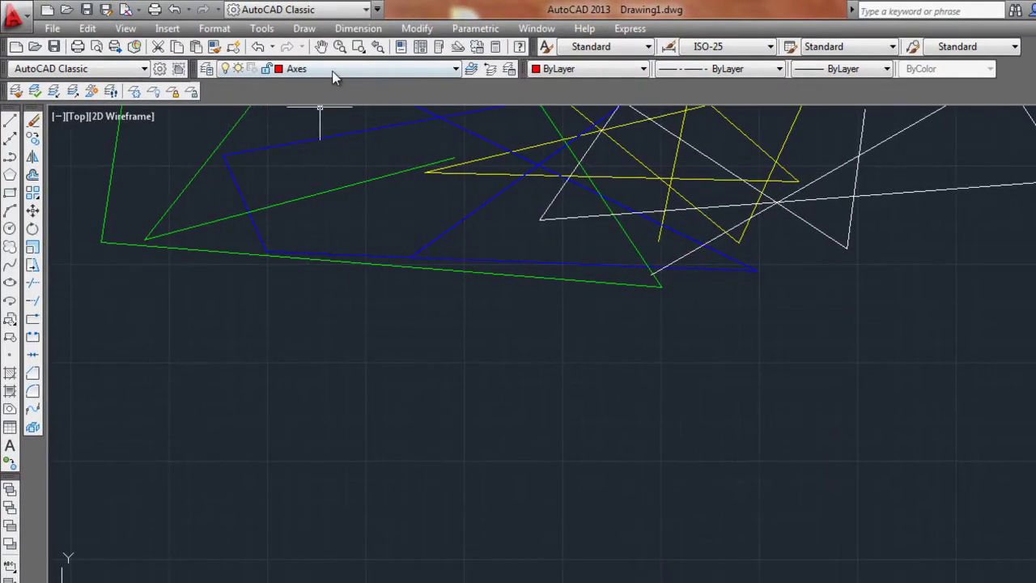
click(207, 69)
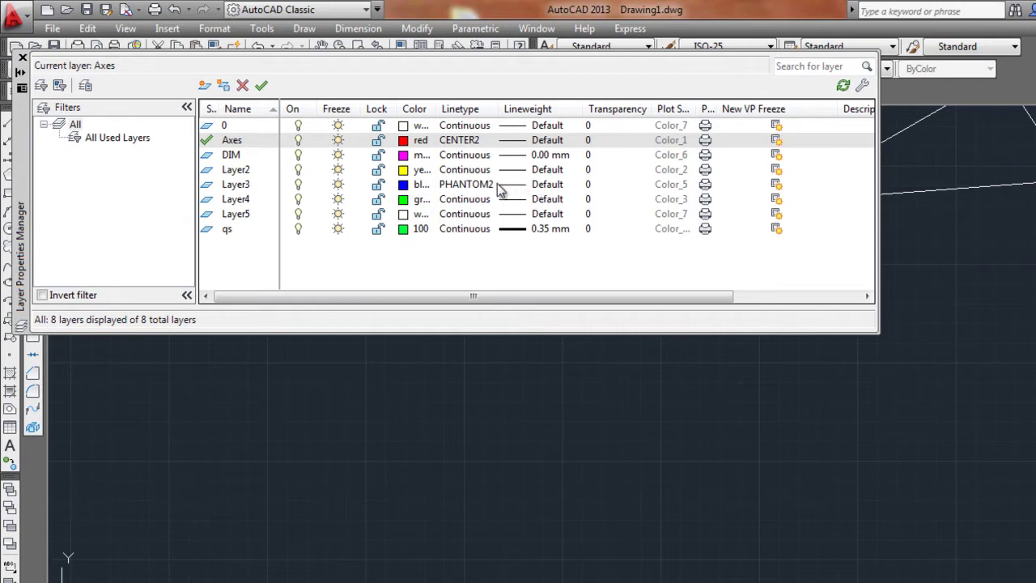
click(547, 184)
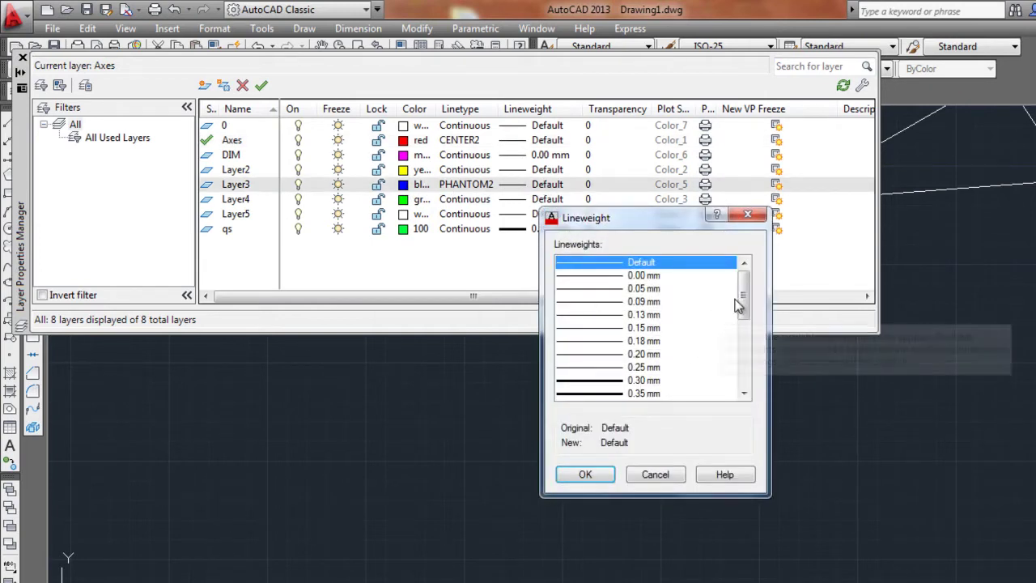
scroll(739, 307, down, 5)
click(646, 380)
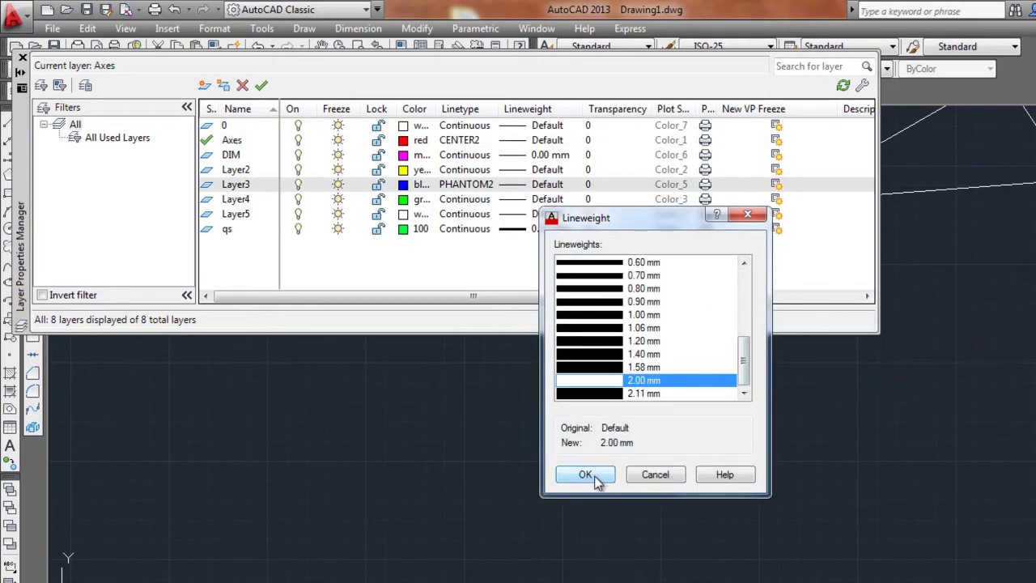
click(586, 475)
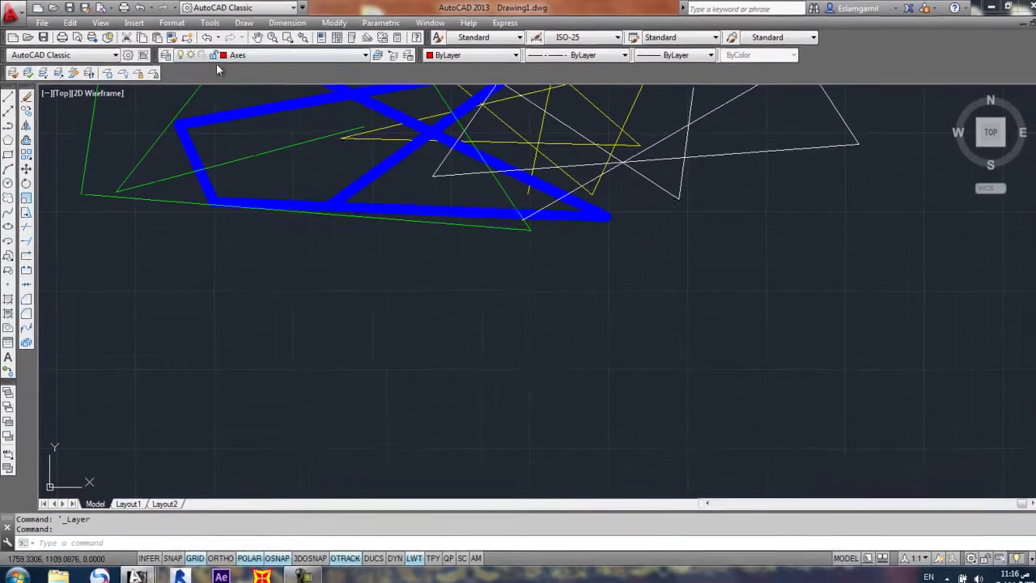
Step: Make Layer3 the current layer and turn off the lineweight display
click(259, 54)
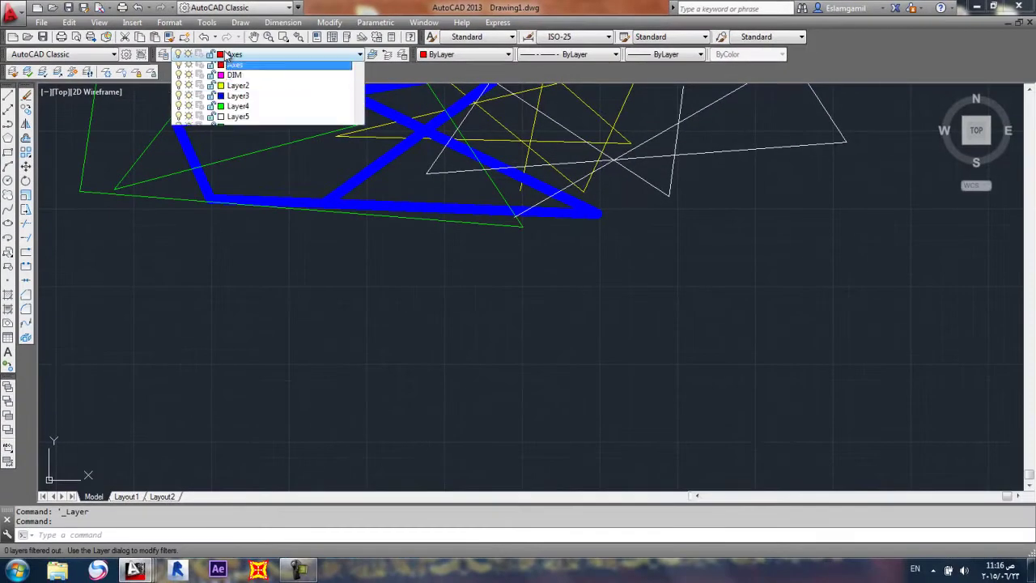
click(243, 108)
click(409, 550)
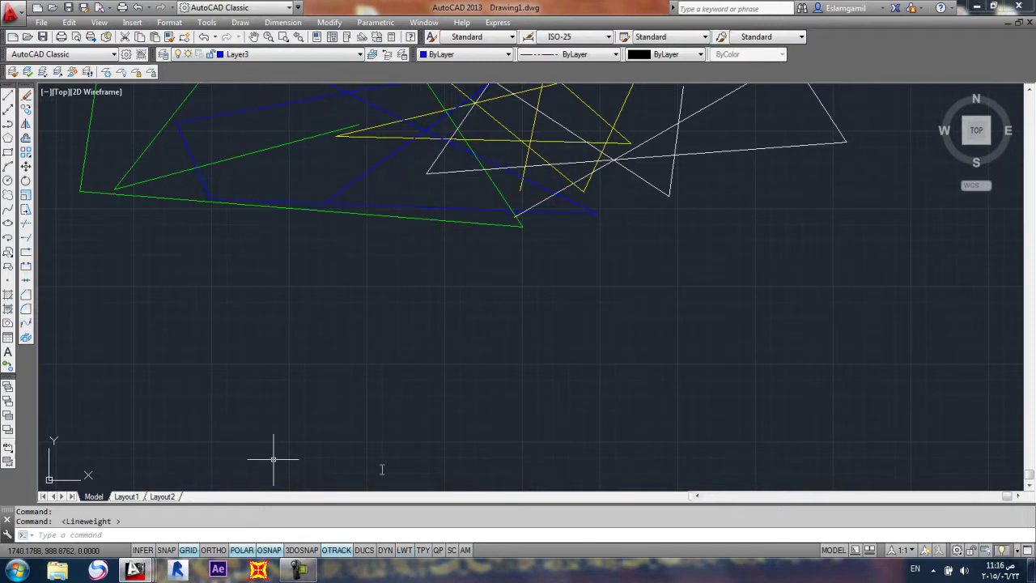
click(368, 434)
click(541, 291)
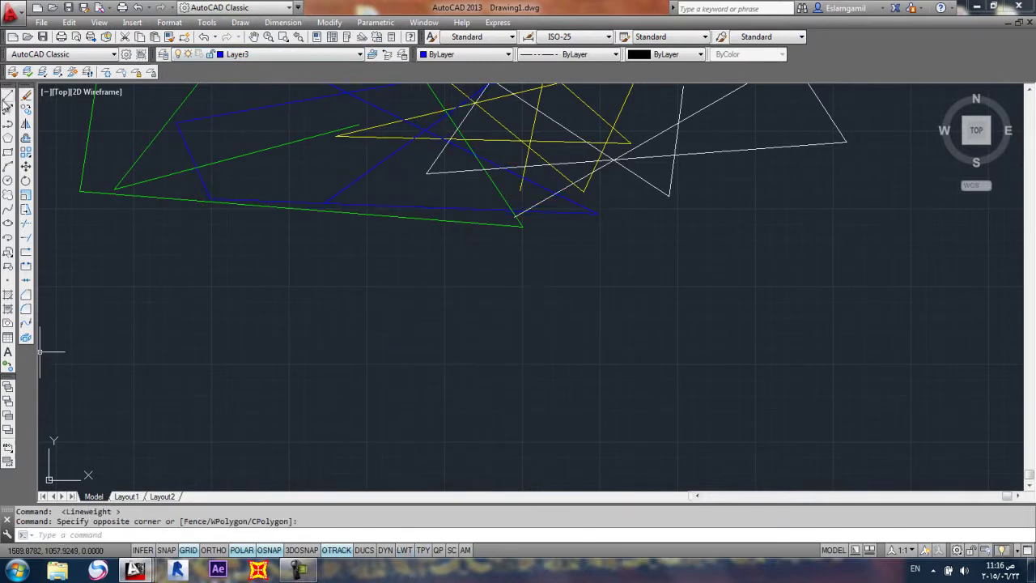
Step: Draw a zigzag of six connected lines on Layer3 in the empty area below the existing colored lines
click(8, 96)
click(415, 387)
click(547, 293)
click(601, 427)
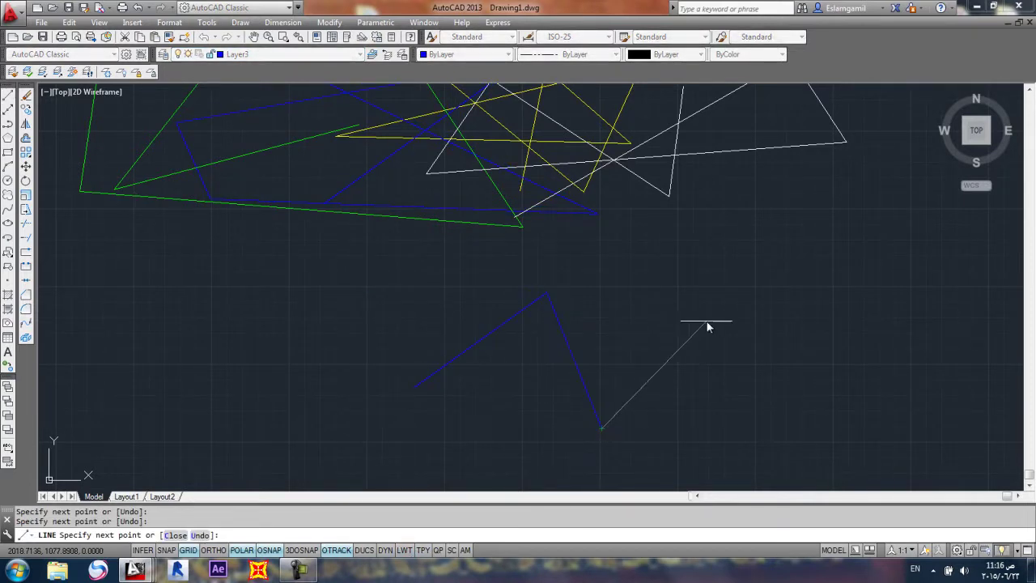
click(725, 291)
click(799, 446)
click(809, 299)
click(466, 405)
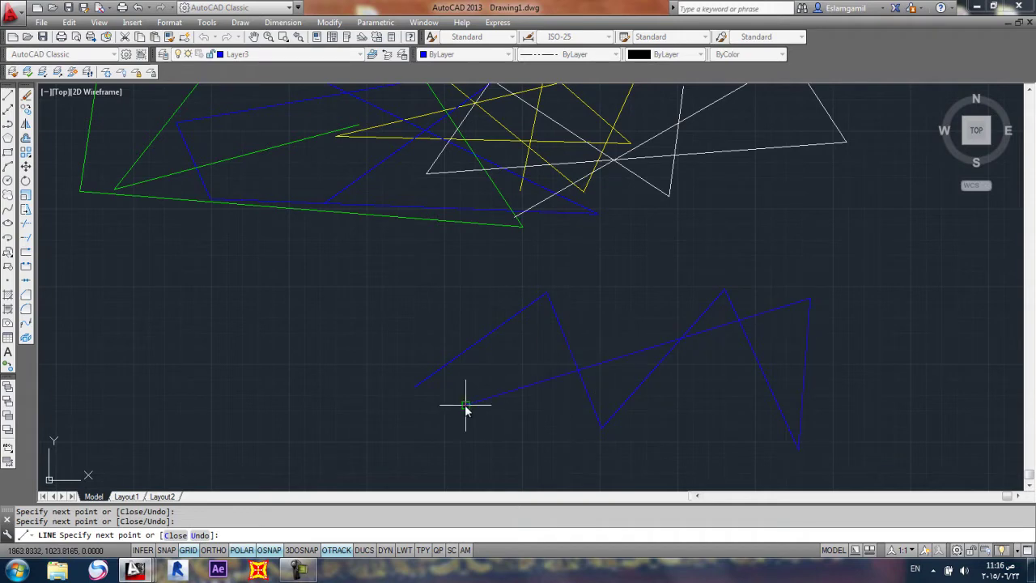
key(Return)
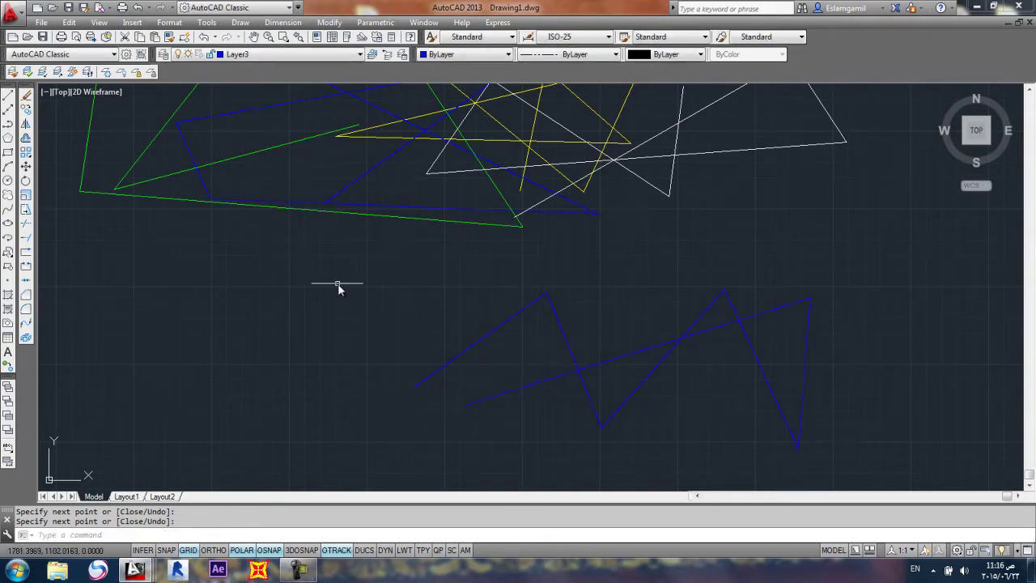
Step: Compare the sample circles and the new zigzag without lineweights, and turn the lineweight display back on
scroll(337, 283, down, 3)
scroll(322, 170, up, 3)
scroll(359, 195, up, 3)
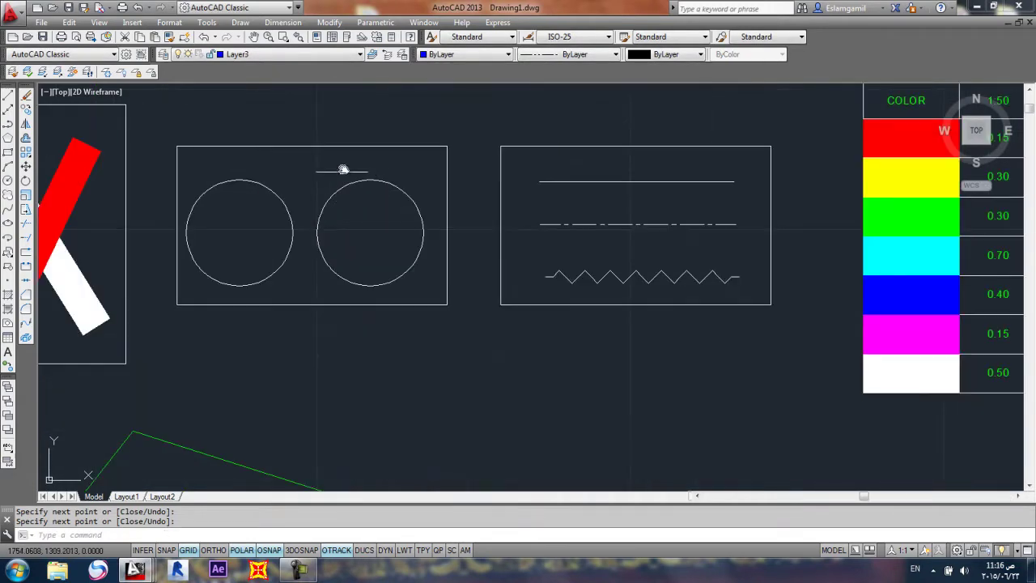
scroll(467, 270, down, 8)
scroll(467, 475, up, 1)
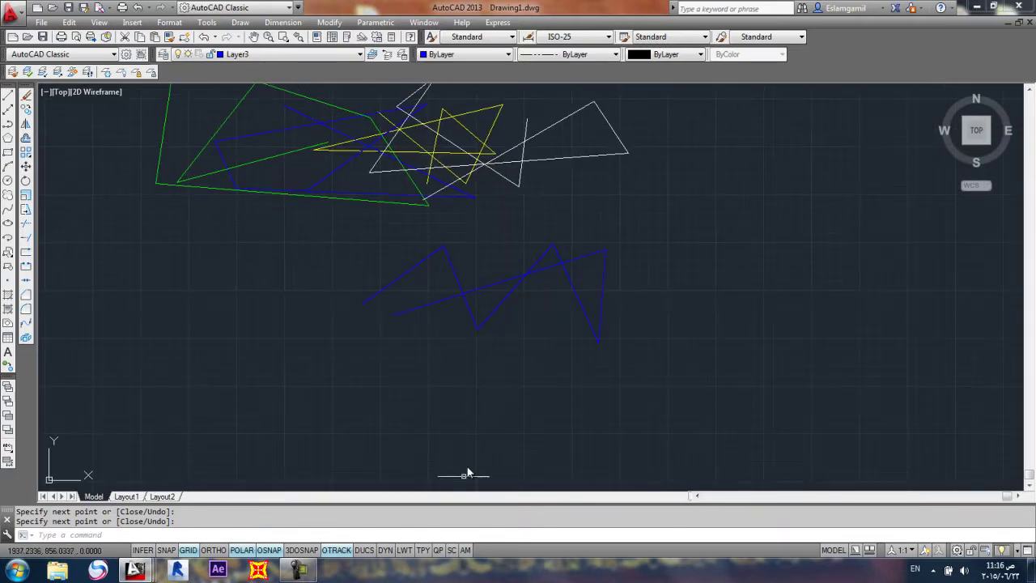
click(403, 550)
Step: Examine how thick the Layer3 lines and the sample circle appear at different zoom levels with lineweights displayed
scroll(499, 269, up, 4)
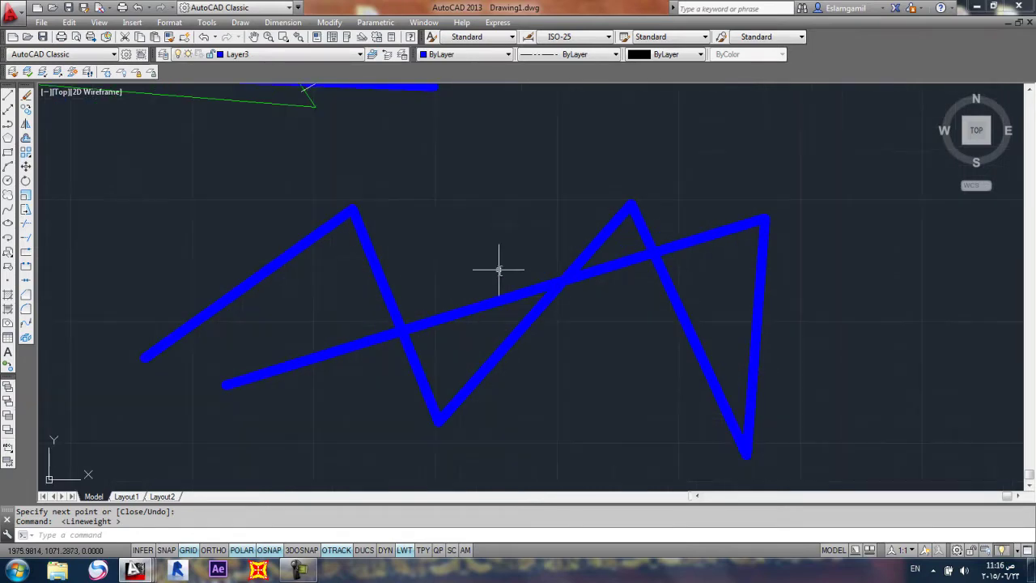
scroll(433, 201, down, 4)
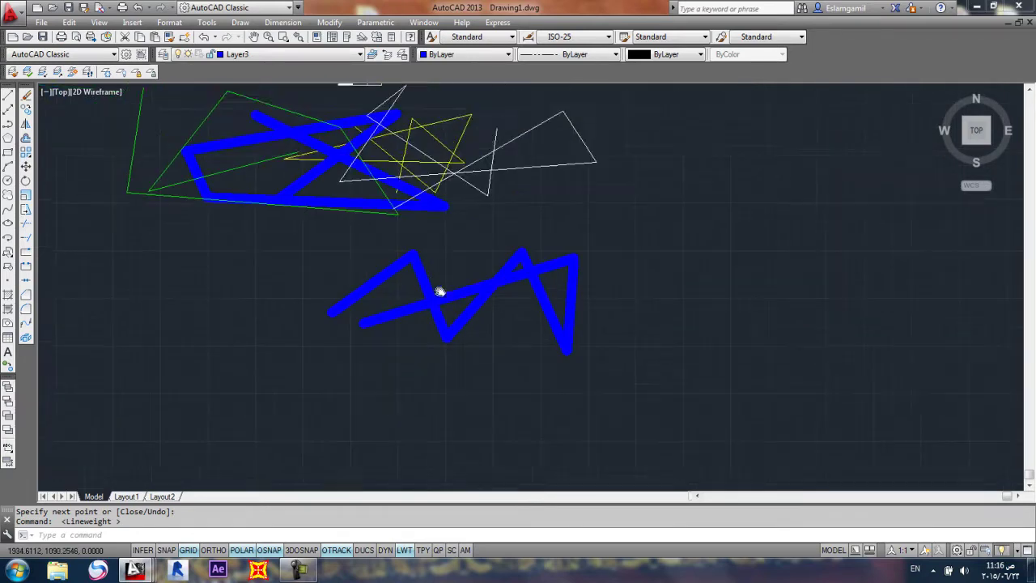
scroll(476, 343, up, 2)
middle_drag(407, 257, 469, 370)
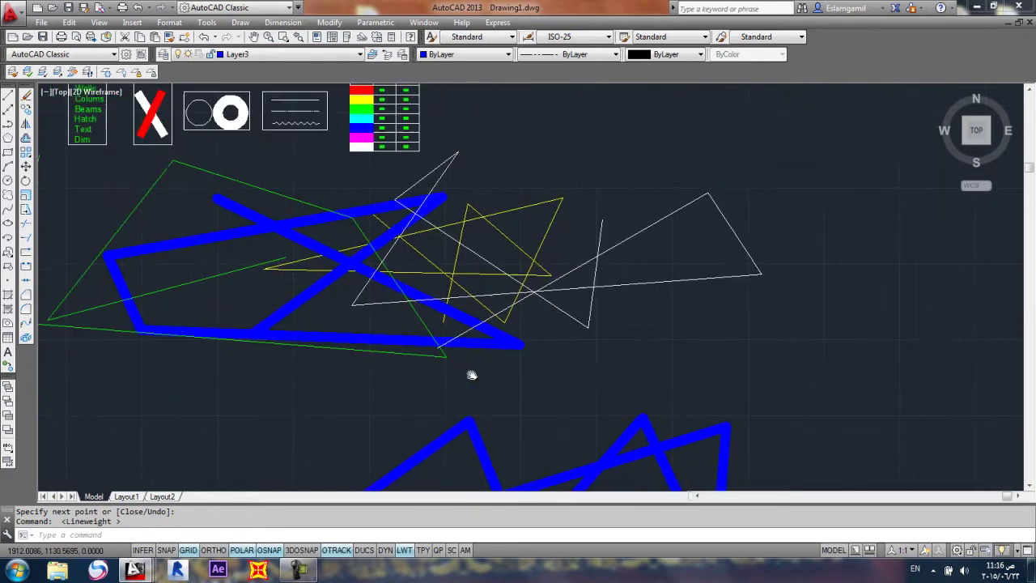
scroll(469, 370, down, 5)
scroll(365, 239, up, 3)
scroll(439, 300, up, 6)
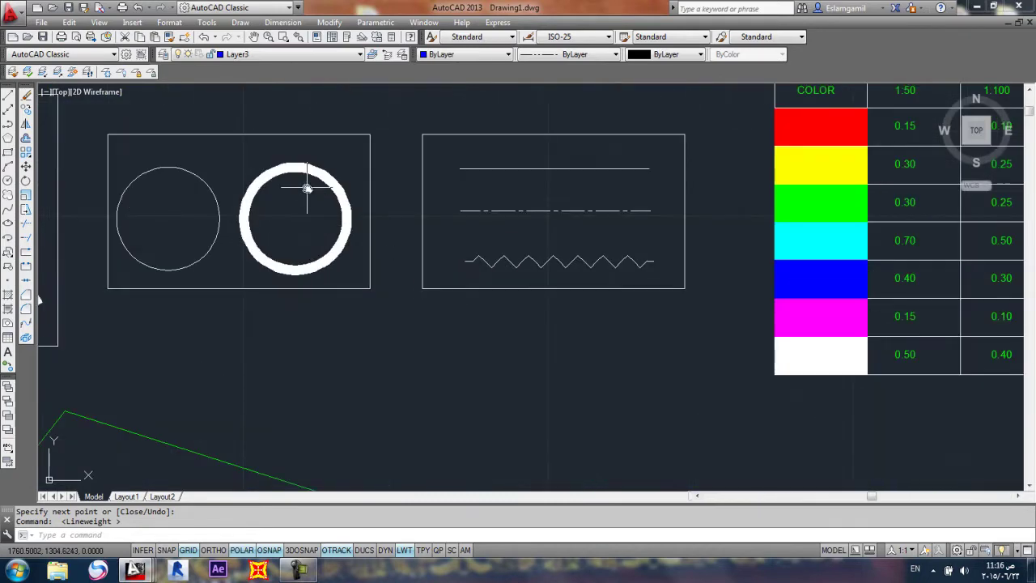
scroll(338, 208, down, 7)
scroll(518, 368, down, 1)
middle_drag(518, 368, 488, 296)
scroll(550, 308, up, 4)
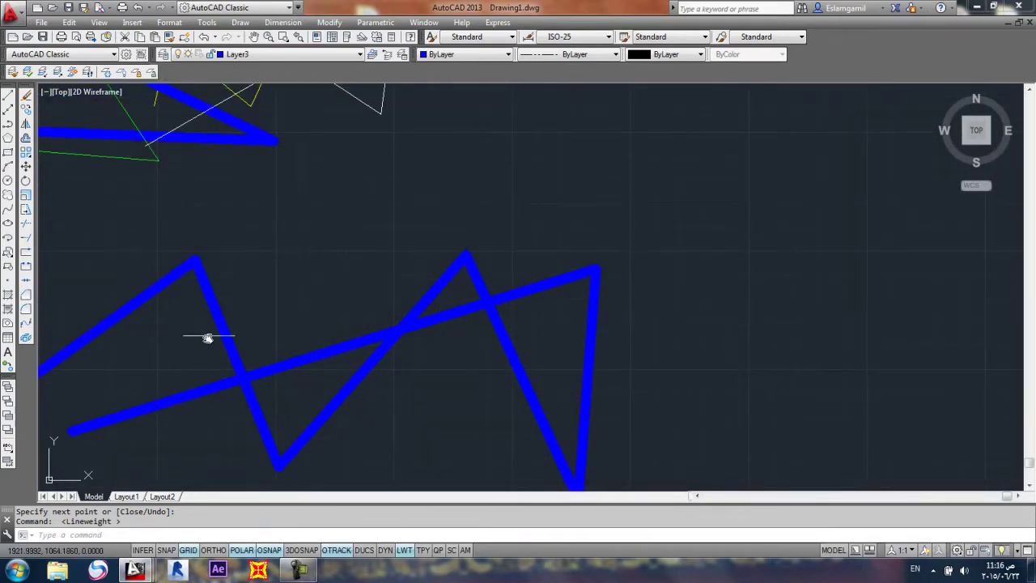
middle_drag(209, 338, 384, 265)
scroll(271, 254, up, 2)
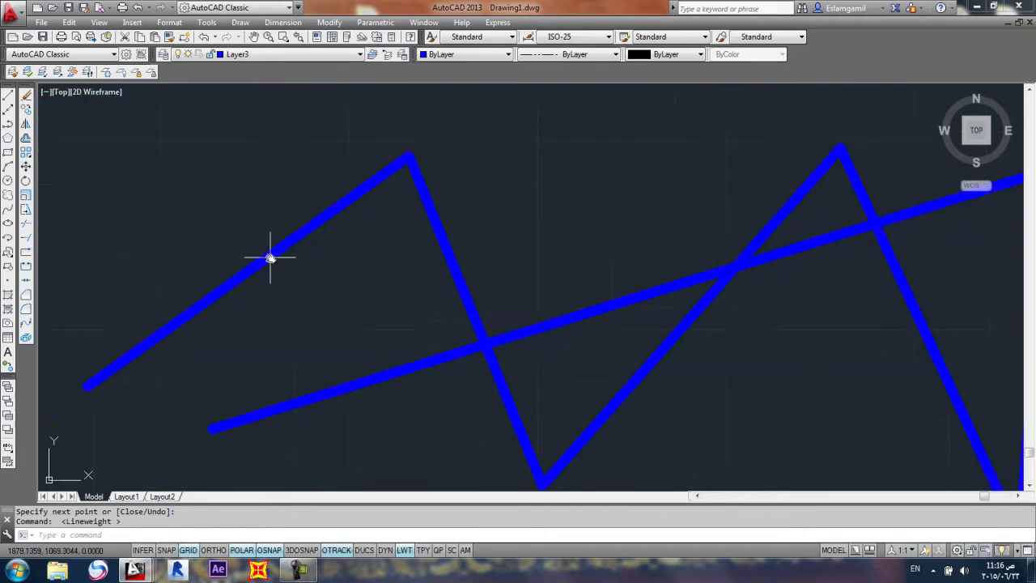
scroll(377, 308, up, 2)
scroll(381, 315, down, 2)
scroll(384, 297, up, 3)
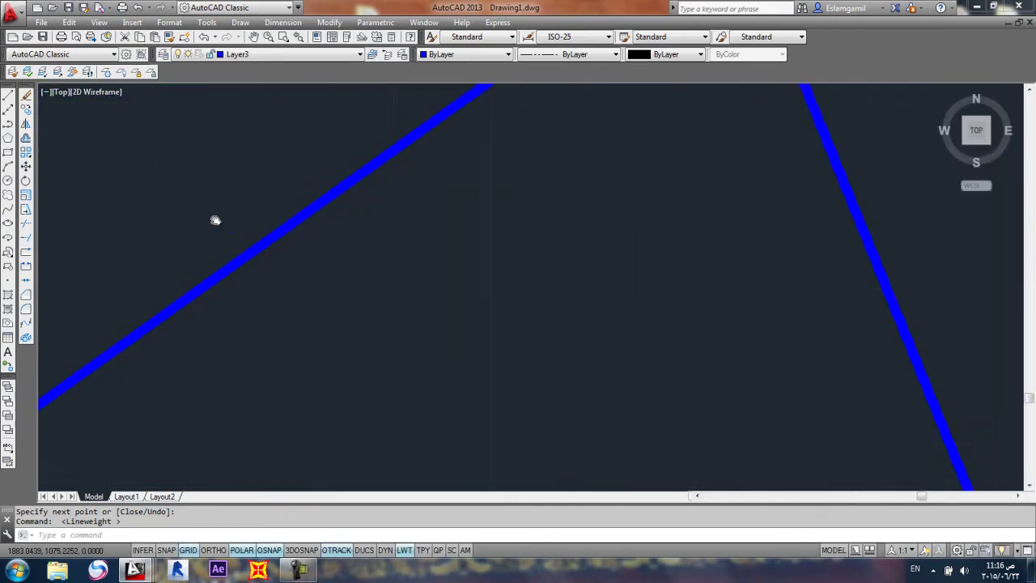
Step: Inspect the dash pattern and thickness of a single blue Layer3 zigzag line at close and far zoom levels
scroll(286, 278, up, 2)
scroll(455, 340, up, 1)
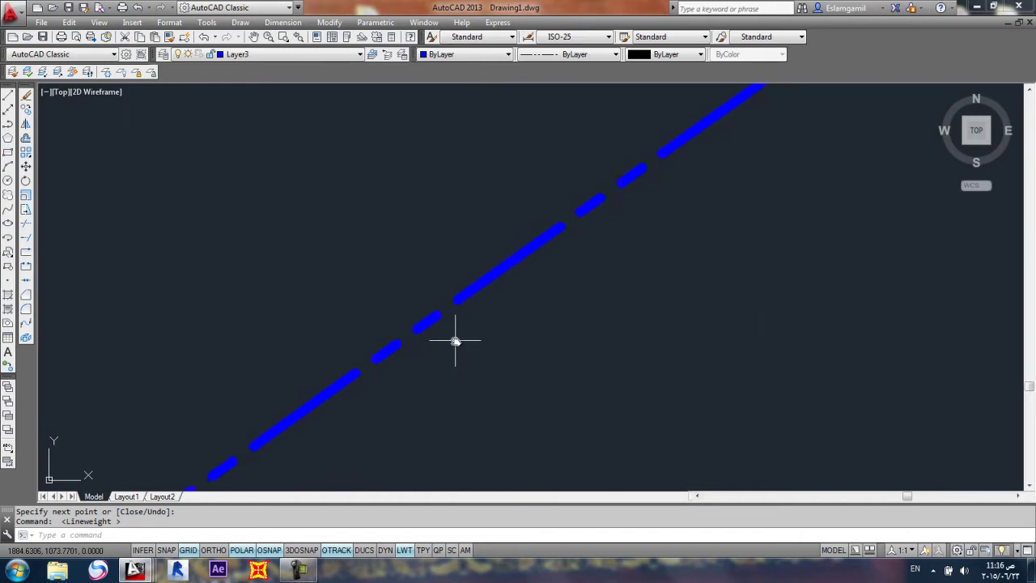
scroll(418, 306, up, 3)
scroll(416, 318, down, 3)
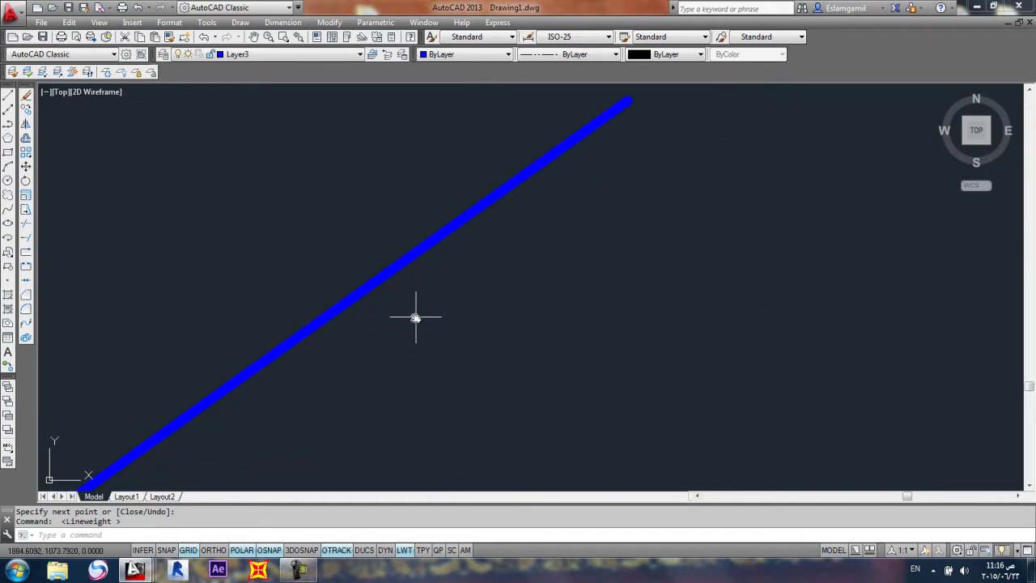
scroll(375, 290, up, 4)
scroll(375, 290, down, 5)
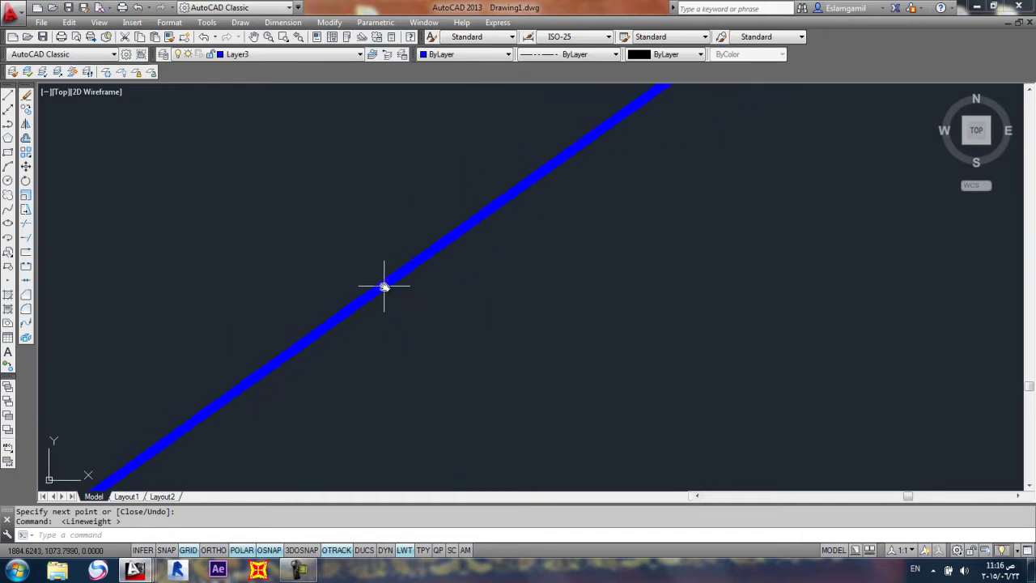
scroll(402, 279, up, 2)
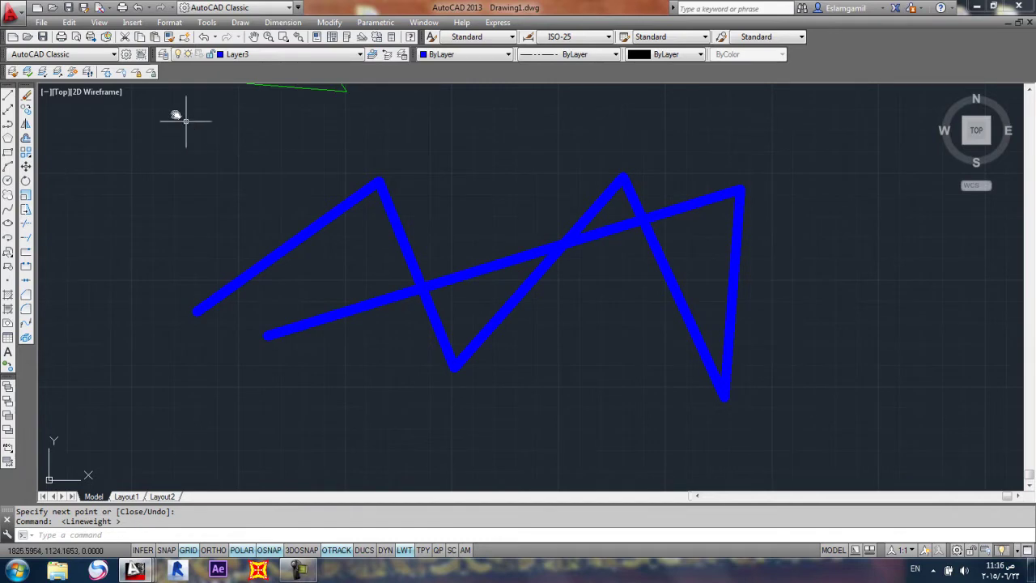
Step: Review the default lineweight and display scale in the lineweight settings, accept them, and look over the whole drawing
click(168, 23)
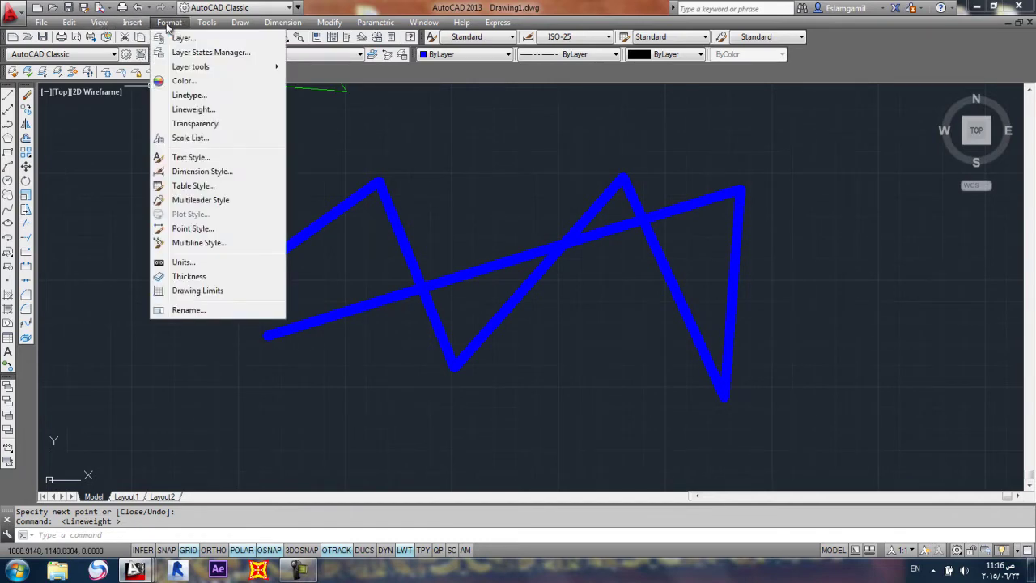
click(208, 110)
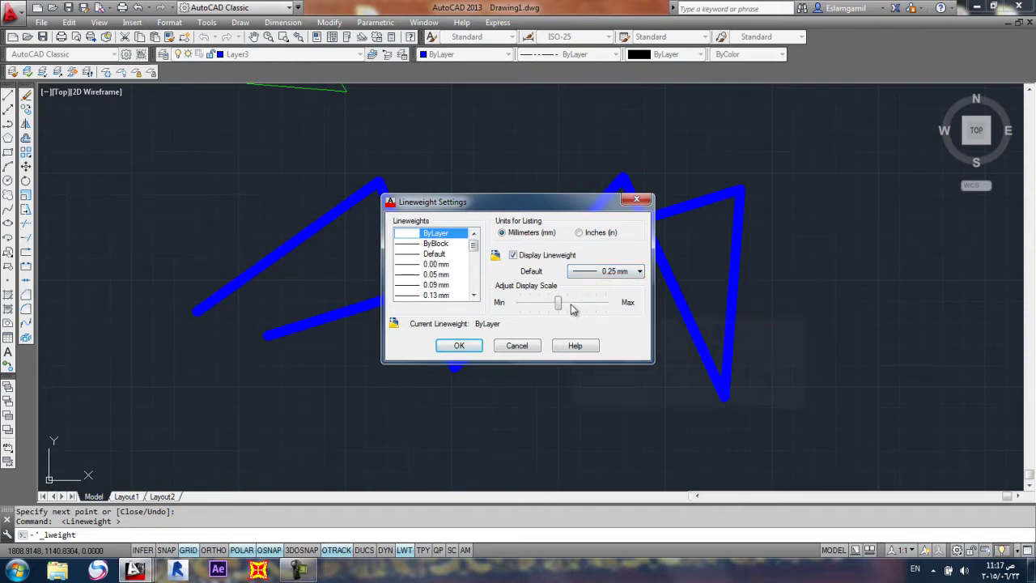
click(459, 346)
scroll(463, 350, down, 3)
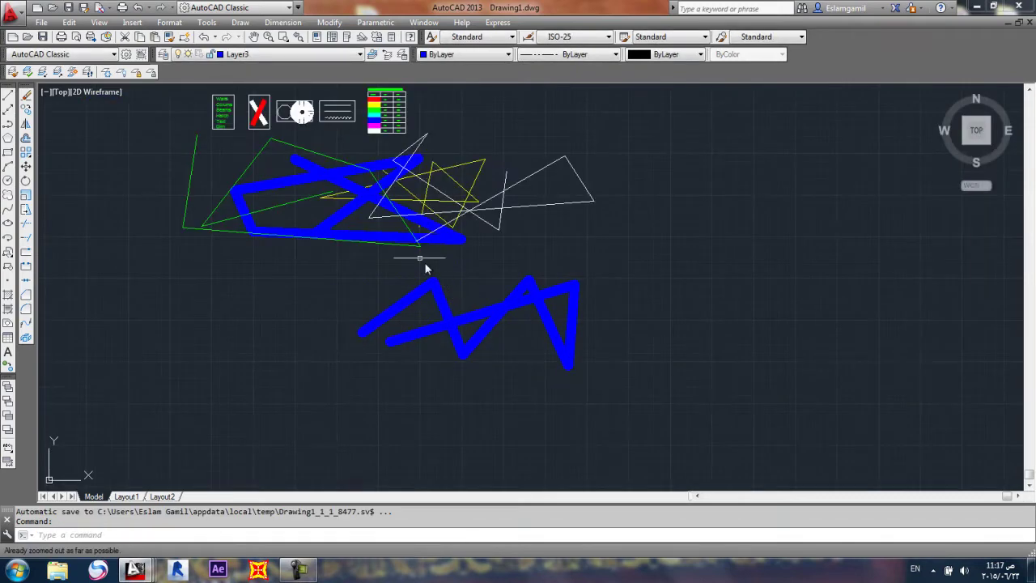
scroll(295, 144, up, 2)
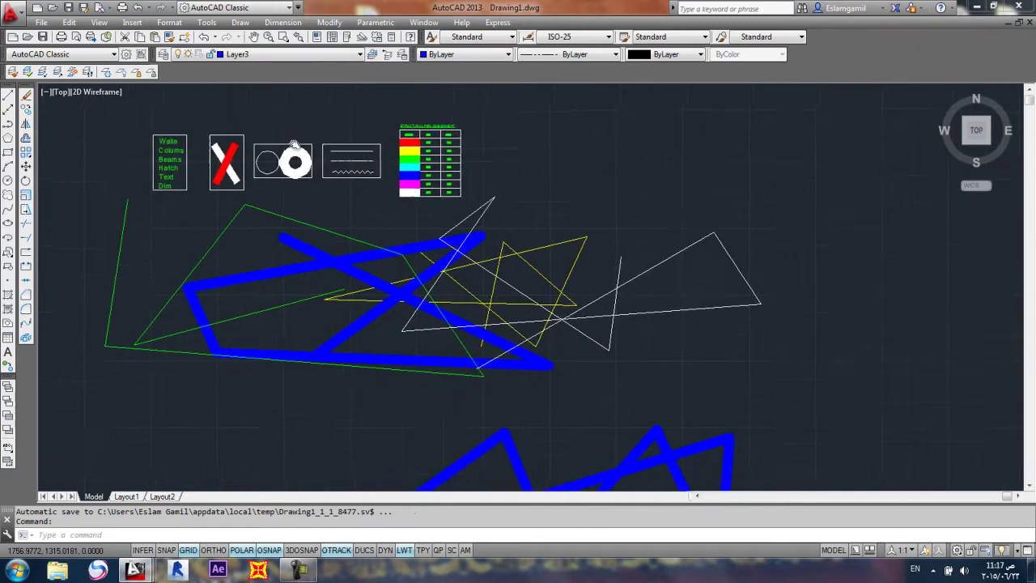
Step: Set the transparency of the Axes layer to 90 and of Layer2 to 70 in the layer properties
scroll(295, 144, down, 2)
click(163, 54)
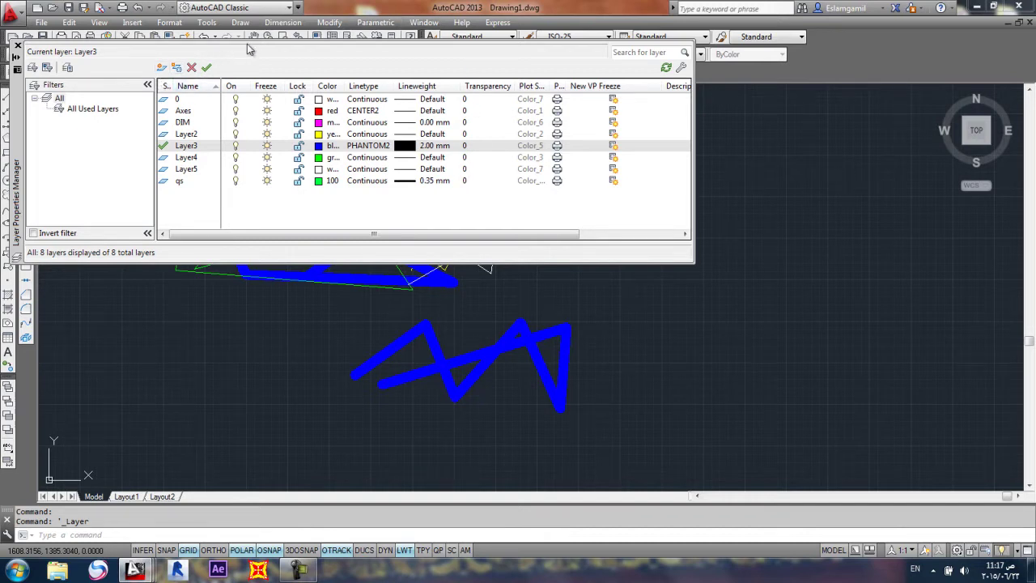
click(290, 145)
drag(18, 101, 191, 357)
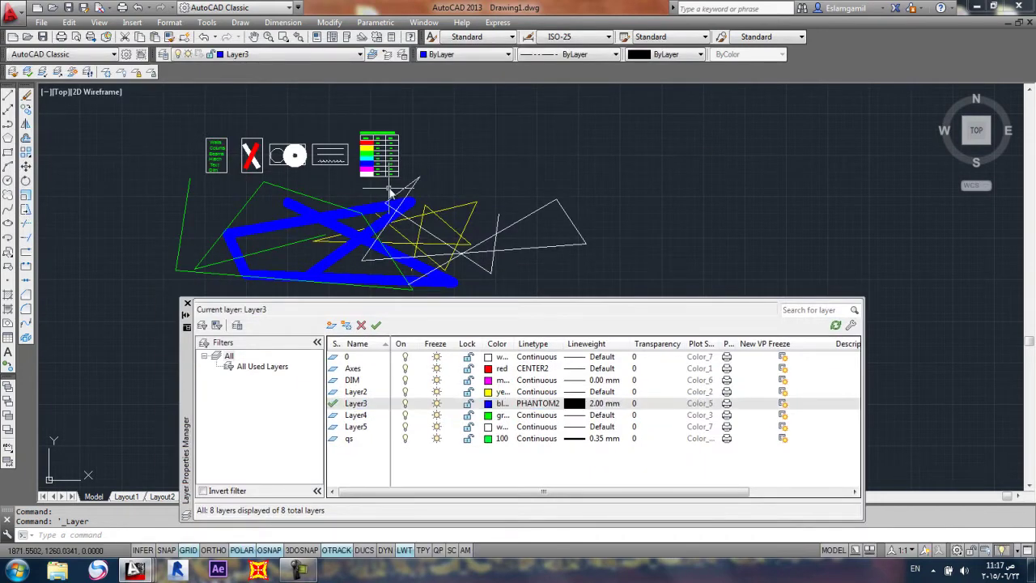
click(532, 161)
scroll(429, 227, up, 6)
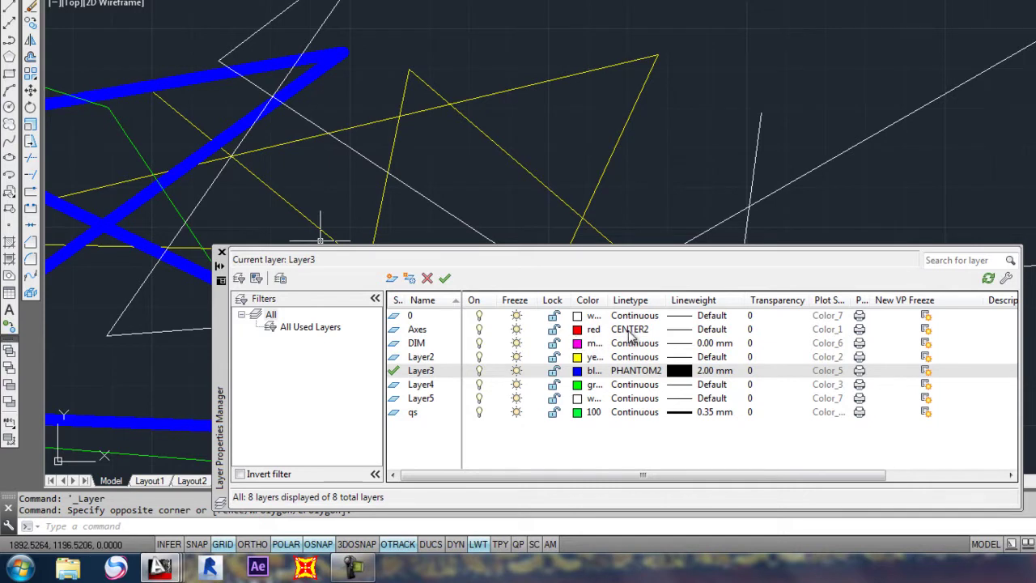
click(752, 331)
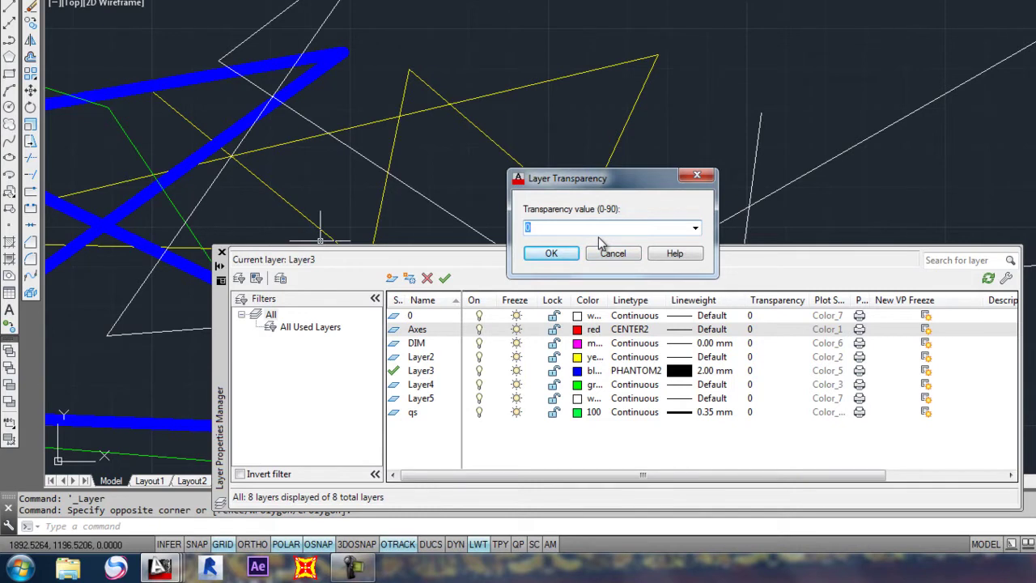
click(553, 254)
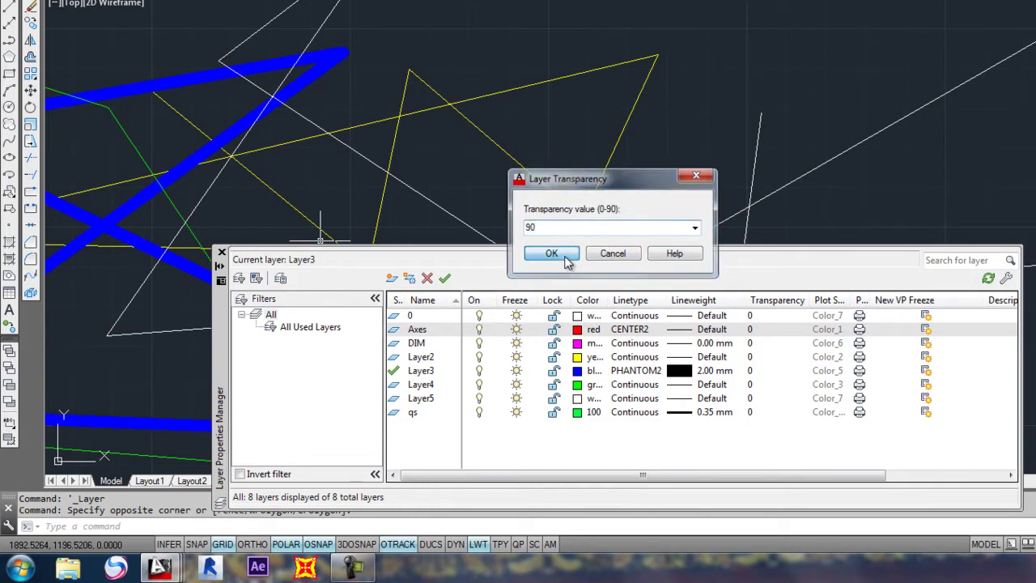
click(749, 357)
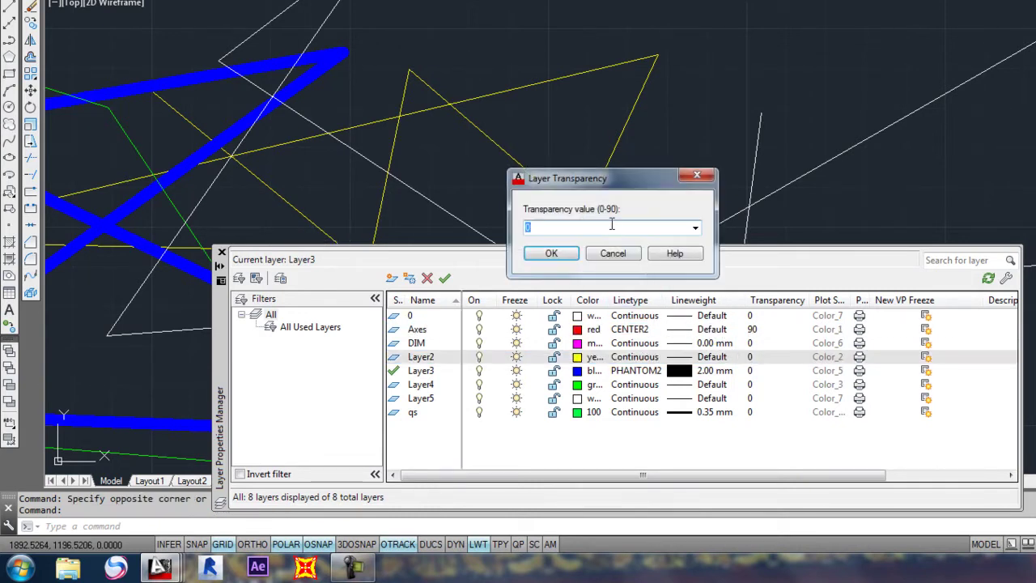
click(567, 254)
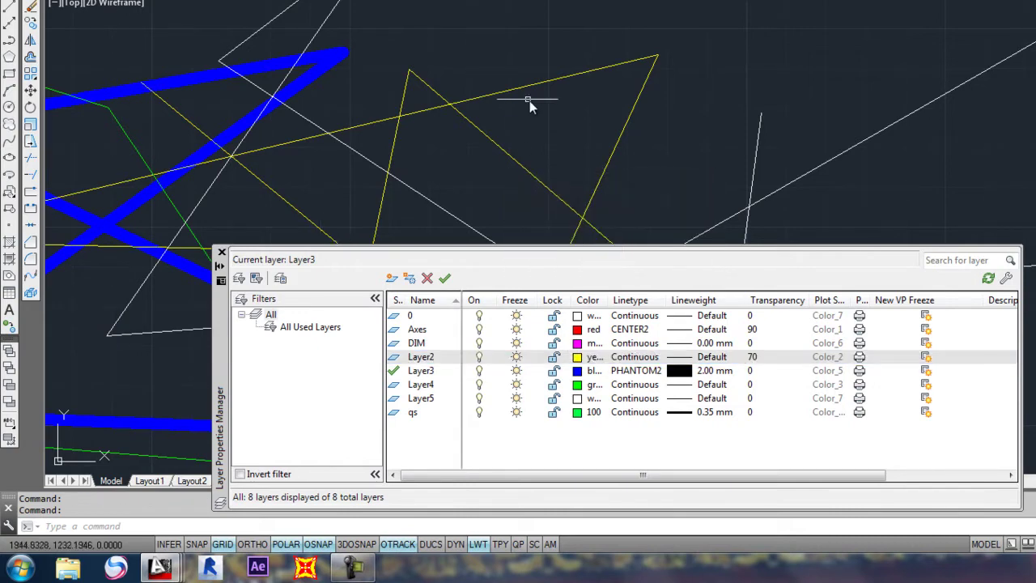
click(221, 253)
Step: Check the yellow Layer2 lines in the drawing and turn on the transparency display
scroll(485, 232, down, 3)
middle_drag(514, 266, 609, 225)
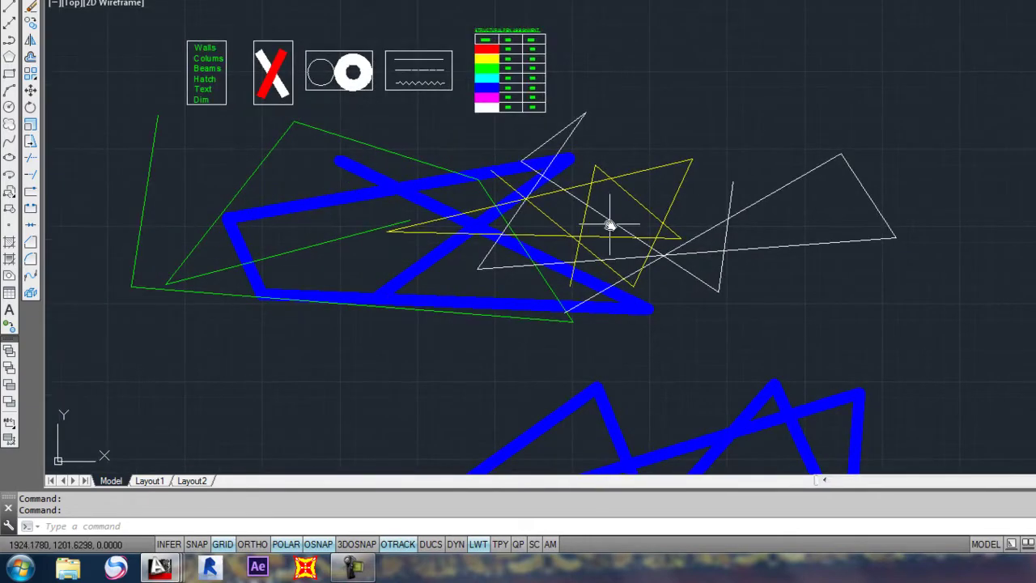
scroll(270, 69, up, 2)
scroll(569, 298, down, 4)
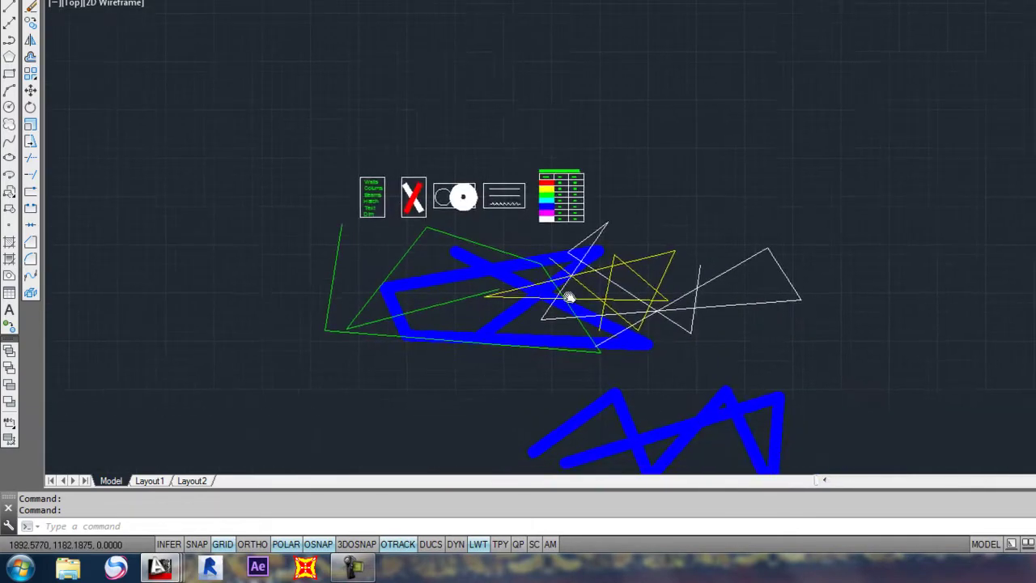
scroll(569, 297, up, 3)
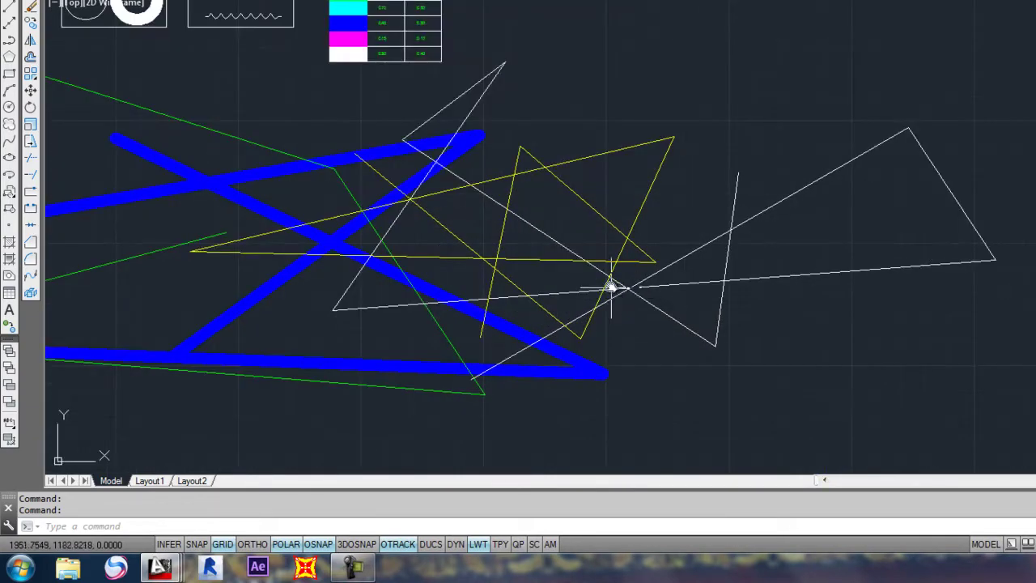
click(499, 544)
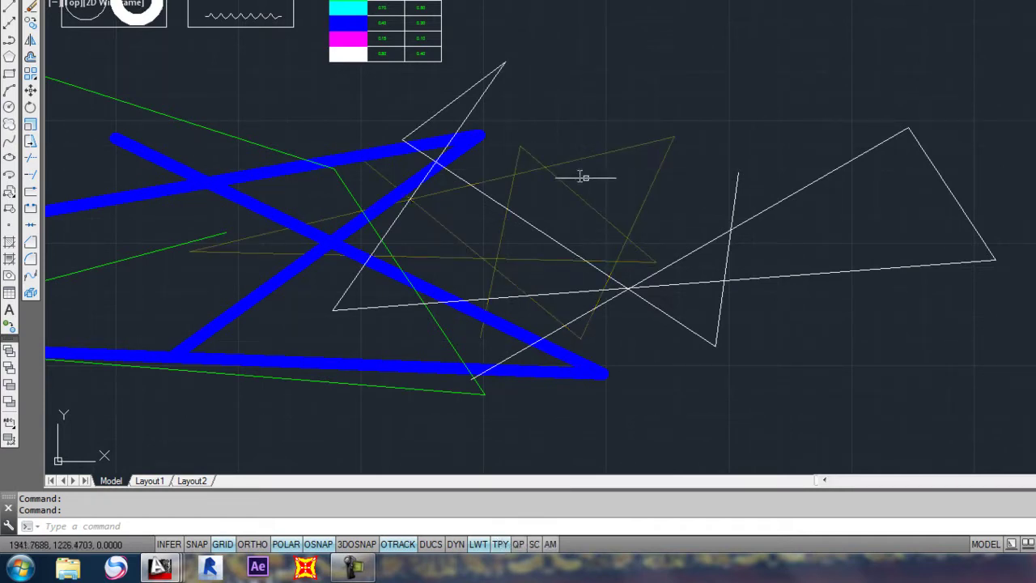
Step: Examine how the transparent yellow Layer2 lines look beside the other layers' lines at different zoom levels
scroll(559, 170, up, 5)
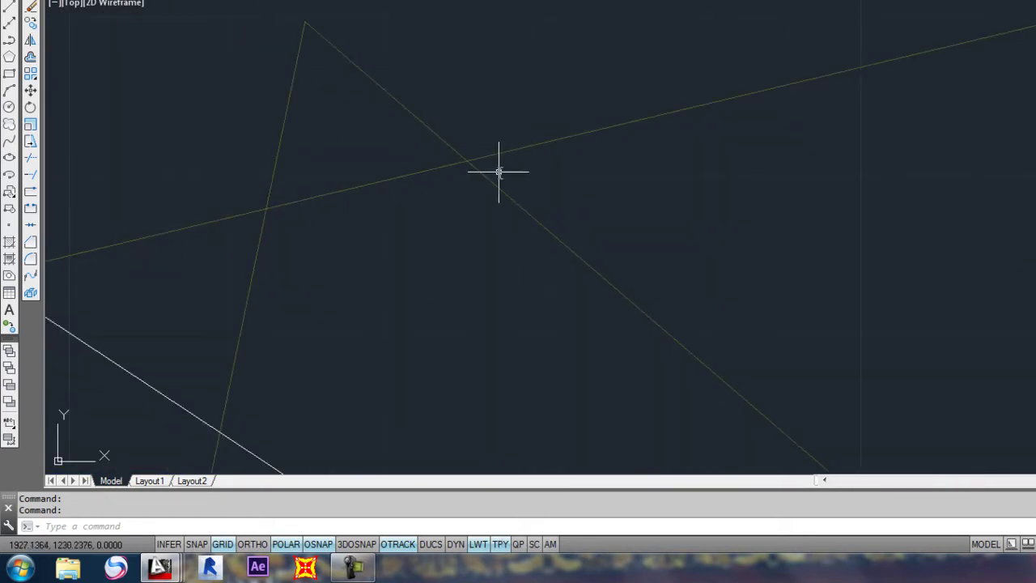
scroll(506, 194, down, 8)
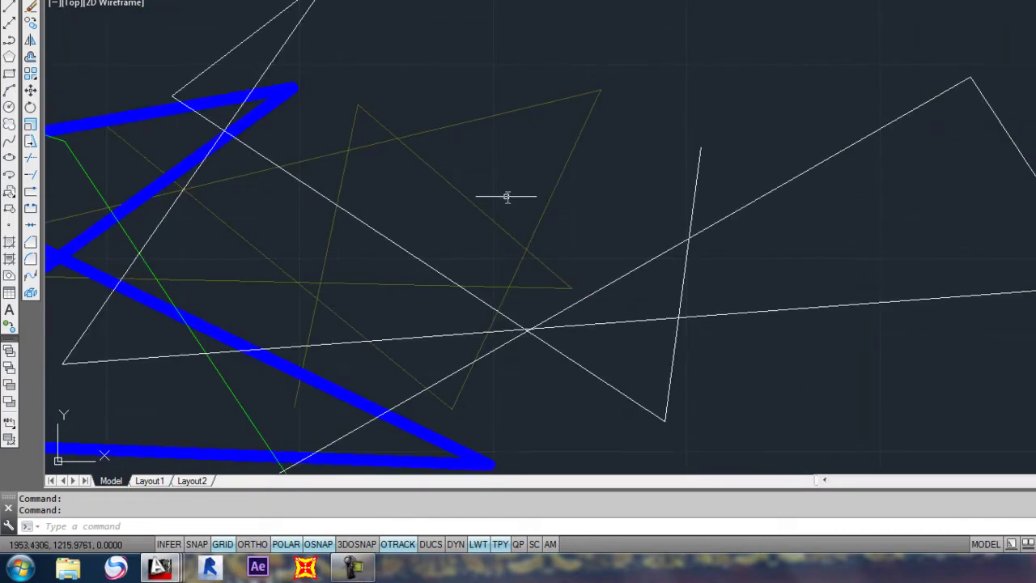
middle_drag(529, 199, 548, 154)
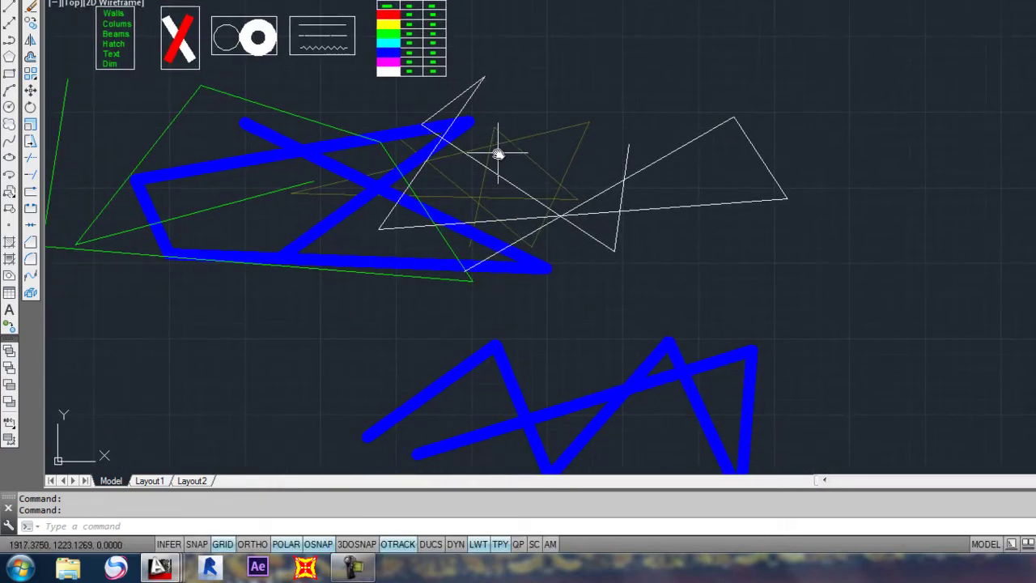
scroll(495, 154, up, 6)
scroll(498, 154, down, 4)
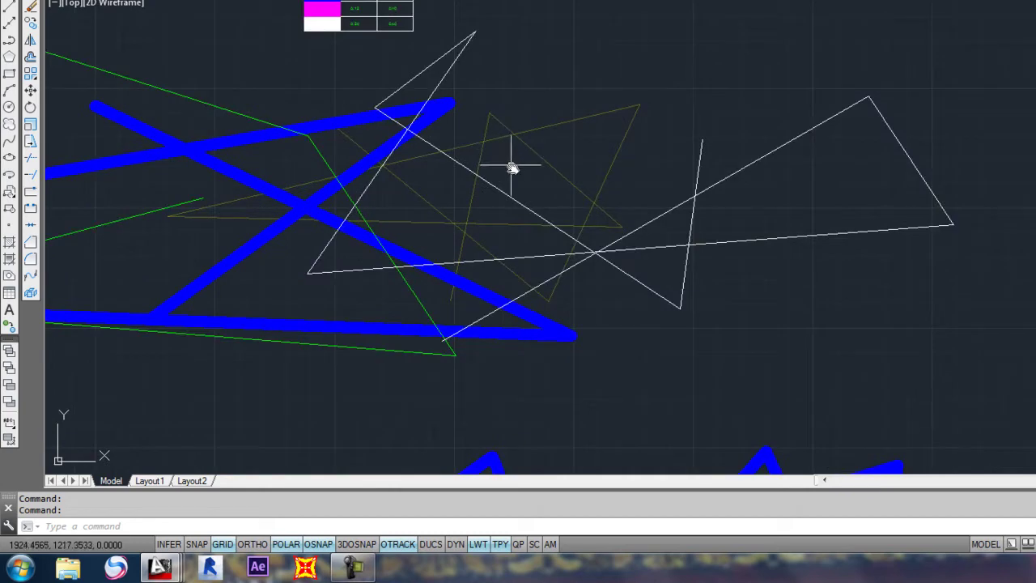
scroll(511, 165, down, 3)
scroll(556, 152, up, 5)
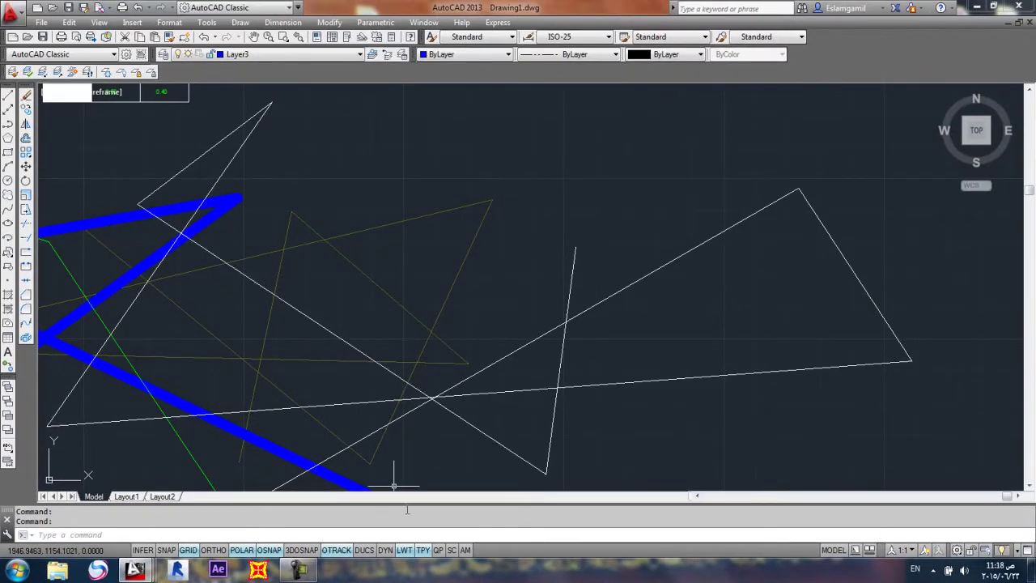
middle_drag(161, 116, 298, 111)
scroll(298, 111, down, 5)
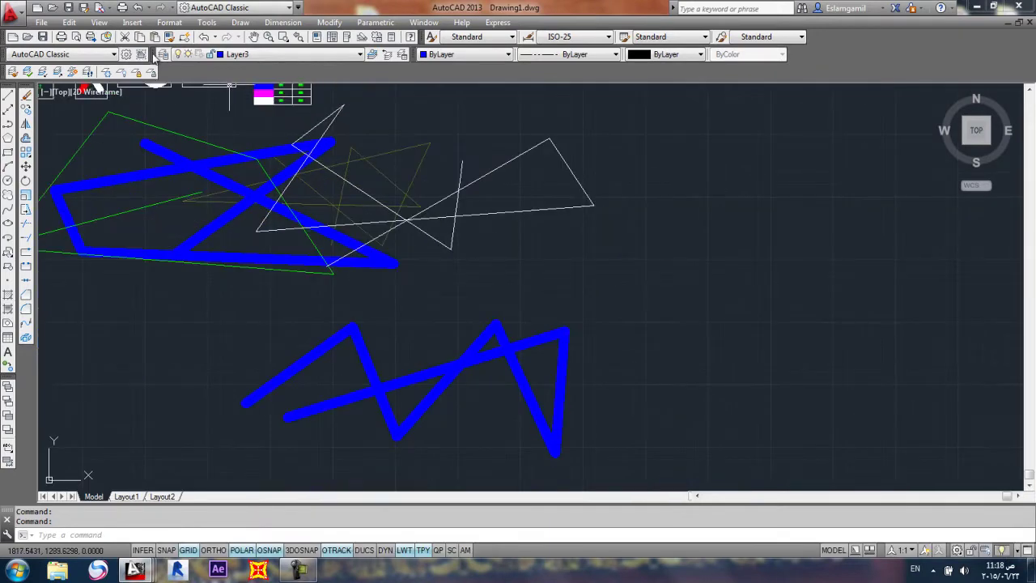
Step: Review the properties of all layers in the Layer Properties Manager, close it, and look over the drawing
click(162, 54)
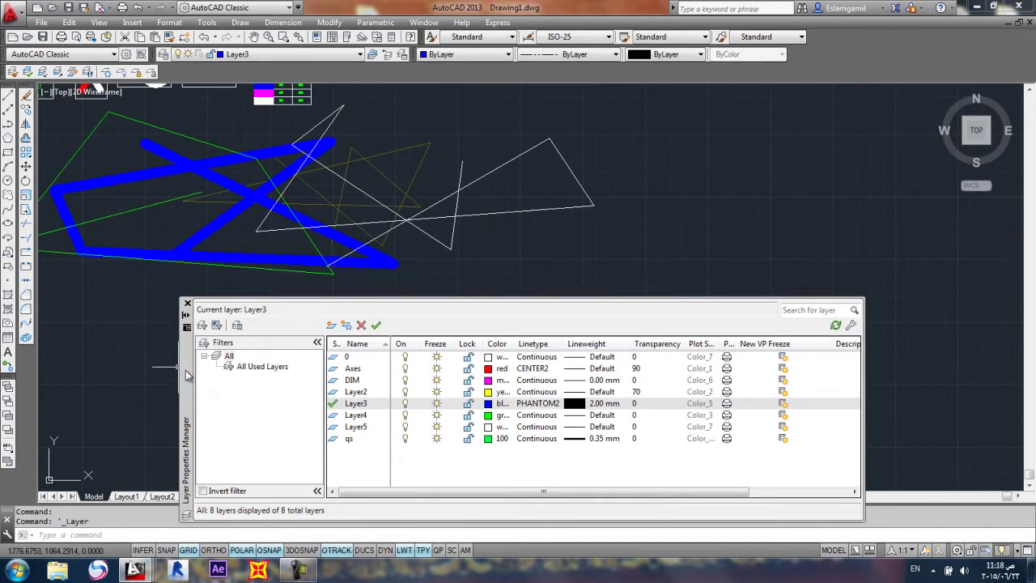
drag(186, 374, 96, 140)
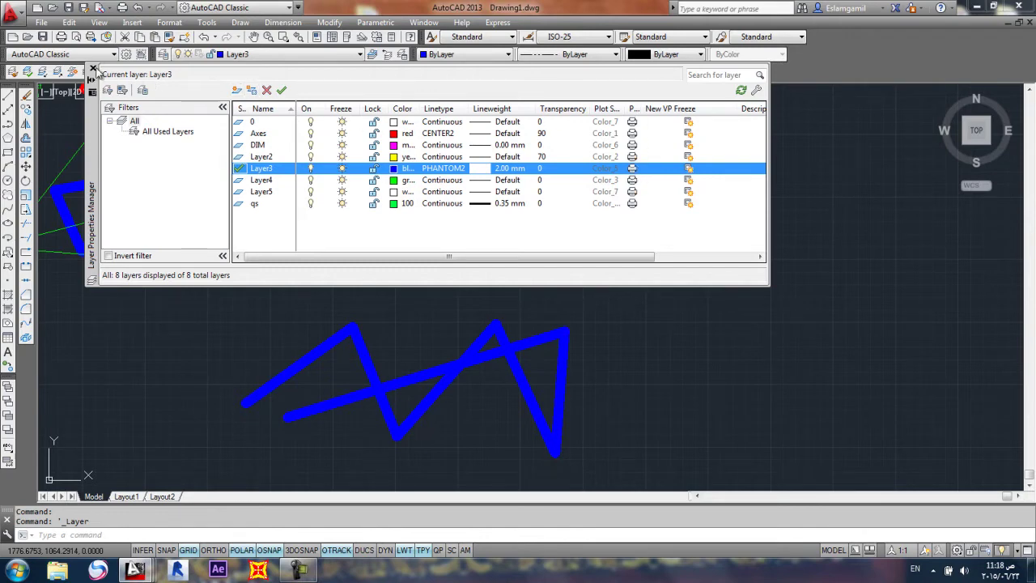
click(93, 69)
scroll(324, 144, down, 2)
scroll(356, 183, up, 3)
scroll(337, 213, down, 2)
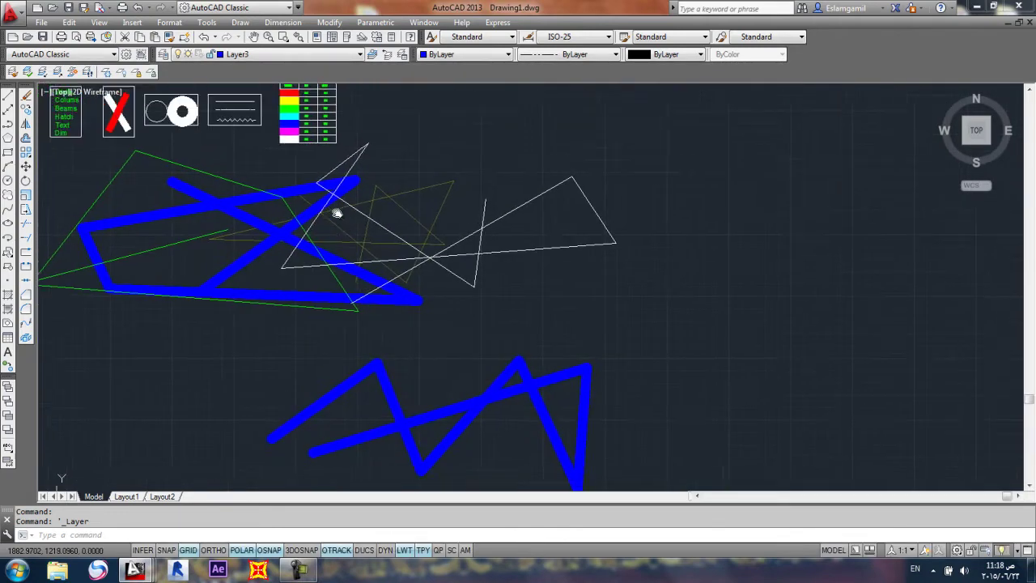
Step: Turn off Layer2 and the current layer, Layer3
click(249, 54)
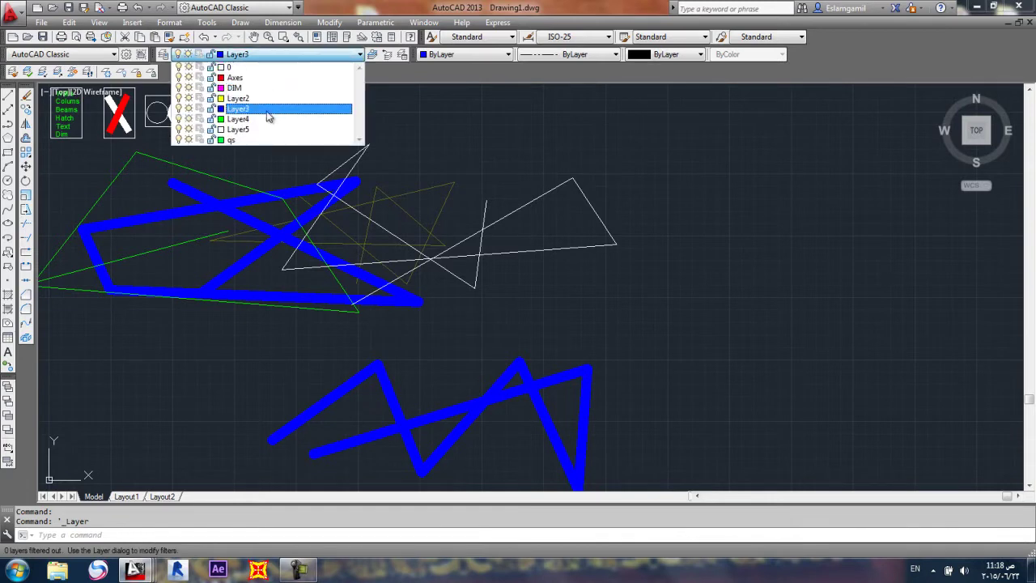
click(179, 109)
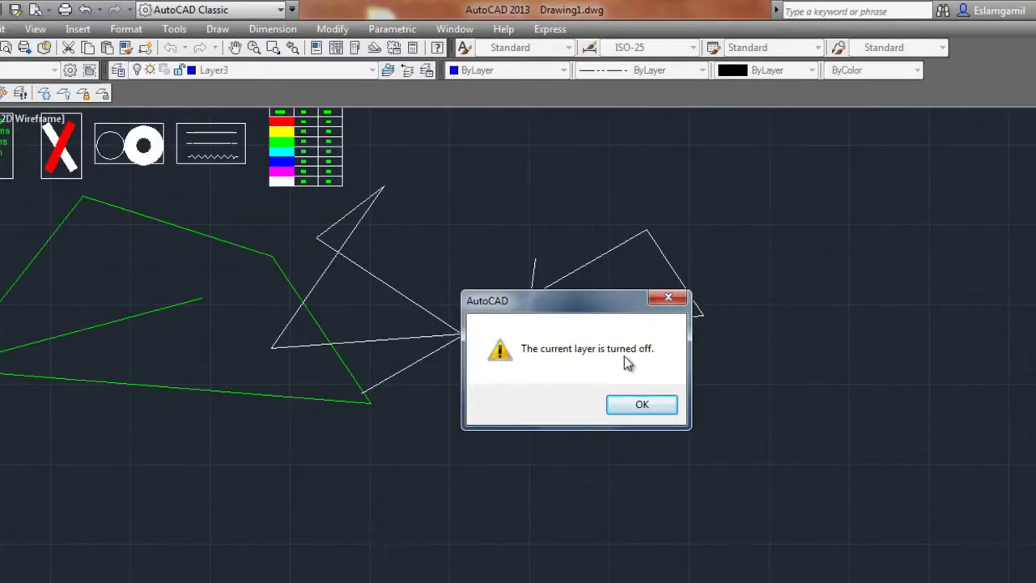
click(655, 389)
click(644, 408)
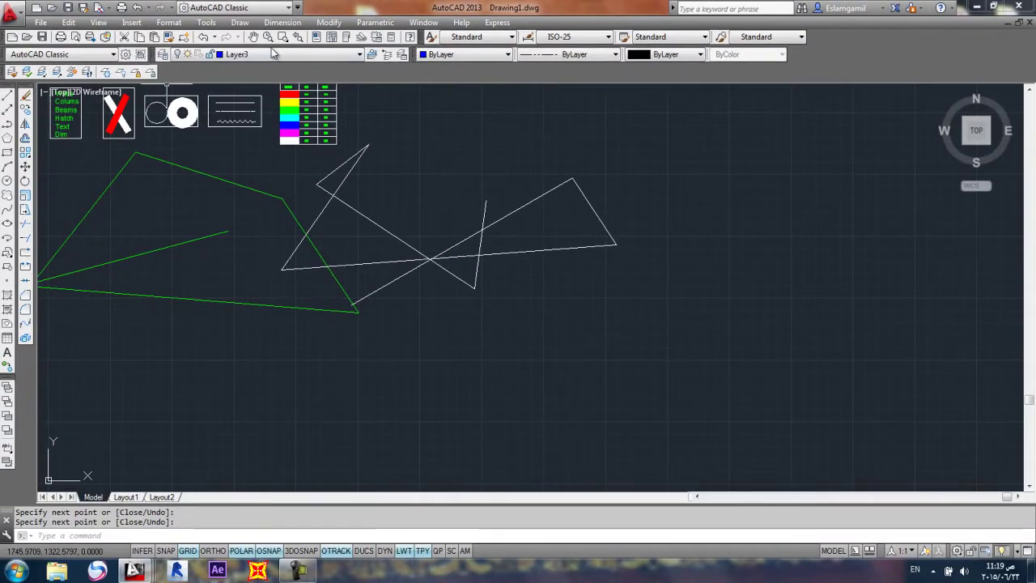
Step: Turn Layer3 back on to reveal the lines drawn on it, and turn it off again
click(214, 54)
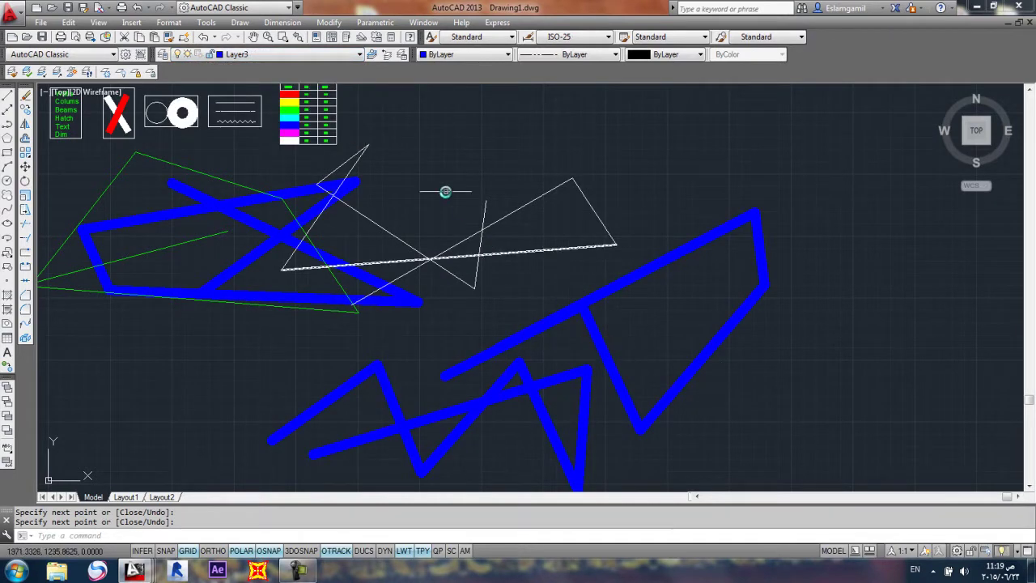
click(286, 54)
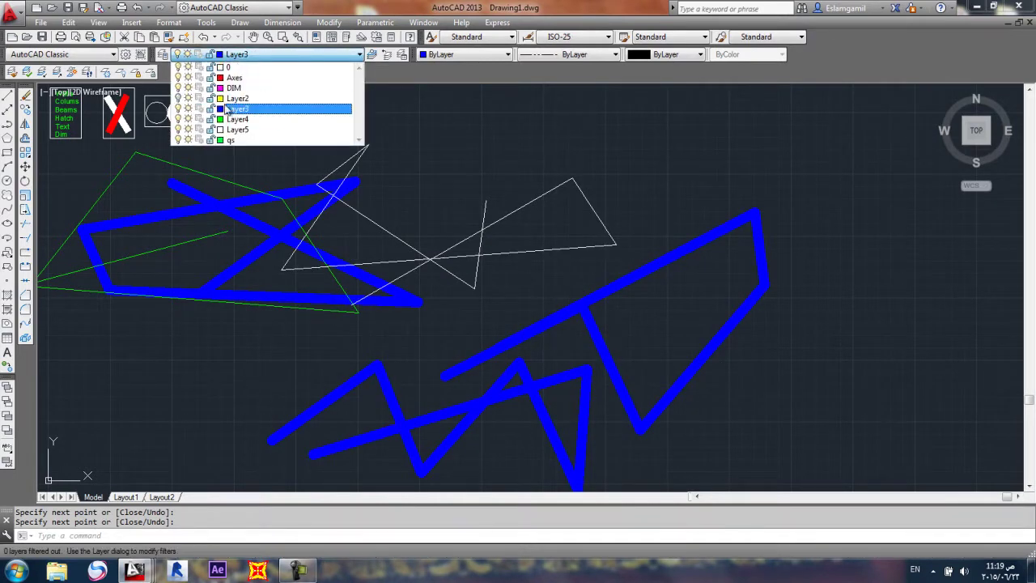
click(262, 55)
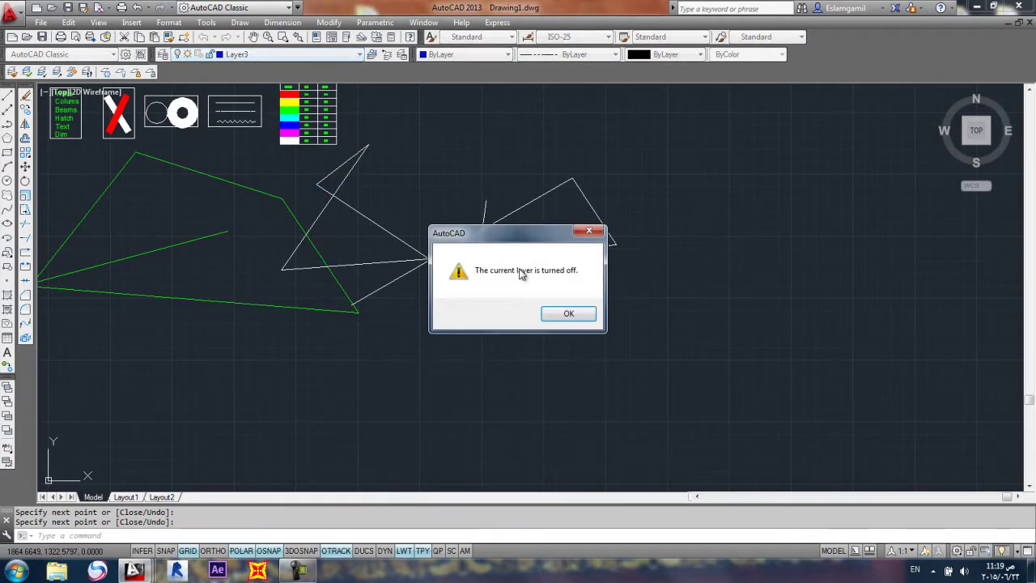
click(569, 315)
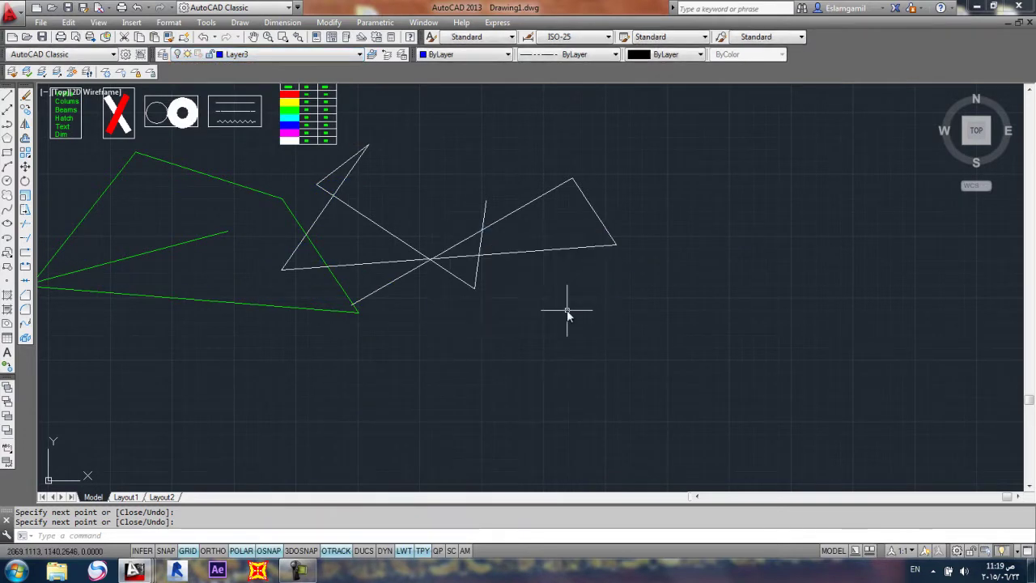
click(265, 55)
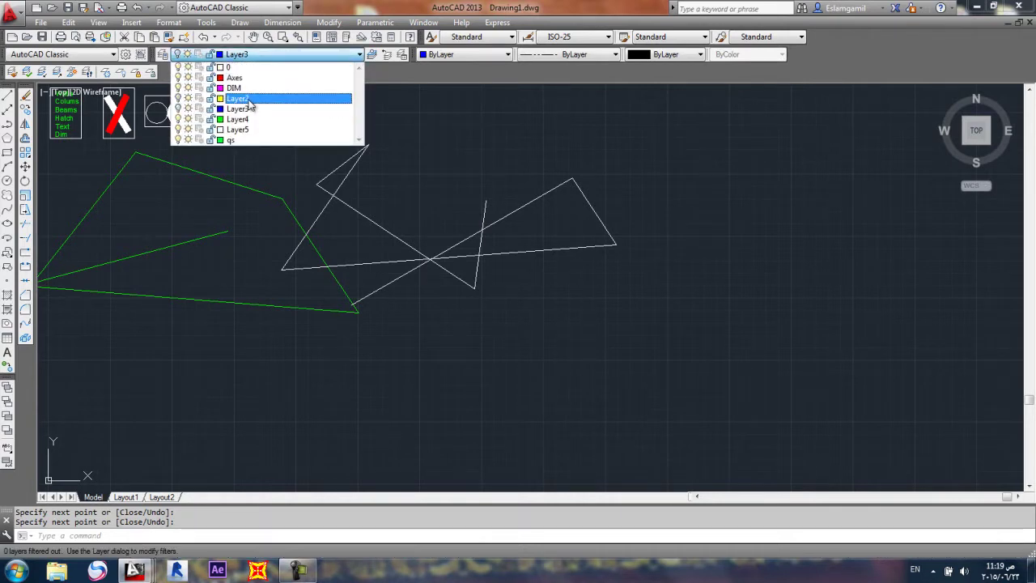
click(276, 57)
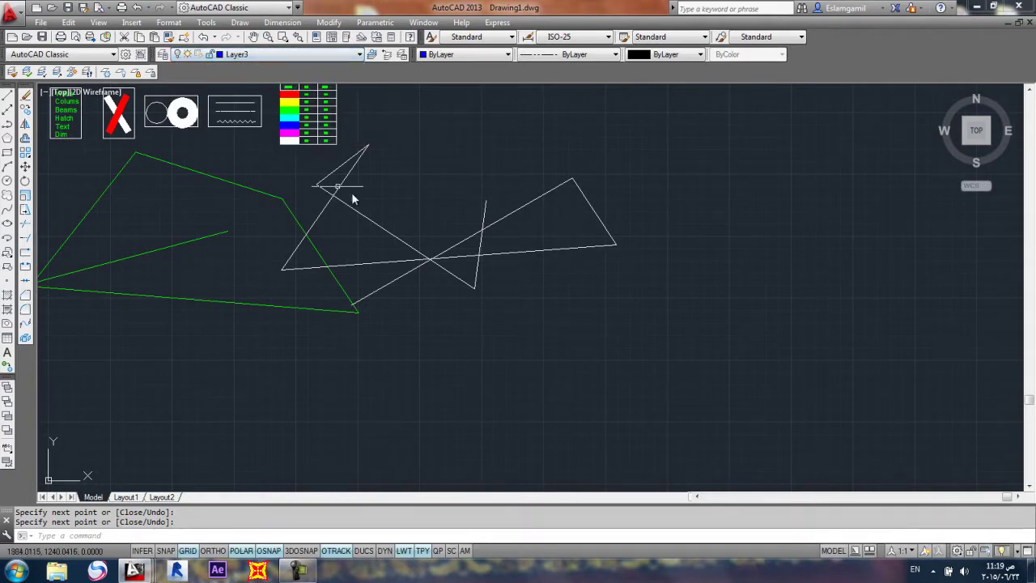
Step: Set up a centered plot of the model whose plot area is a window picked around the green and white lines
click(40, 22)
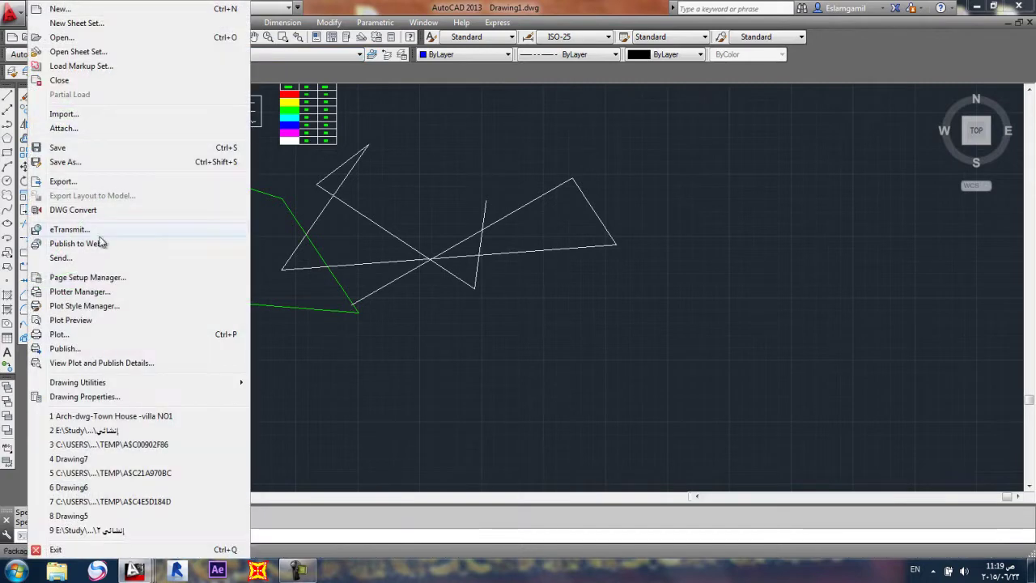
click(70, 332)
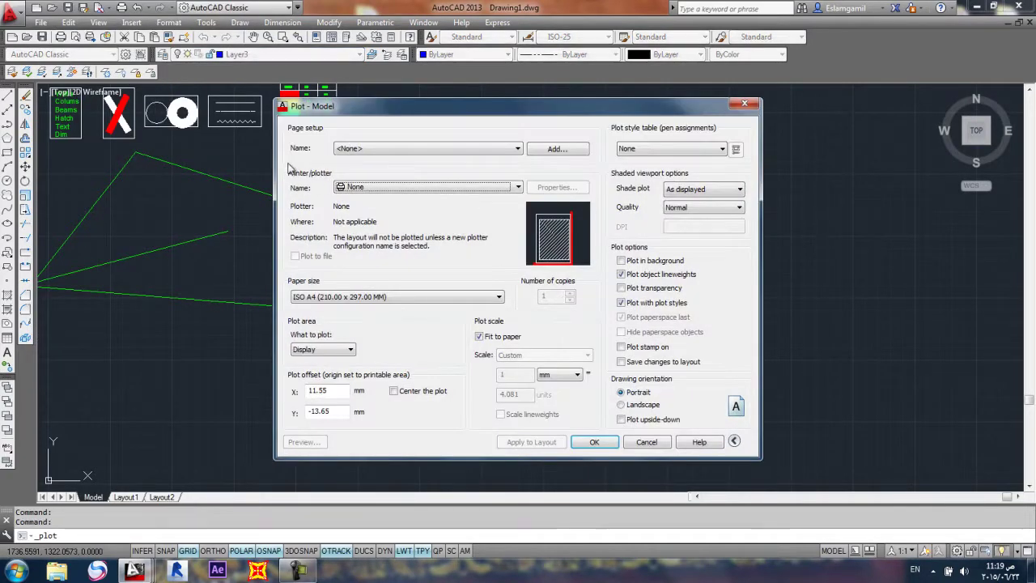
click(393, 391)
click(324, 350)
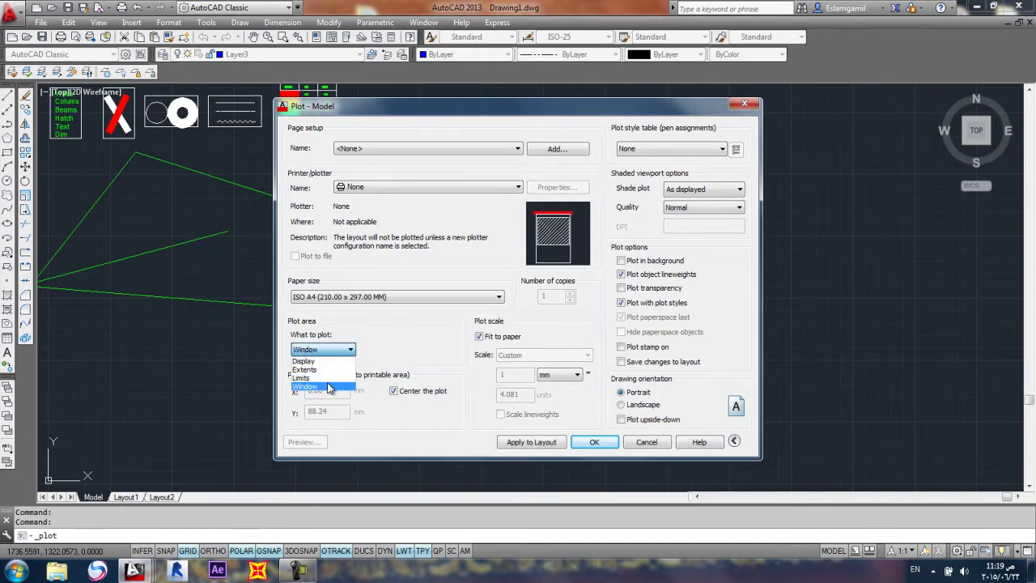
click(328, 387)
middle_drag(364, 385, 468, 392)
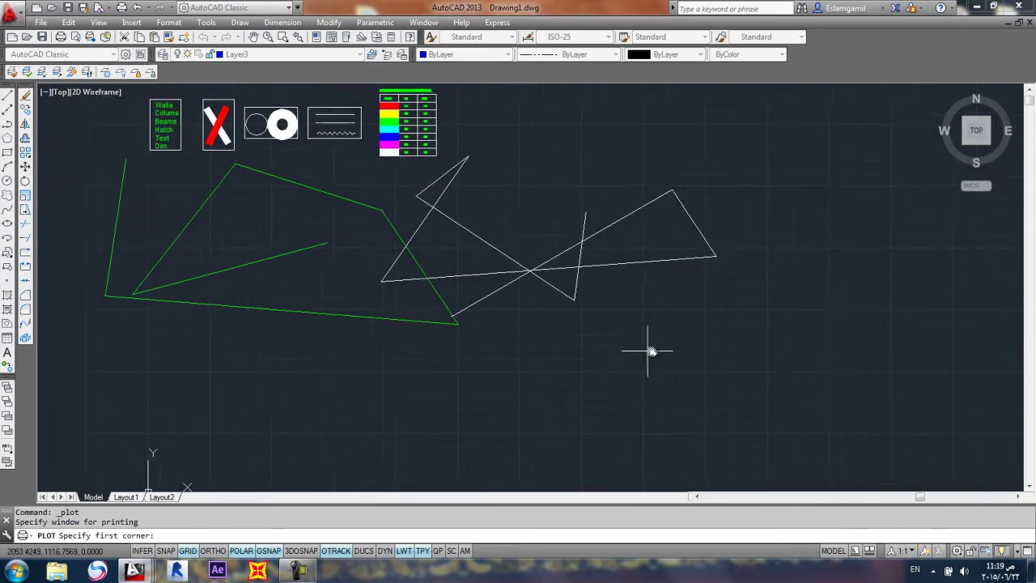
click(745, 164)
click(109, 386)
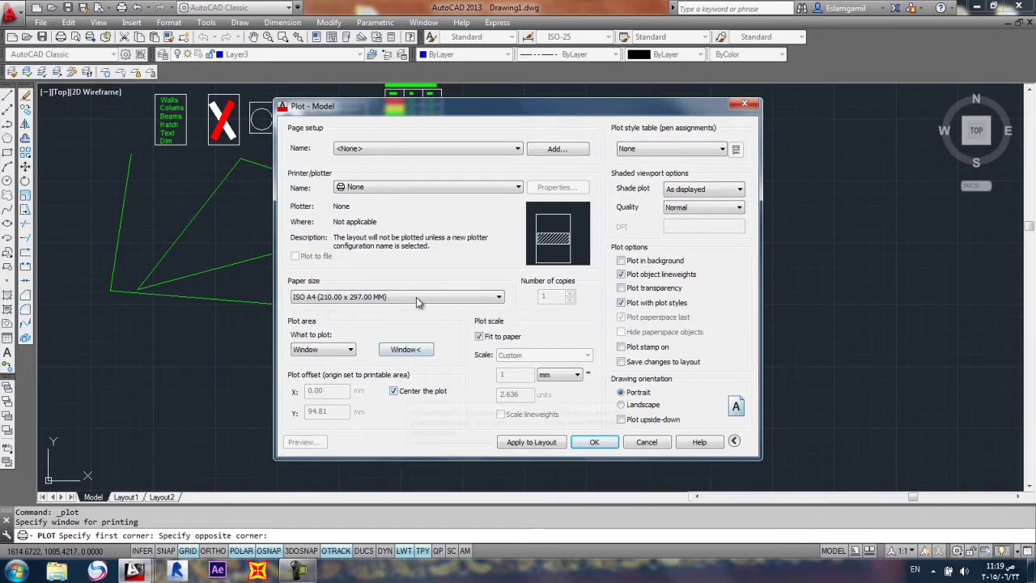
Step: Choose DWG To PDF.pc3 as the plotter for the model
click(388, 155)
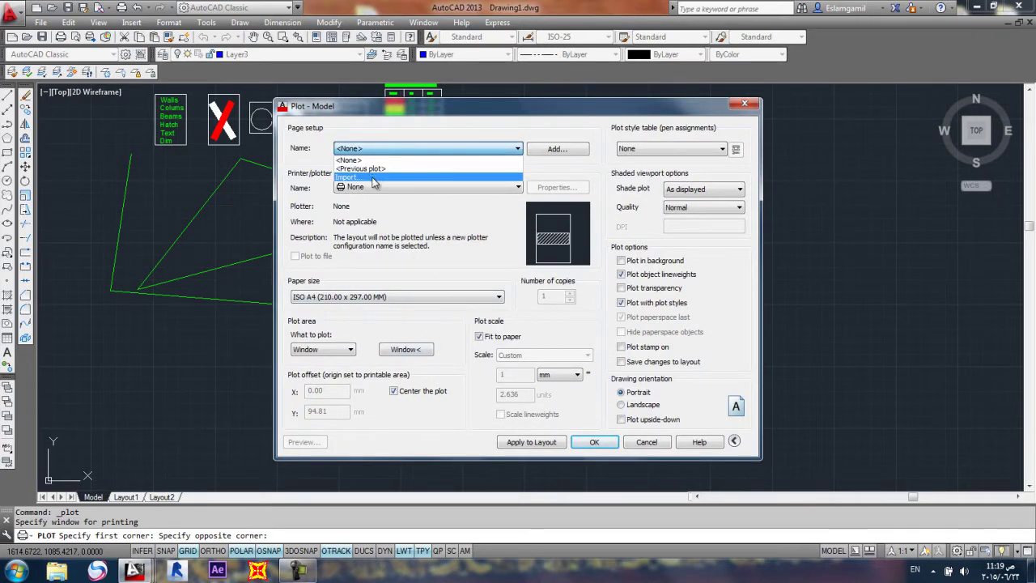
click(371, 186)
click(371, 186)
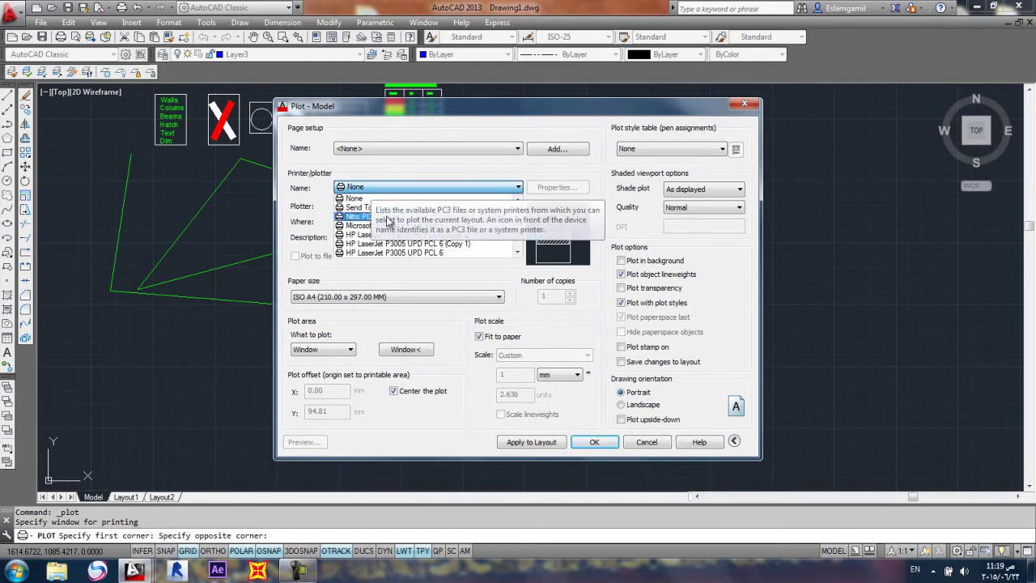
scroll(405, 235, down, 3)
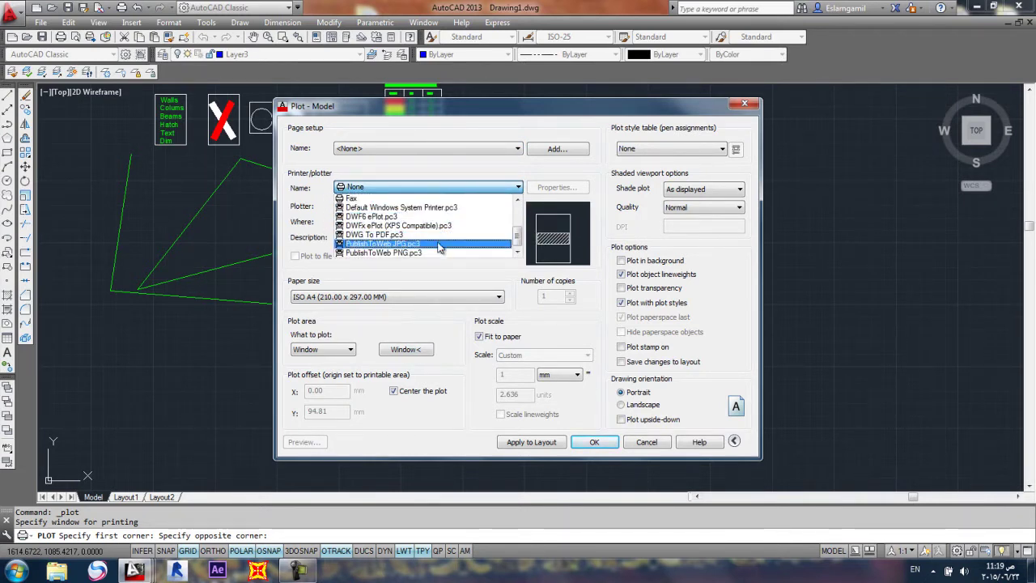
click(437, 235)
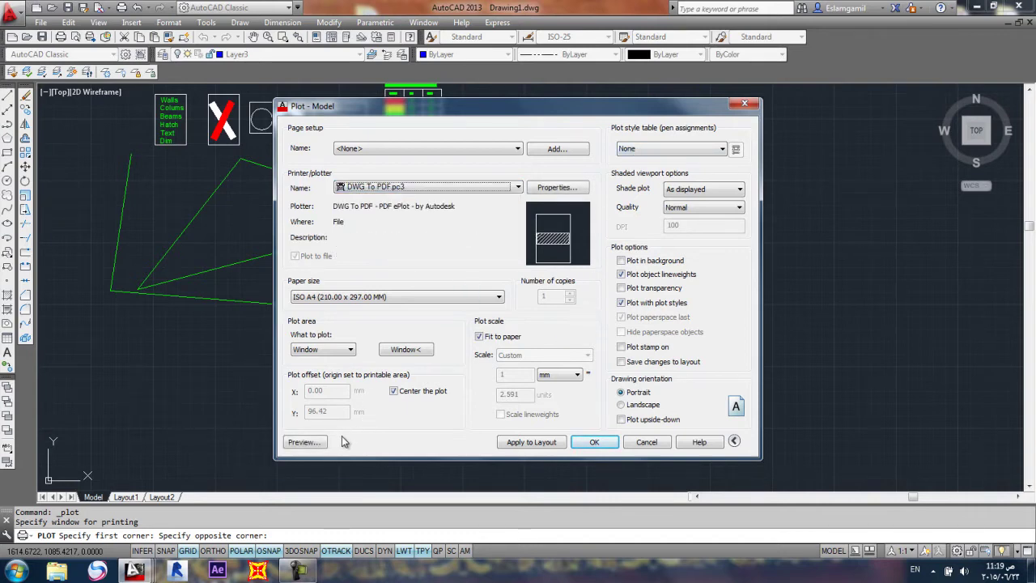
Step: Preview the plot to check how the turned-off layers are treated, and exit without plotting
click(315, 443)
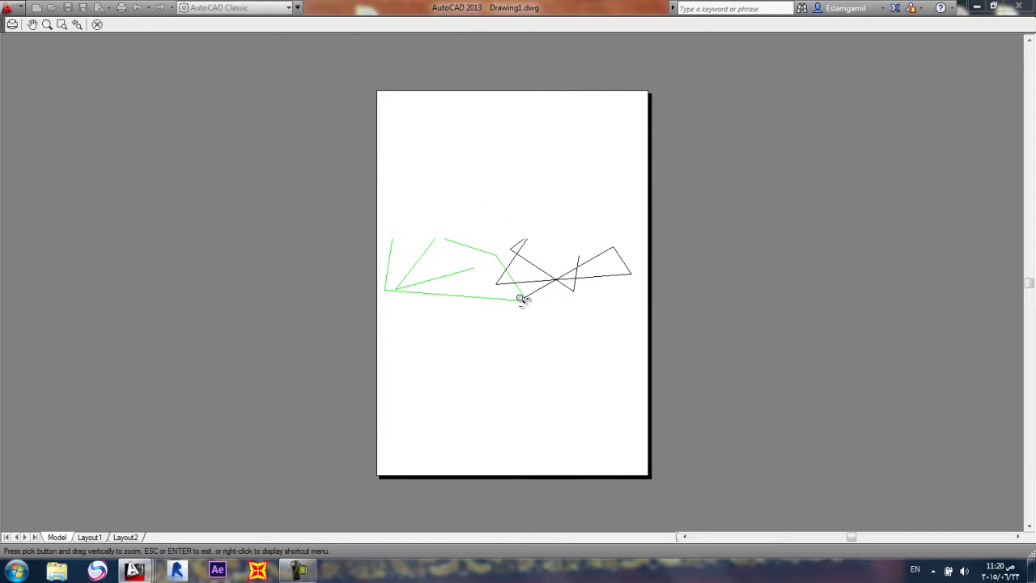
right_click(485, 228)
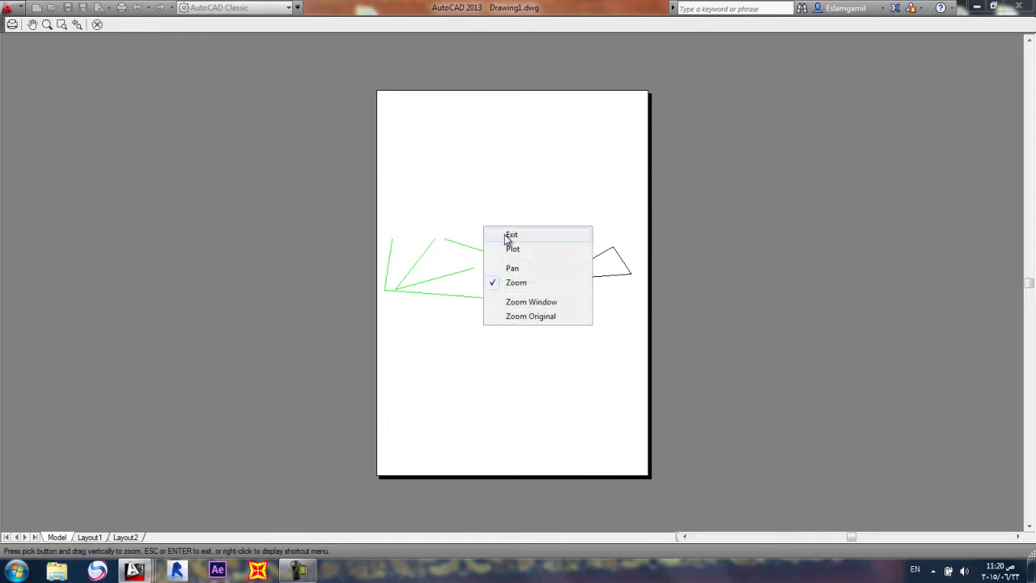
click(502, 233)
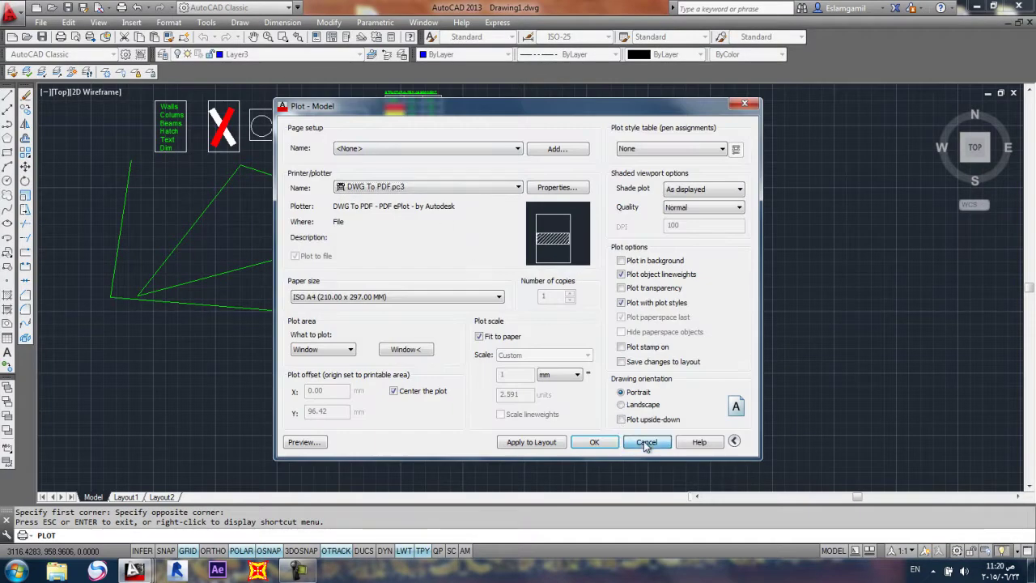
click(647, 442)
Step: Turn Layer2 and Layer3 back on, preview the plot with the previous plot's settings, and exit without plotting
click(251, 55)
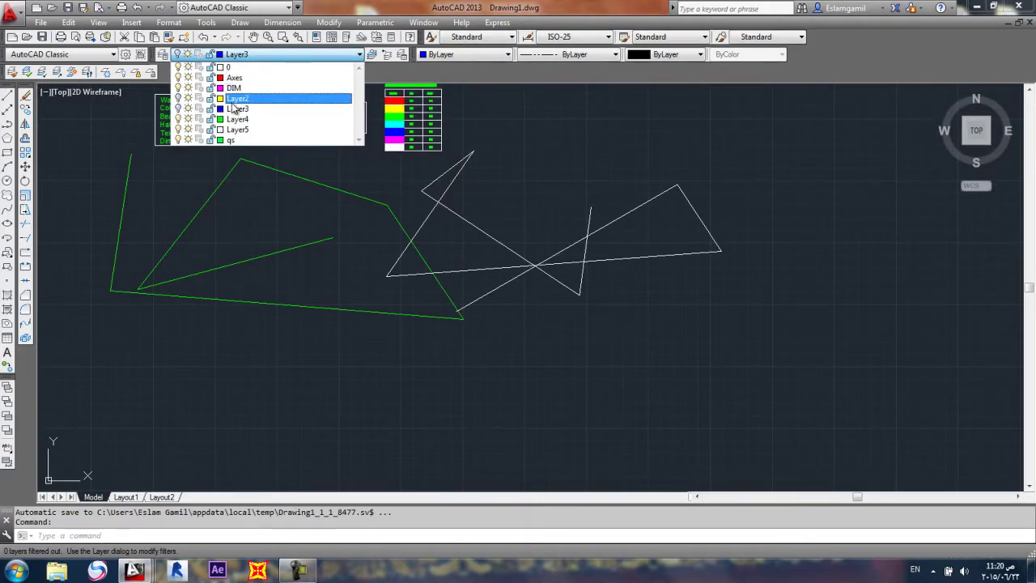
click(179, 98)
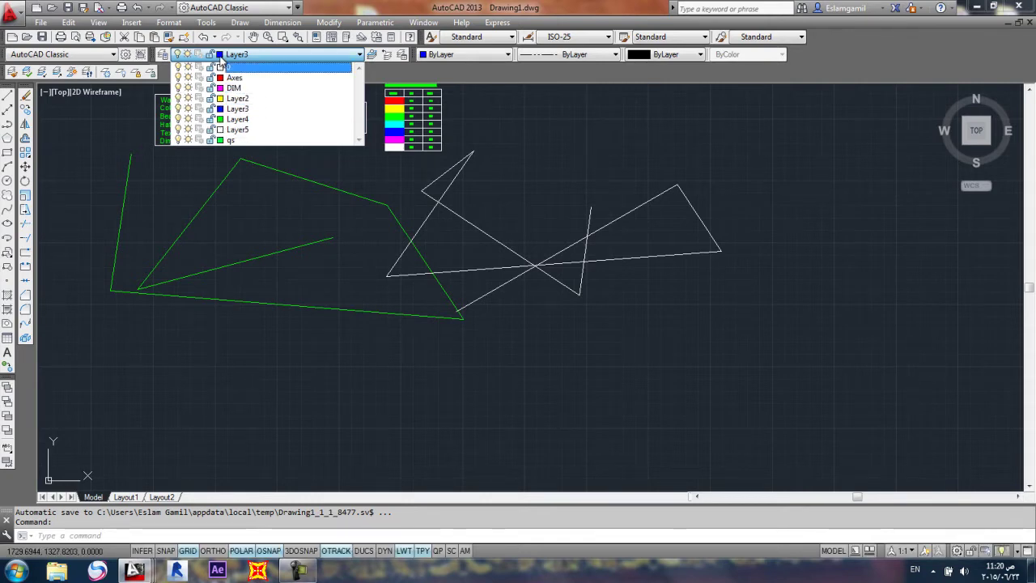
click(41, 22)
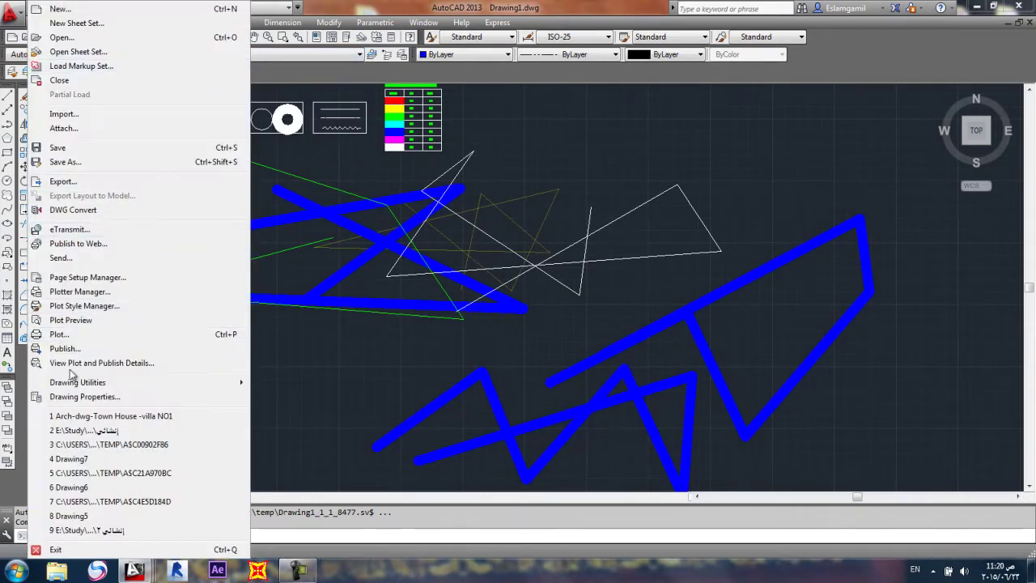
click(77, 333)
click(428, 148)
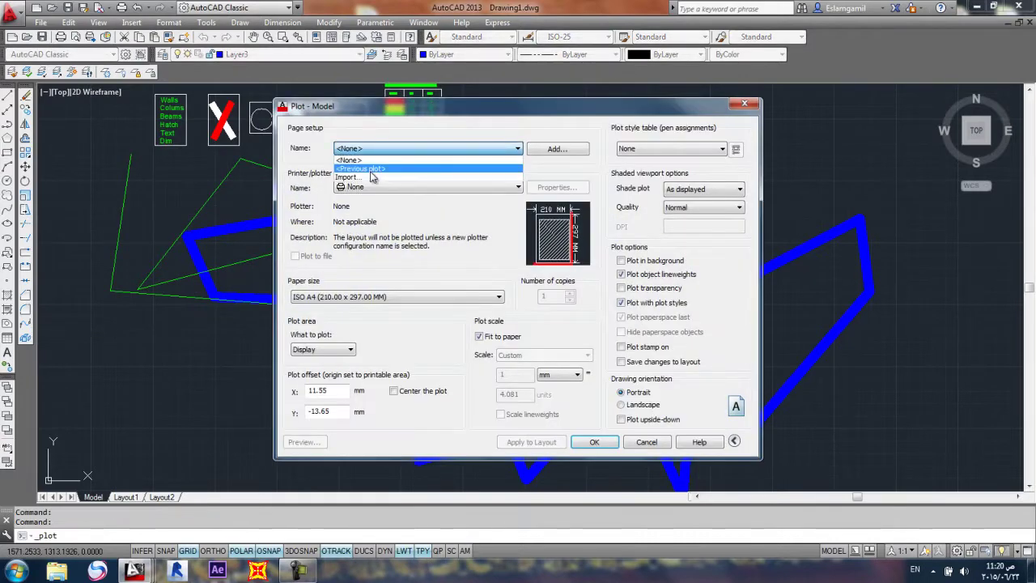
click(365, 171)
click(304, 442)
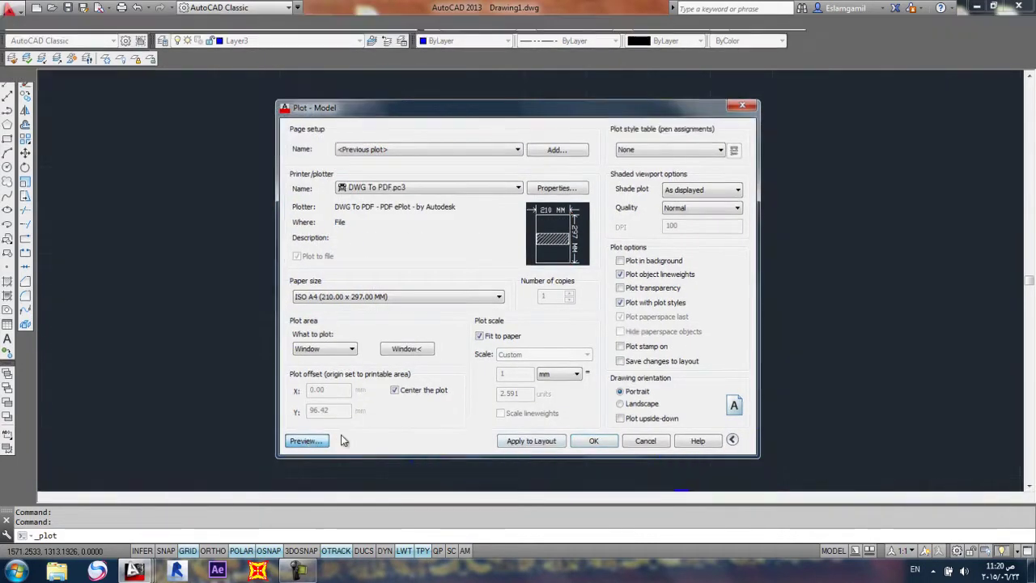
right_click(500, 180)
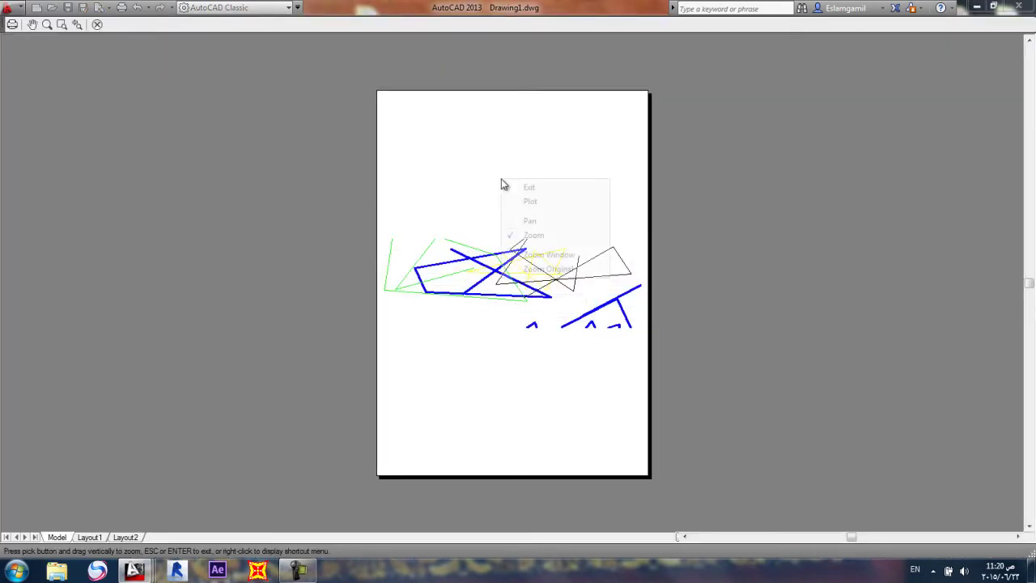
click(521, 187)
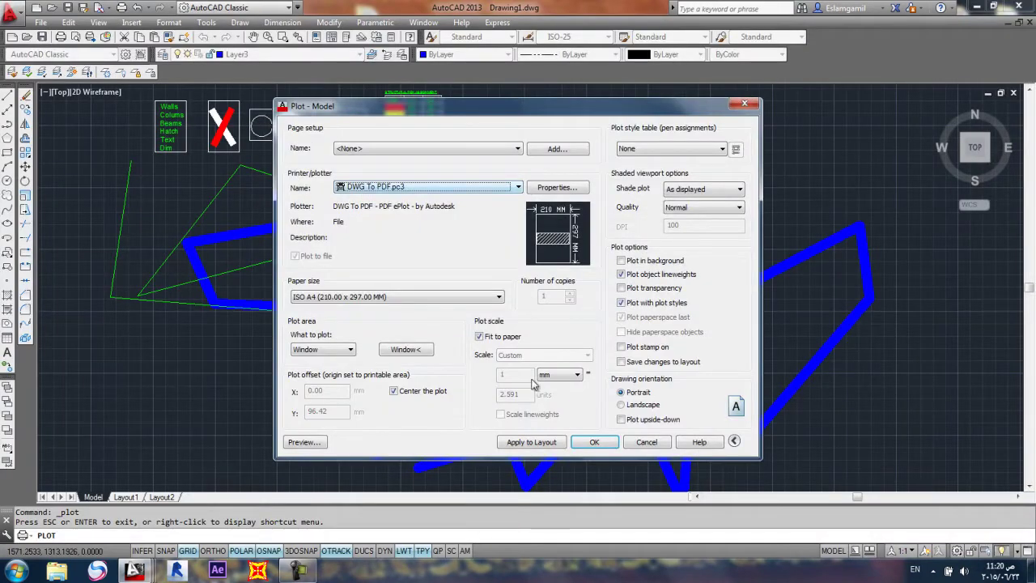
click(646, 442)
Step: Freeze Layer2 and Layer4
click(267, 54)
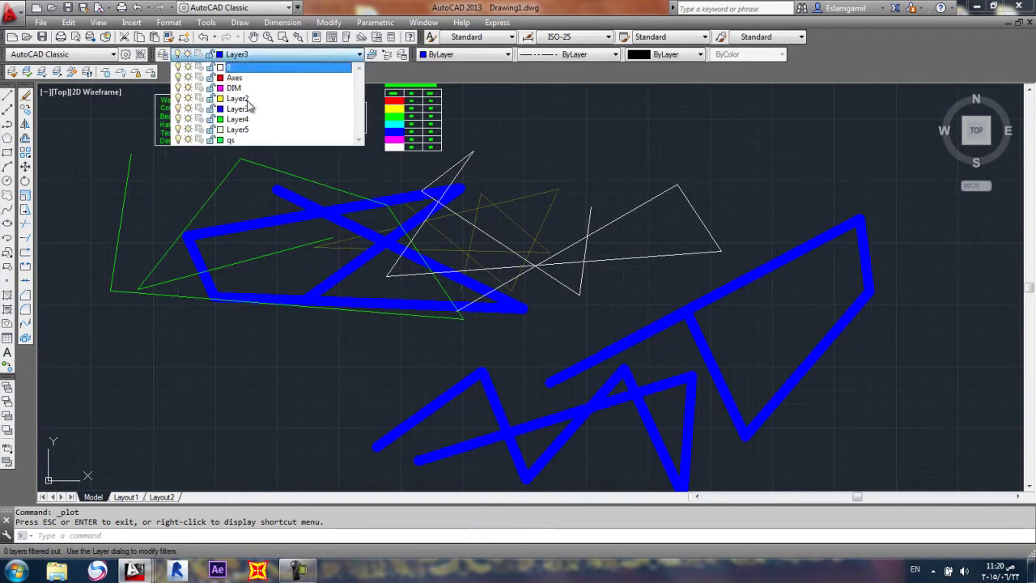
click(188, 110)
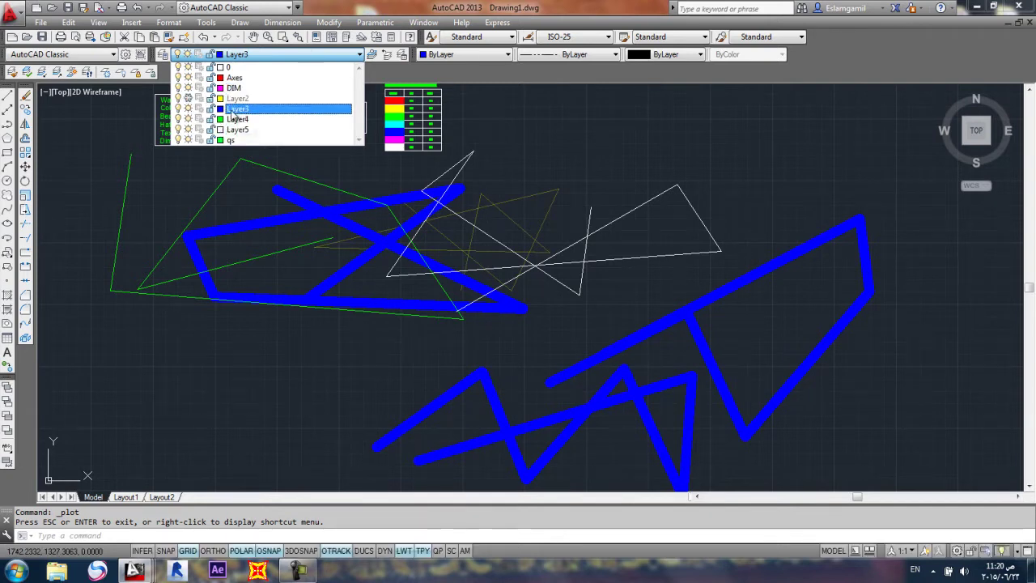
click(188, 119)
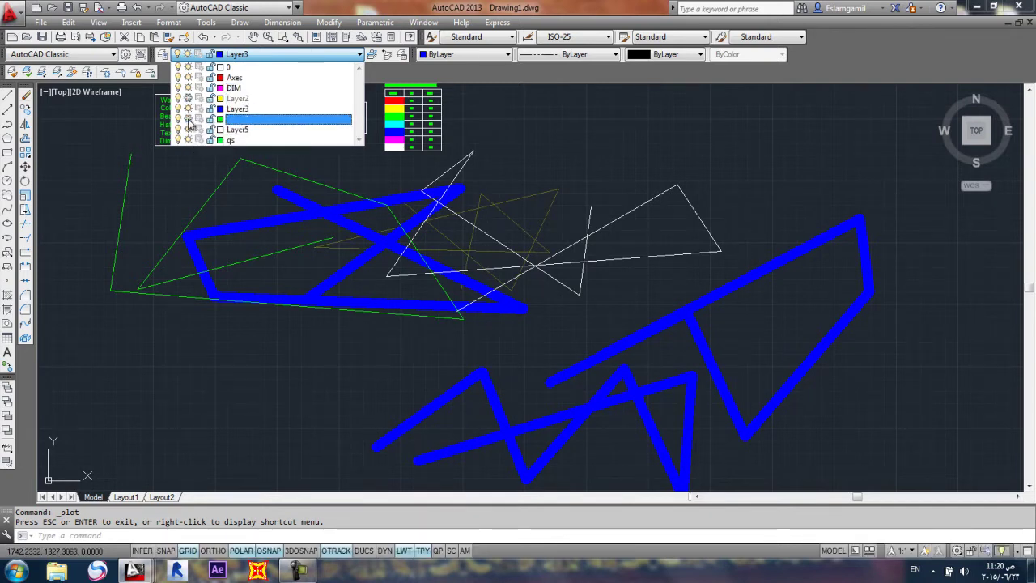
click(489, 252)
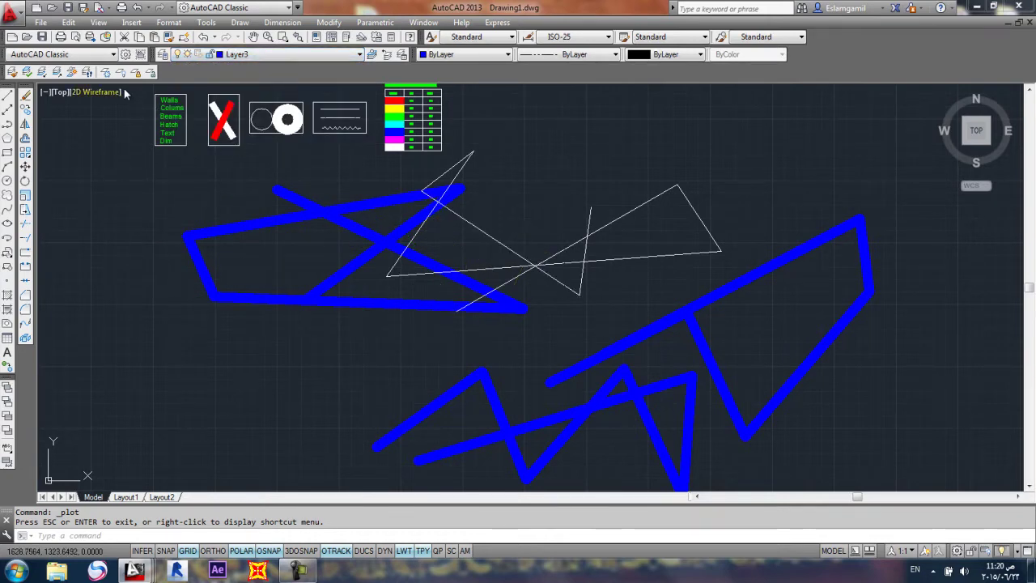
Step: Preview the plot with the previous plot's settings to check how the frozen layers are treated, and cancel plotting
click(40, 22)
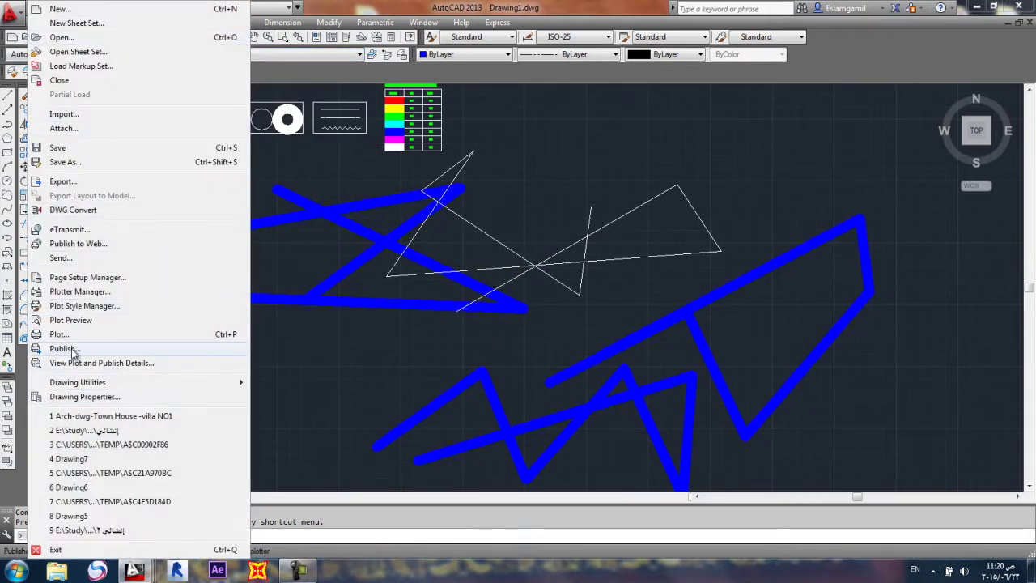
click(66, 335)
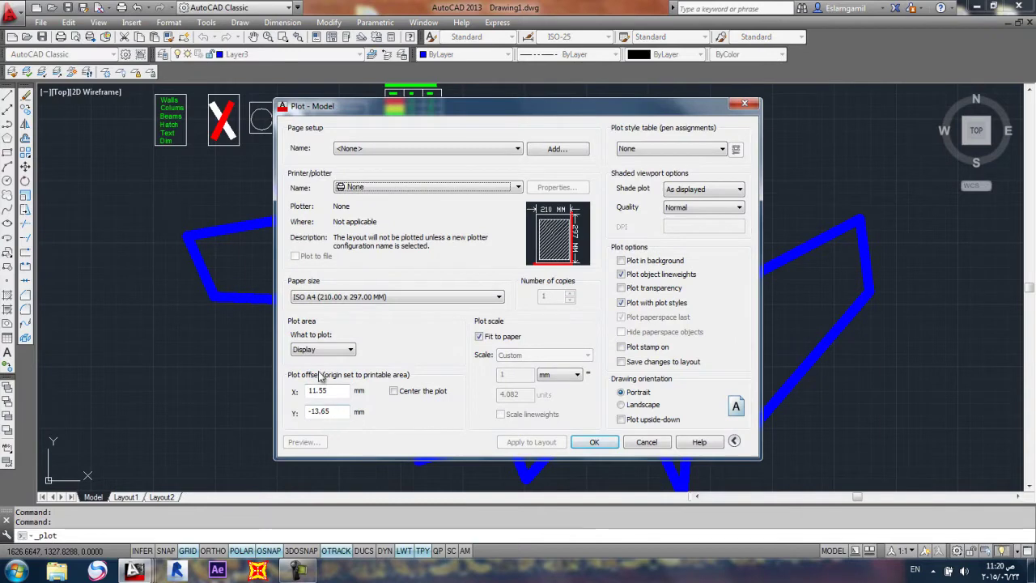
click(425, 149)
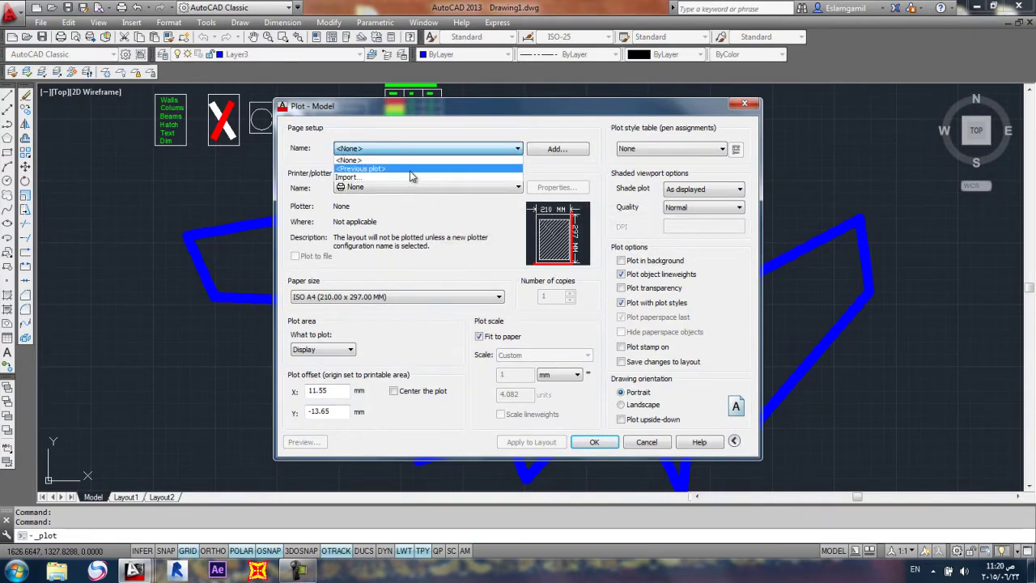
click(412, 176)
click(306, 442)
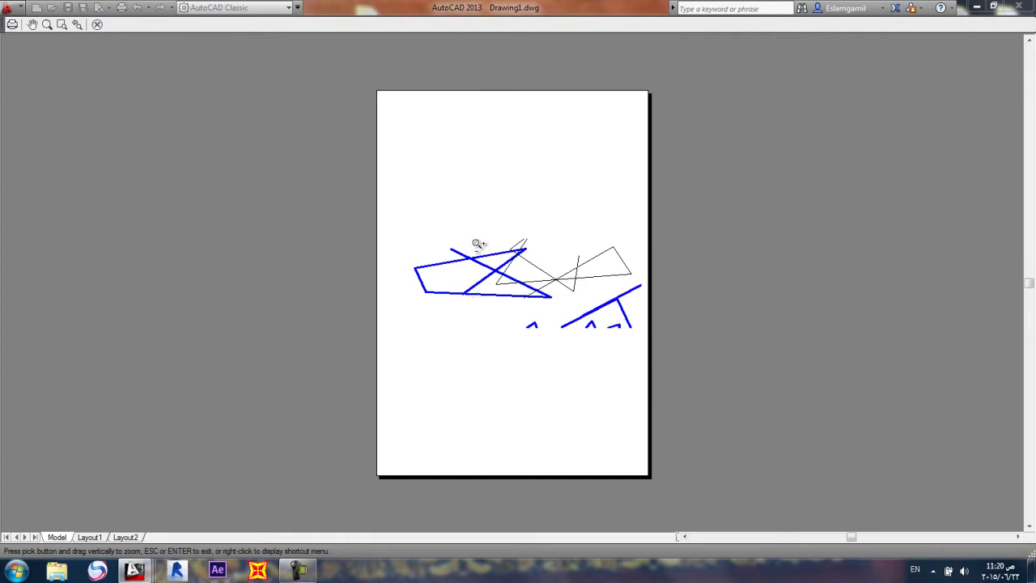
right_click(476, 212)
click(489, 219)
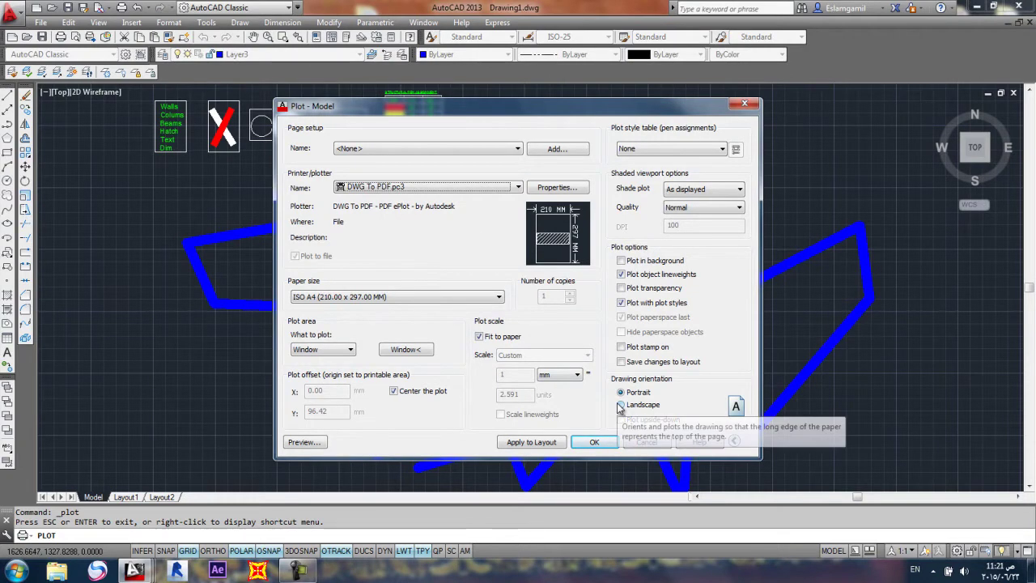
key(Escape)
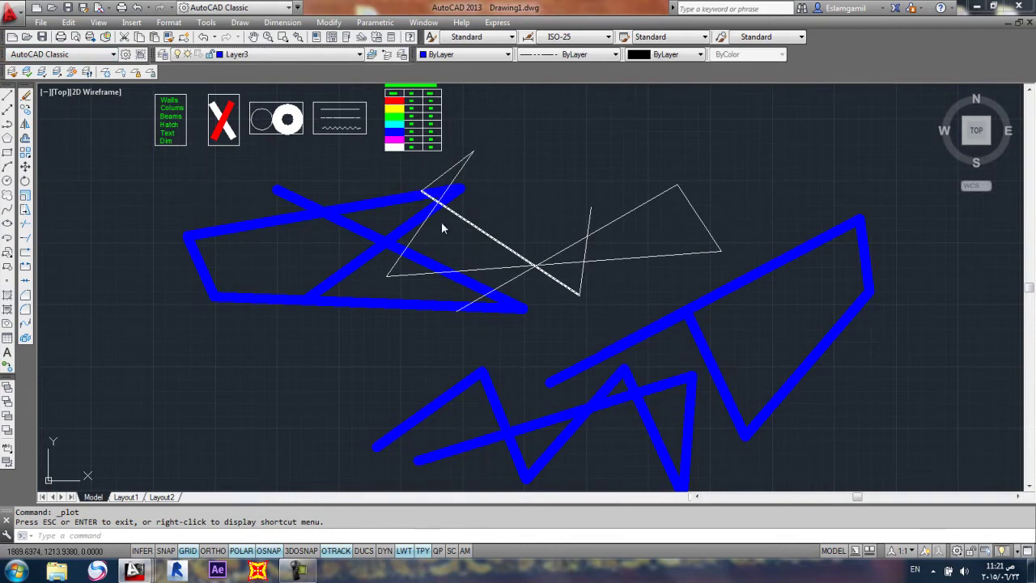
Step: Check the layers' freeze states in the Layer Properties Manager and close it
click(163, 55)
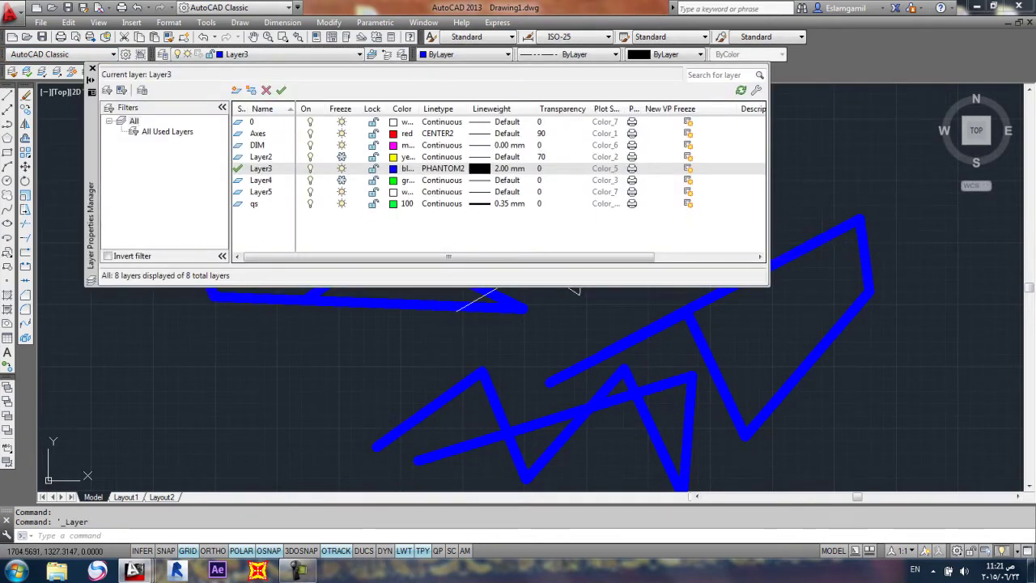
click(92, 70)
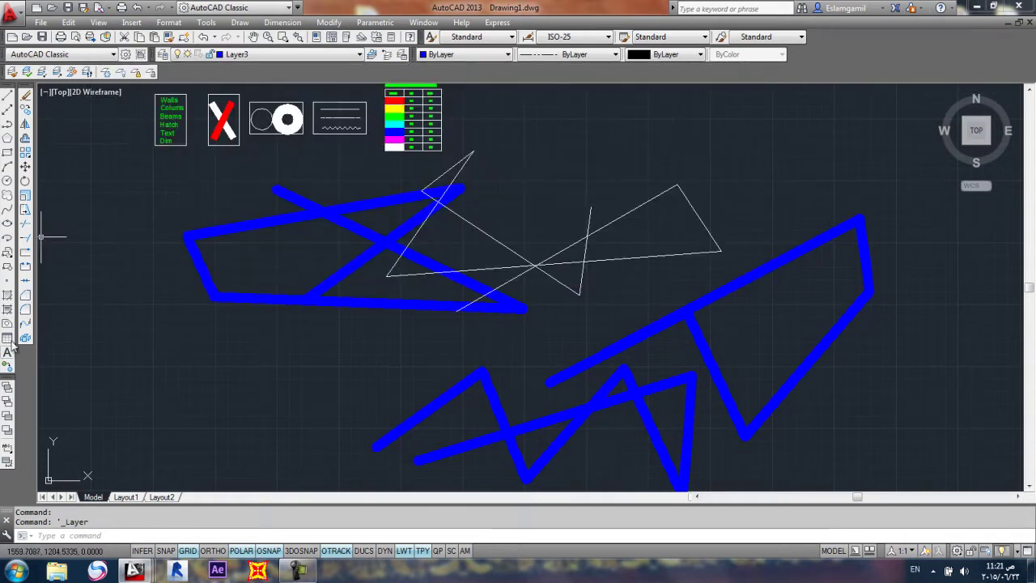
Step: Set the point style to a plus inside a circle and square, and scatter points below the upper-left blue polyline
click(7, 280)
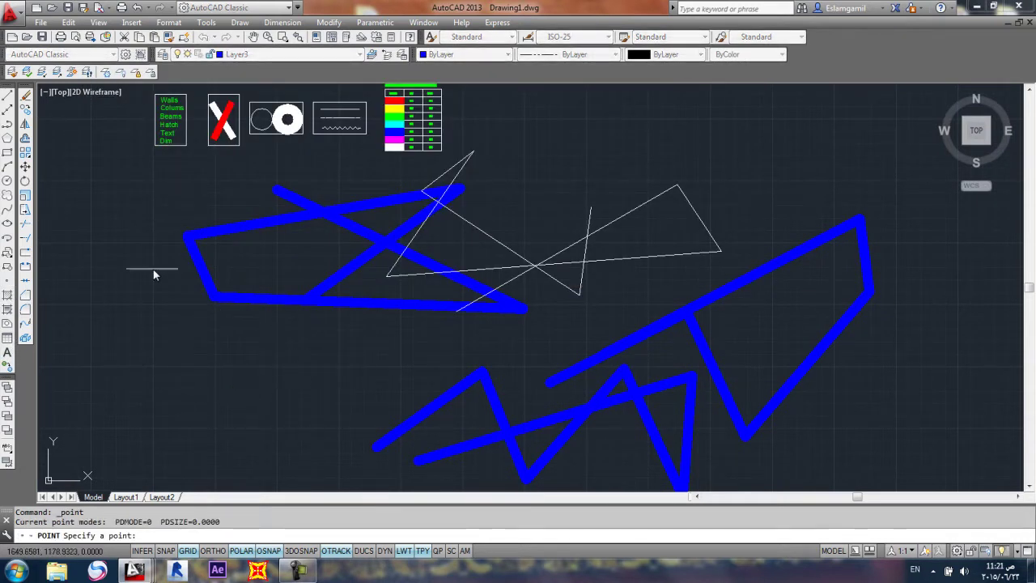
key(Return)
click(168, 22)
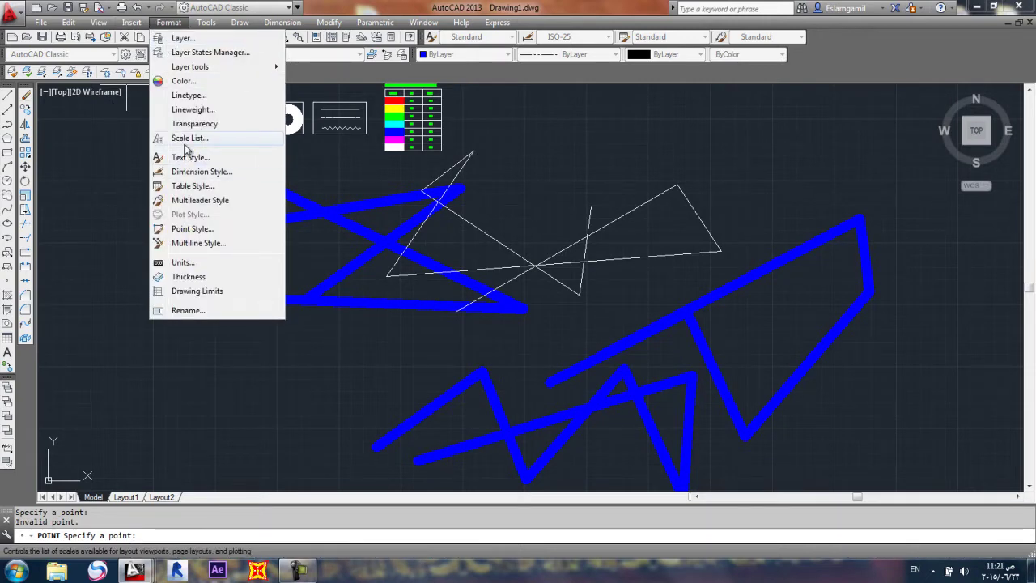
click(193, 229)
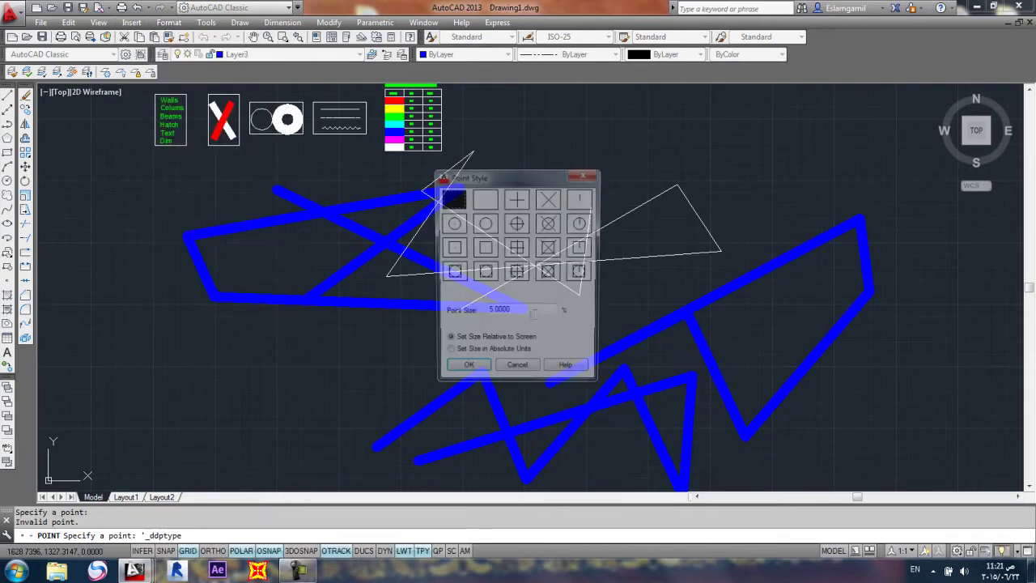
click(516, 272)
click(466, 371)
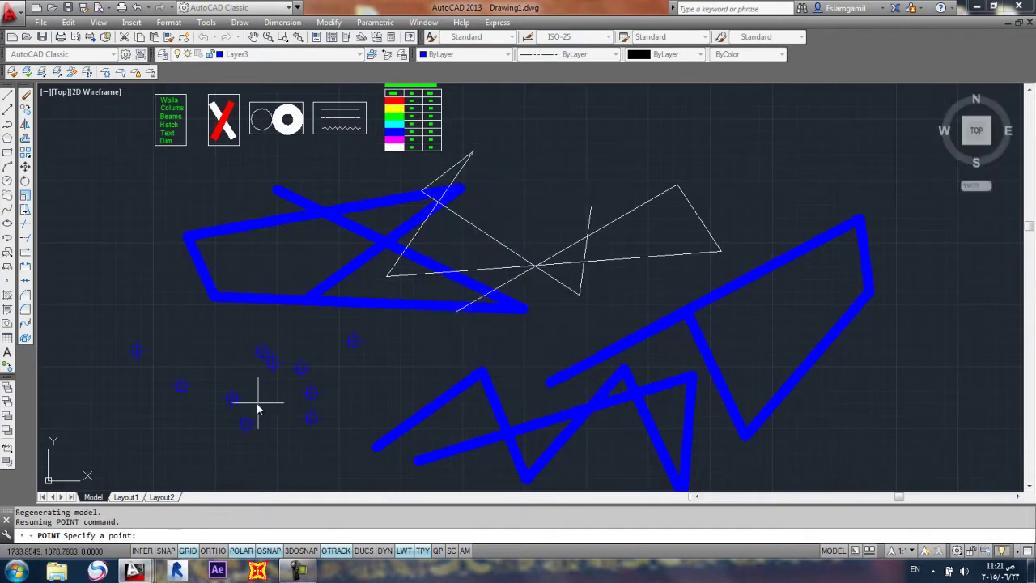
click(373, 322)
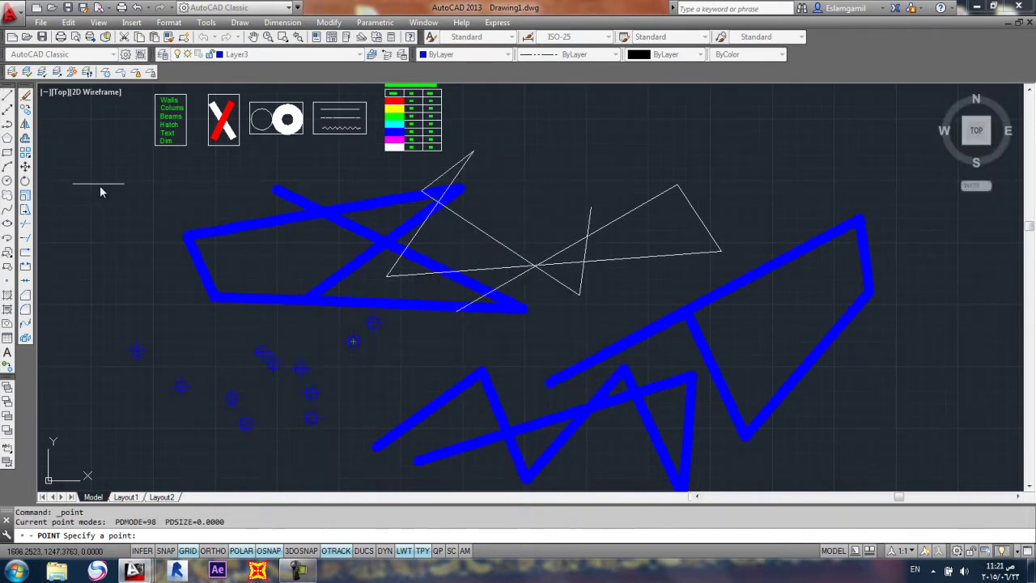
key(Escape)
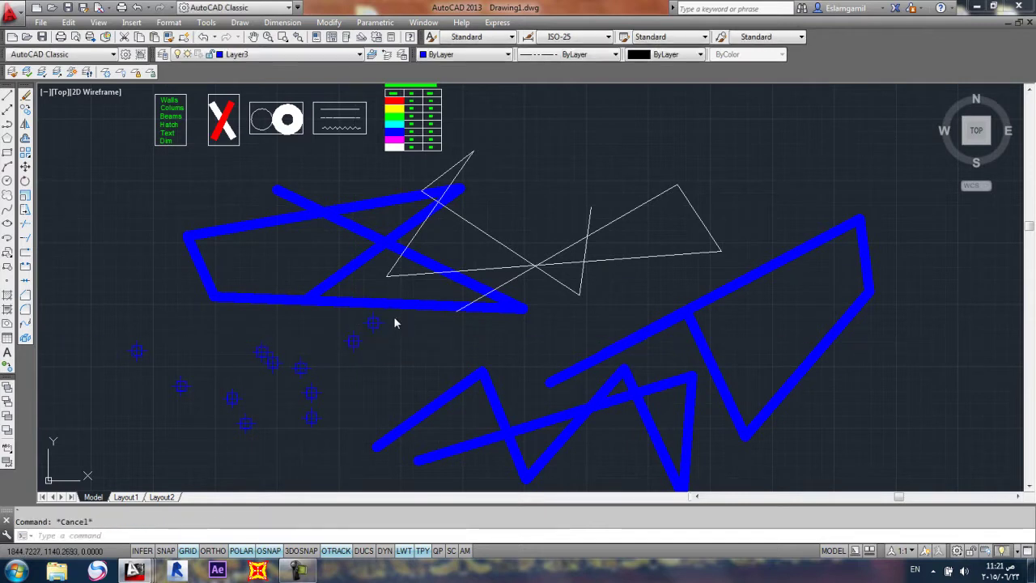
Step: Move all the scattered points onto Layer5 and clear the selection
click(394, 318)
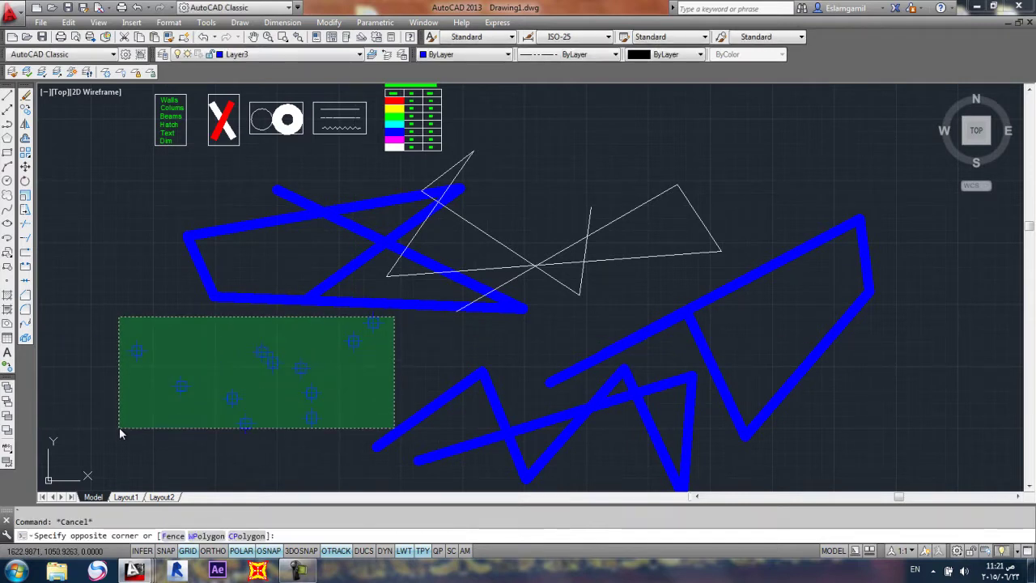
click(119, 433)
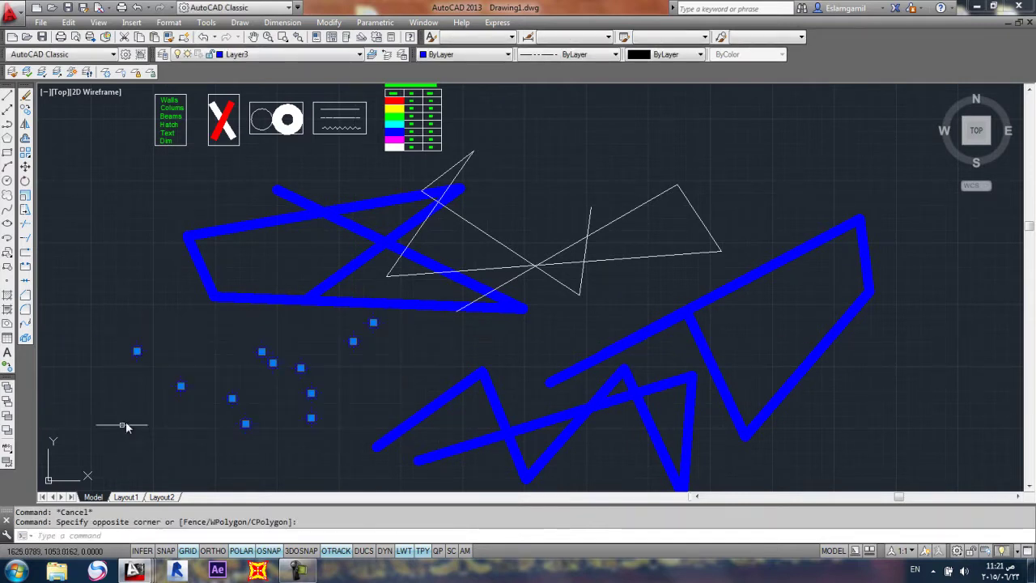
click(243, 57)
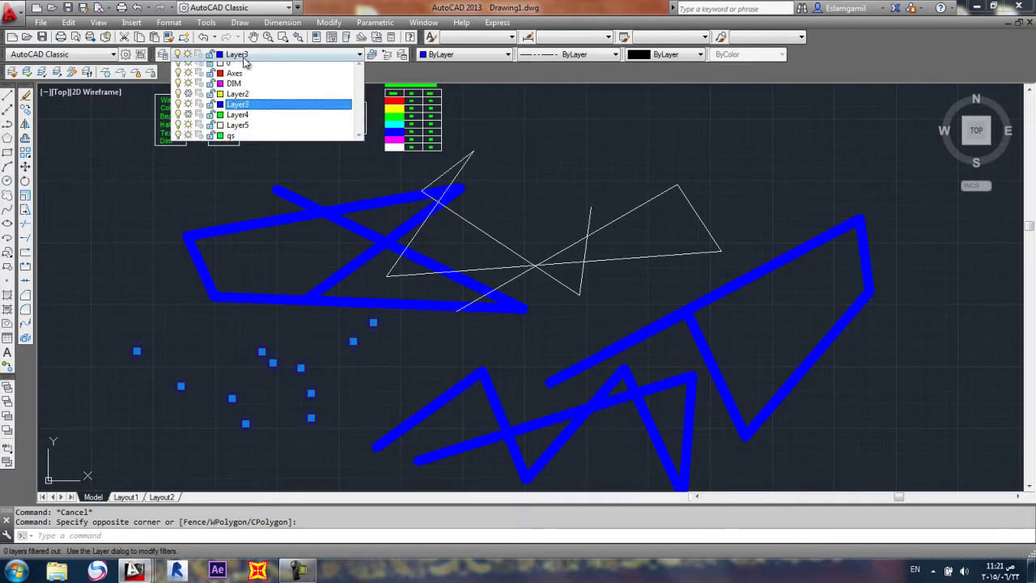
click(238, 124)
key(Escape)
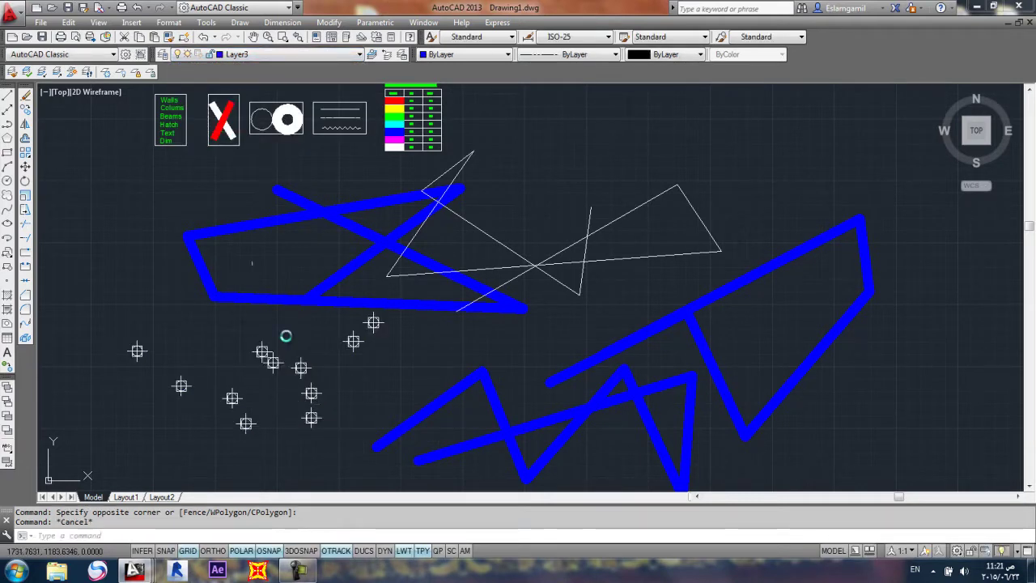
Step: Make Layer5 non-plotting in the Layer Properties Manager and close it
click(162, 55)
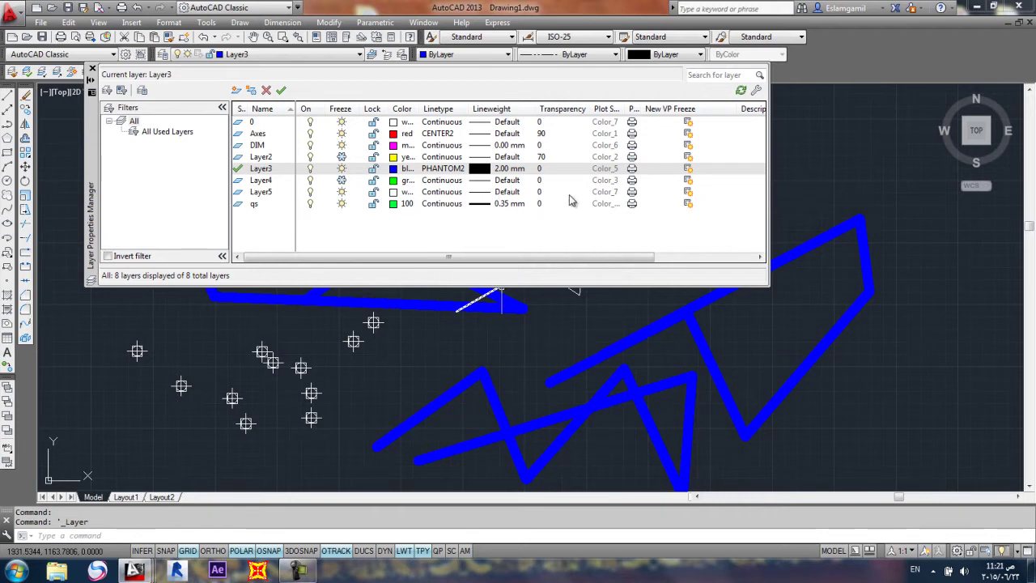
click(631, 195)
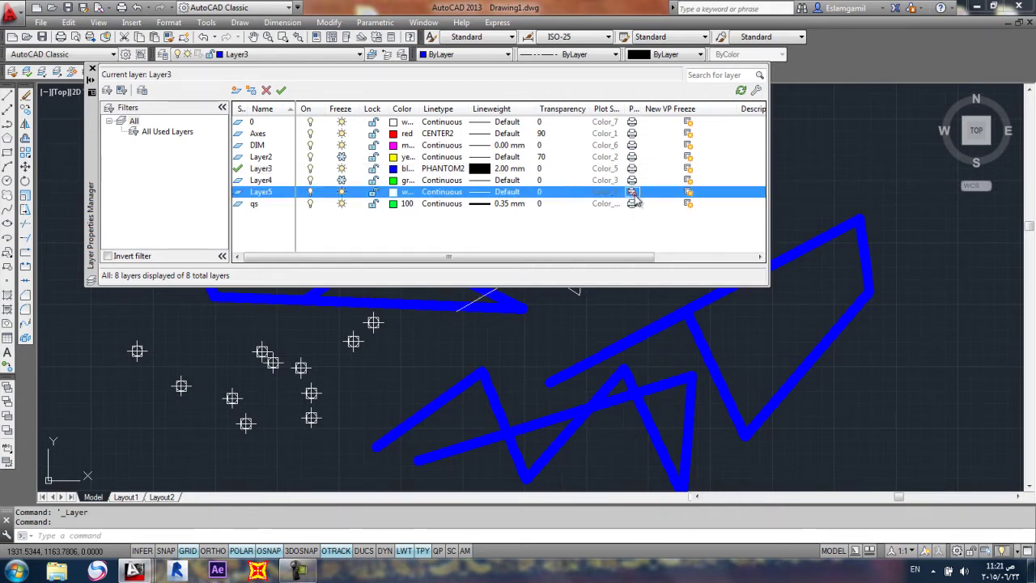
click(91, 69)
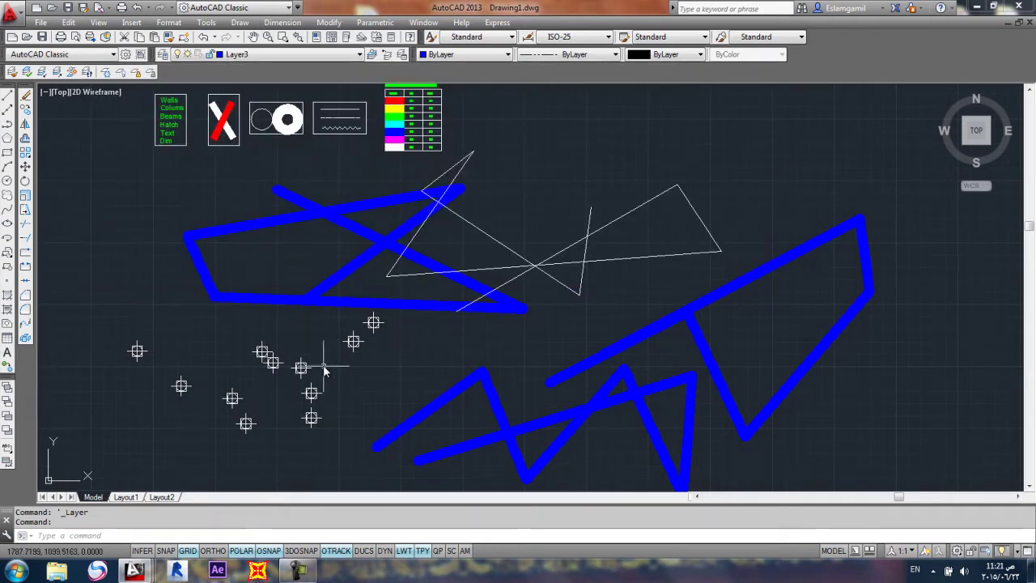
click(40, 22)
click(69, 56)
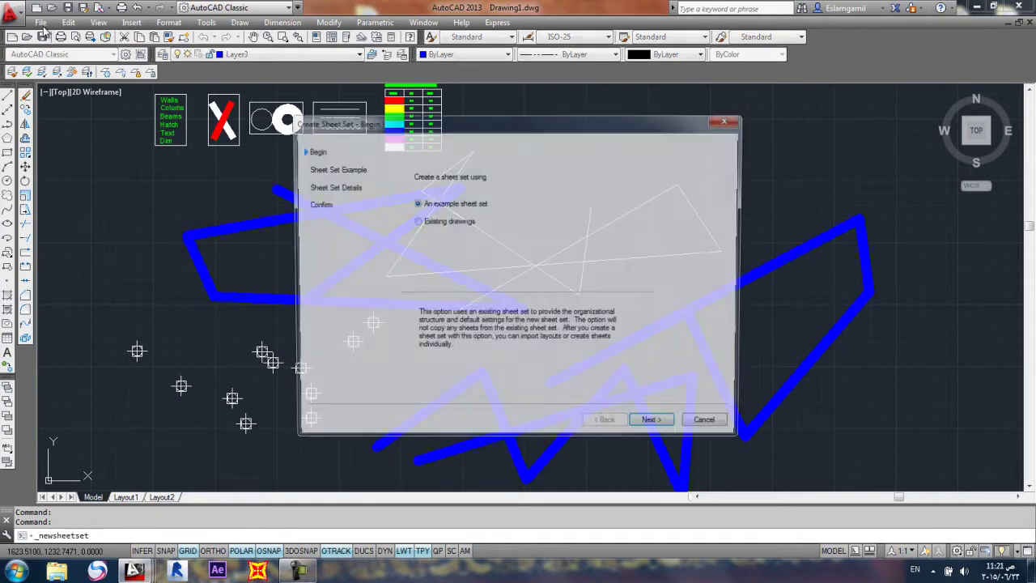
click(728, 119)
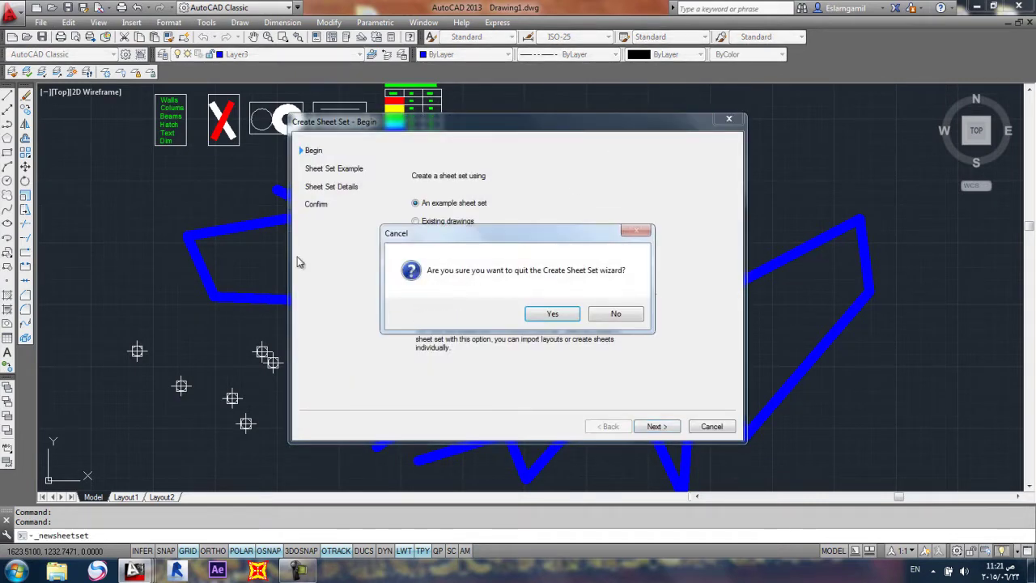
click(619, 320)
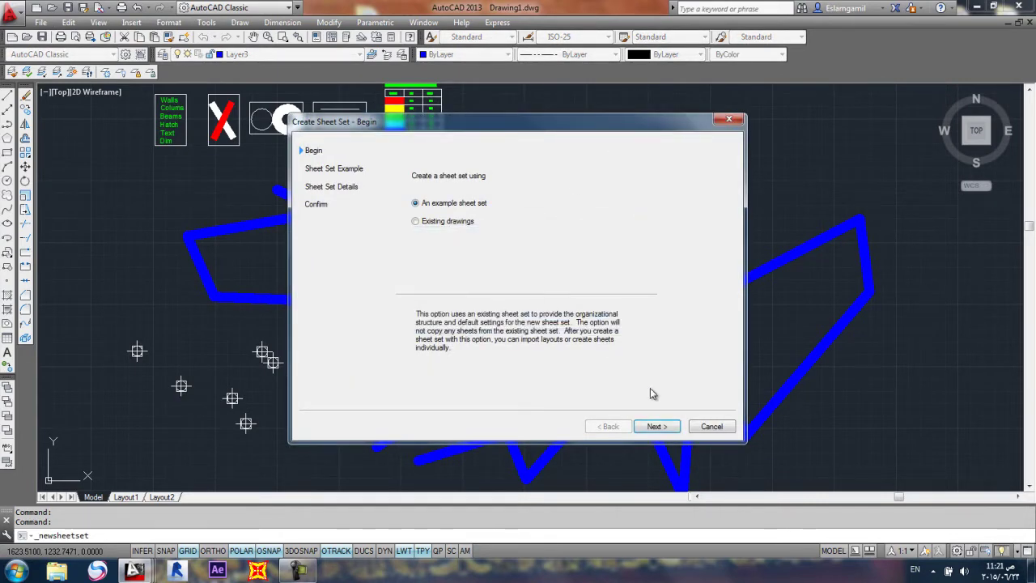
click(710, 426)
click(553, 314)
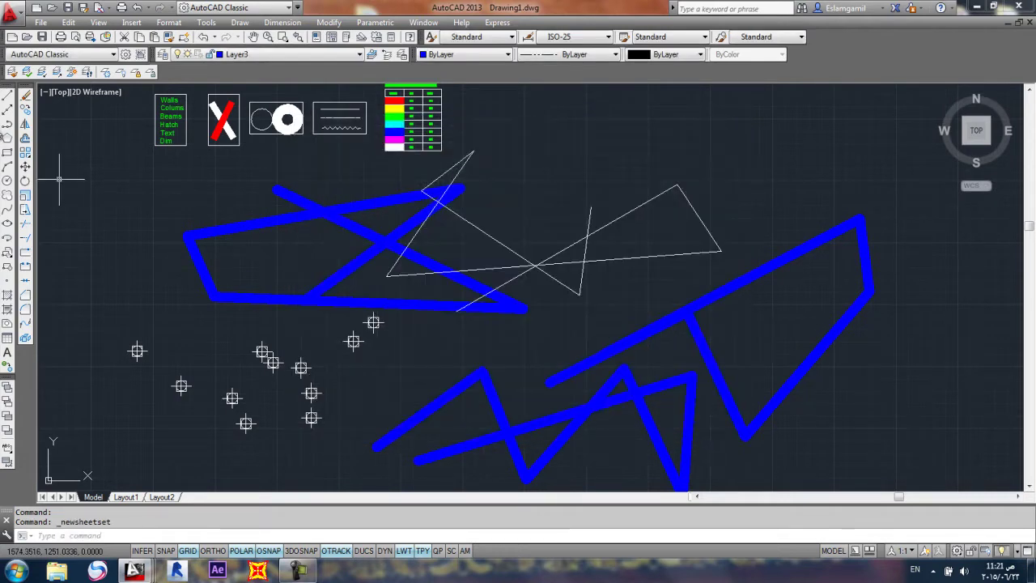
Step: Start a plot and define its area as a window around the points and most of the blue polylines
click(16, 22)
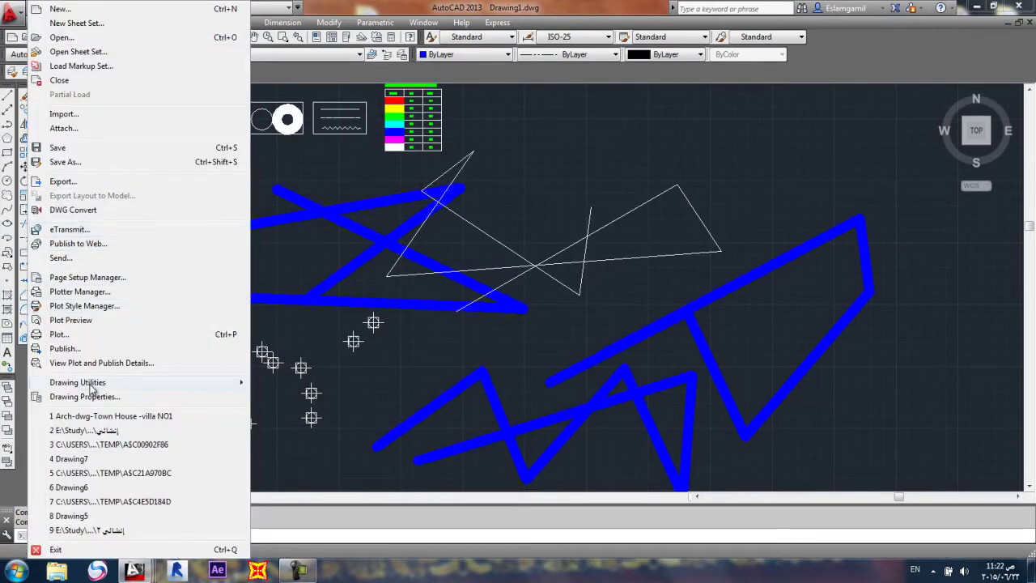
click(77, 338)
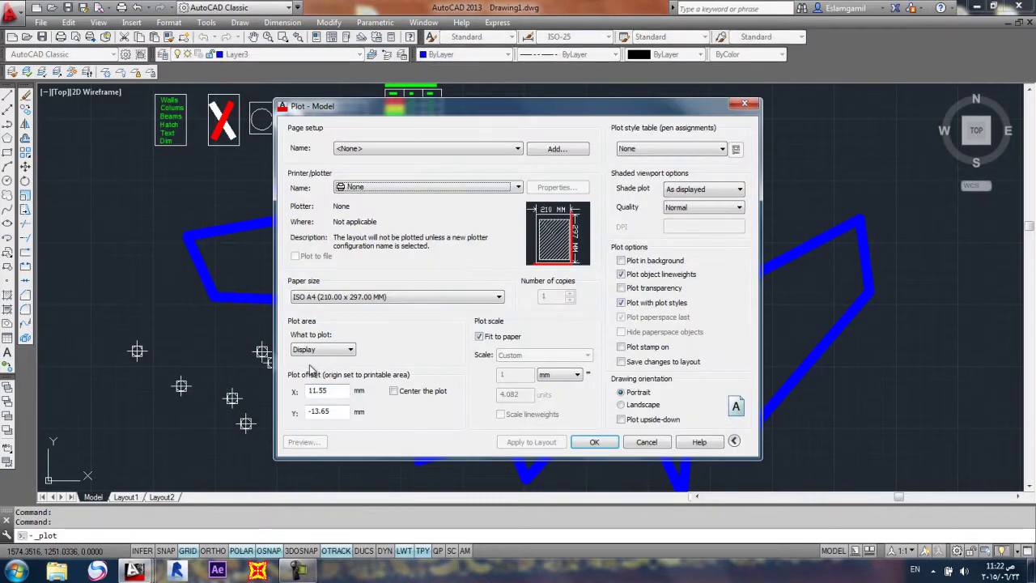
click(320, 349)
click(320, 349)
click(320, 349)
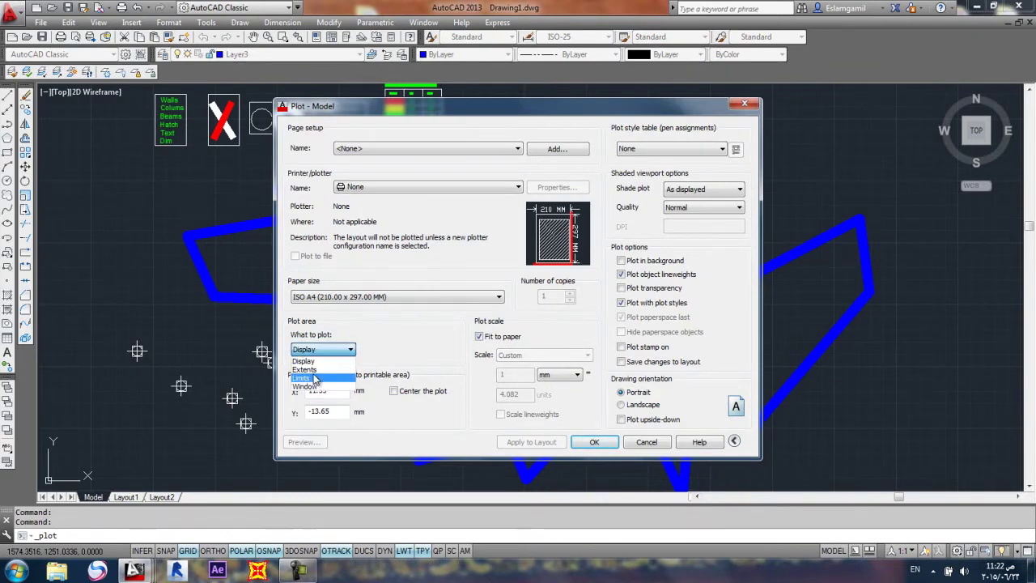
click(305, 386)
click(863, 176)
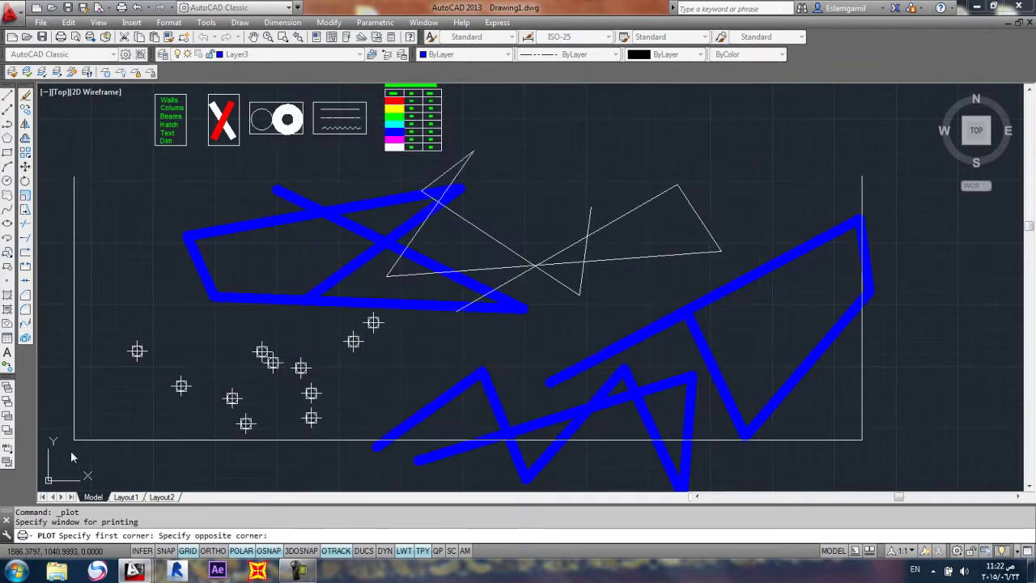
click(74, 458)
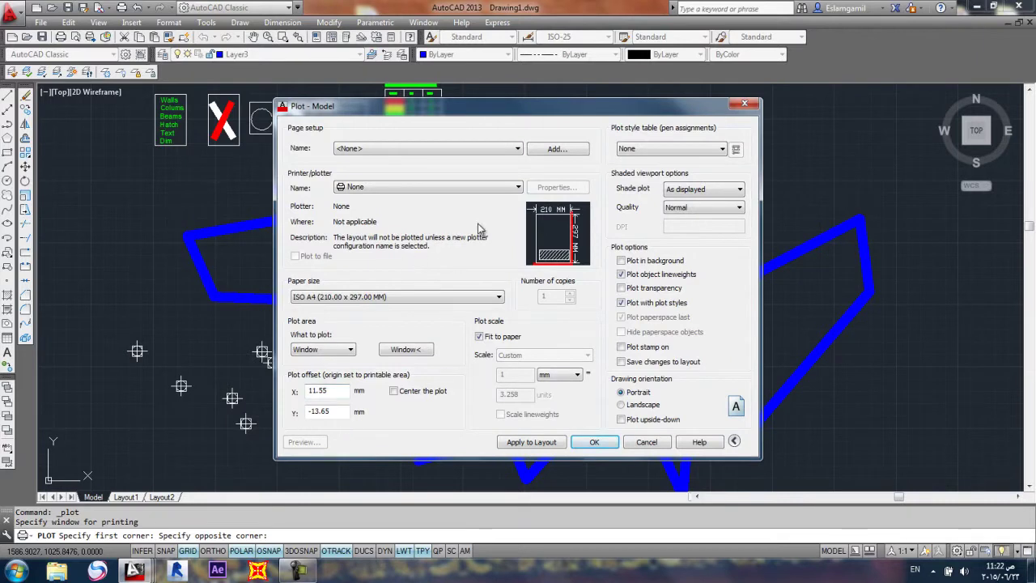
Step: Choose DWG To PDF.pc3 as the plotter and center the plot on the paper
click(408, 149)
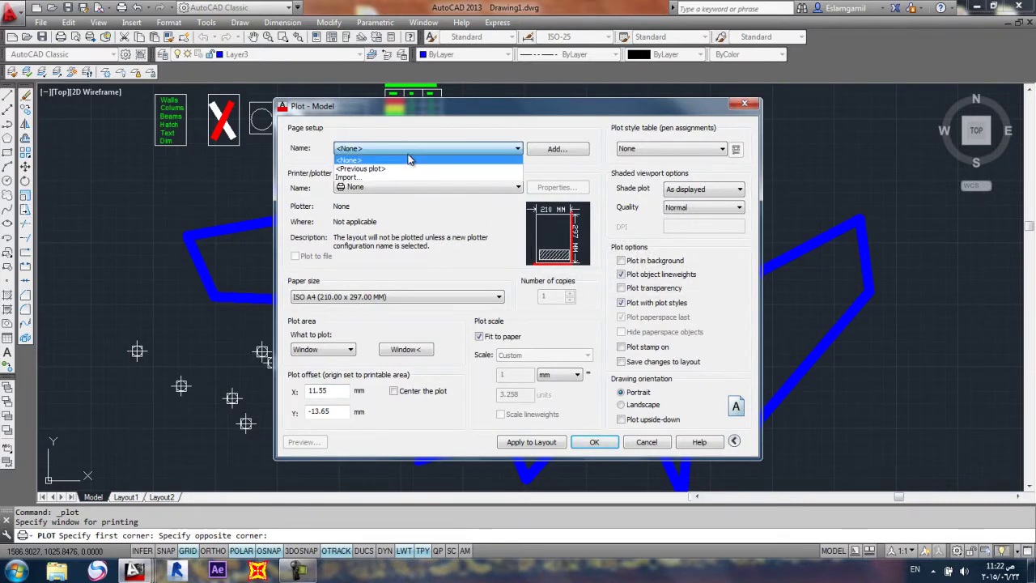
click(375, 187)
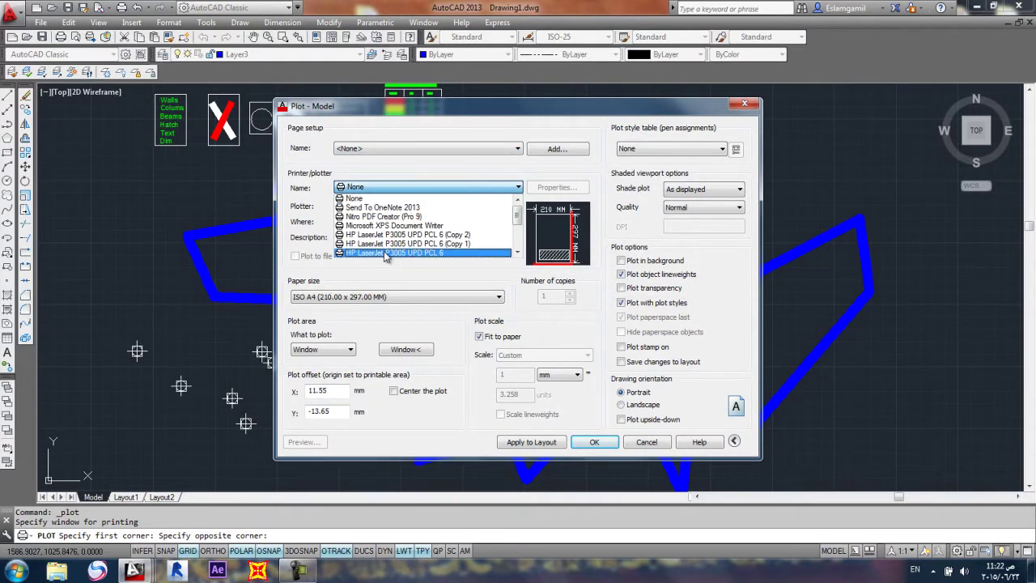
scroll(396, 241, down, 3)
click(374, 235)
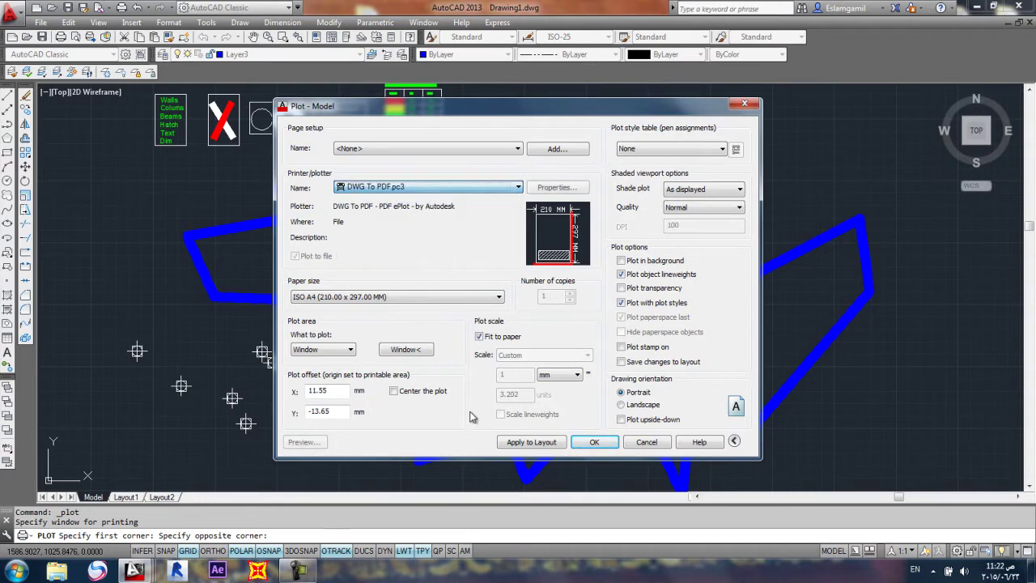
click(394, 391)
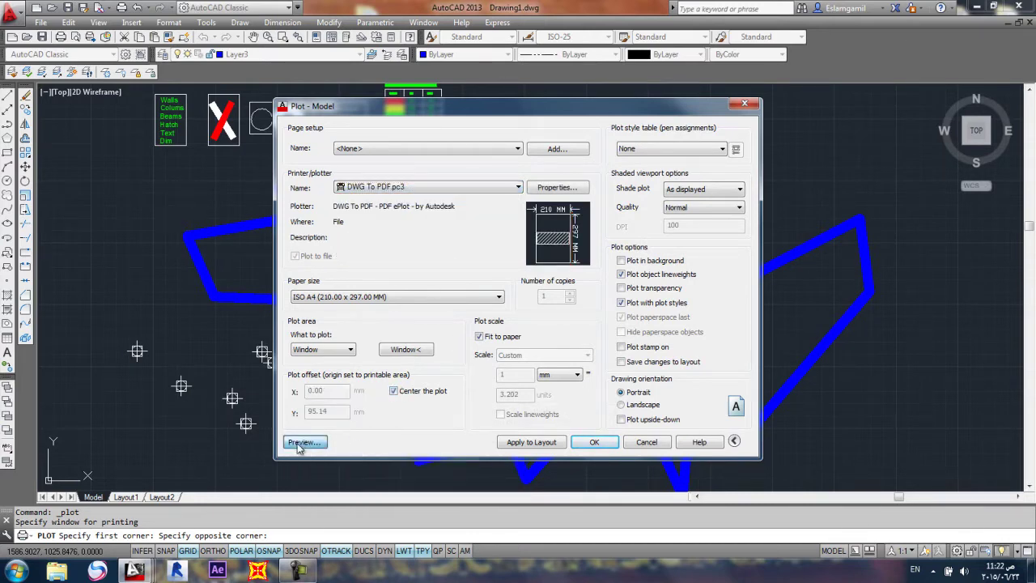
Step: Preview the plot to check how the non-plotting Layer5 points are treated, and exit without plotting
click(305, 442)
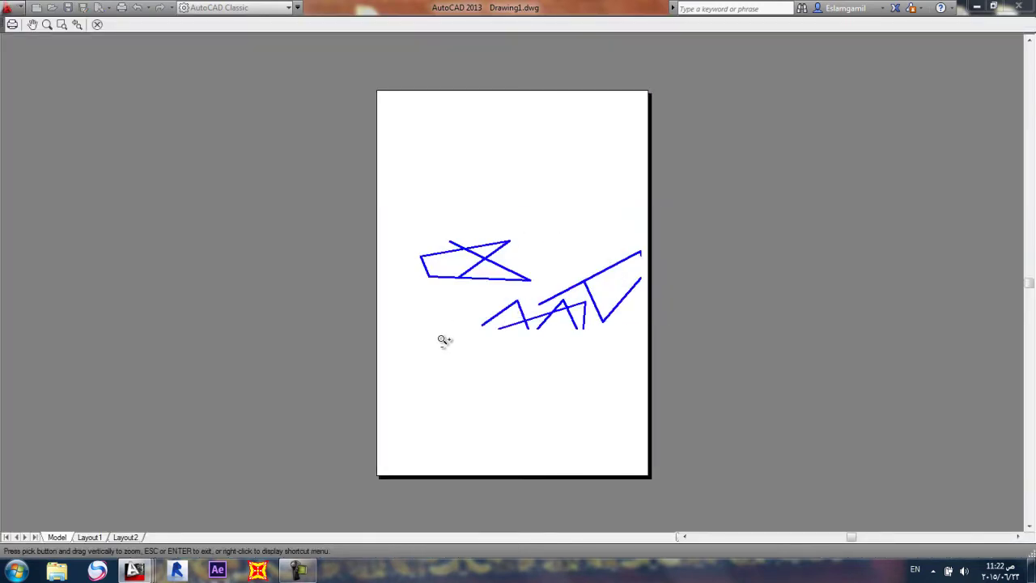
right_click(429, 198)
click(447, 204)
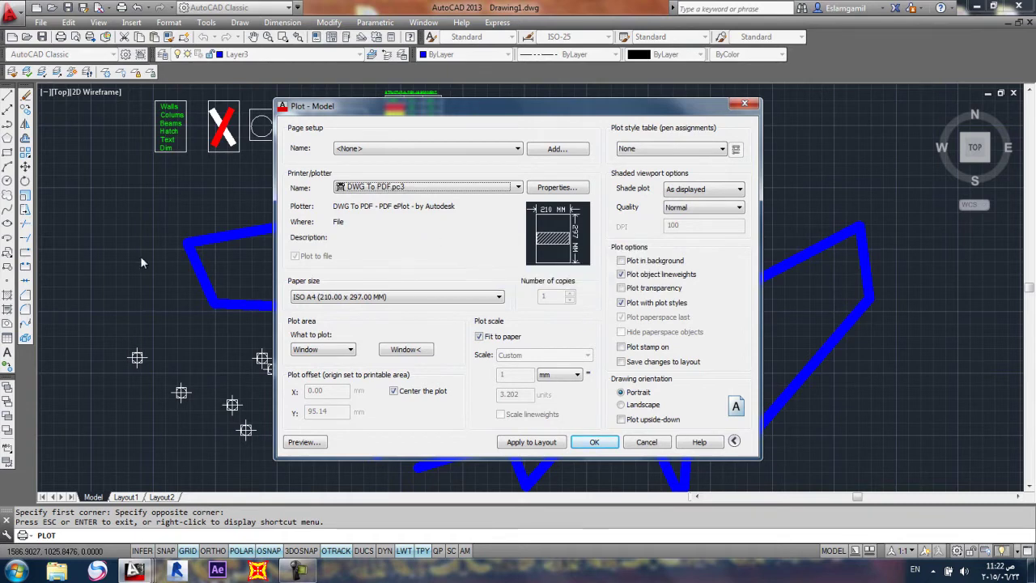
key(Escape)
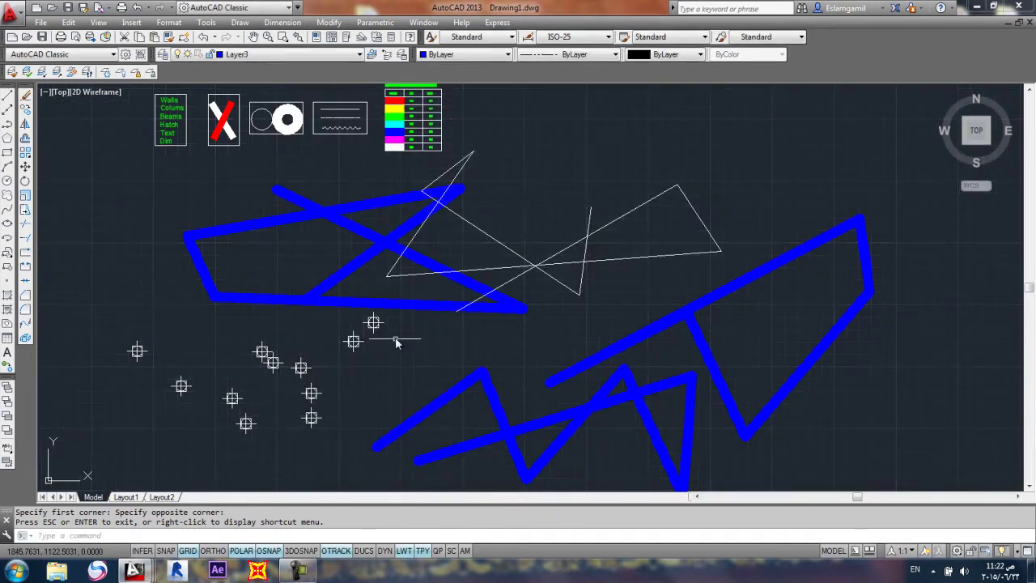
Step: Make layer 0 the current layer and close the Layer Properties Manager
click(300, 57)
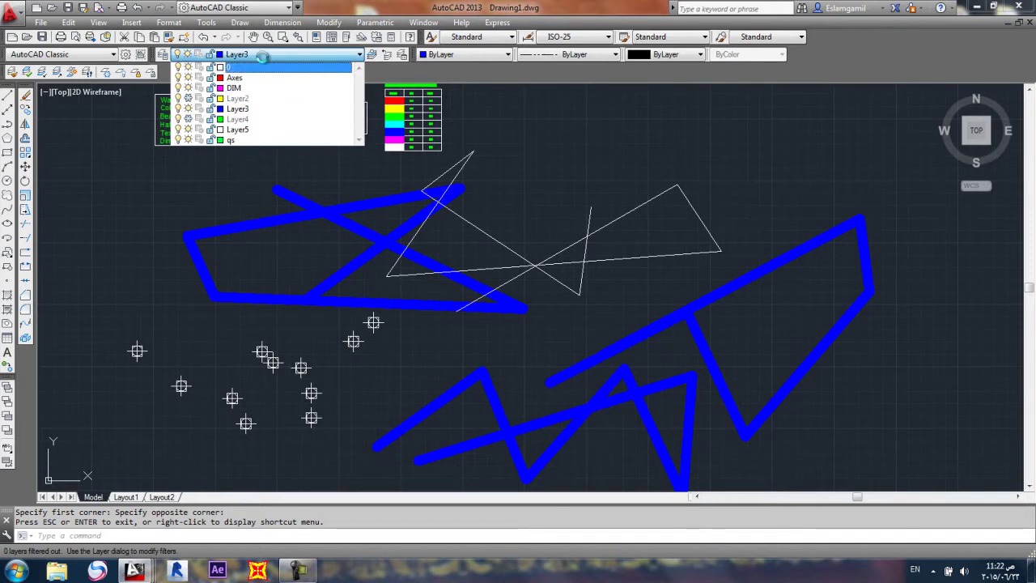
click(263, 55)
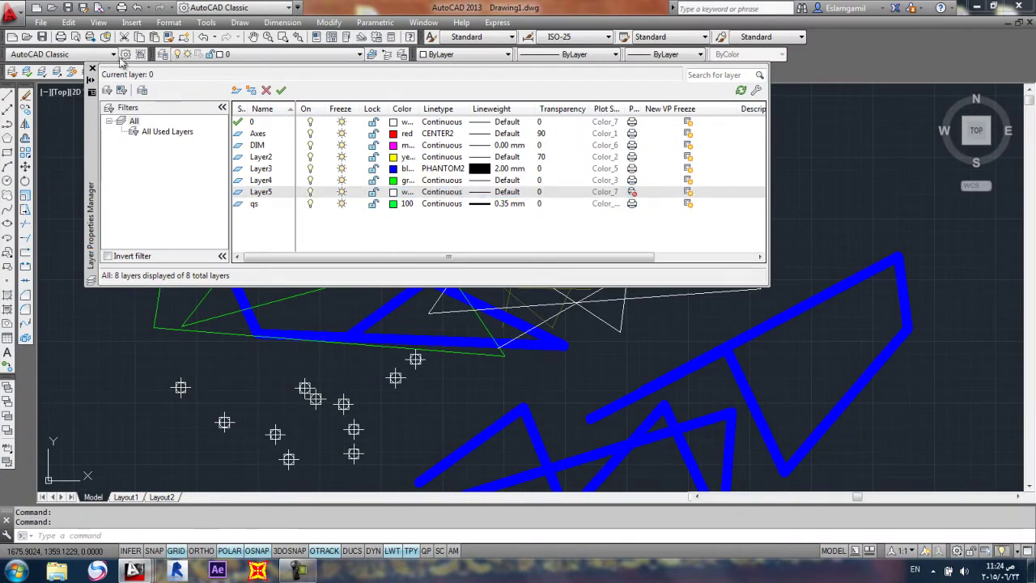
click(92, 69)
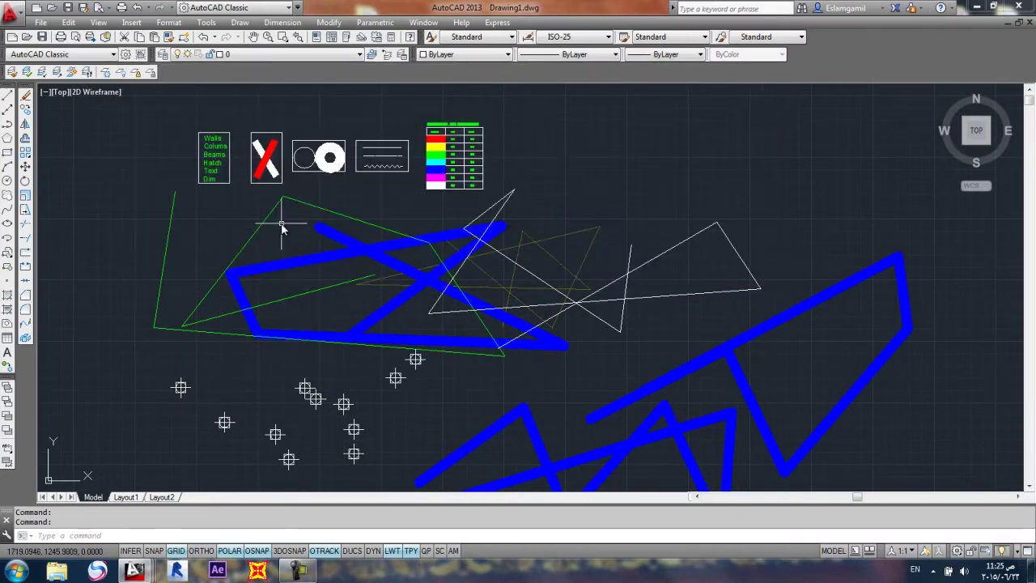
Step: Freeze the Axes layer and Layer2 in the Layer Properties Manager and close it
click(163, 53)
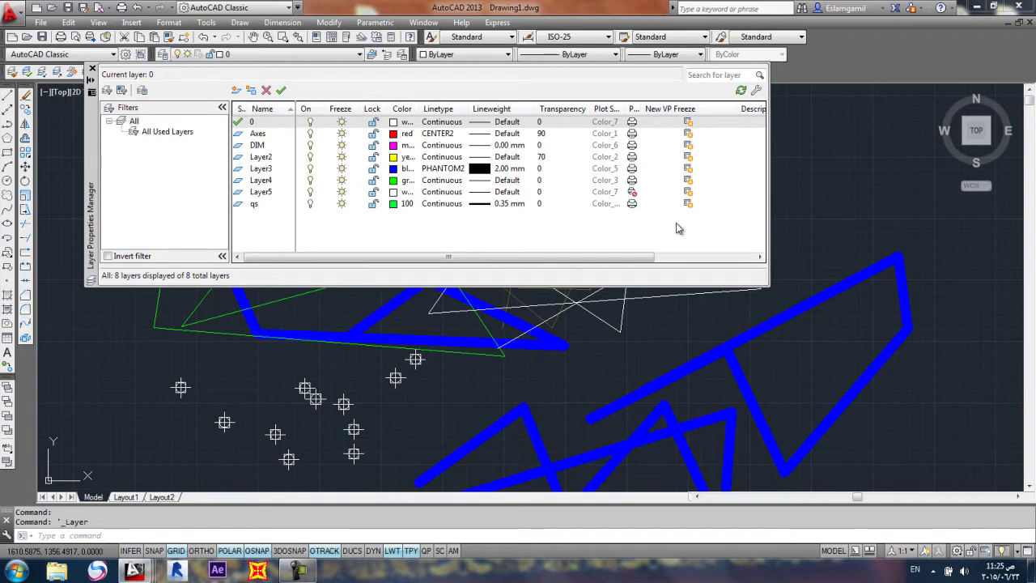
click(340, 137)
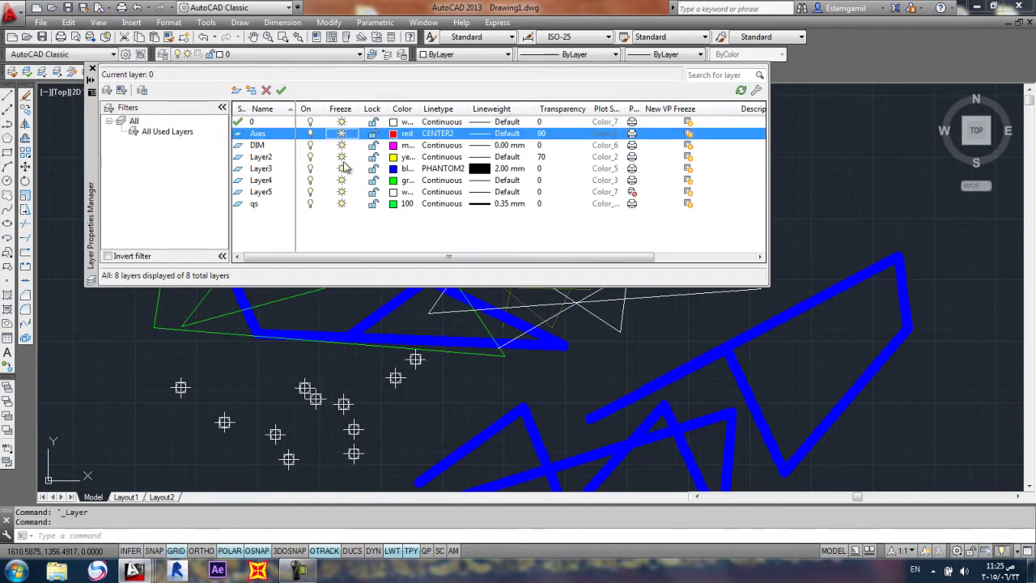
click(341, 156)
click(92, 70)
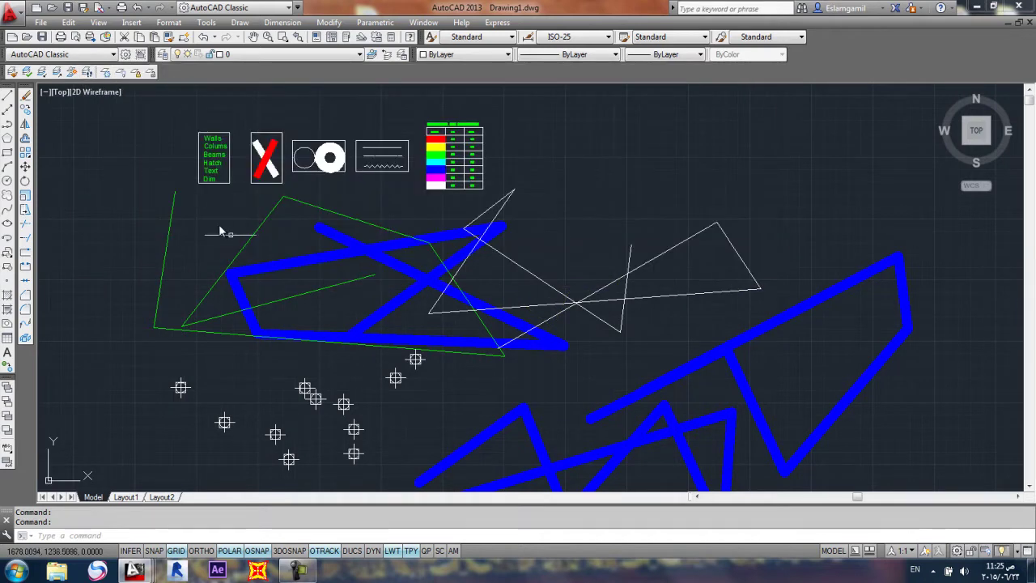
Step: Thaw the Axes layer and Layer2 from the layer list
click(235, 54)
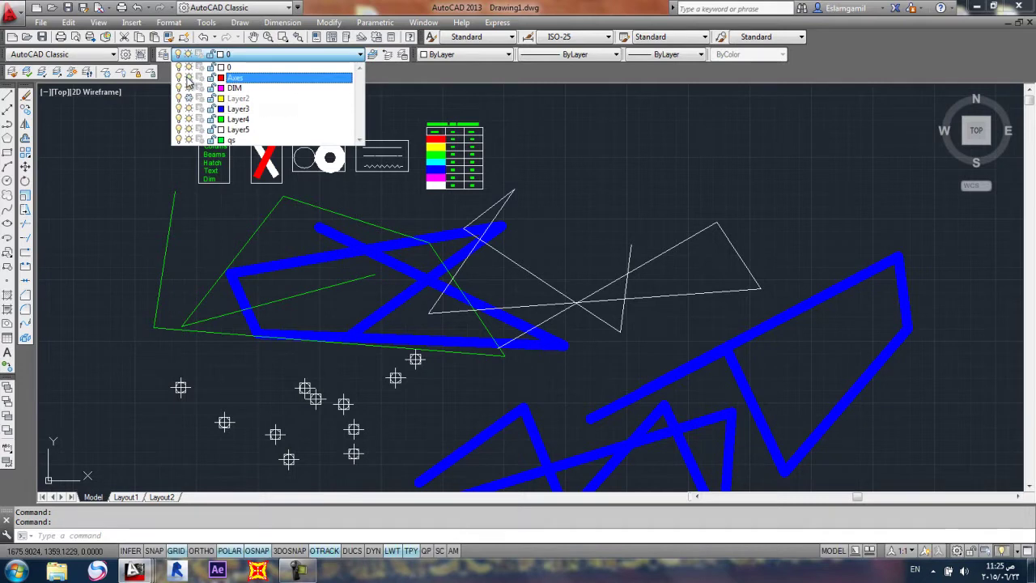
click(189, 98)
click(227, 61)
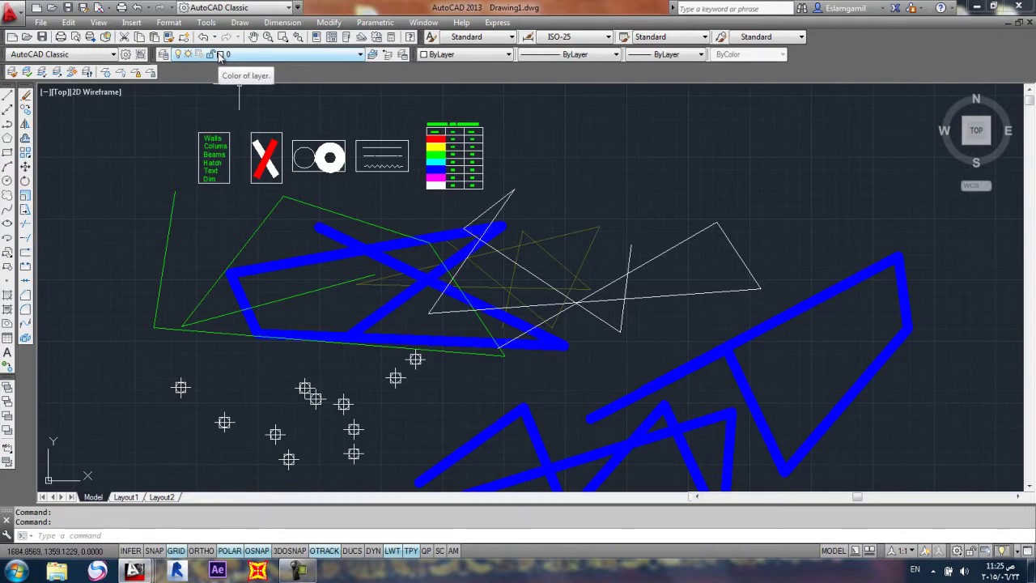
Step: Turn on New VP Freeze for Layer2, Axes and Layer4 in the Layer Properties Manager and close it
click(163, 54)
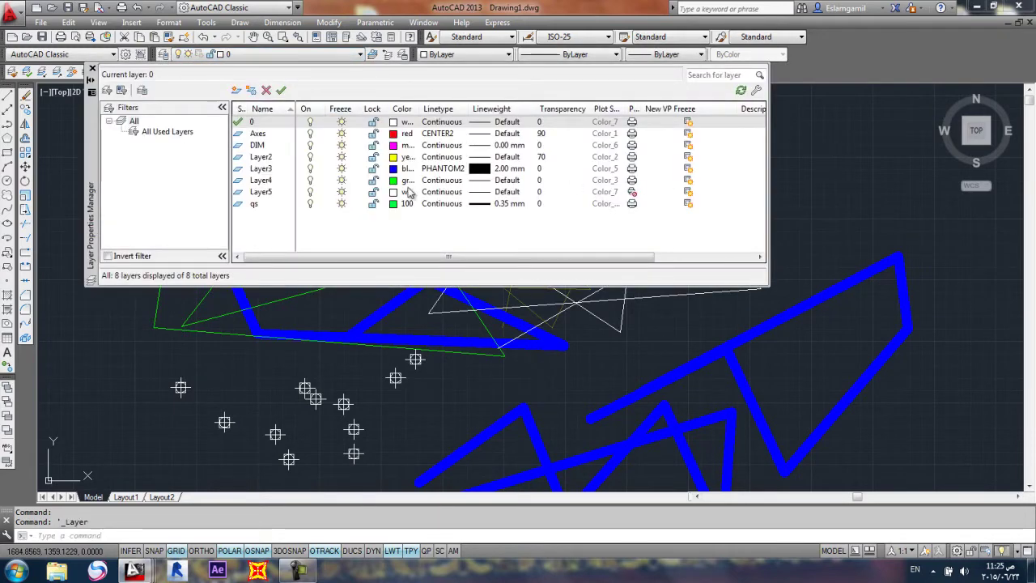
click(688, 158)
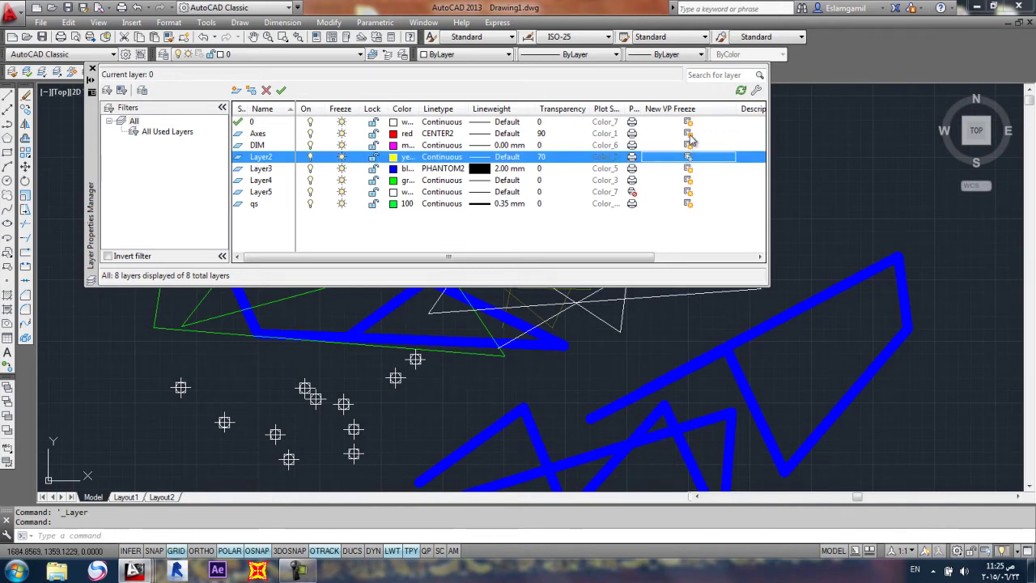
click(689, 134)
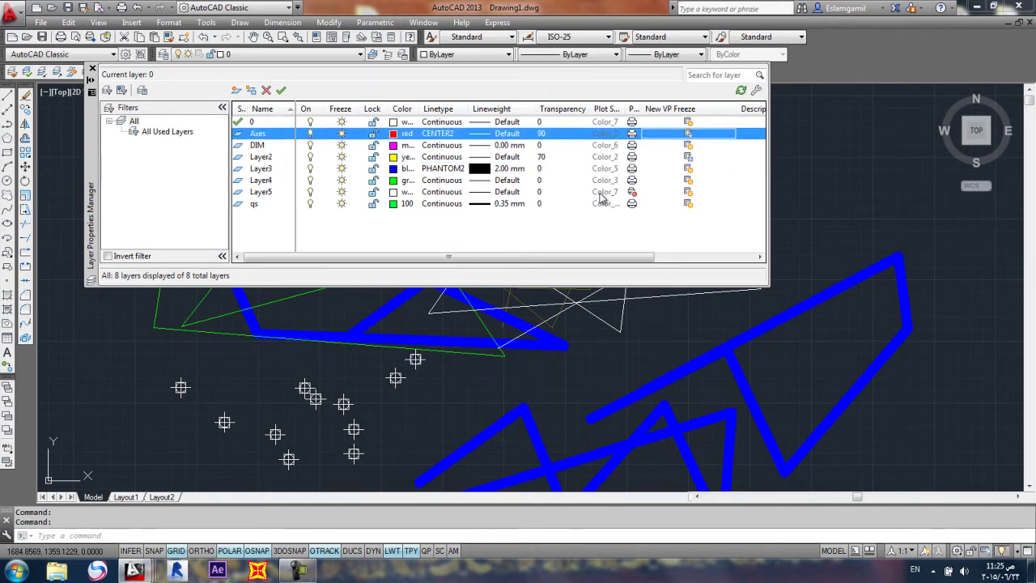
click(680, 181)
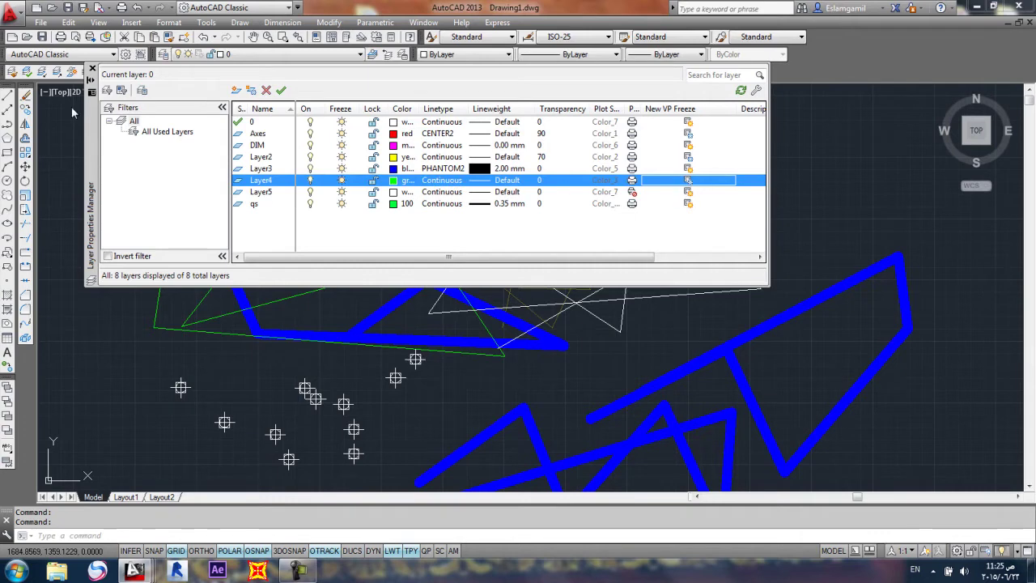
click(93, 69)
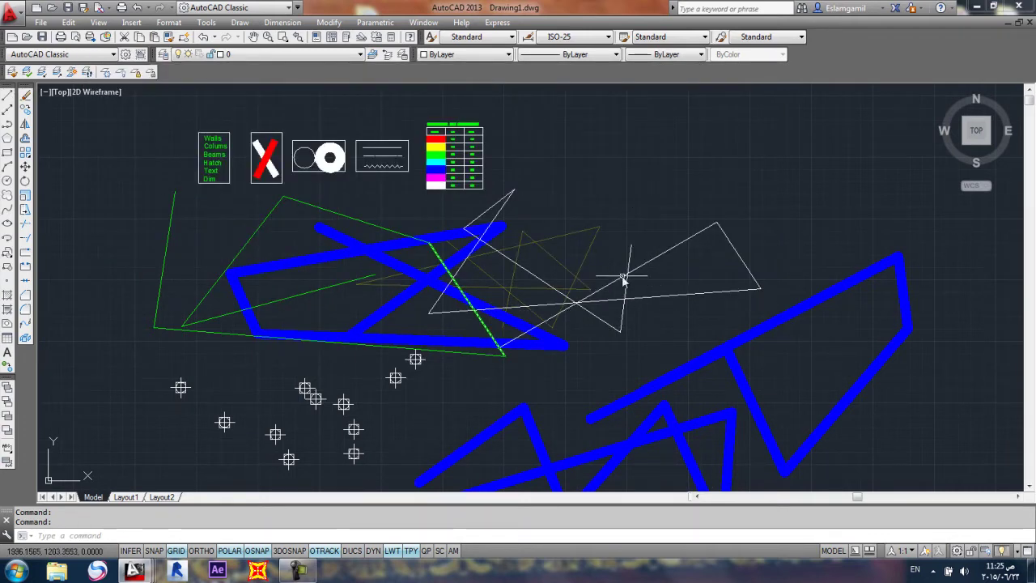
Step: Switch to Layout2 and draw a rectangle in the middle of the sheet for a viewport boundary
click(162, 497)
click(6, 139)
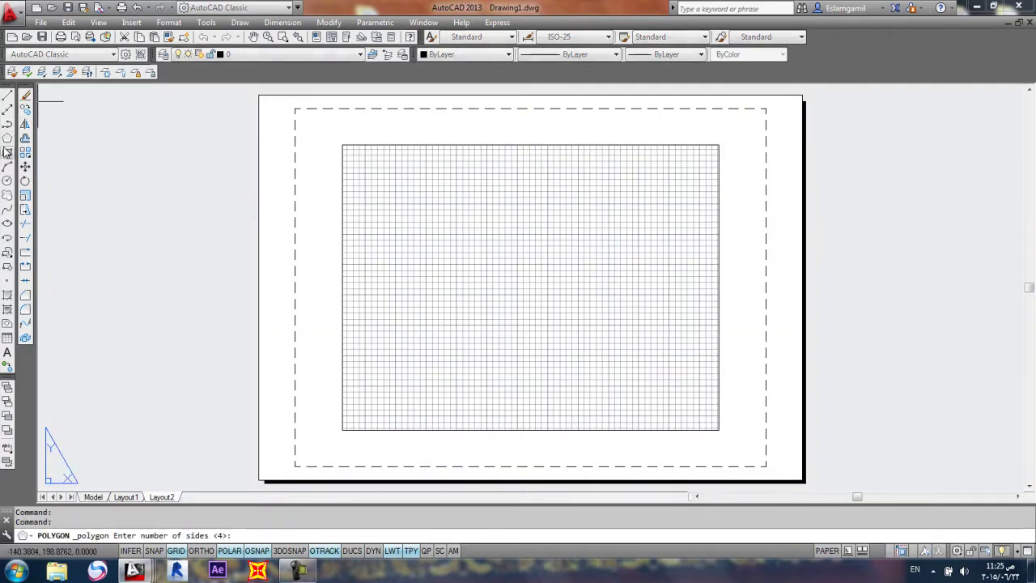
click(7, 153)
click(658, 185)
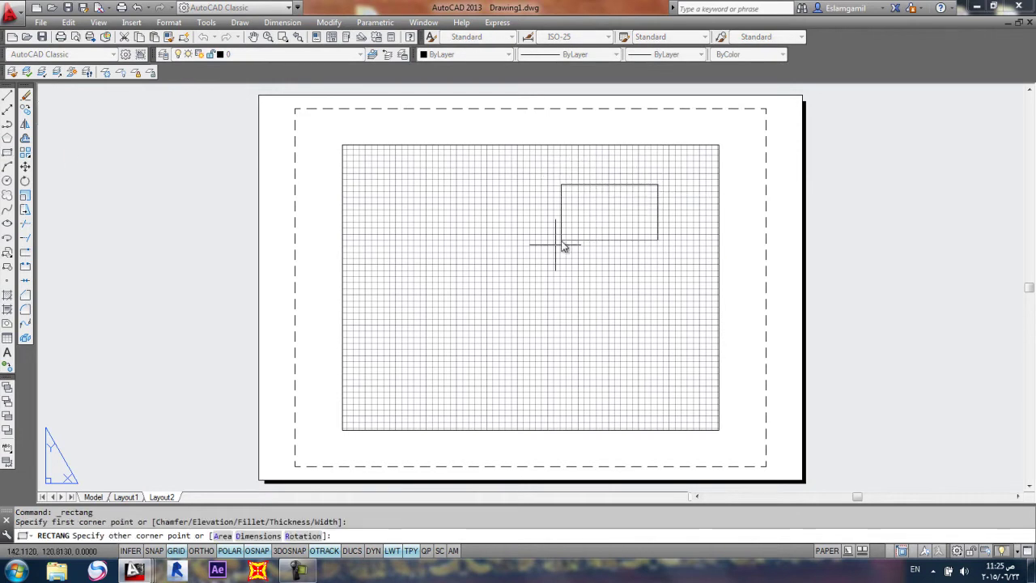
click(399, 363)
click(217, 156)
click(94, 72)
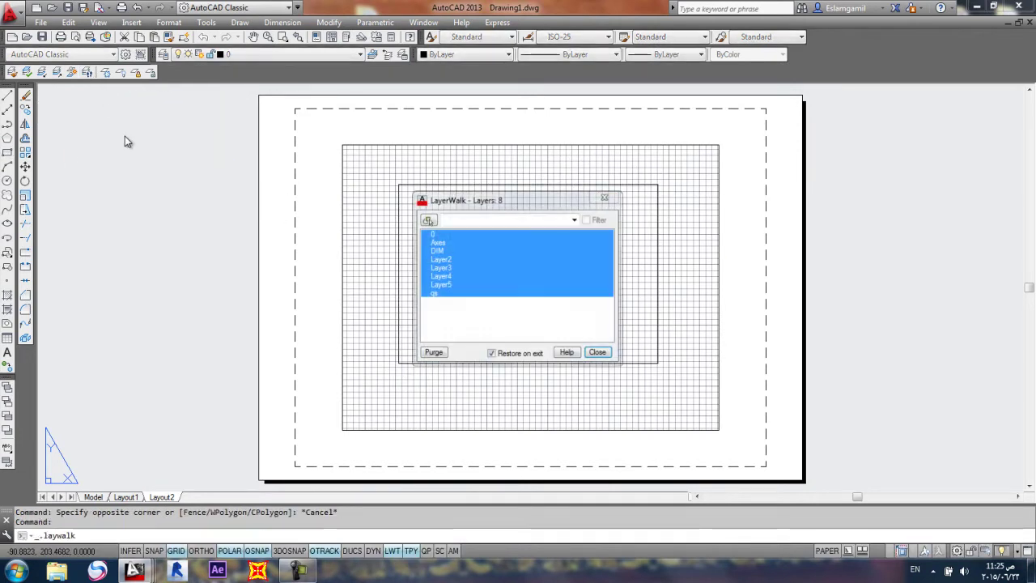
click(606, 198)
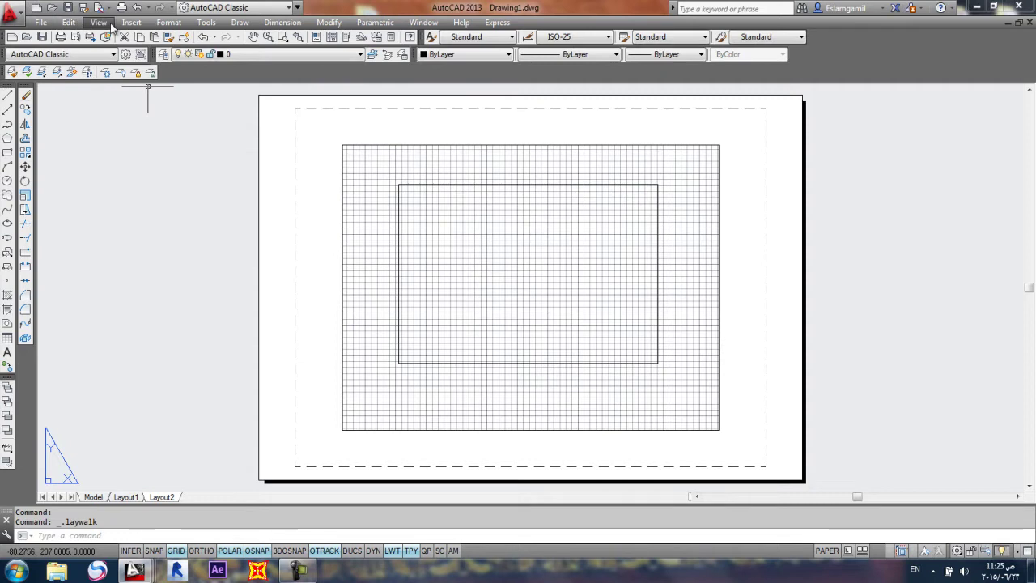
Step: Convert the rectangle in the middle of Layout2 into a viewport using the Object viewport option
click(98, 22)
mouse_move(235, 210)
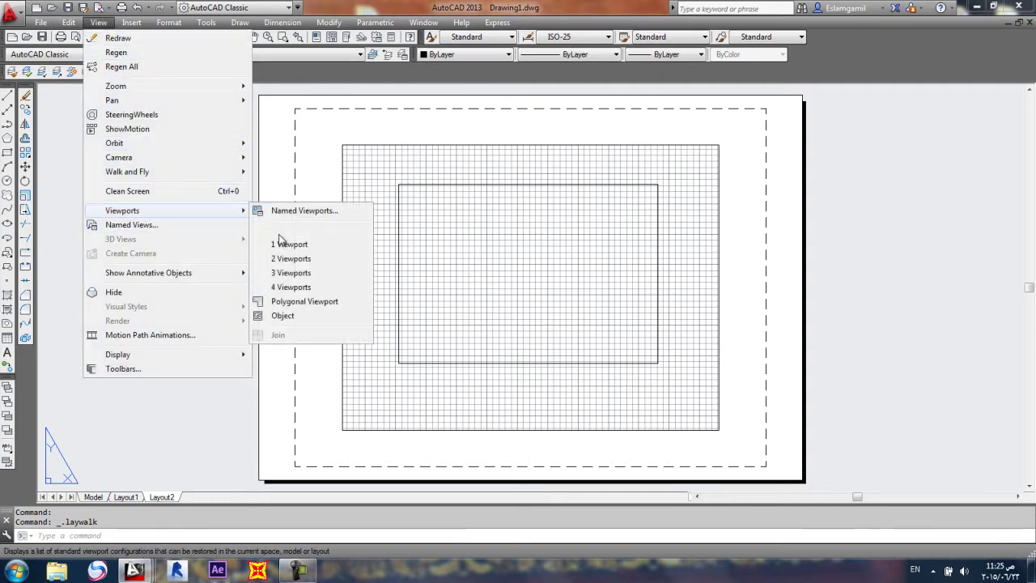
click(283, 315)
click(422, 186)
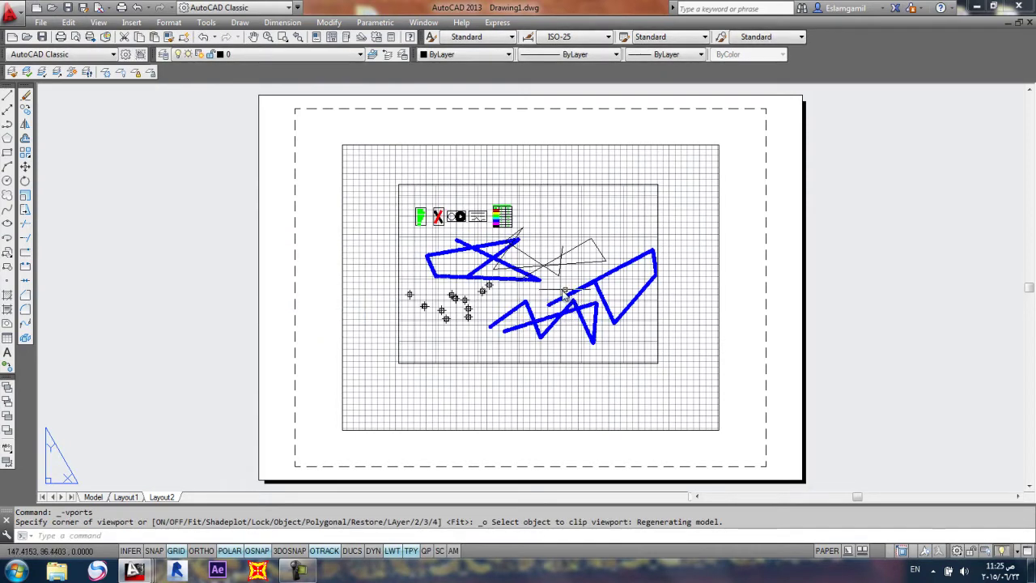
Step: Return to model space and review the layers' New VP Freeze settings in the Layer Properties Manager
click(93, 498)
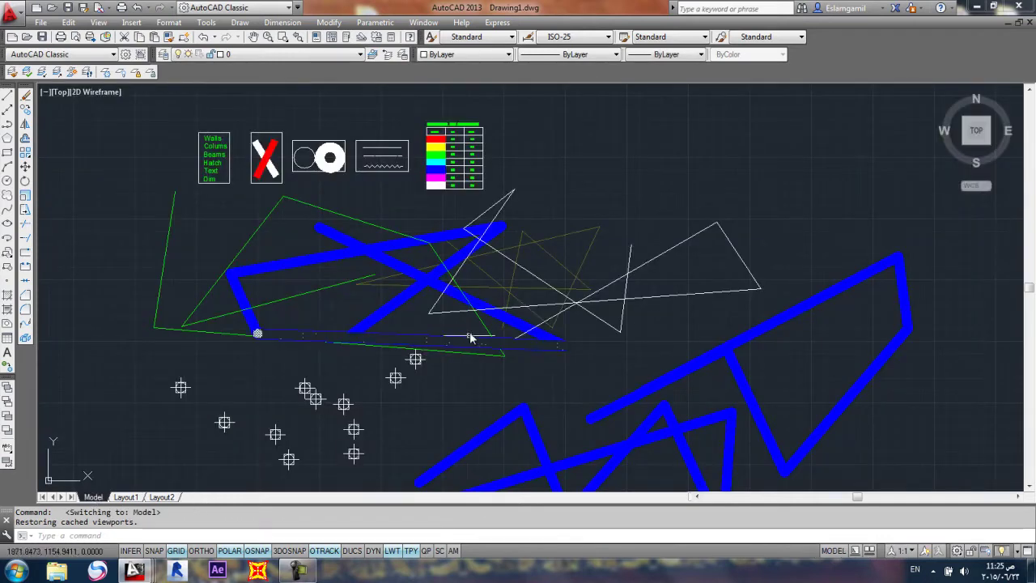
middle_drag(474, 335, 443, 243)
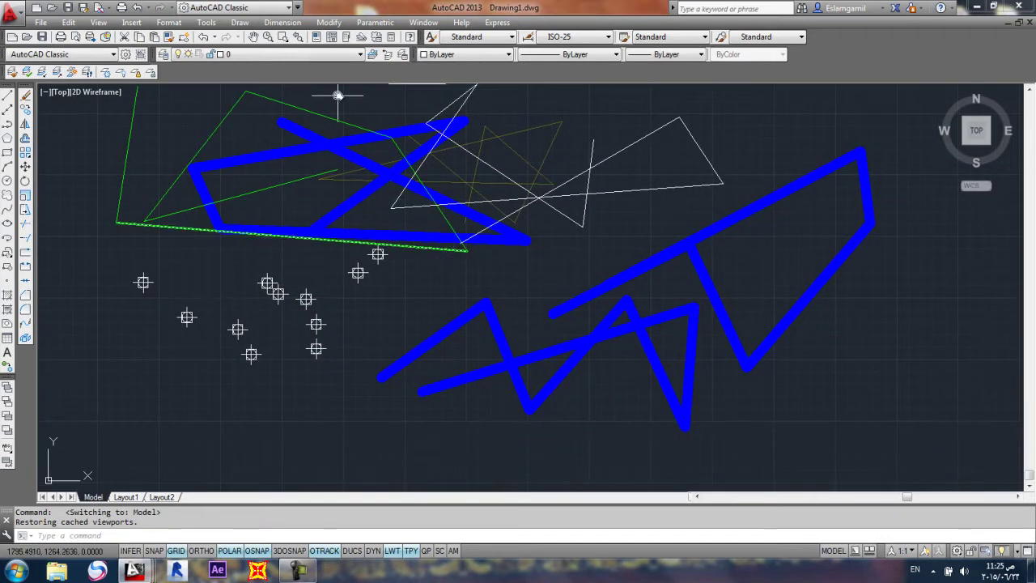
click(188, 54)
click(186, 51)
click(163, 54)
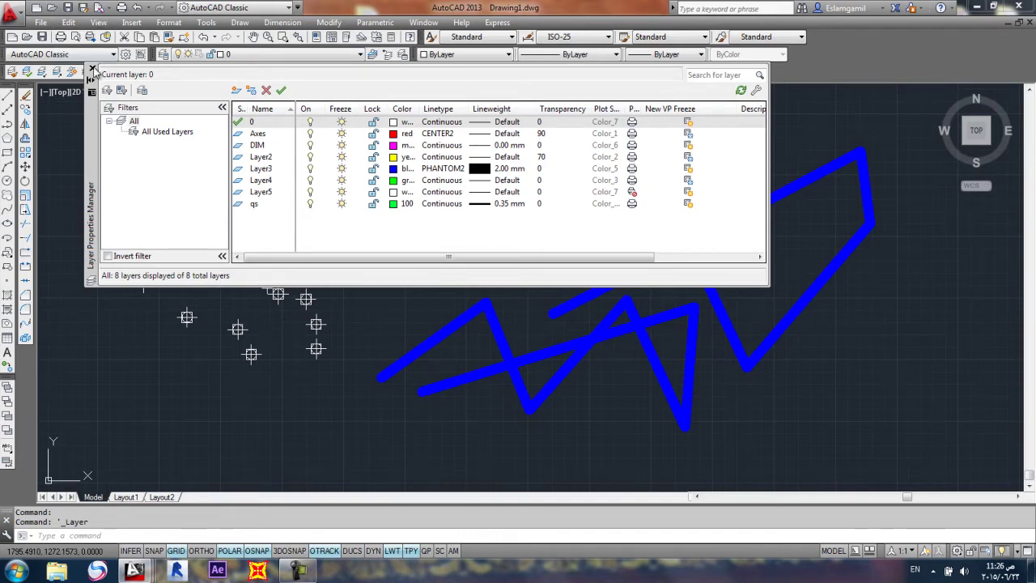
click(91, 69)
Step: Compare the Layout2 viewport with model space to check how the Axes, Layer2 and Layer4 objects are displayed
click(163, 497)
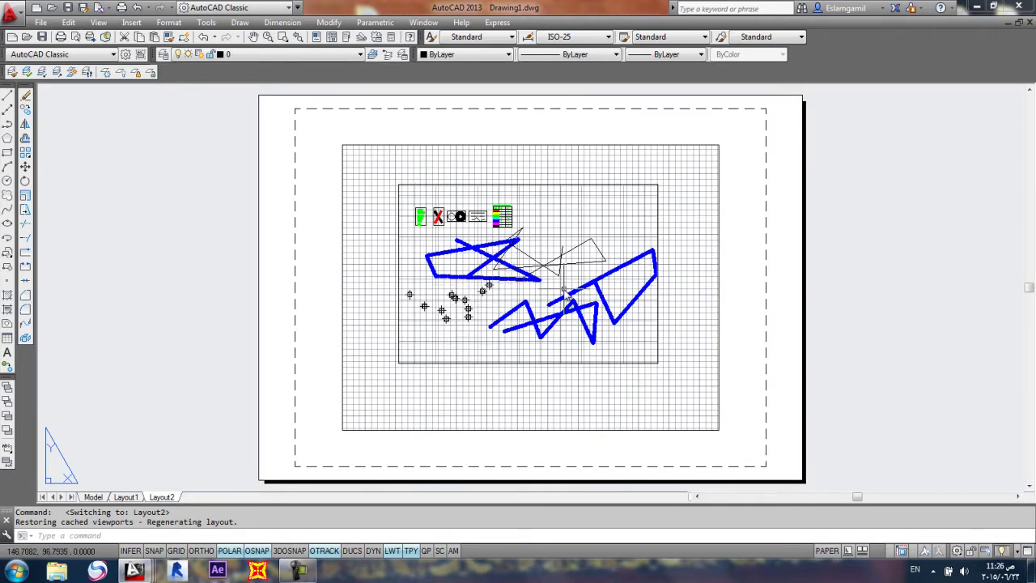
click(420, 244)
click(426, 238)
scroll(428, 215, up, 8)
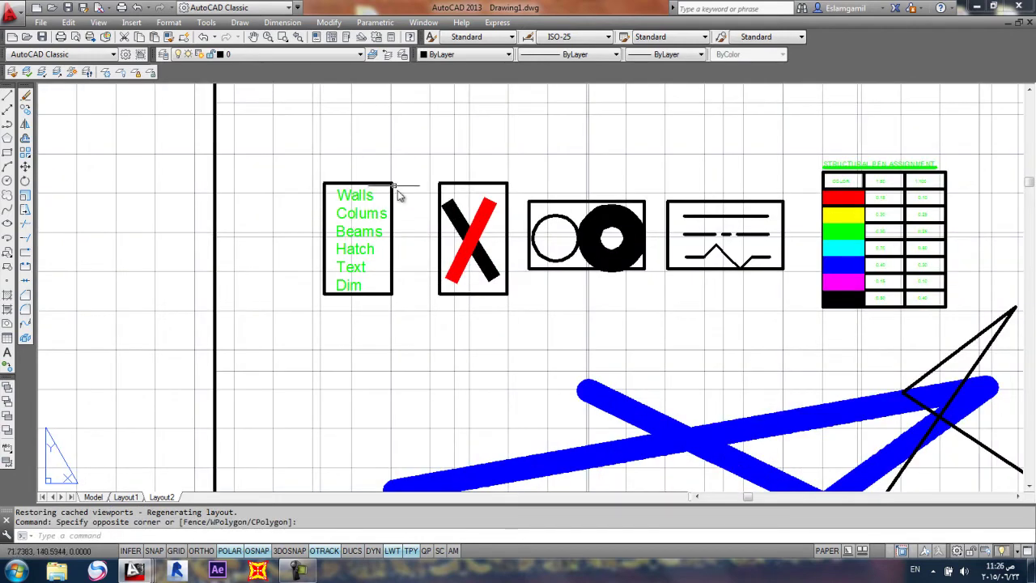
scroll(351, 302, down, 6)
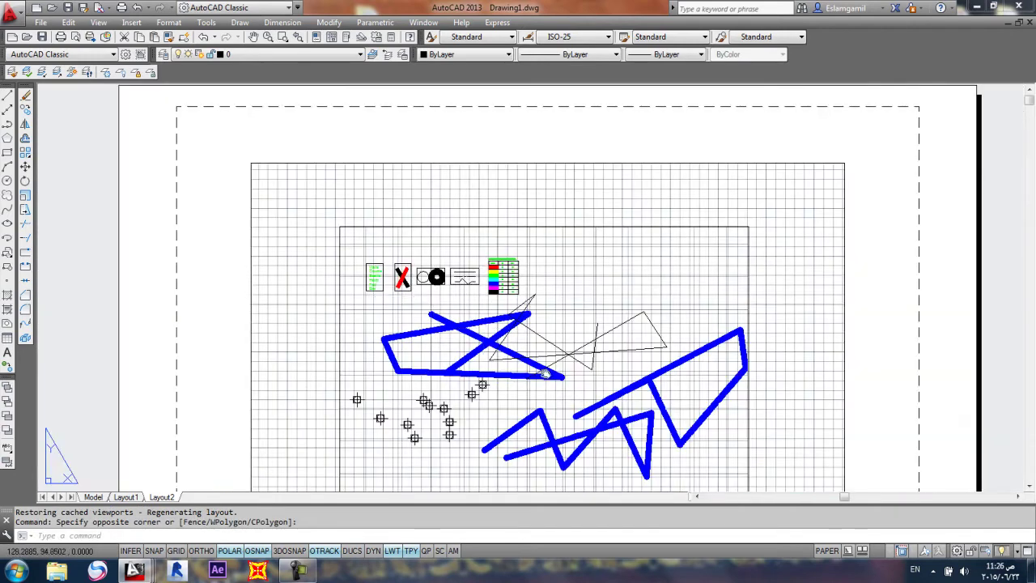
middle_drag(544, 373, 536, 240)
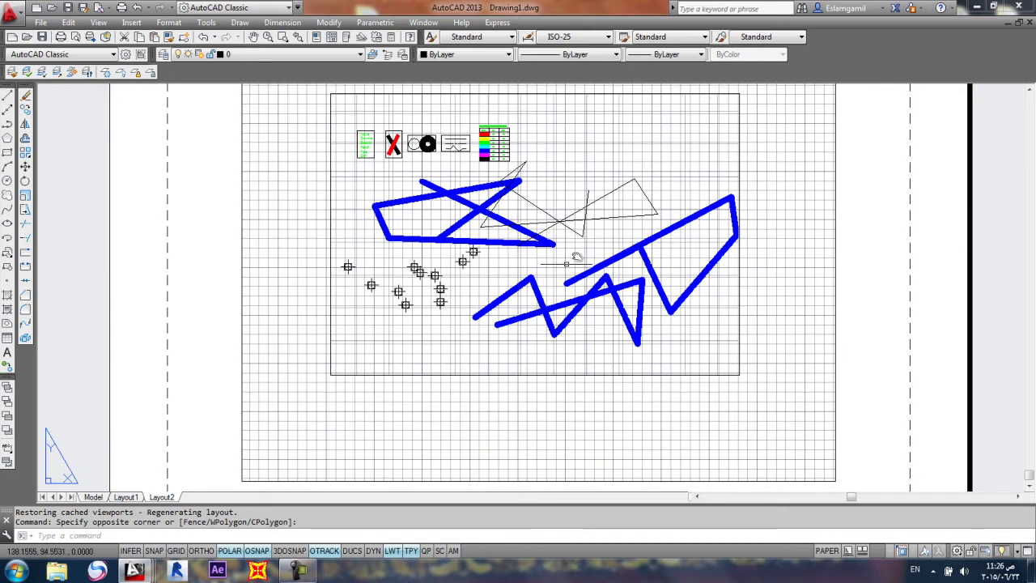
click(93, 497)
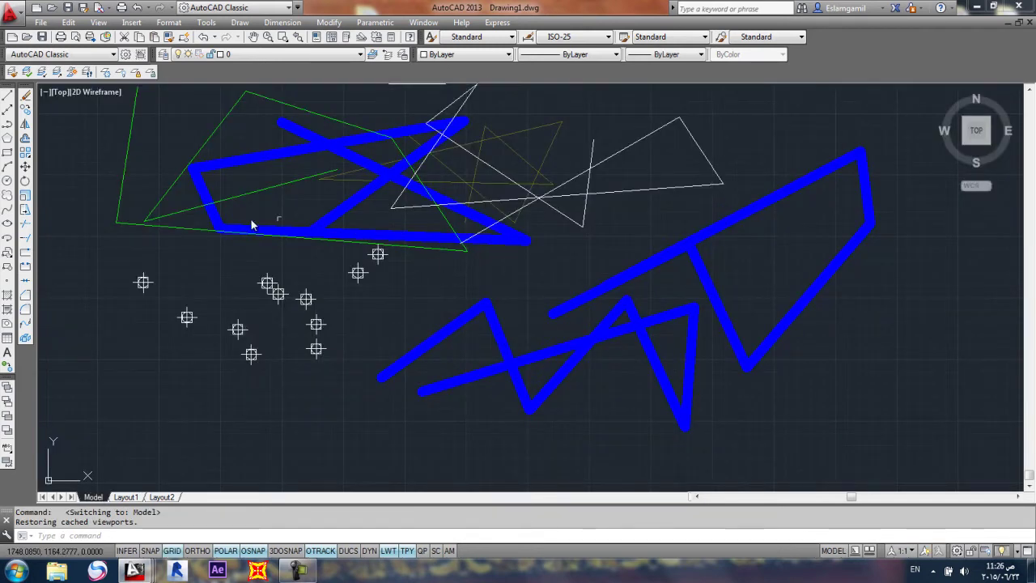
scroll(229, 218, down, 3)
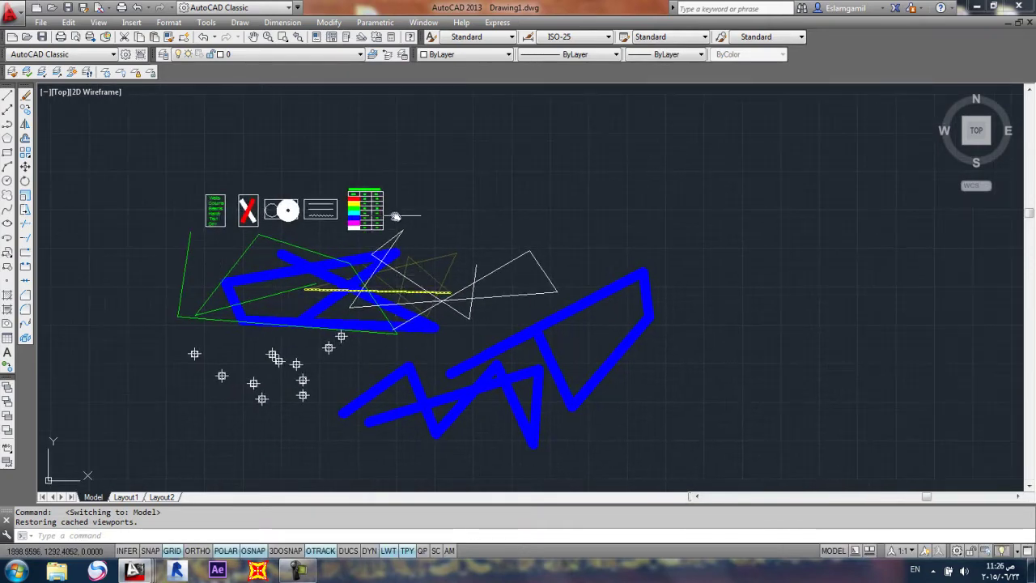
click(161, 497)
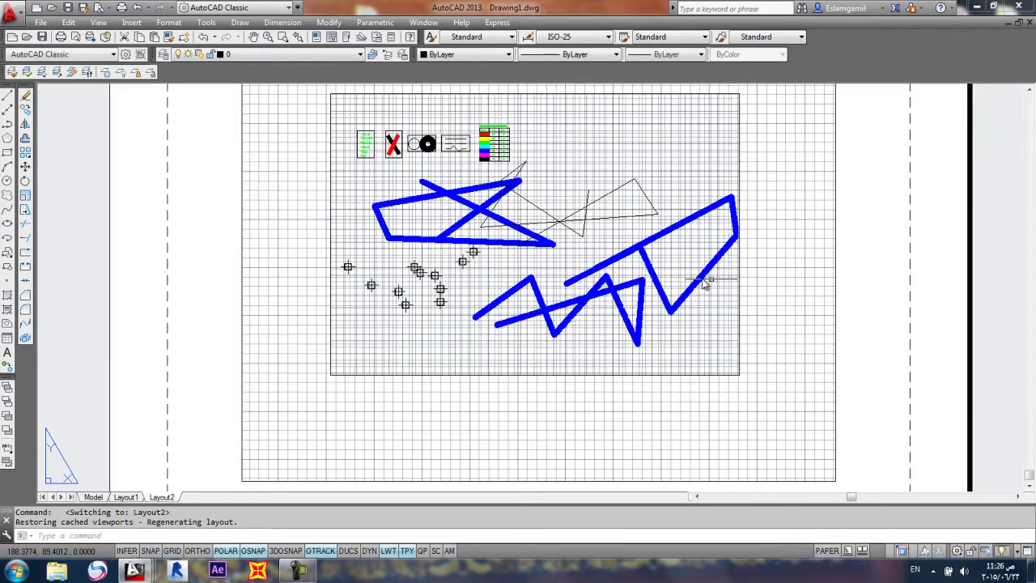
Step: In model space, turn off New VP Freeze for Layer2, Axes and Layer4 and close the Layer Properties Manager
click(93, 497)
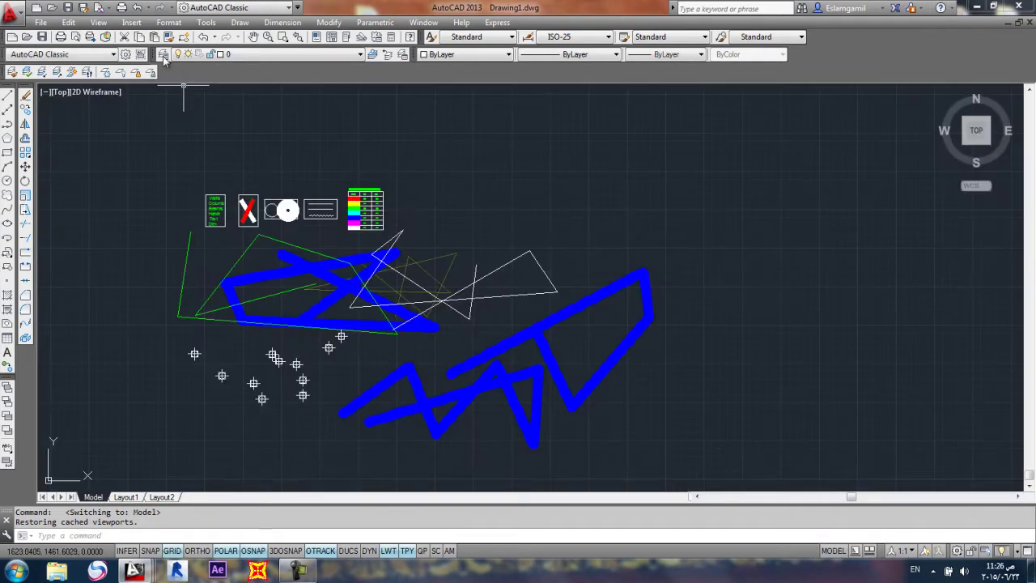
click(163, 54)
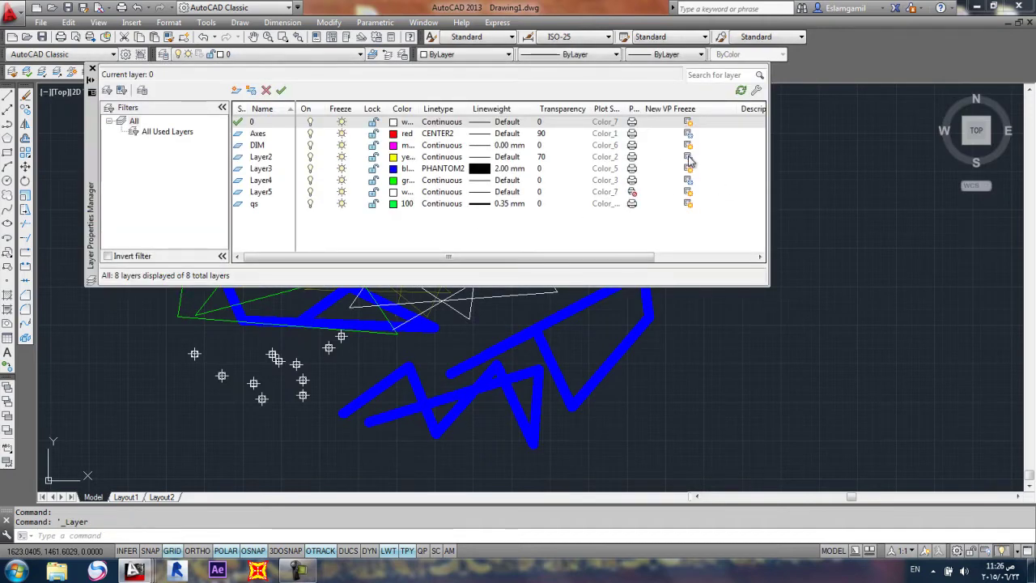
click(689, 158)
click(693, 134)
click(687, 191)
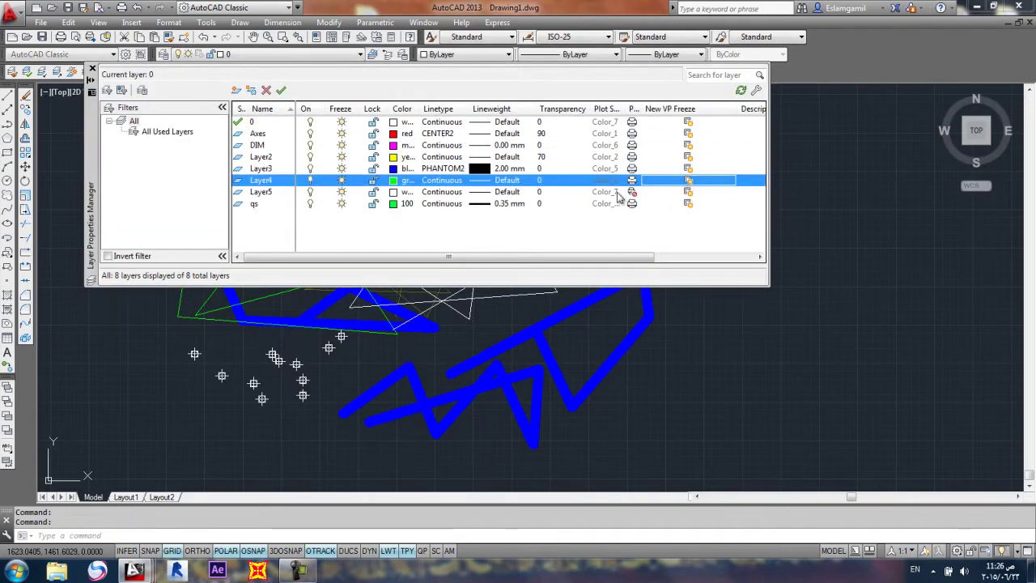
click(91, 69)
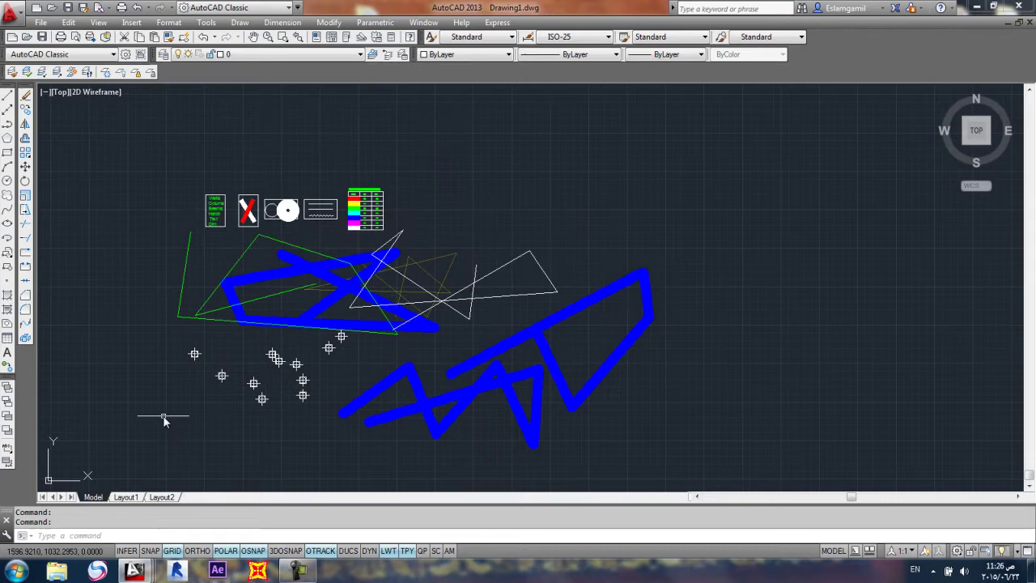
Step: Switch to Layout2 and draw a smaller rectangle just below the existing viewport, near its lower-left corner
click(161, 496)
click(608, 153)
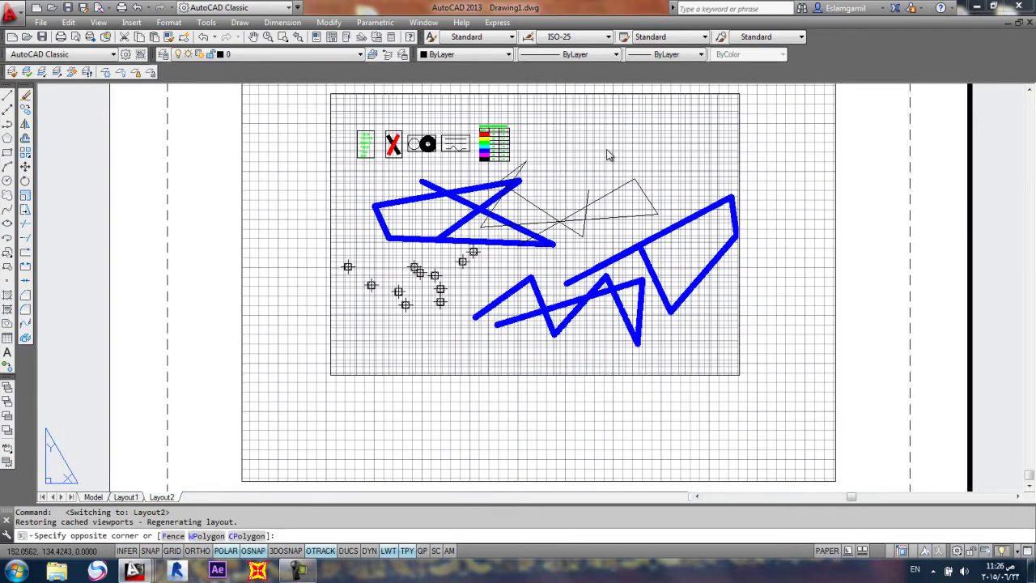
scroll(686, 155, down, 2)
scroll(624, 242, up, 3)
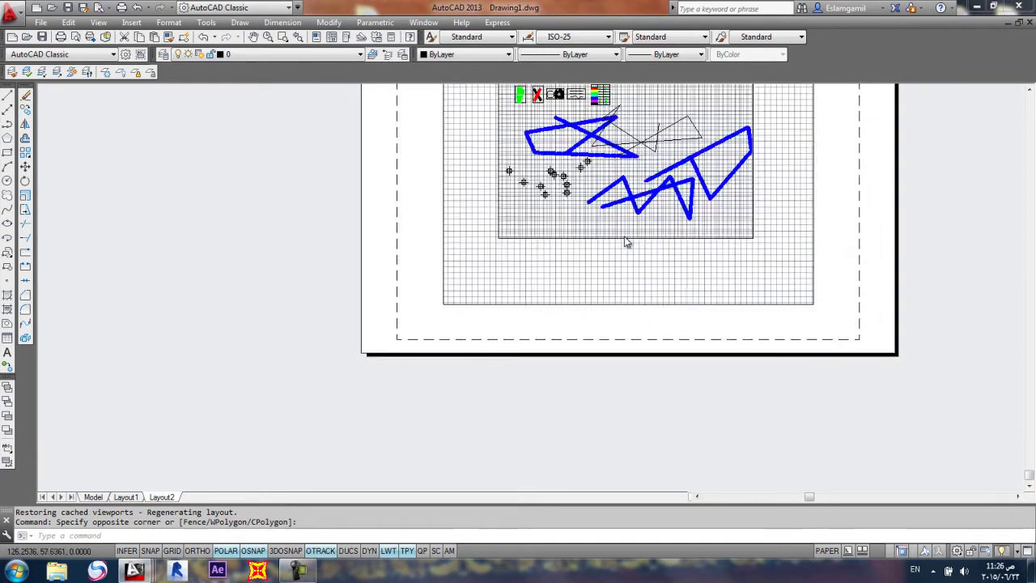
click(7, 152)
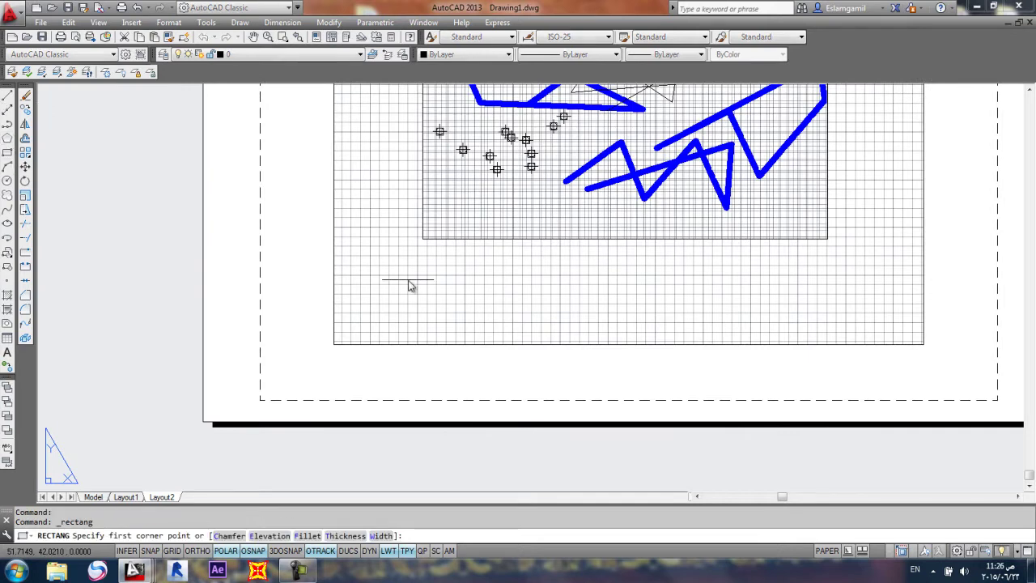
click(537, 256)
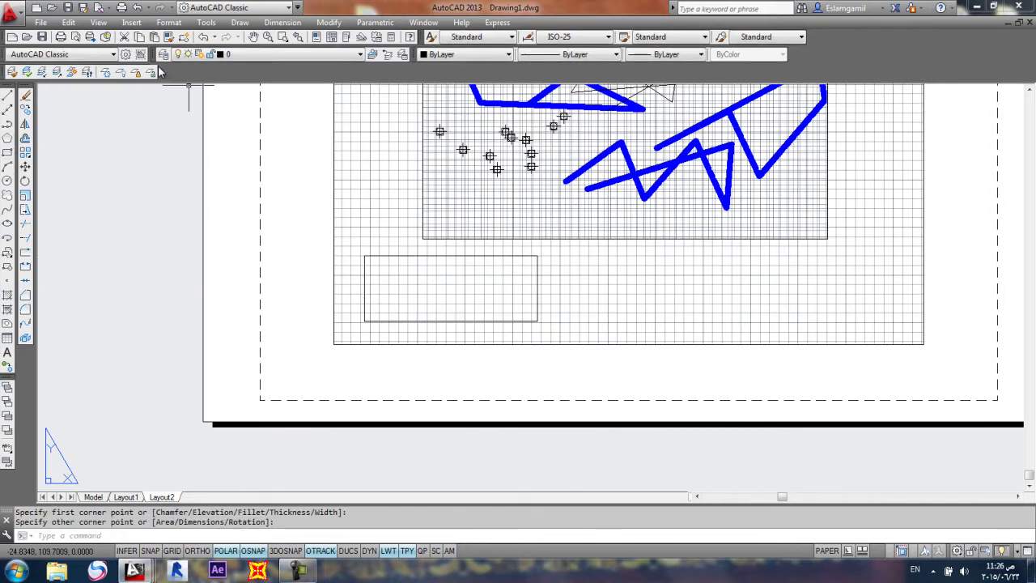
Step: Convert the smaller rectangle below the first viewport into a second viewport using the Object viewport option
click(98, 22)
mouse_move(215, 213)
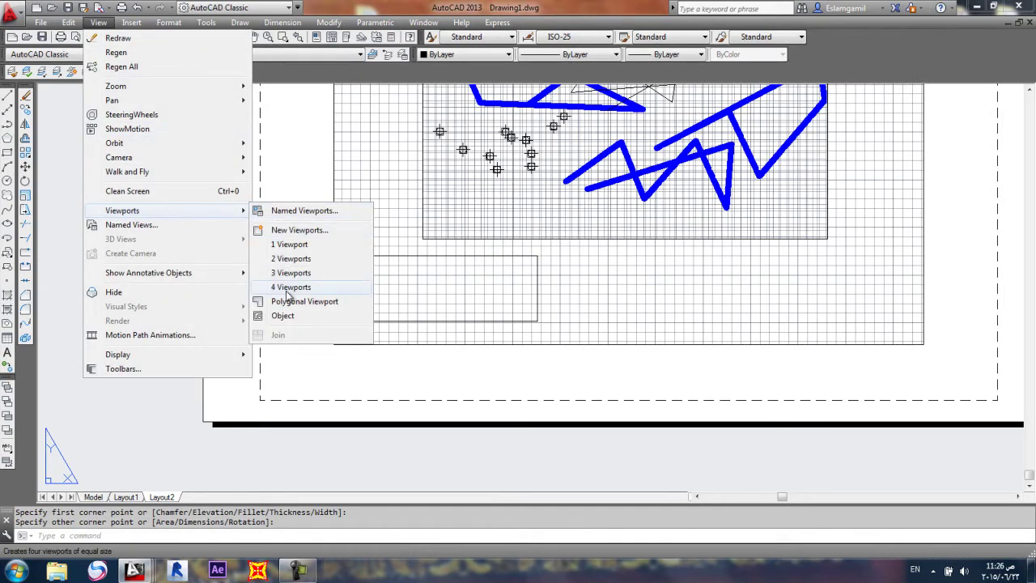
click(284, 315)
click(385, 260)
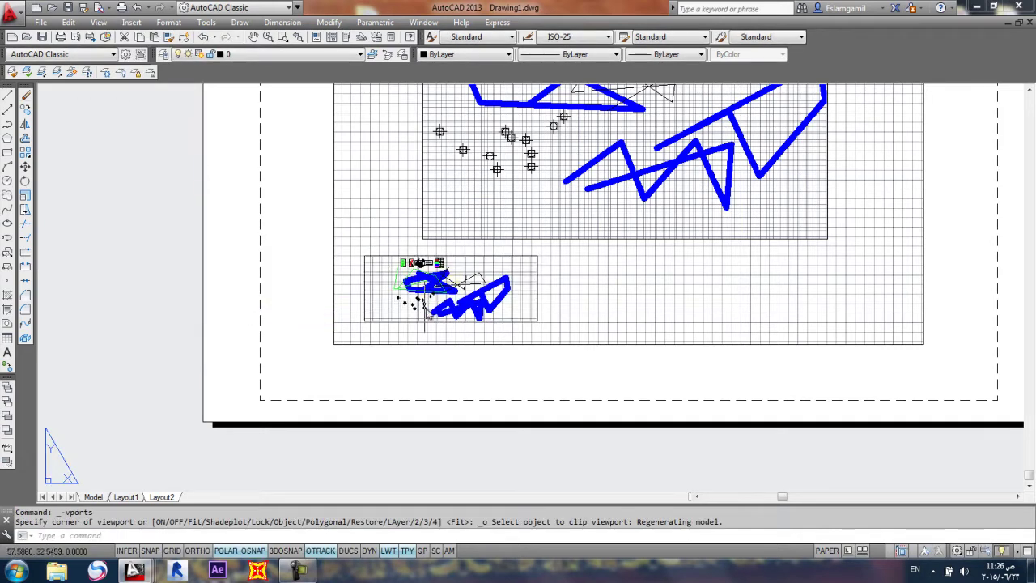
Step: Examine the line weights, transparency and visible layer objects in the small and large viewports of Layout2
scroll(573, 267, up, 6)
scroll(572, 267, up, 2)
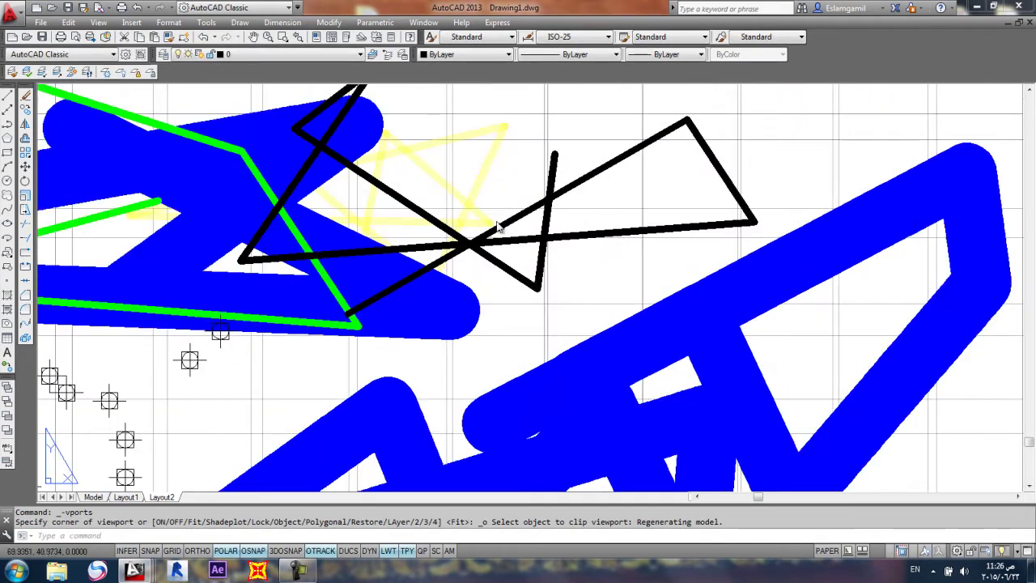
scroll(271, 263, down, 4)
scroll(229, 284, up, 3)
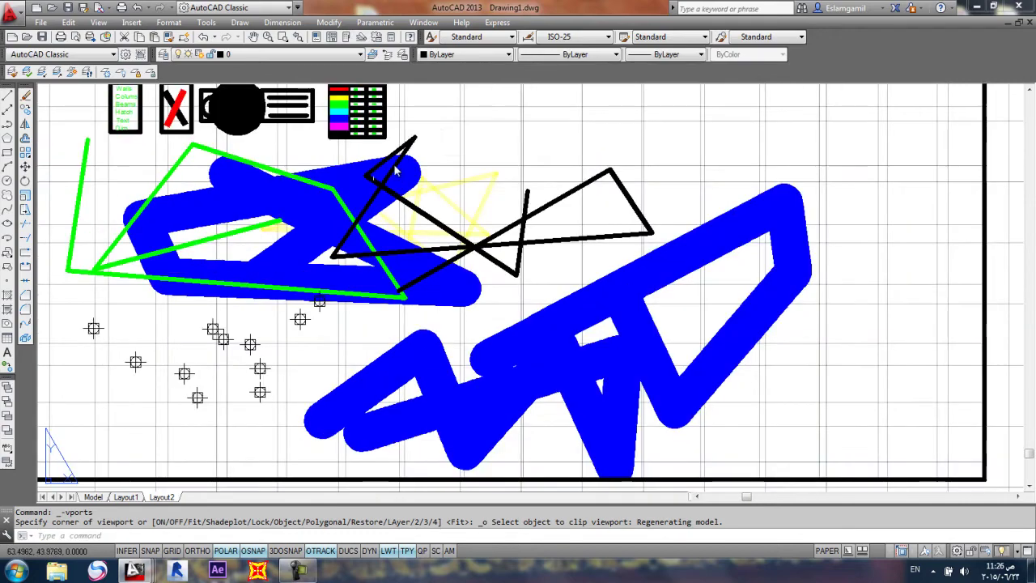
scroll(462, 208, down, 5)
scroll(615, 132, up, 3)
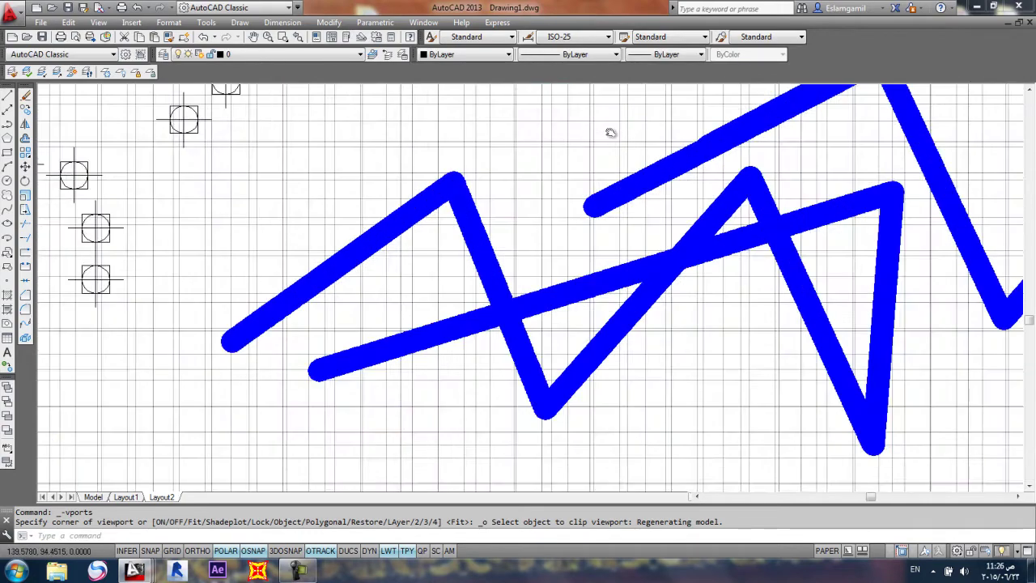
scroll(502, 202, down, 4)
scroll(404, 270, up, 1)
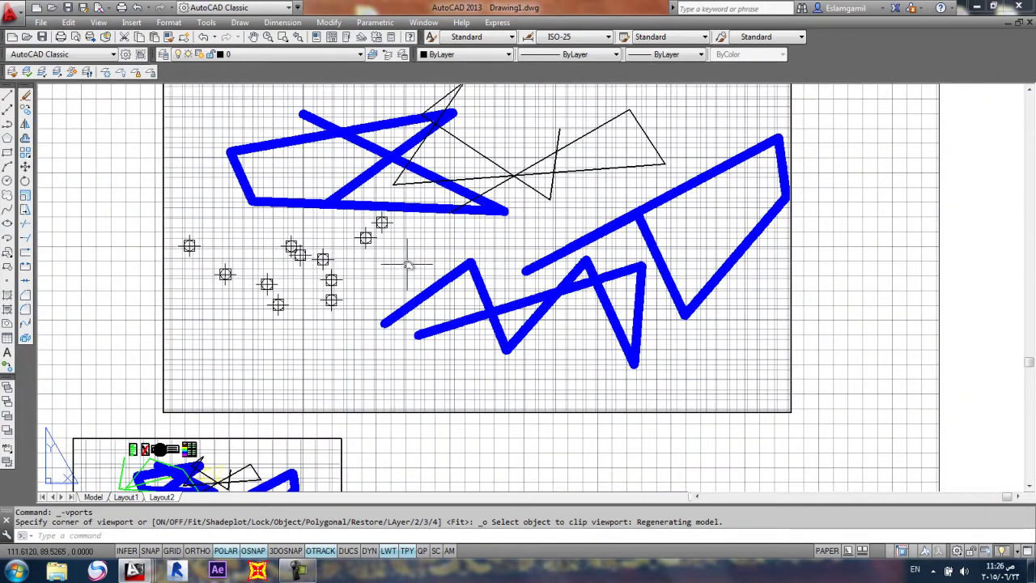
scroll(407, 241, down, 3)
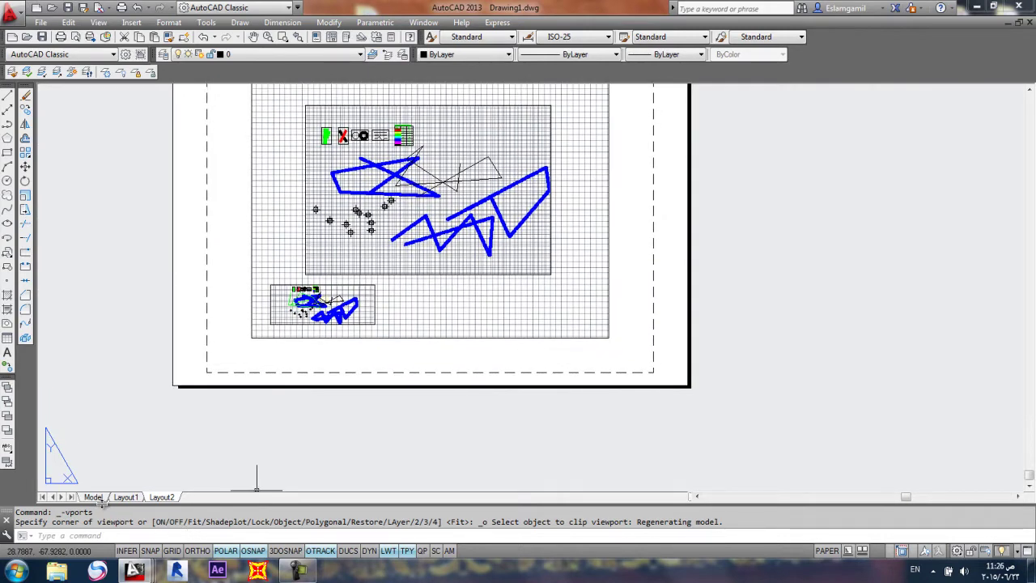
Step: Switch to model space and review the drawing's layers in the Layer Properties Manager
click(97, 498)
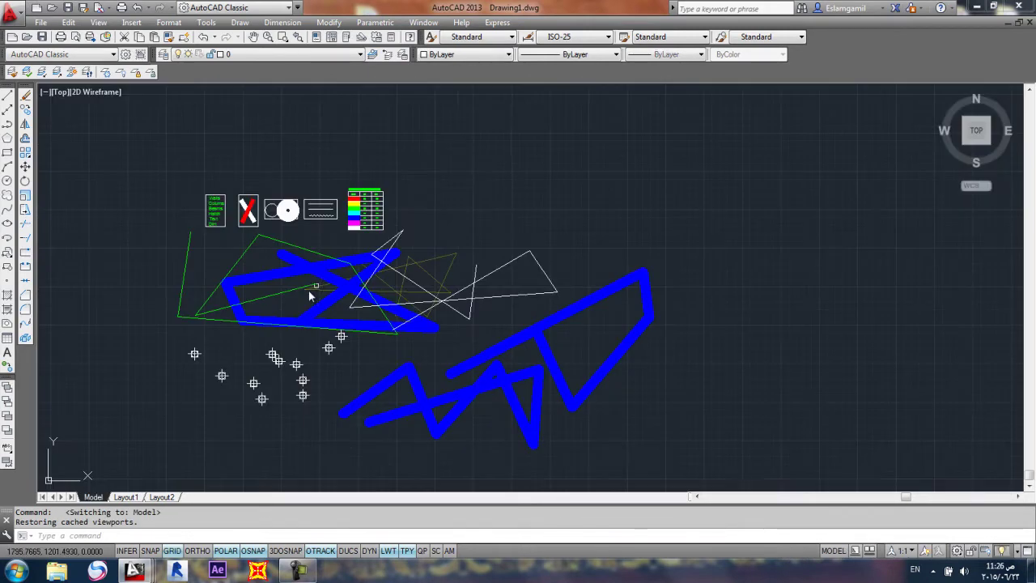
click(162, 54)
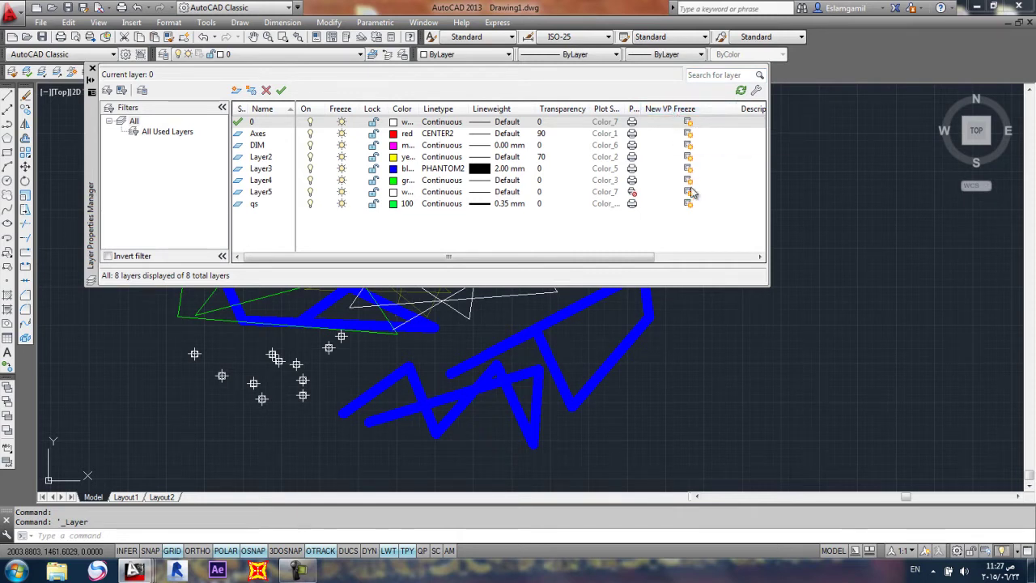
click(190, 202)
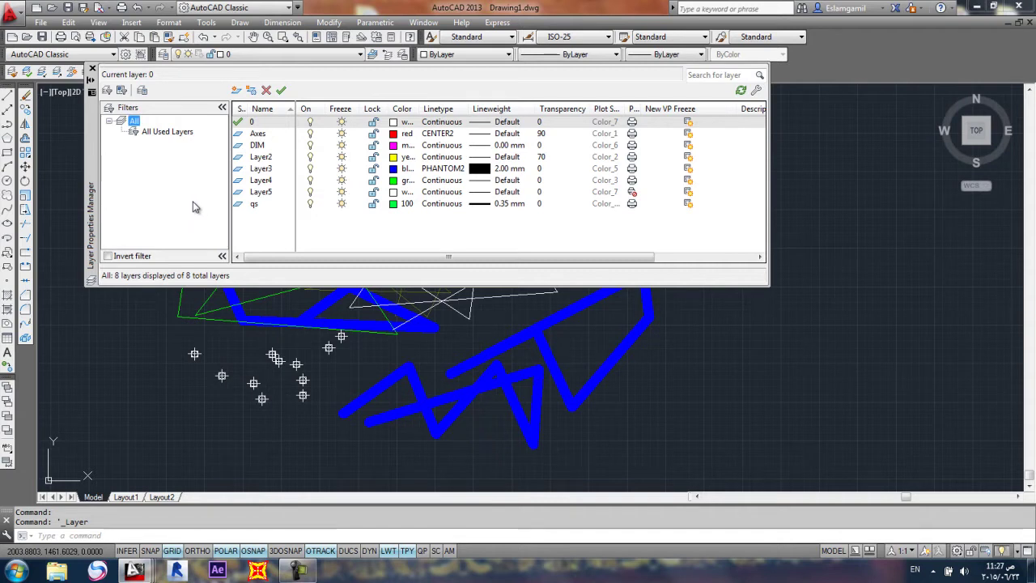
click(263, 146)
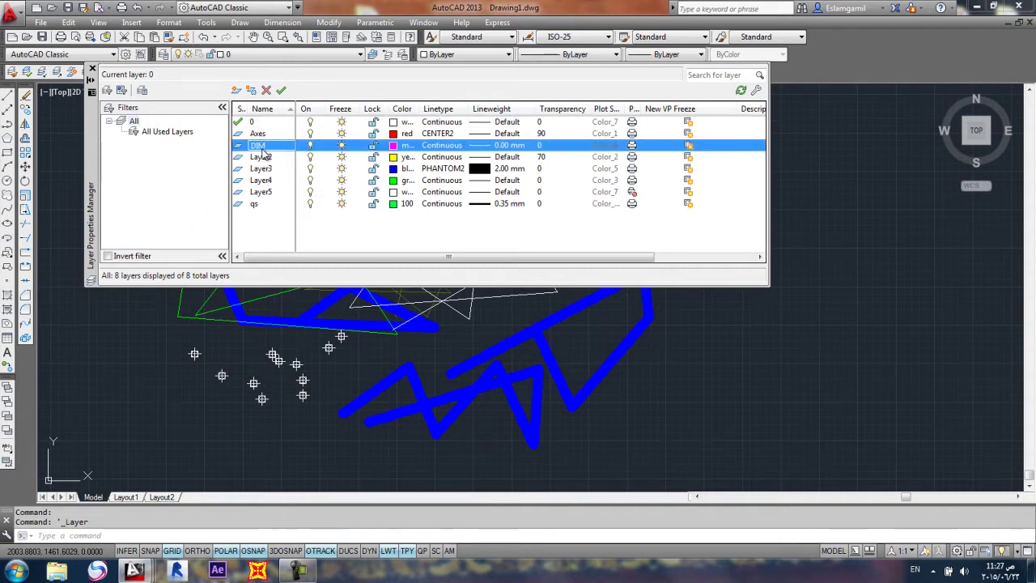
click(256, 195)
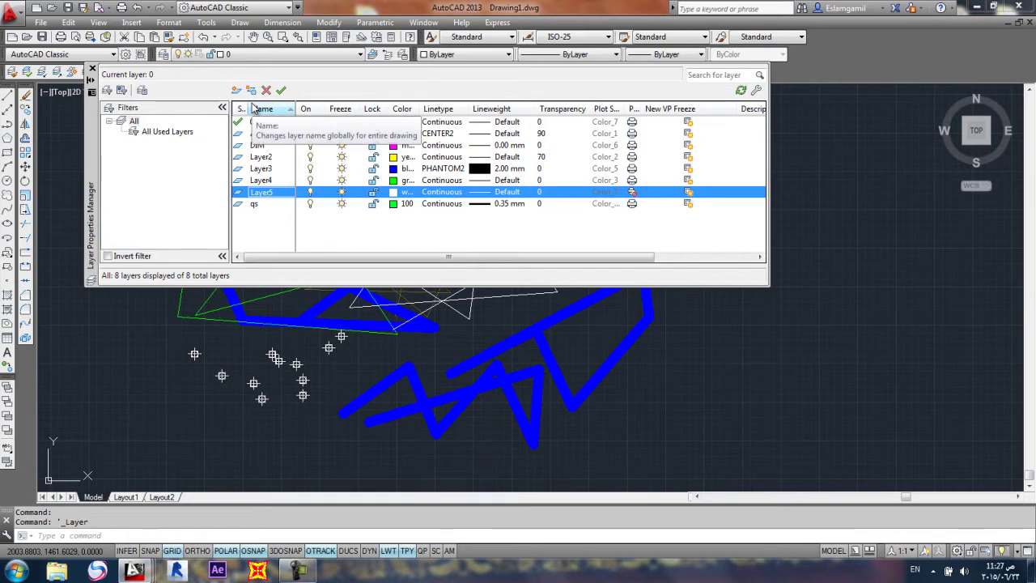
Step: Try to delete layer 0, then close the Layer Properties Manager
click(253, 123)
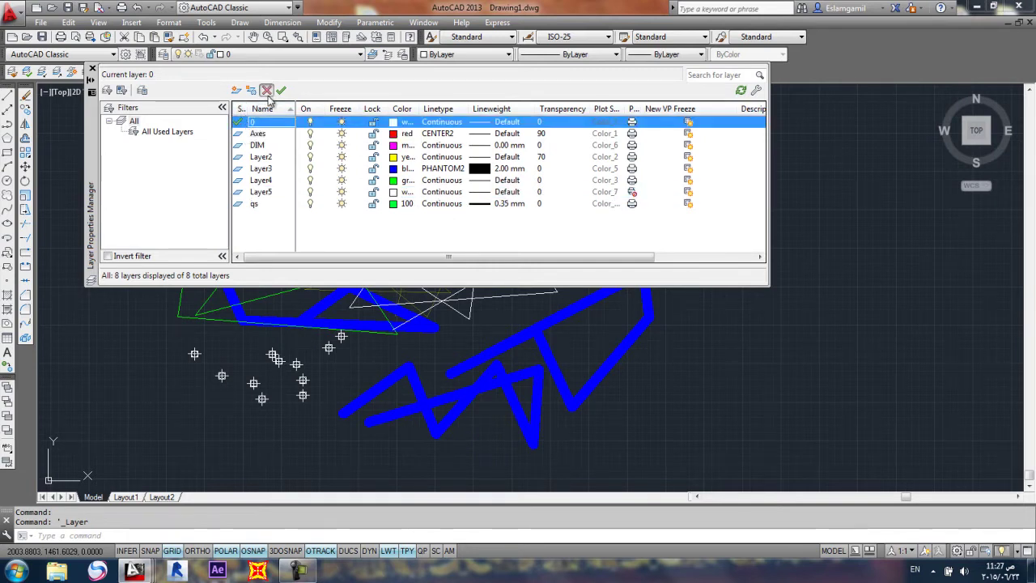
click(266, 90)
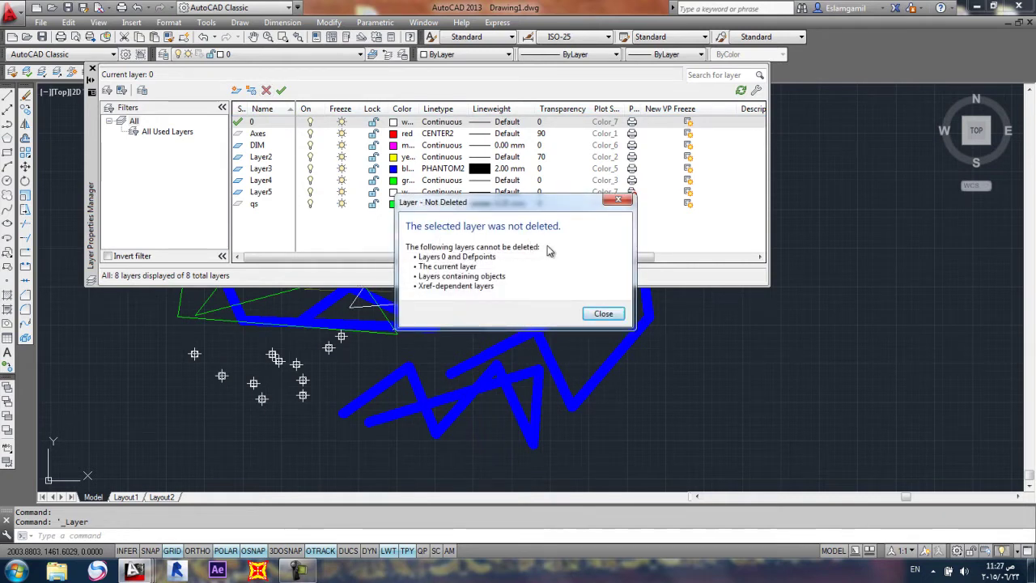
click(601, 314)
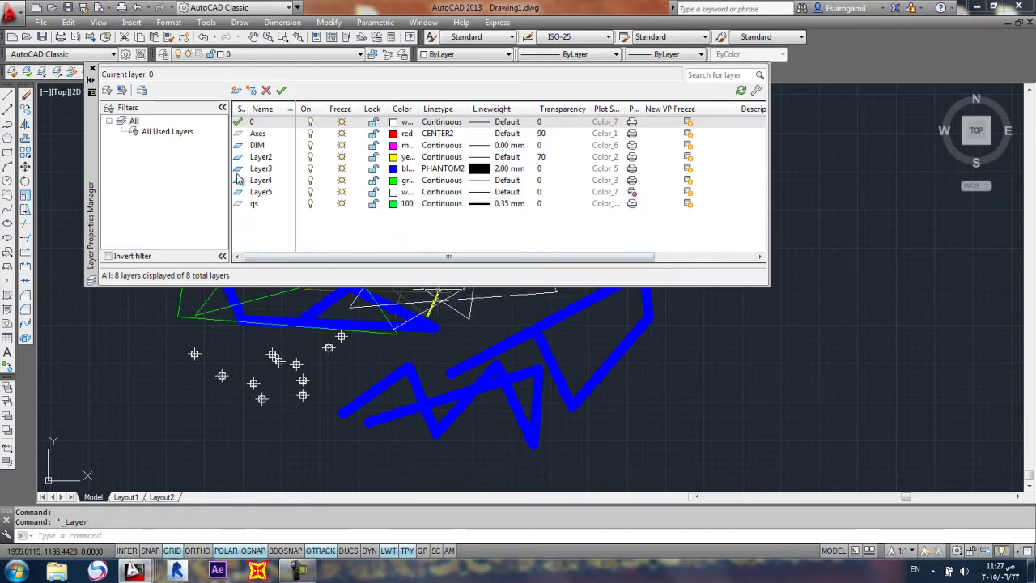
click(92, 69)
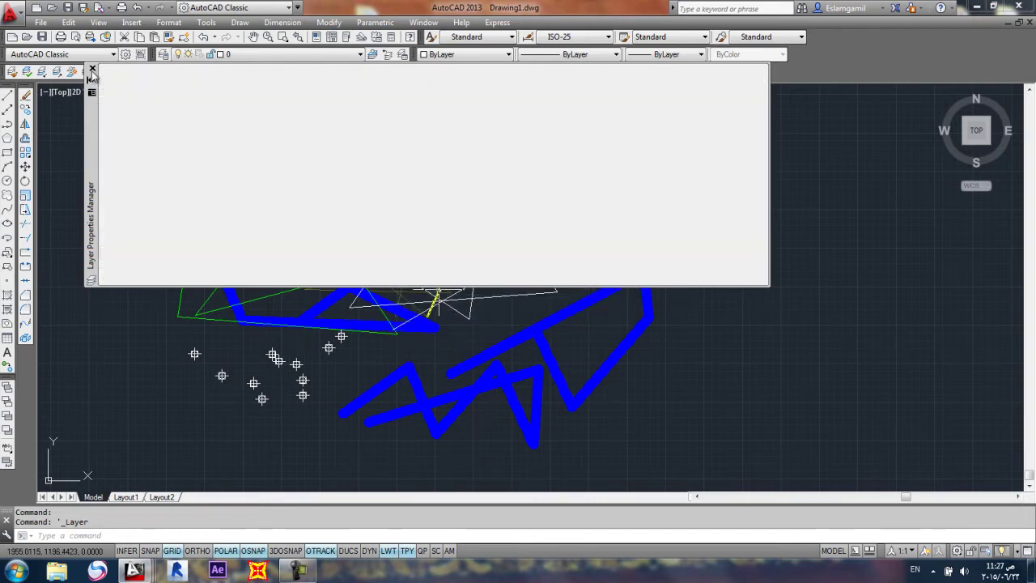
Step: Create a new drawing from the acadiso template and check its layer list
click(230, 55)
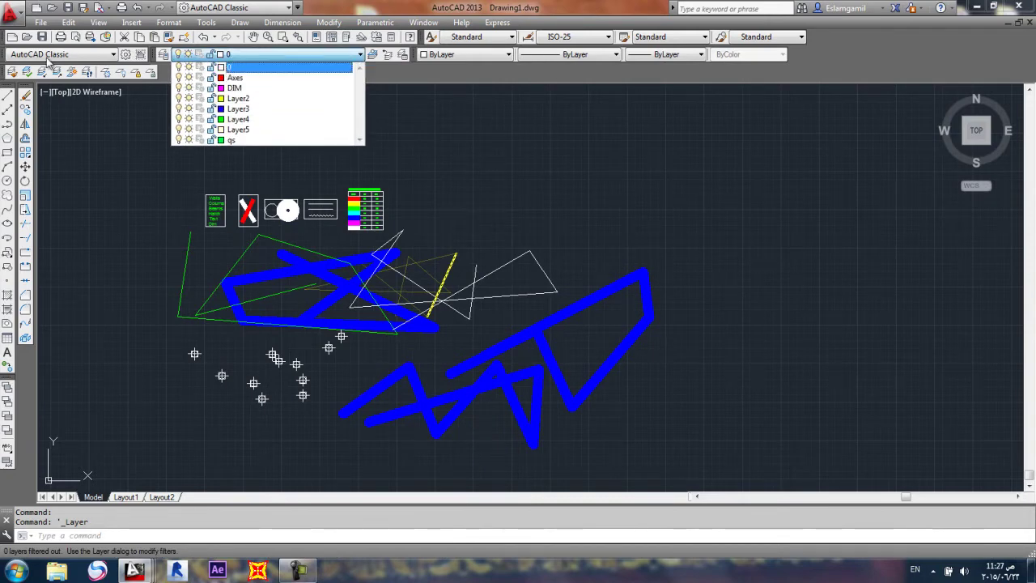
click(11, 37)
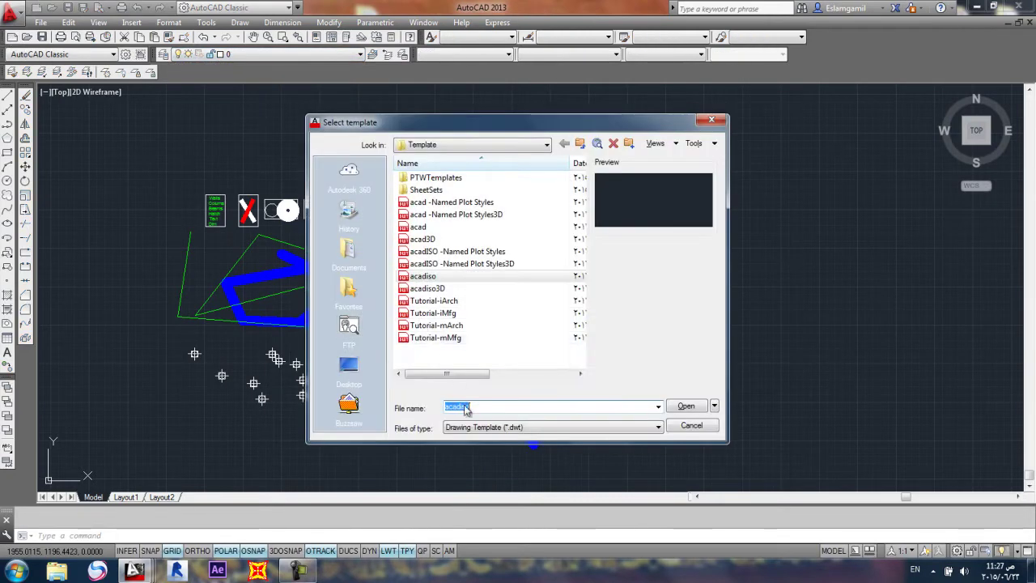
click(687, 406)
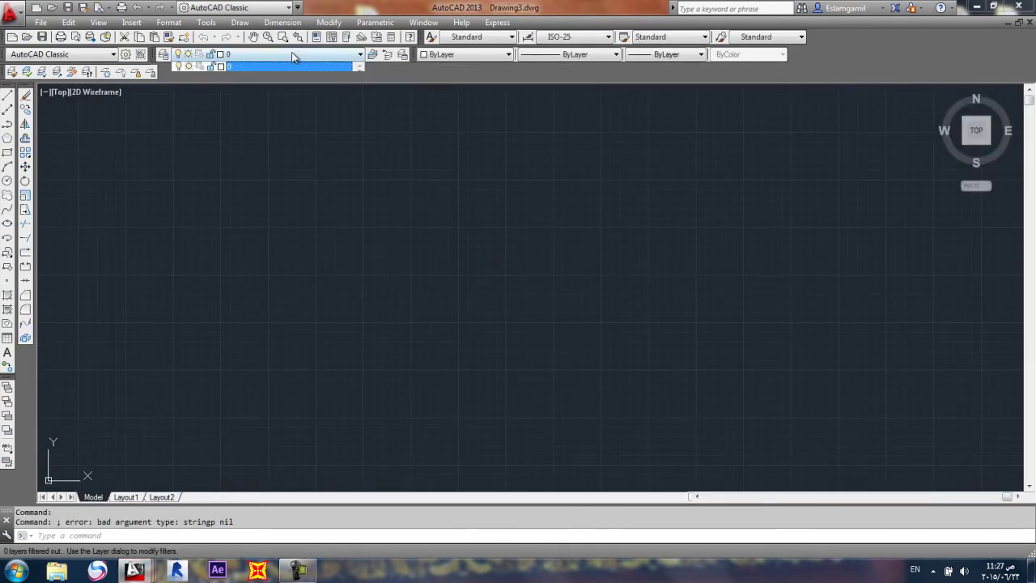
click(292, 65)
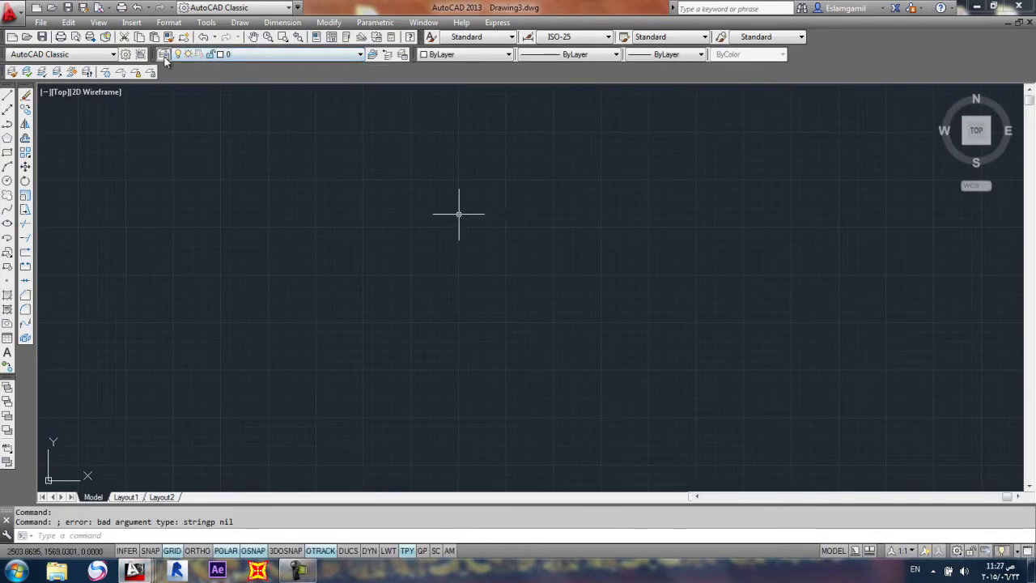
Step: Try to delete layer 0 in the new drawing, then close the Layer Properties Manager
click(164, 59)
click(266, 90)
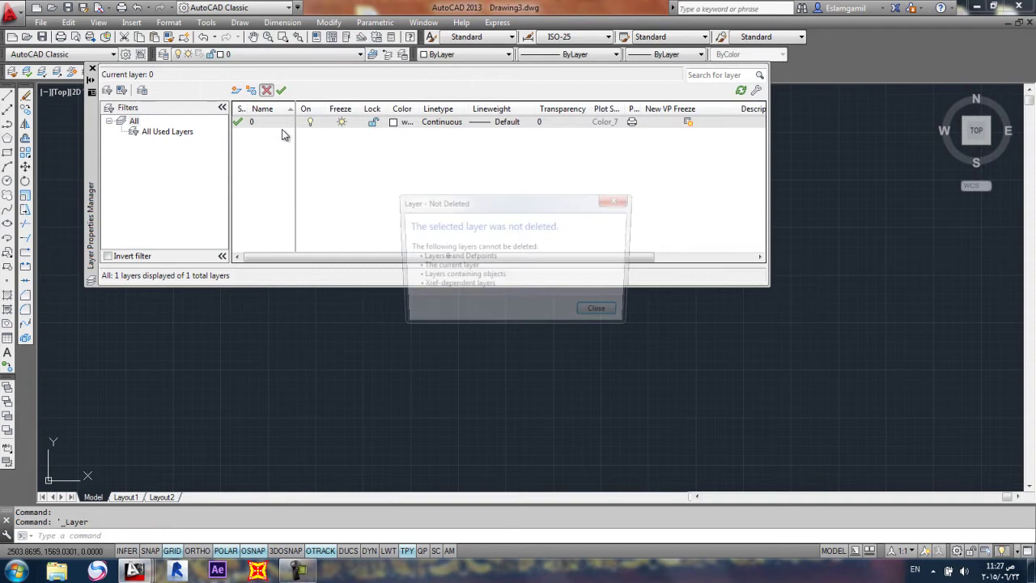
click(600, 314)
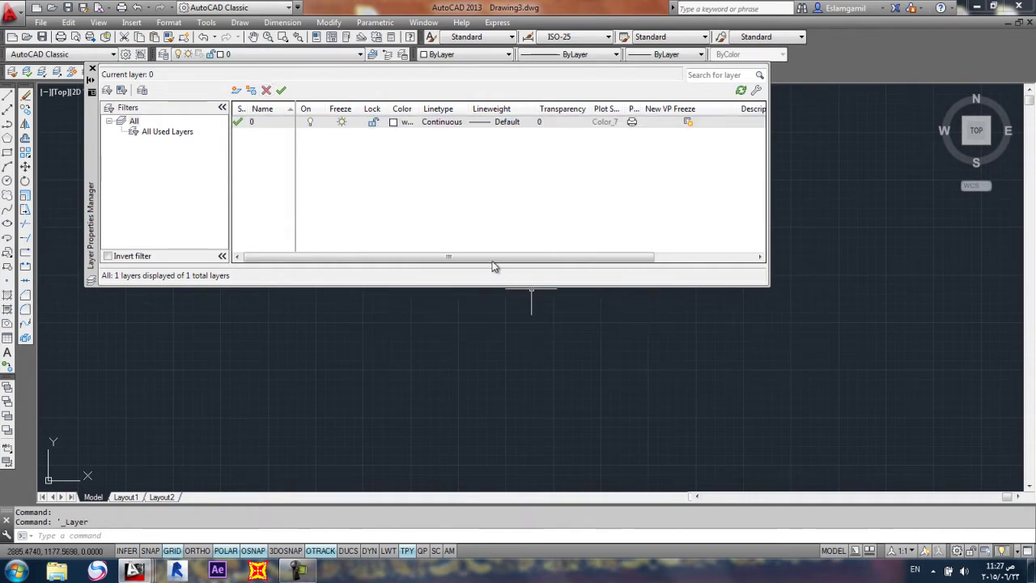
click(93, 69)
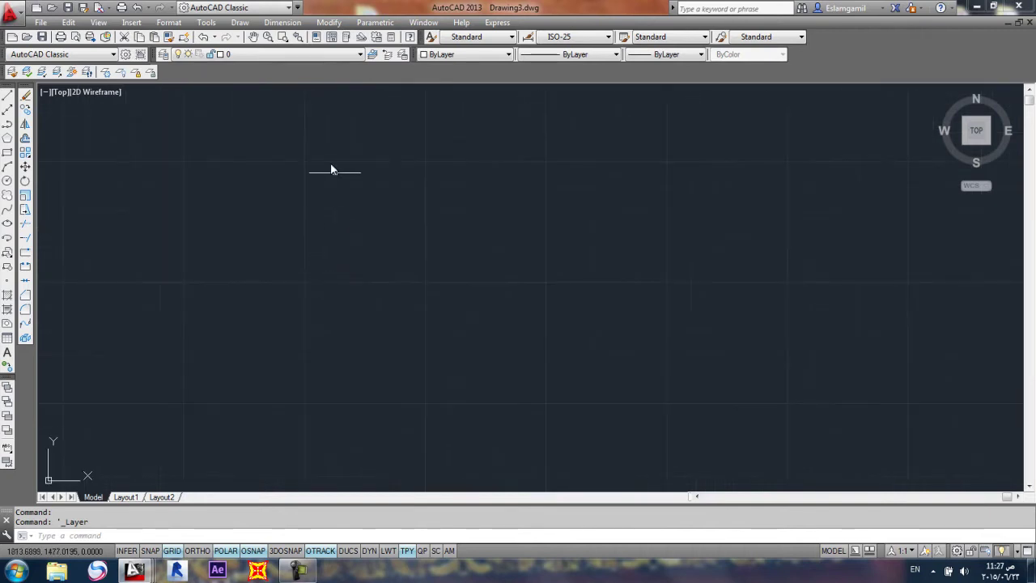
Step: Place a horizontal linear dimension about 440 units long in the empty model space
click(282, 21)
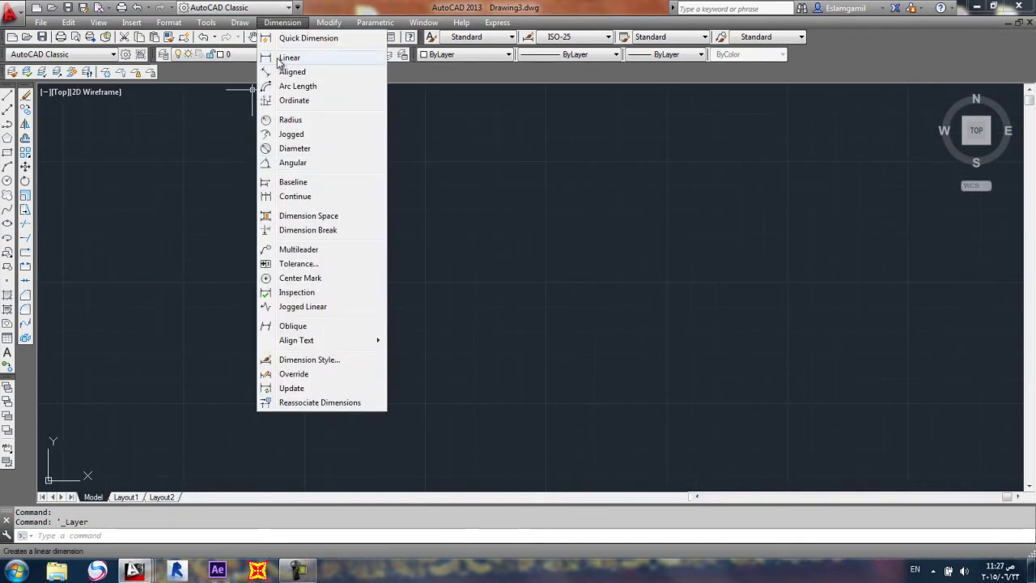
click(279, 57)
click(351, 209)
click(563, 210)
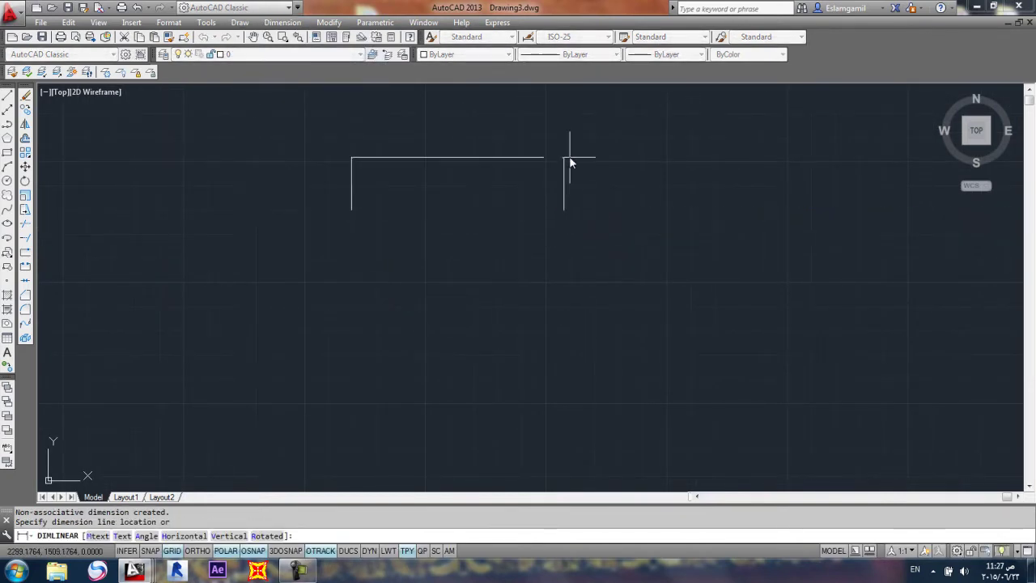
click(568, 157)
Step: Check the layer list and try to delete the Defpoints layer, then close the Layer Properties Manager
click(267, 54)
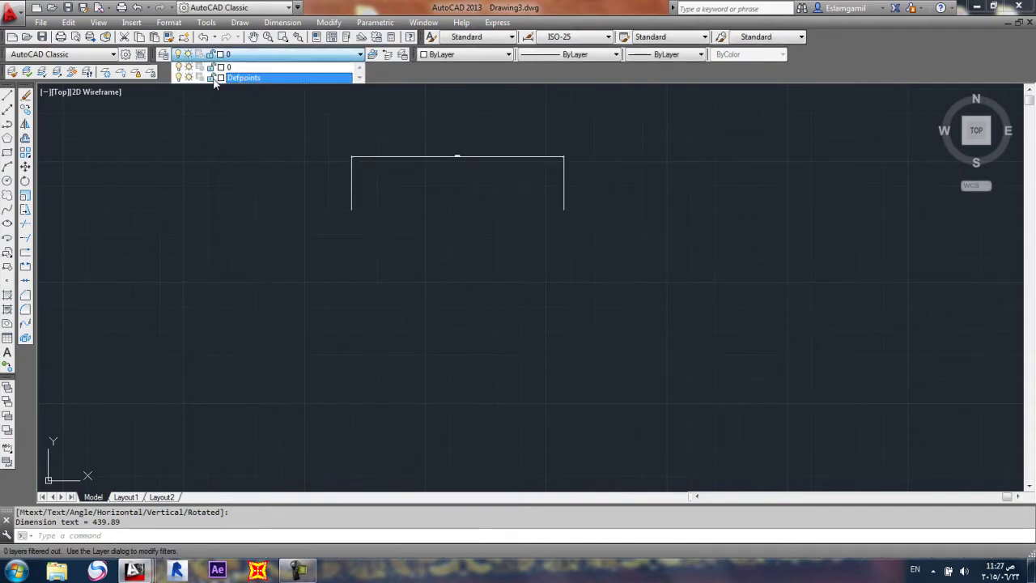
click(163, 54)
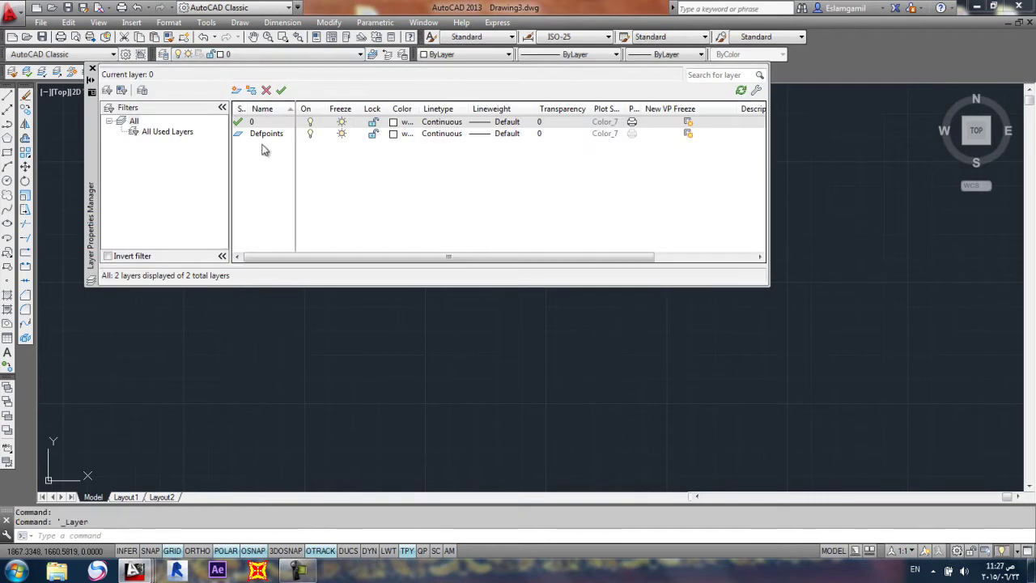
click(264, 135)
click(265, 90)
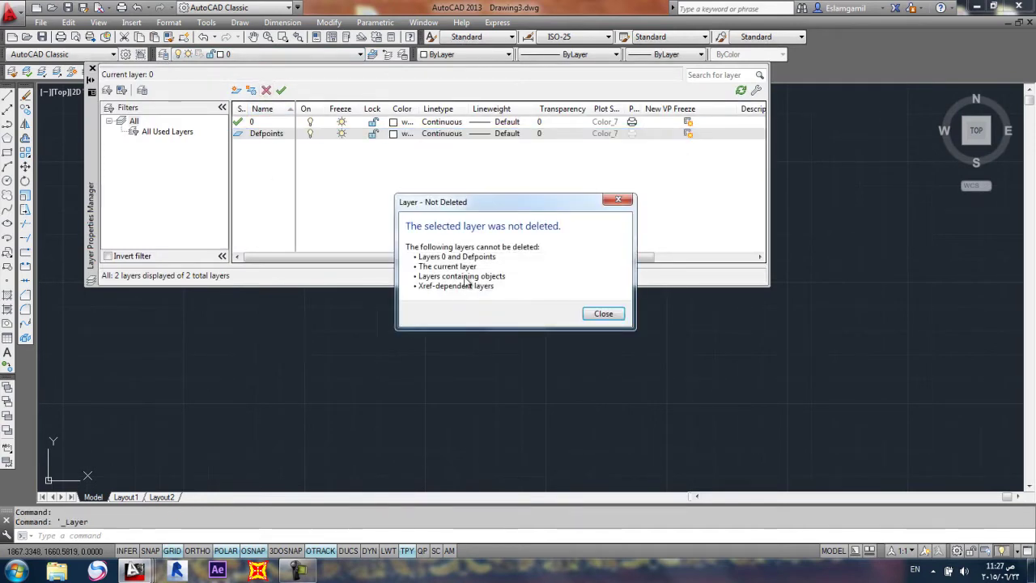
click(592, 314)
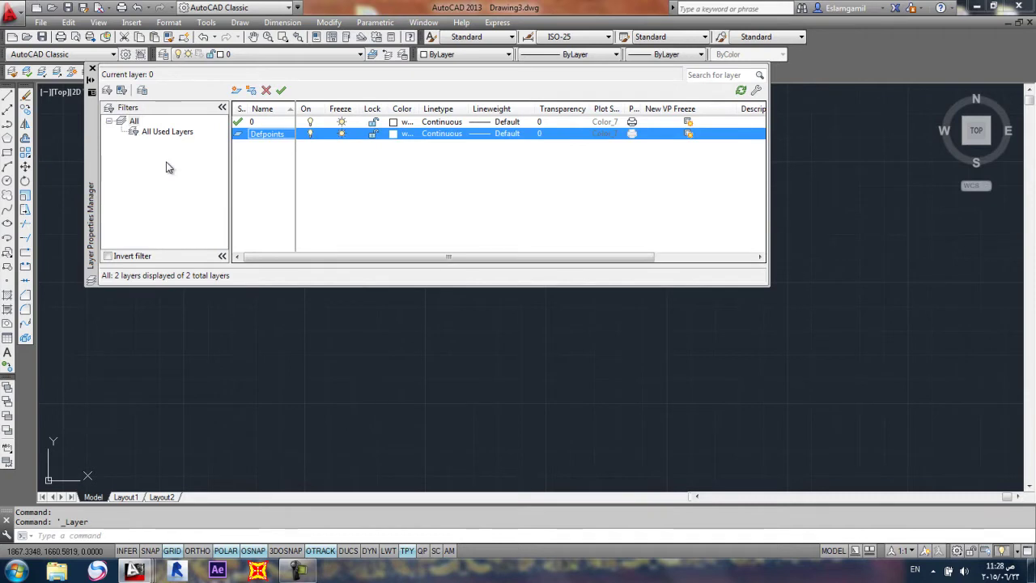
click(91, 68)
Step: Switch back to Drawing1.dwg and bring the colour table and the blue lines into view
click(426, 22)
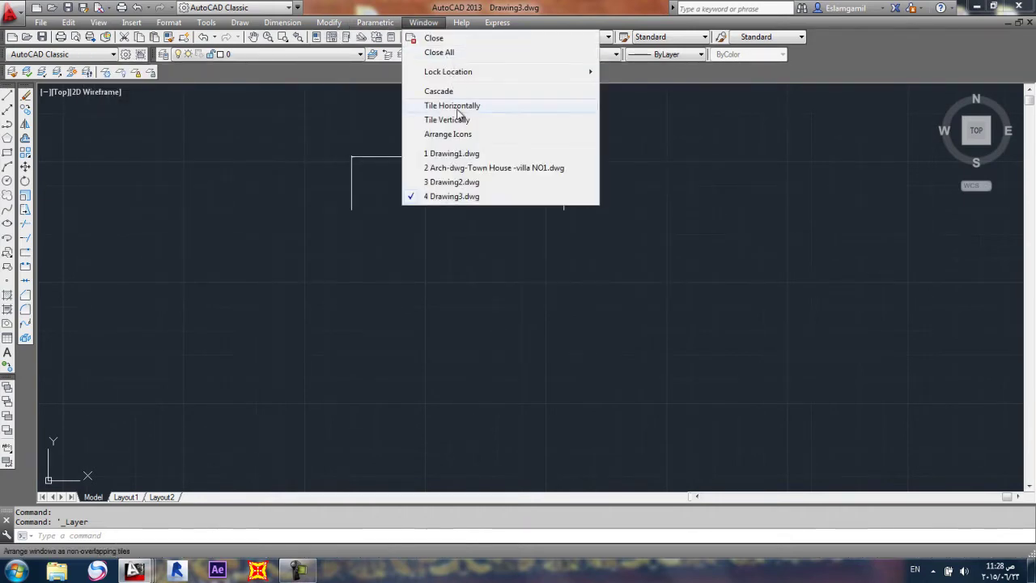
click(468, 153)
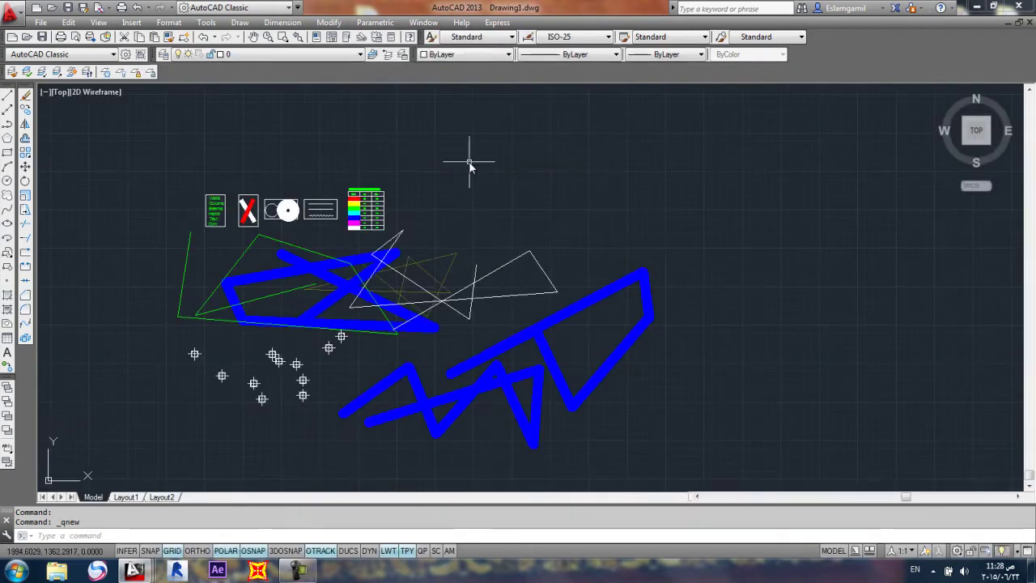
scroll(222, 81, up, 3)
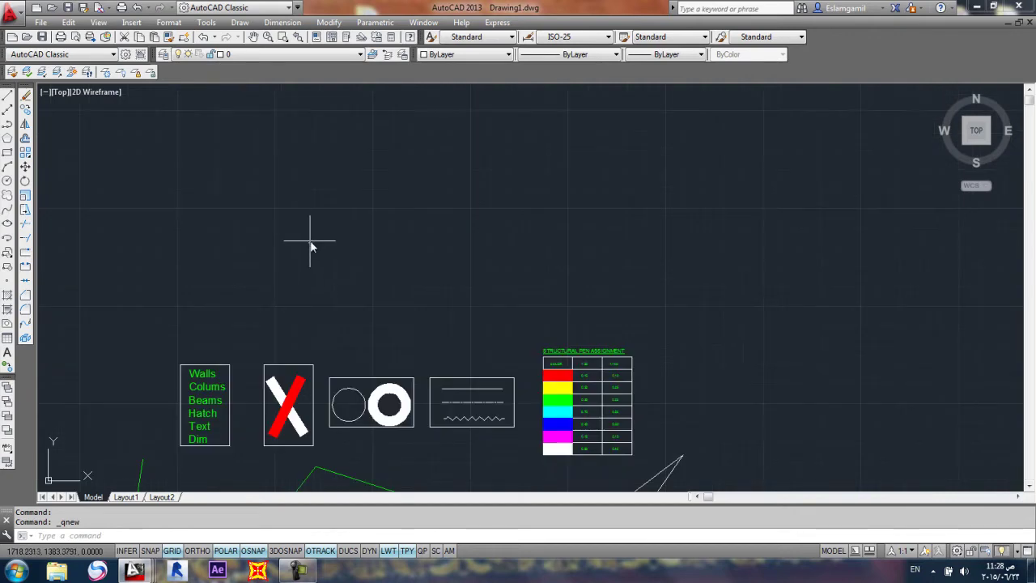
mouse_move(313, 239)
middle_down()
mouse_move(271, 106)
mouse_move(278, 33)
middle_up()
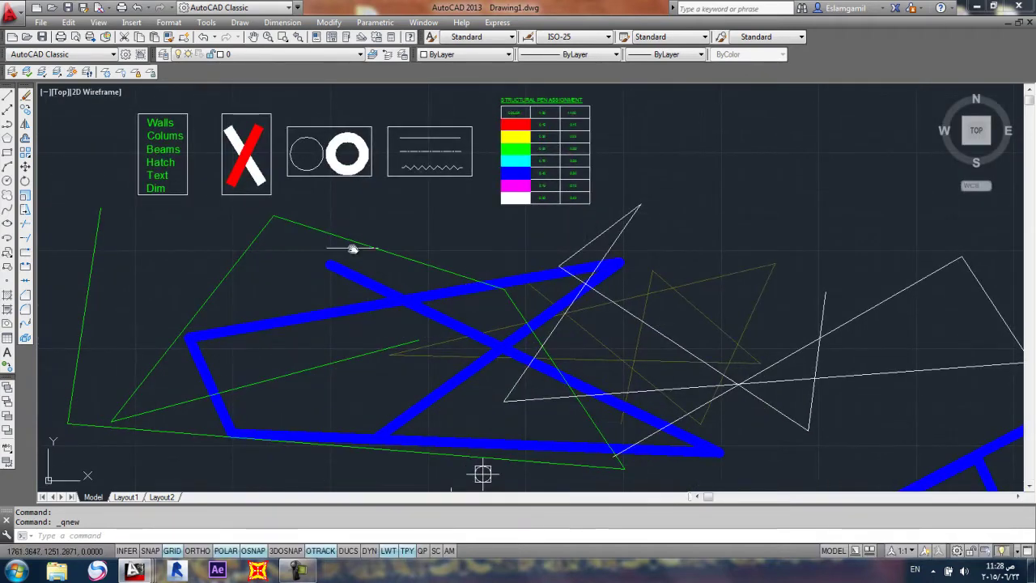
Step: Try to delete Layer3, which holds the thick blue lines, from the drawing's layers
click(163, 53)
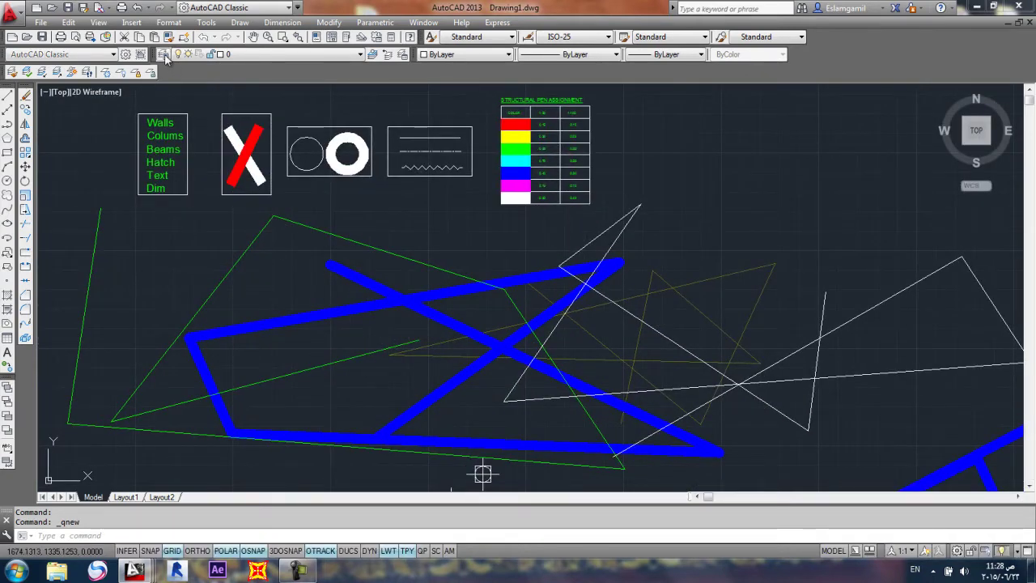
click(402, 169)
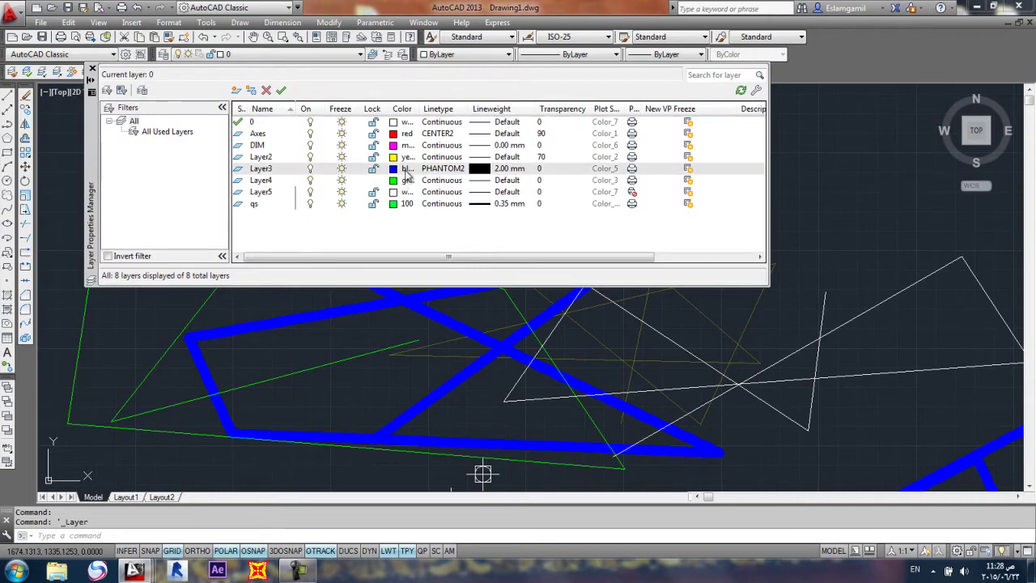
key(Return)
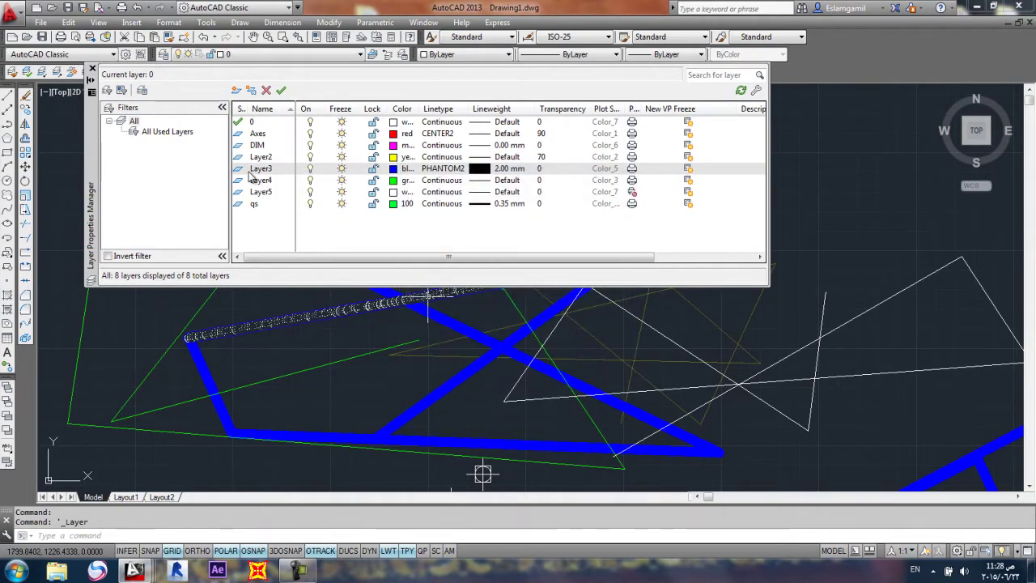
click(266, 91)
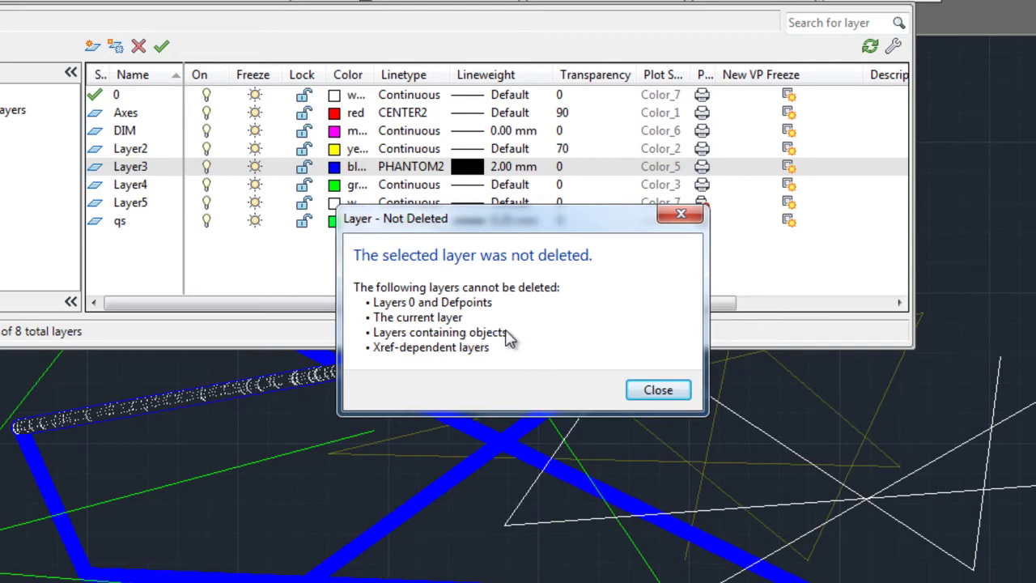
Step: Create a new layer based on layer 0 and set its colour to index 8
click(659, 391)
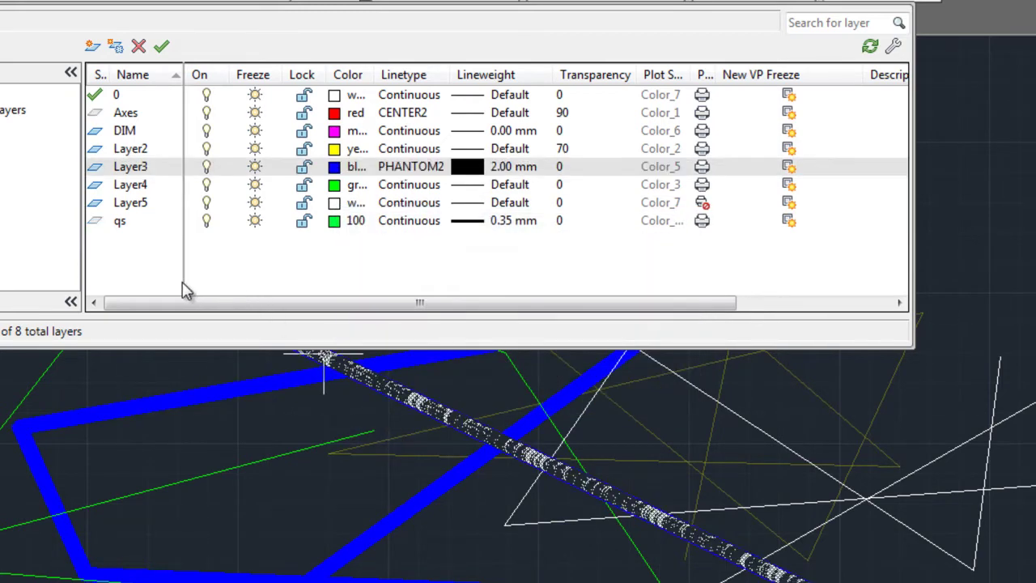
click(121, 221)
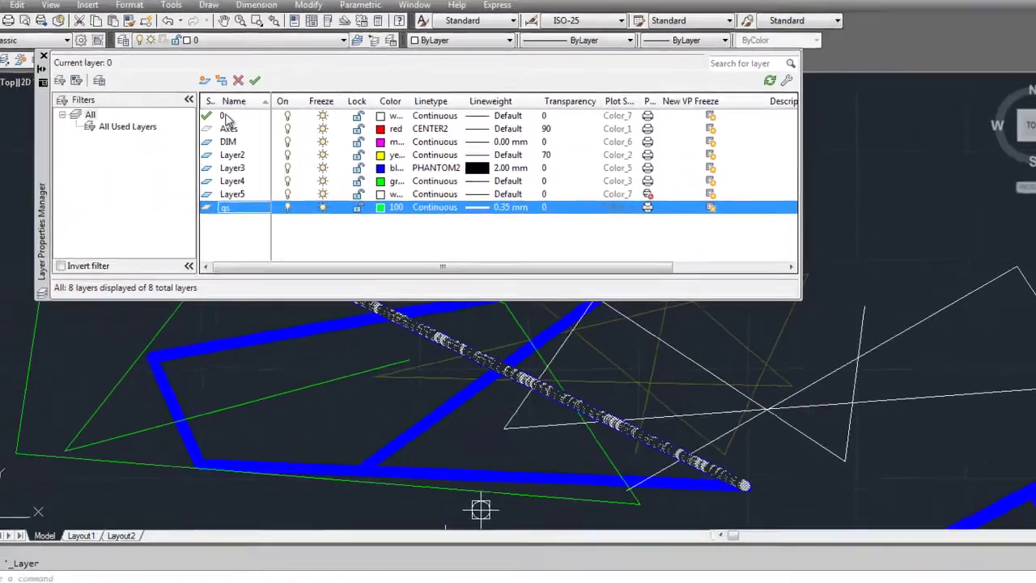
click(121, 95)
click(237, 90)
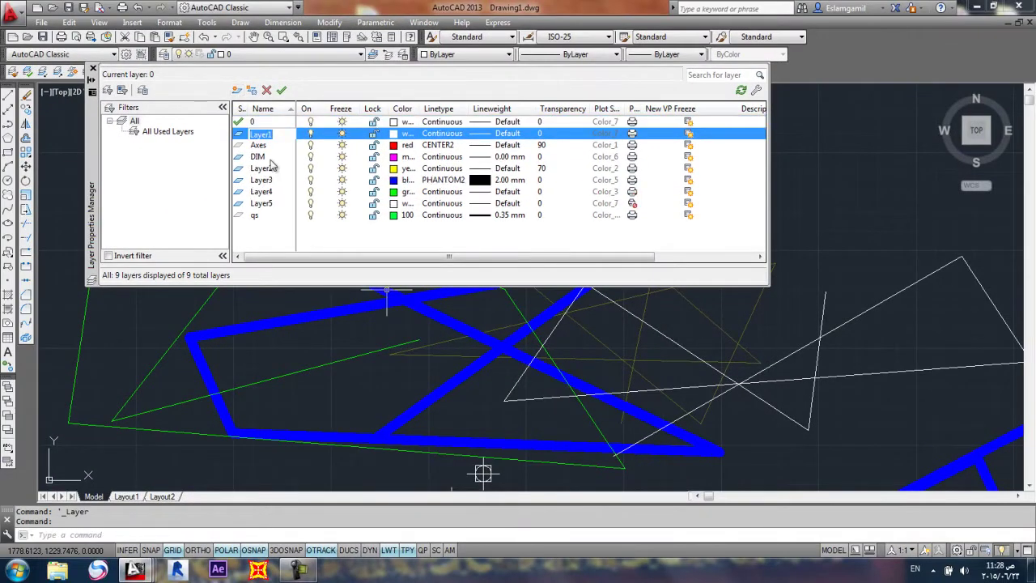
click(393, 133)
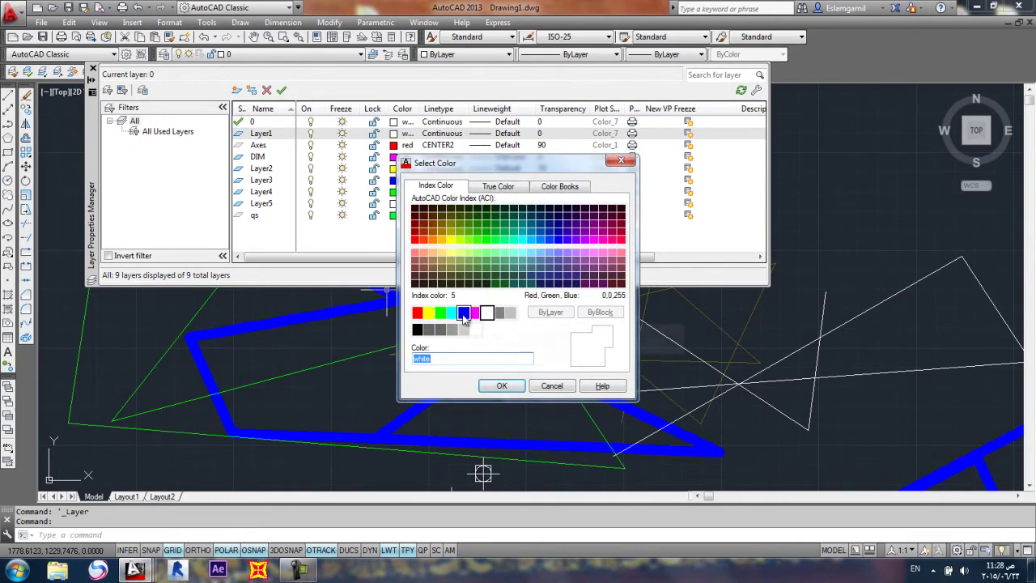
click(501, 314)
click(501, 385)
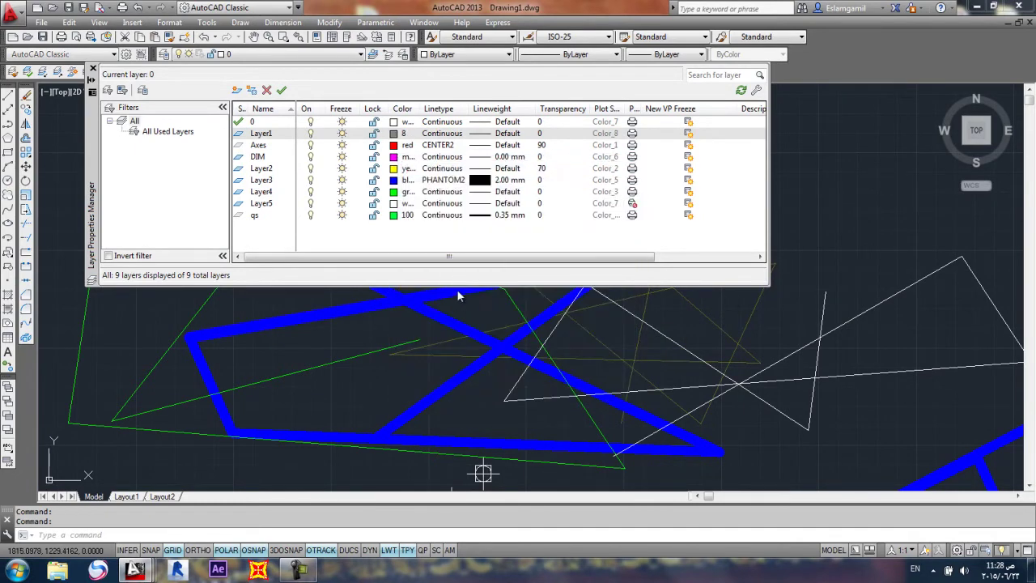
Step: Delete the new empty colour 8 layer and close the Layer Properties Manager
click(267, 90)
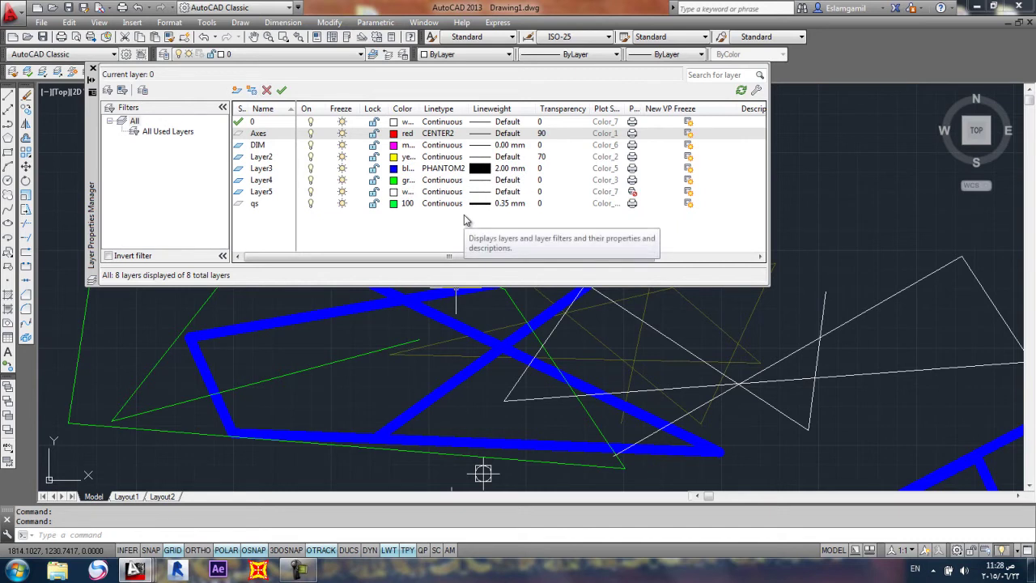
click(261, 134)
click(260, 169)
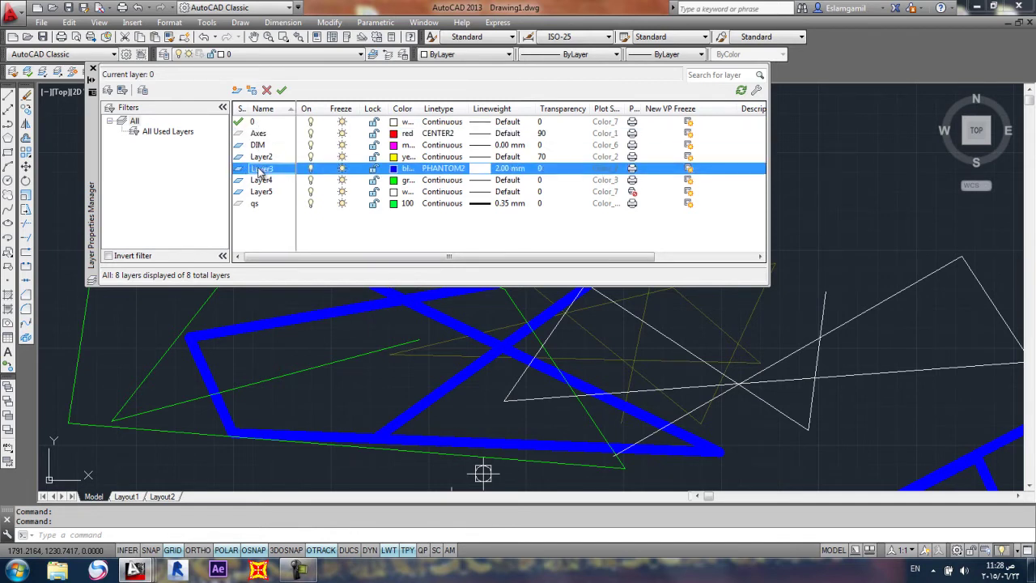
click(93, 69)
Step: Draw a three-segment zigzag line on layer 0 in the empty area to the right of the colour table
middle_drag(536, 338, 314, 348)
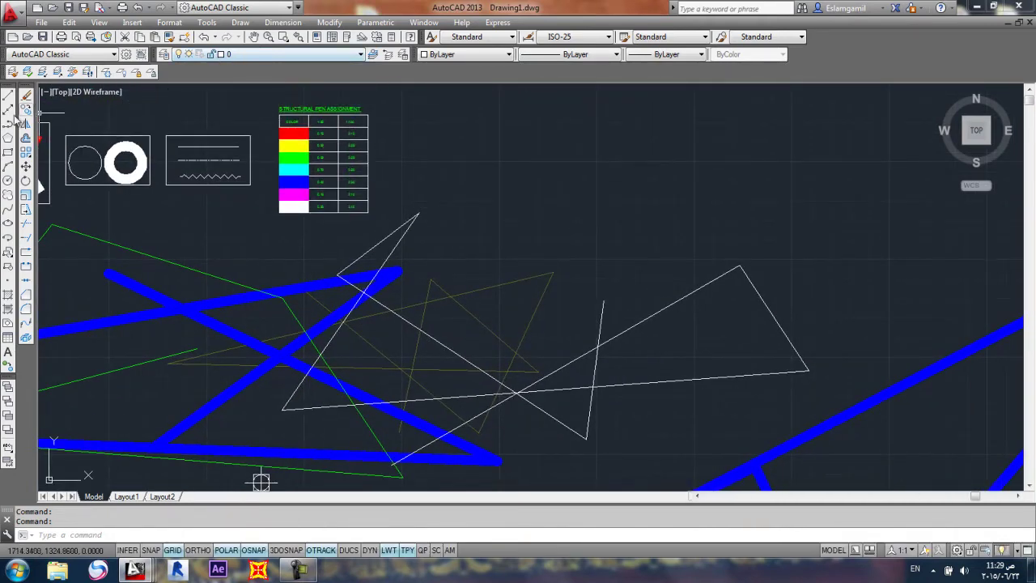
click(7, 95)
click(660, 126)
click(659, 125)
click(701, 198)
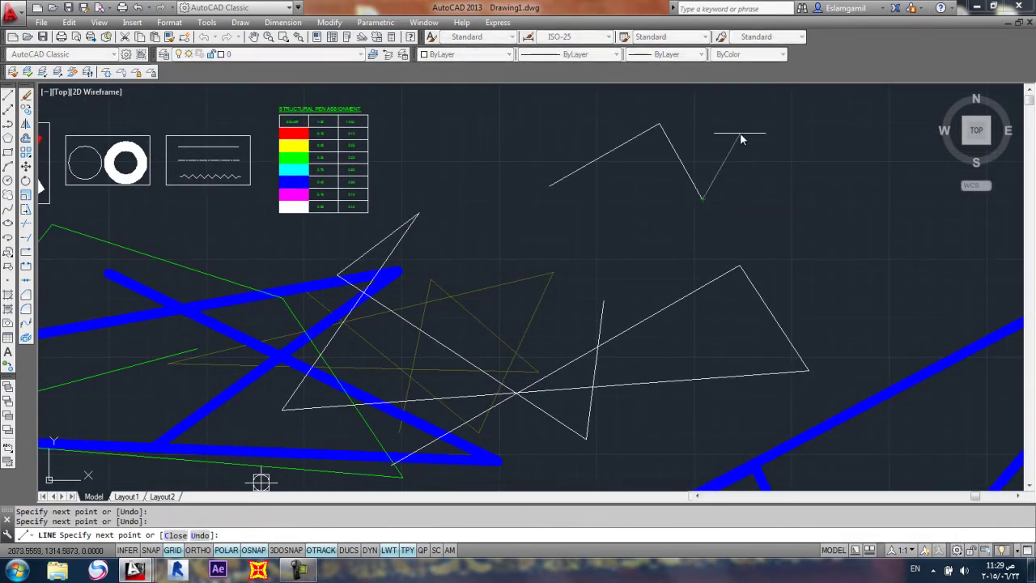
click(753, 119)
key(Return)
Step: Make Layer2 current and draw an inverted V of two line segments beside the white zigzag
click(306, 57)
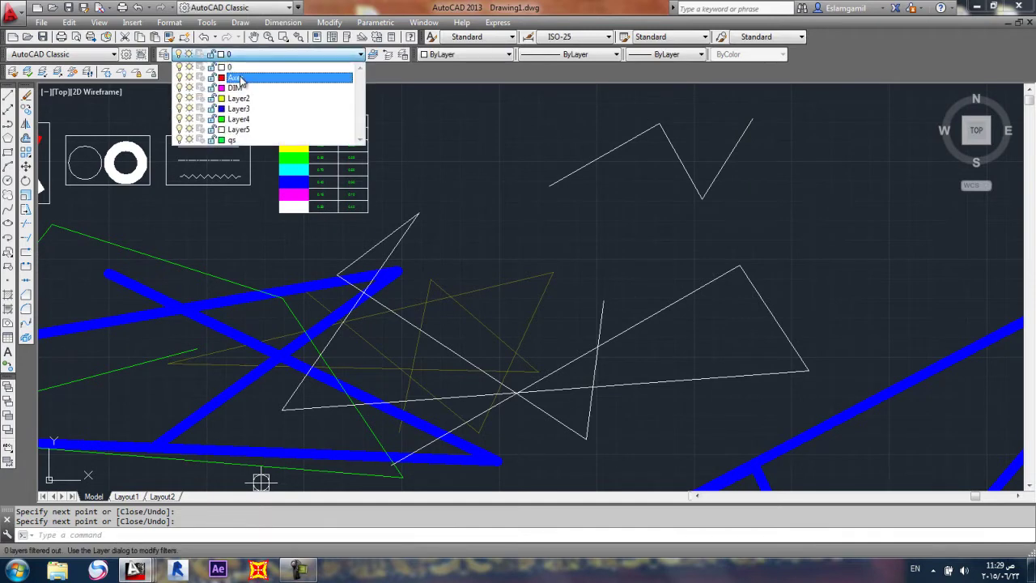
click(247, 97)
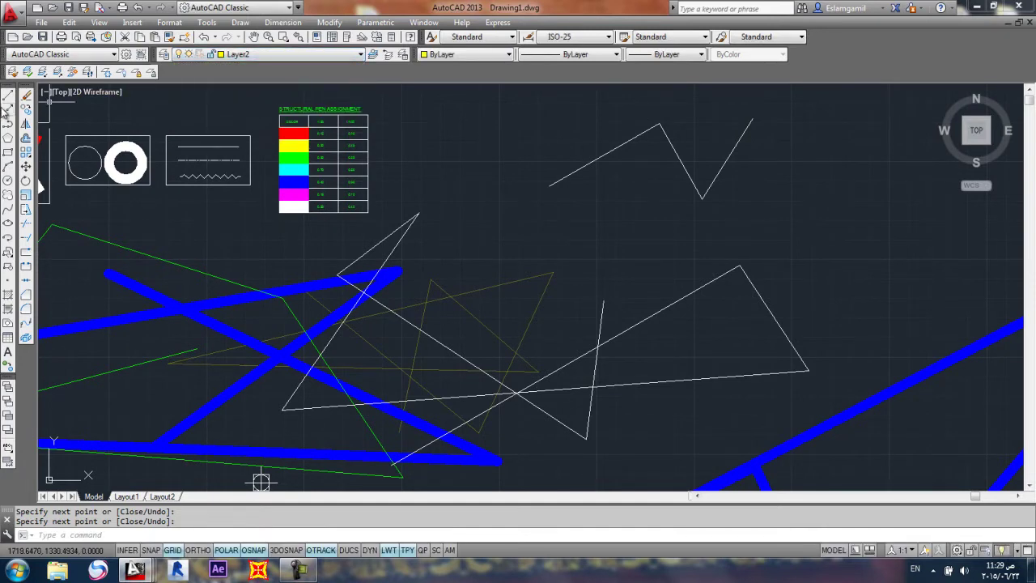
click(7, 95)
click(828, 128)
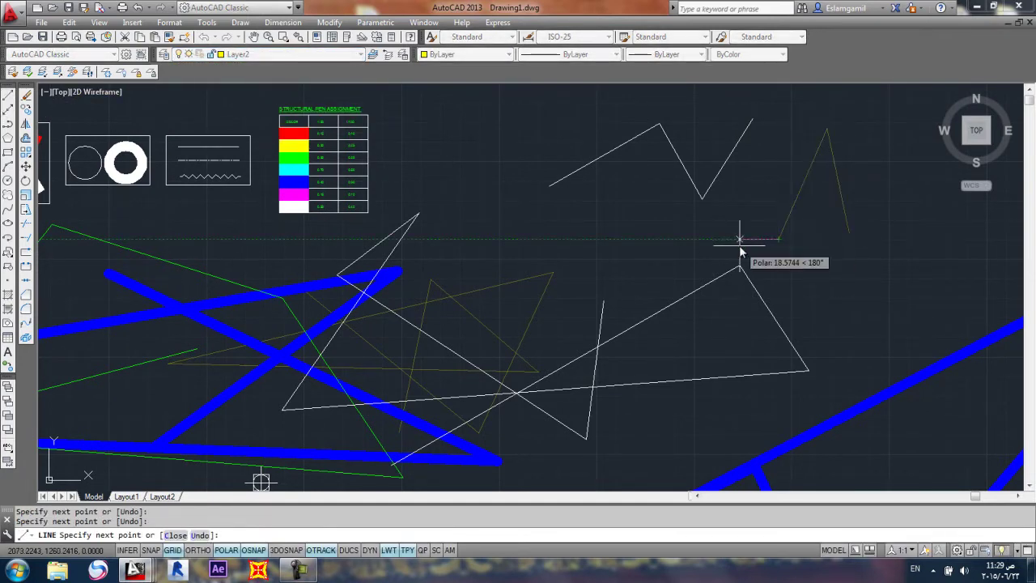
click(779, 240)
key(Return)
Step: Make Layer4 the current layer and try to delete it from the drawing's layers
click(163, 54)
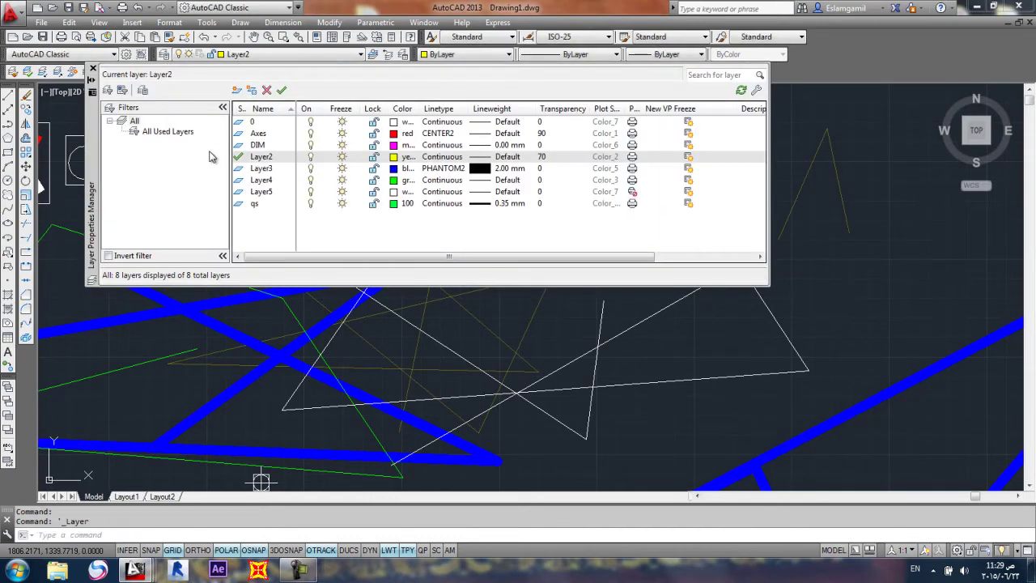
click(257, 180)
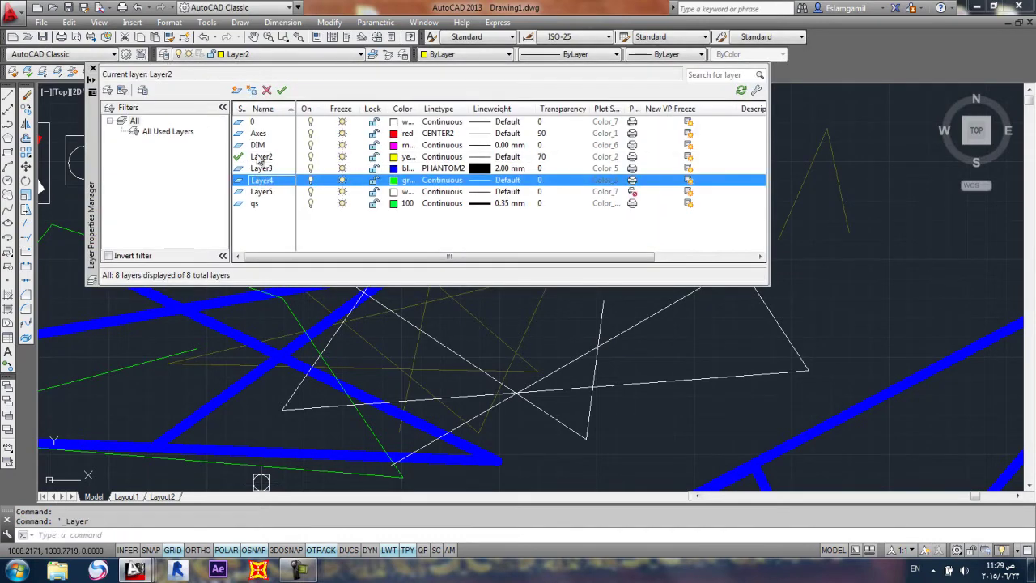
click(282, 90)
click(267, 90)
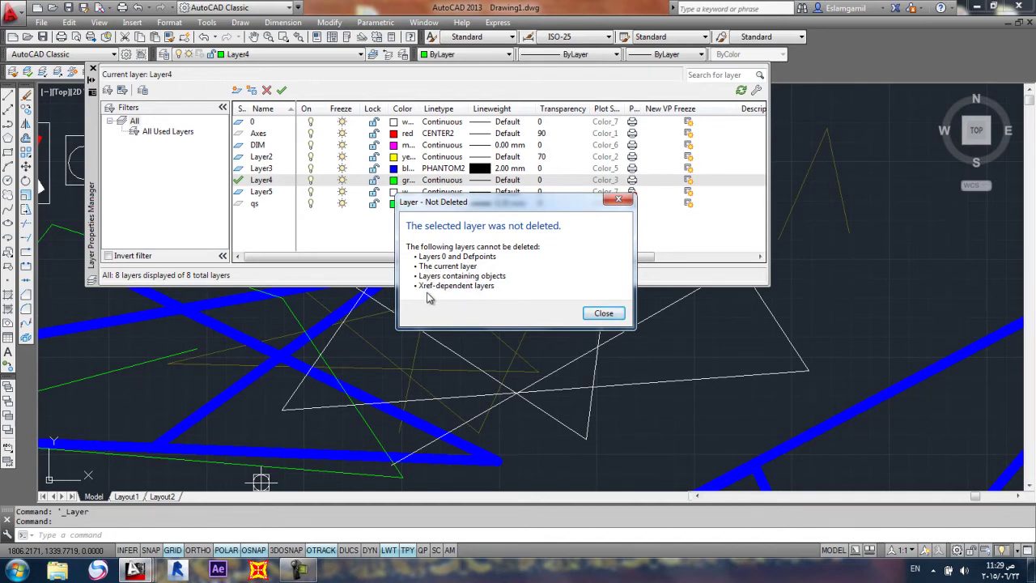
click(600, 317)
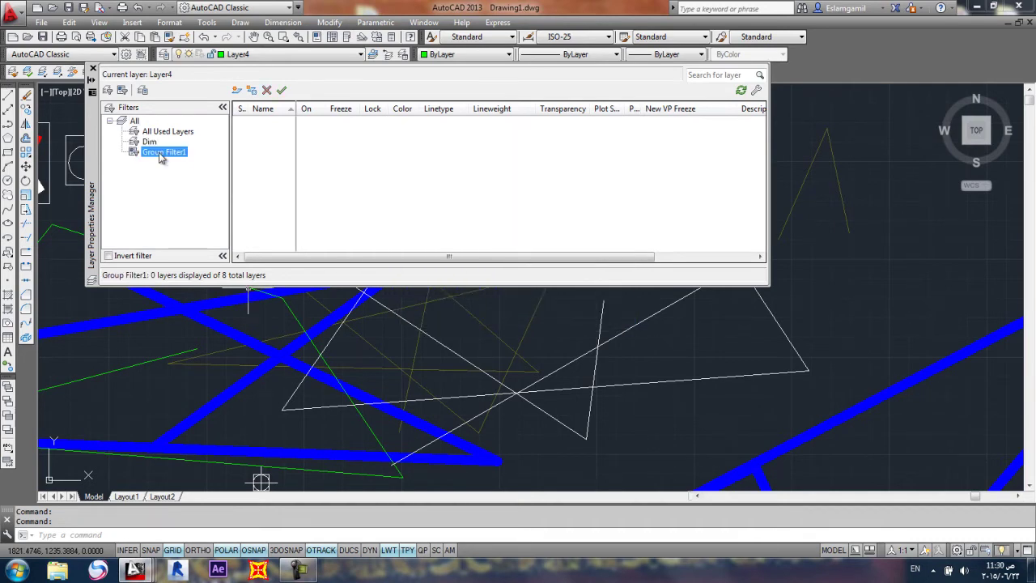
Step: Delete the Group Filter1 layer filter, then apply the Dim filter and check which layers can be chosen as current
key(Delete)
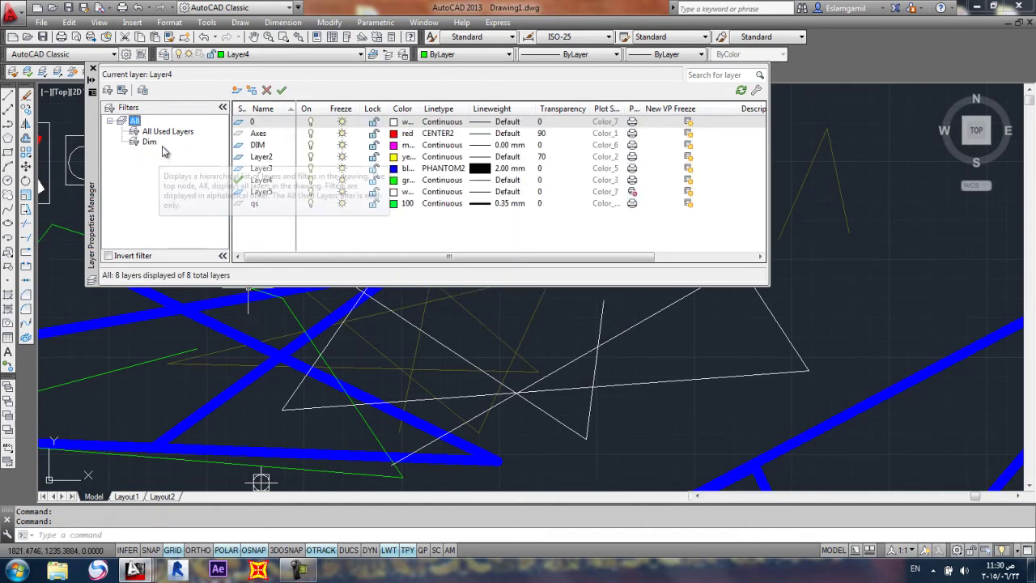
click(150, 142)
click(133, 195)
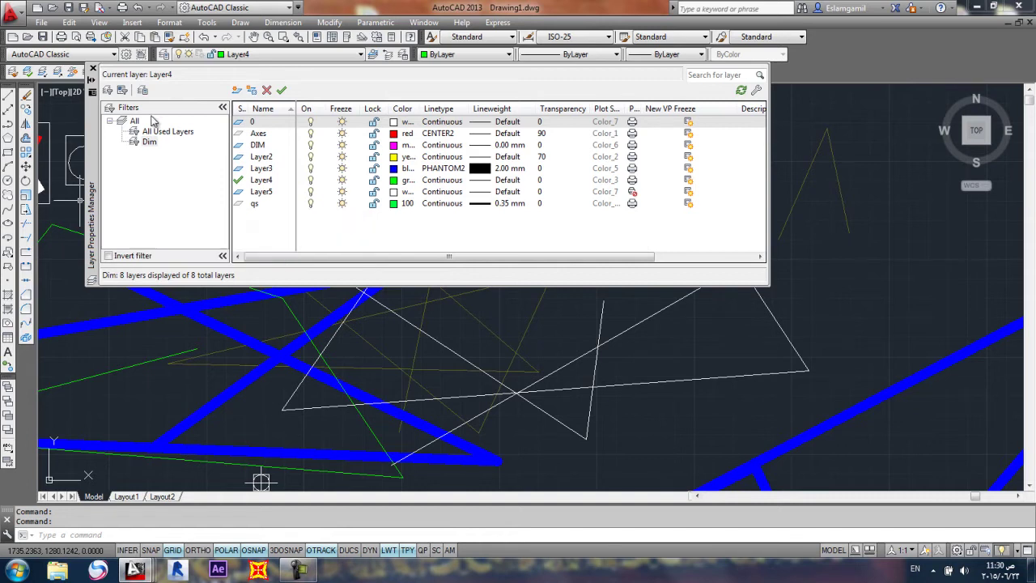
click(93, 70)
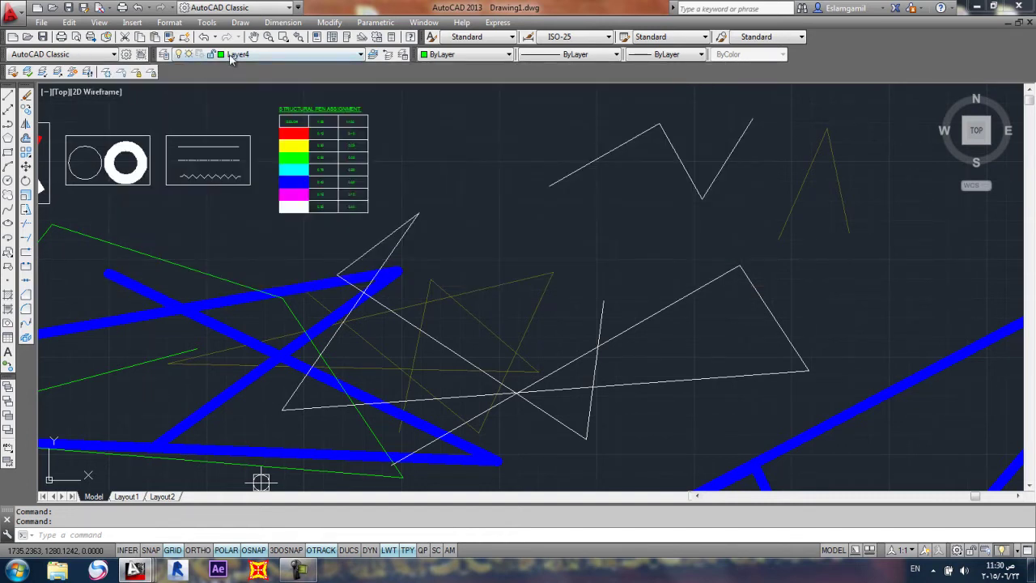
click(234, 54)
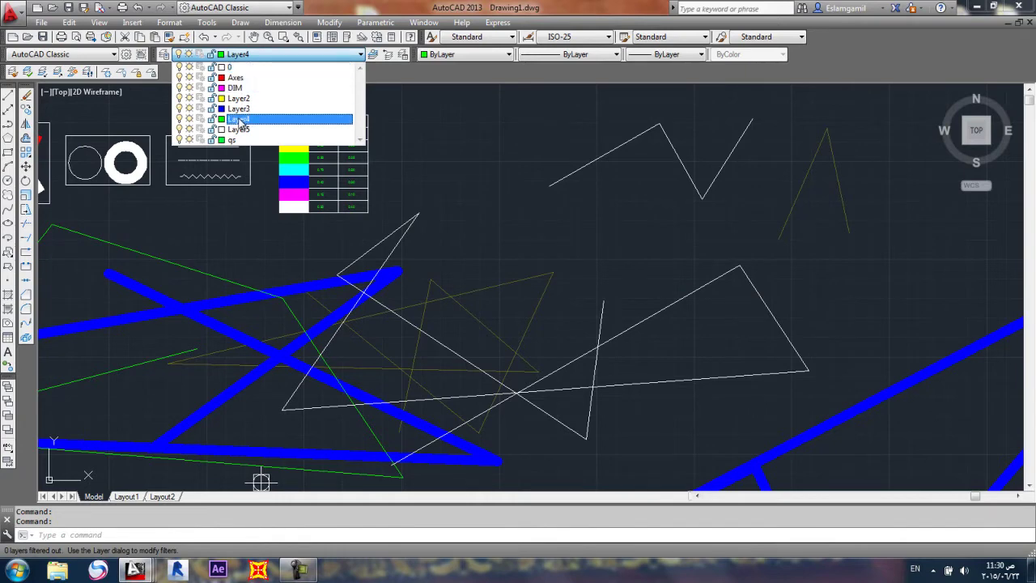
click(268, 59)
Step: Create a layer group filter named Arc in the Layer Properties Manager
click(163, 55)
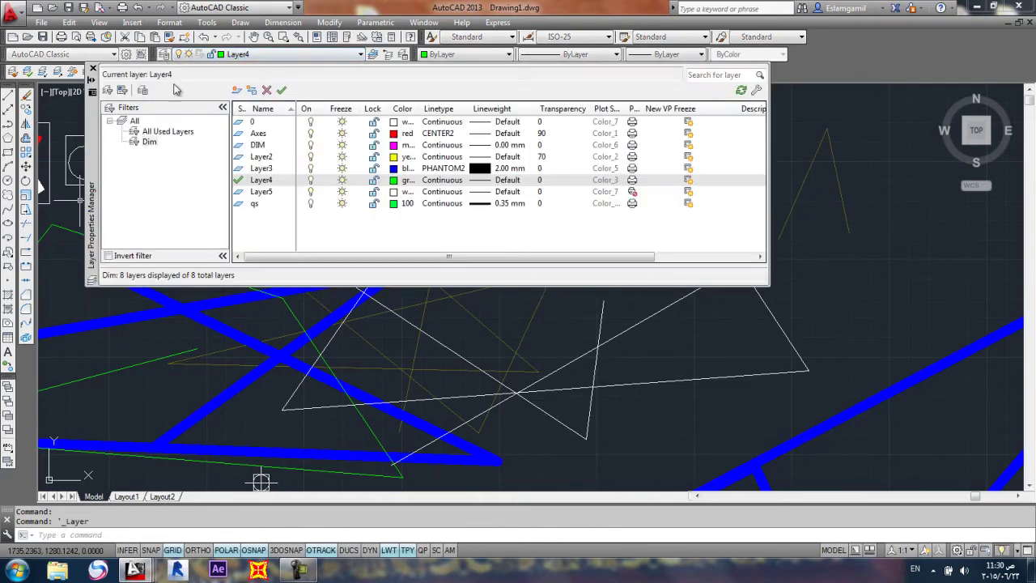
click(122, 91)
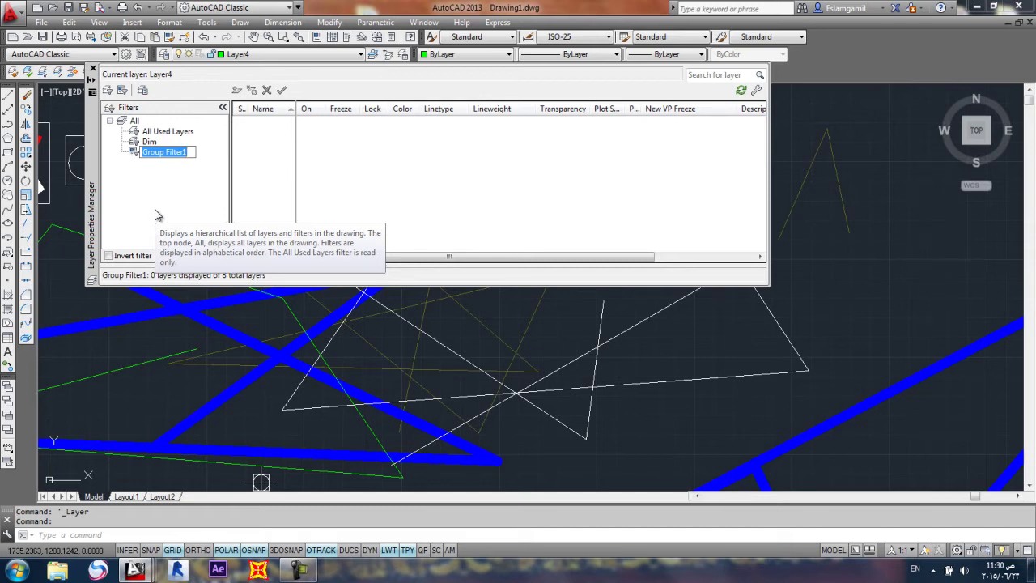
text(Arc)
click(152, 160)
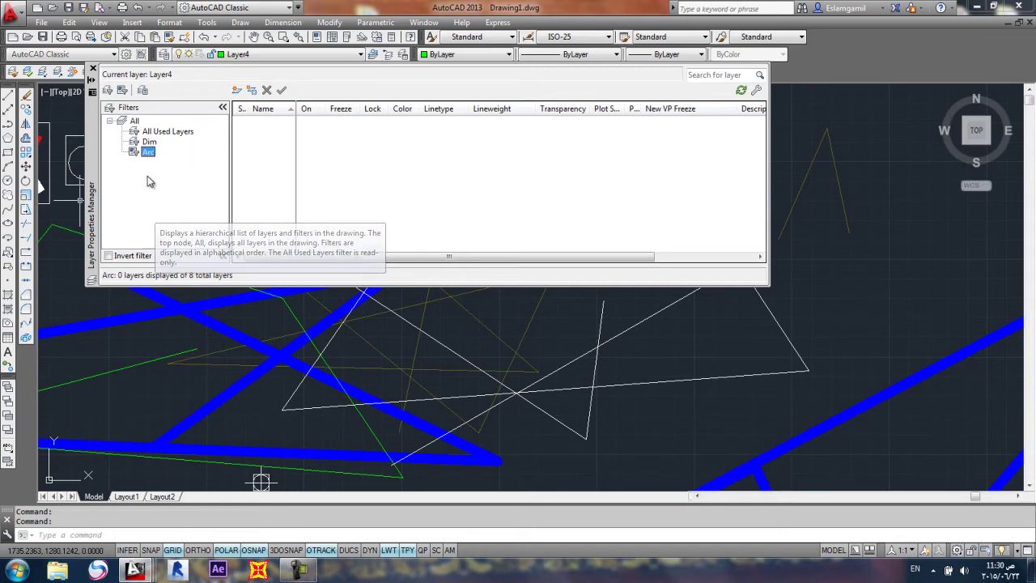
Step: Show all used layers and create a new layer named Dim1 with the properties of the Axes layer
click(165, 132)
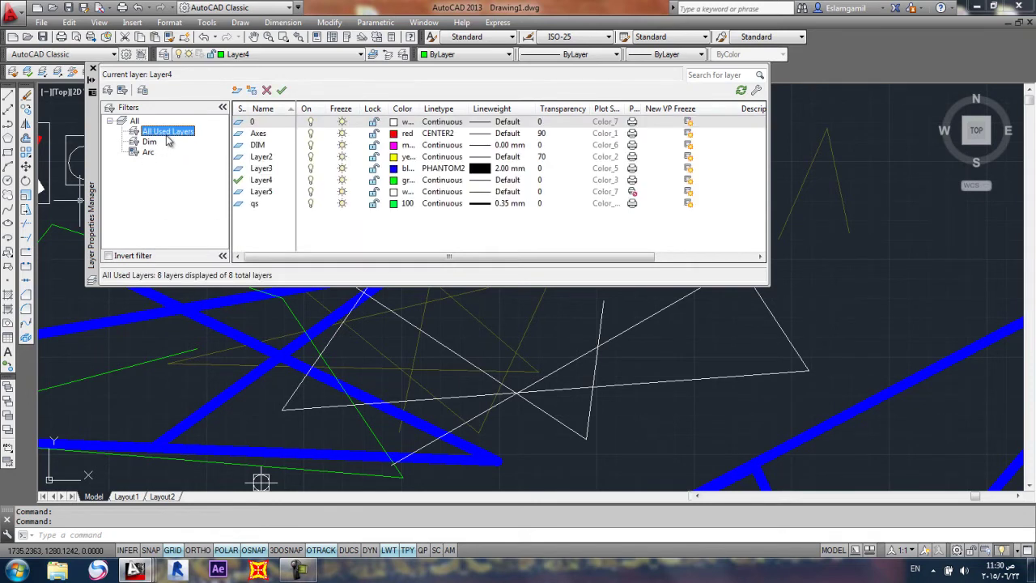
click(257, 136)
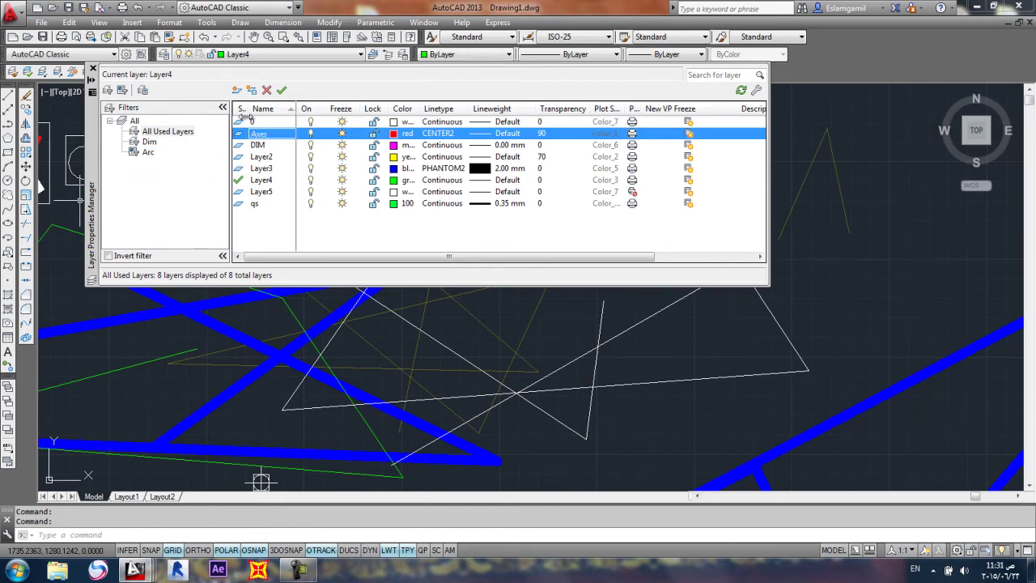
click(237, 90)
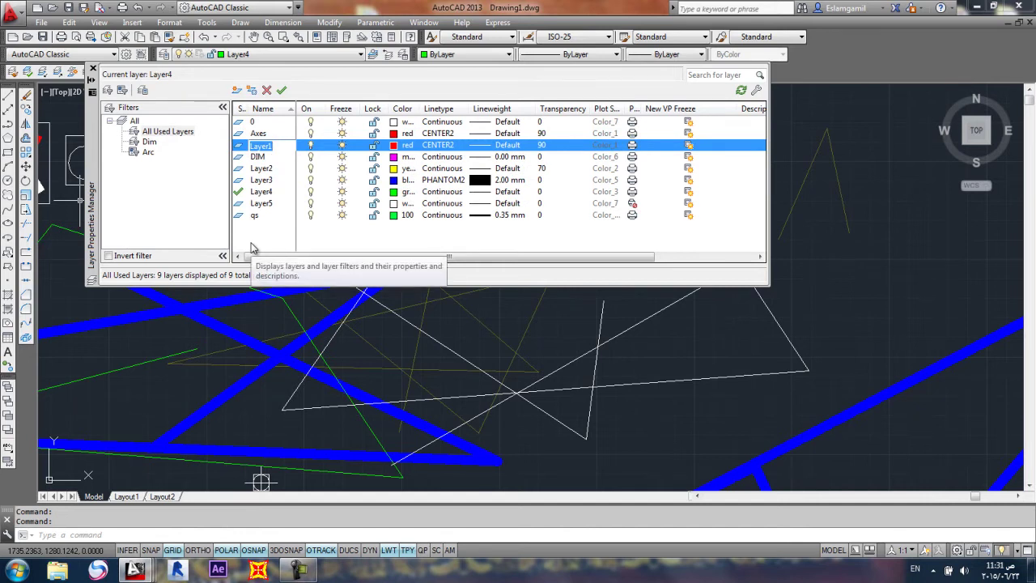
text(Dim)
key(Return)
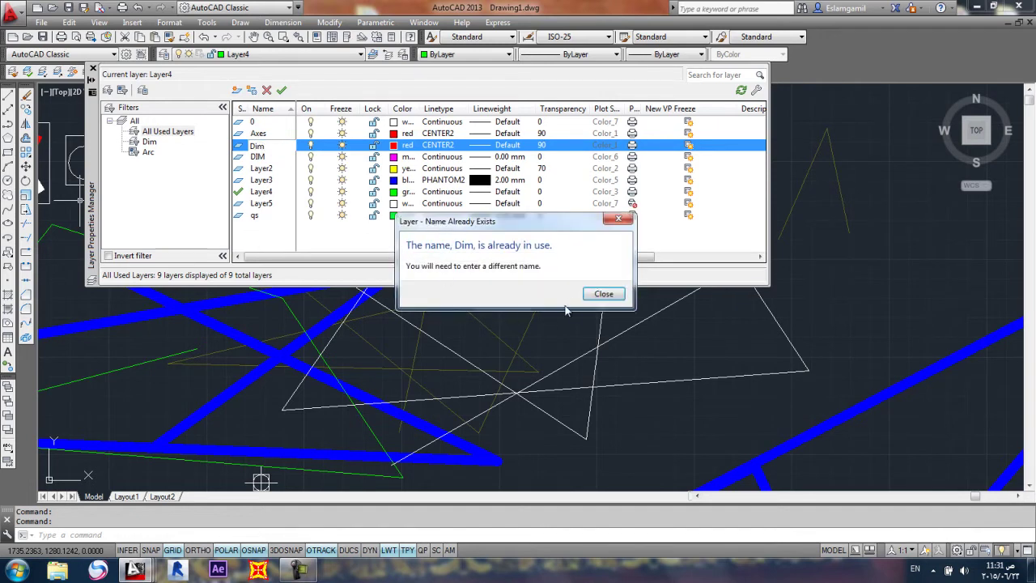
click(599, 295)
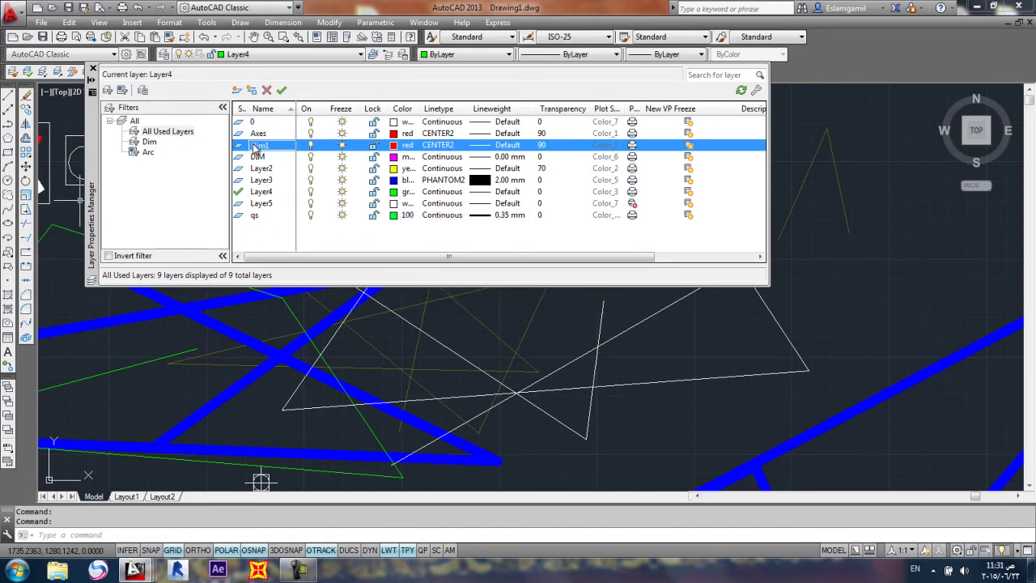
key(Return)
Step: Add the Axes, Dim1 and Layer2 layers to the Arc group filter and check the filtered choice of current layers
click(266, 170)
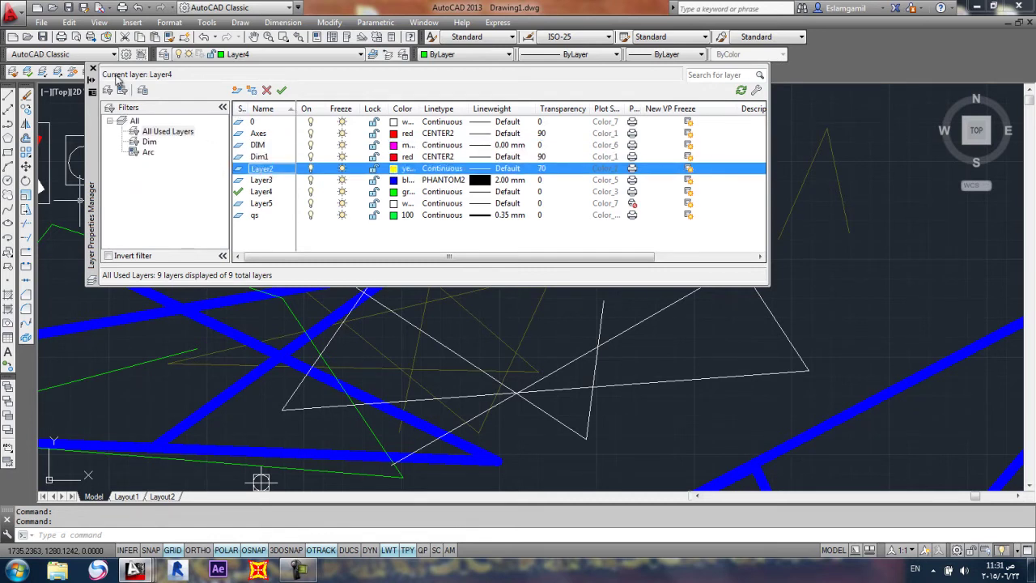
click(148, 153)
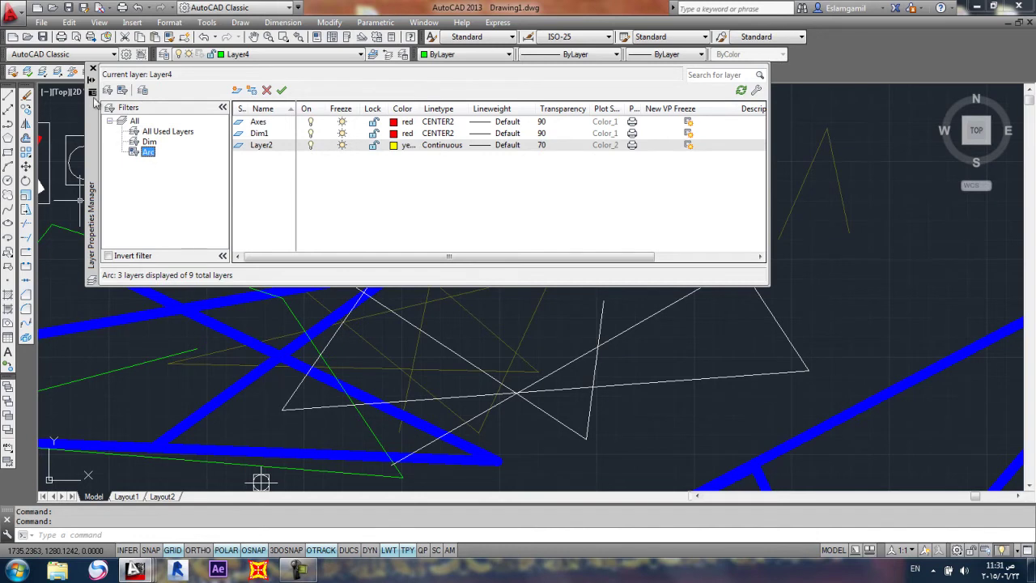
click(92, 70)
click(251, 54)
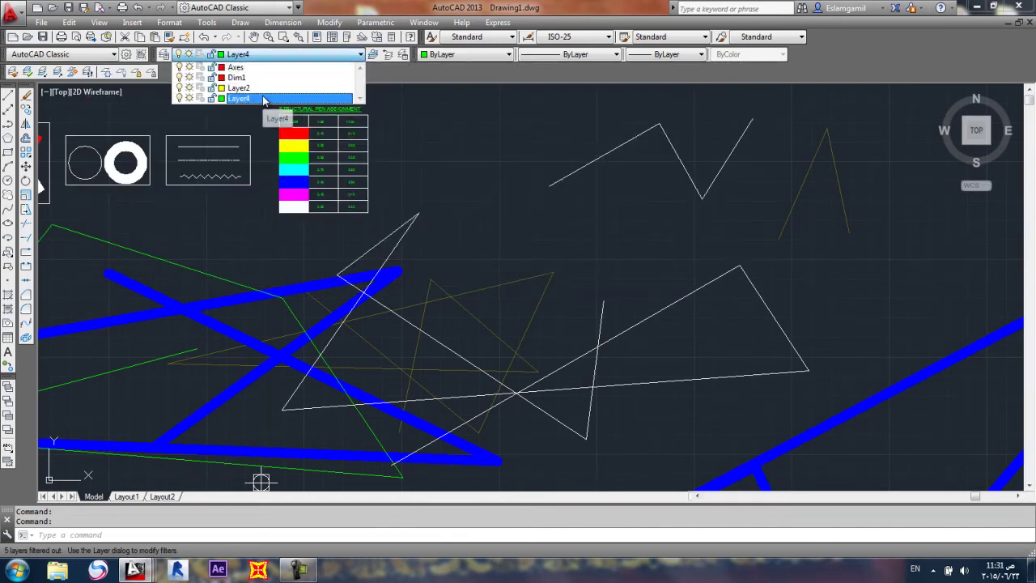
click(298, 54)
Step: Create a second layer group filter named Civil and display all used layers again
click(163, 55)
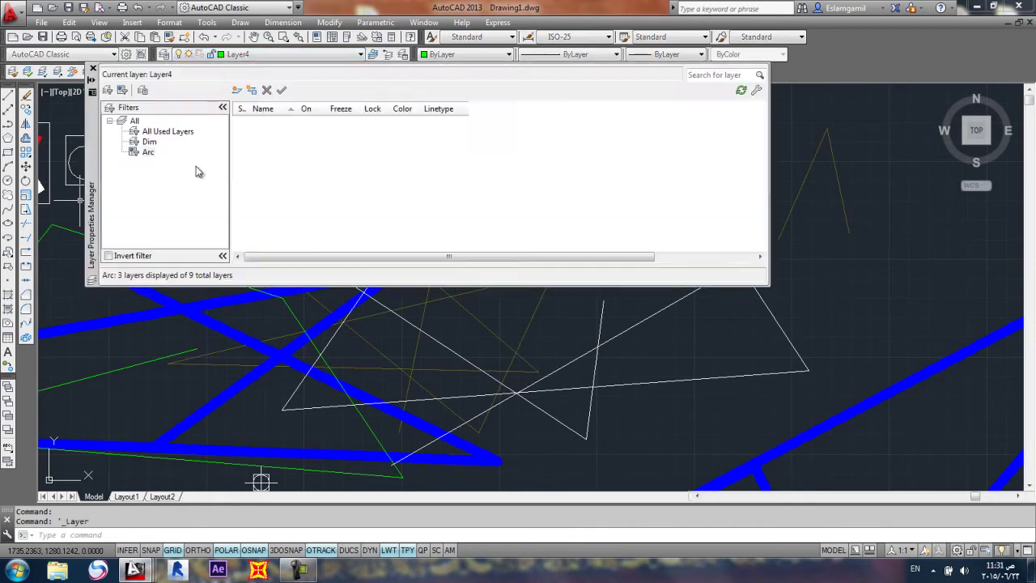
click(122, 90)
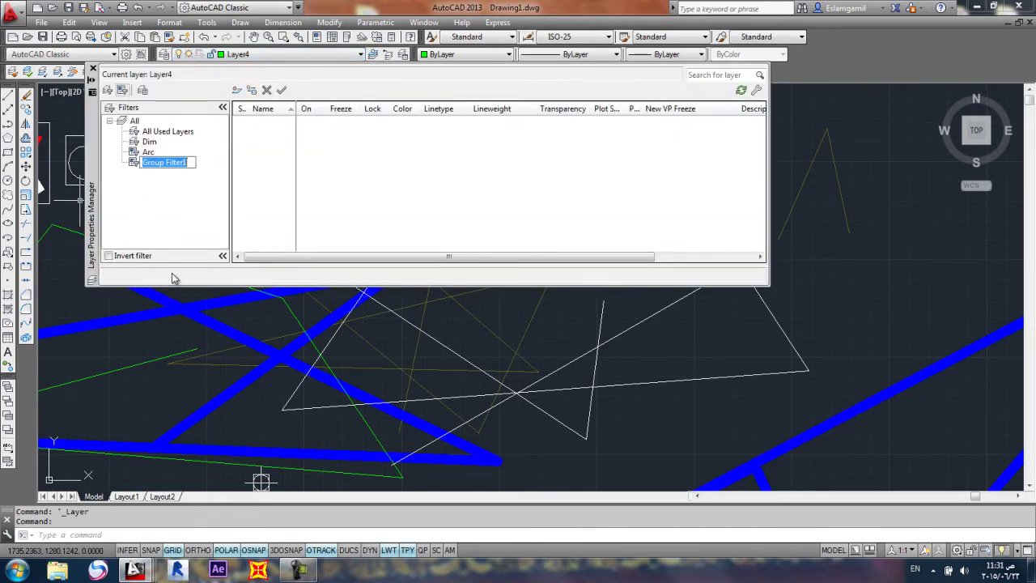
text(Civil)
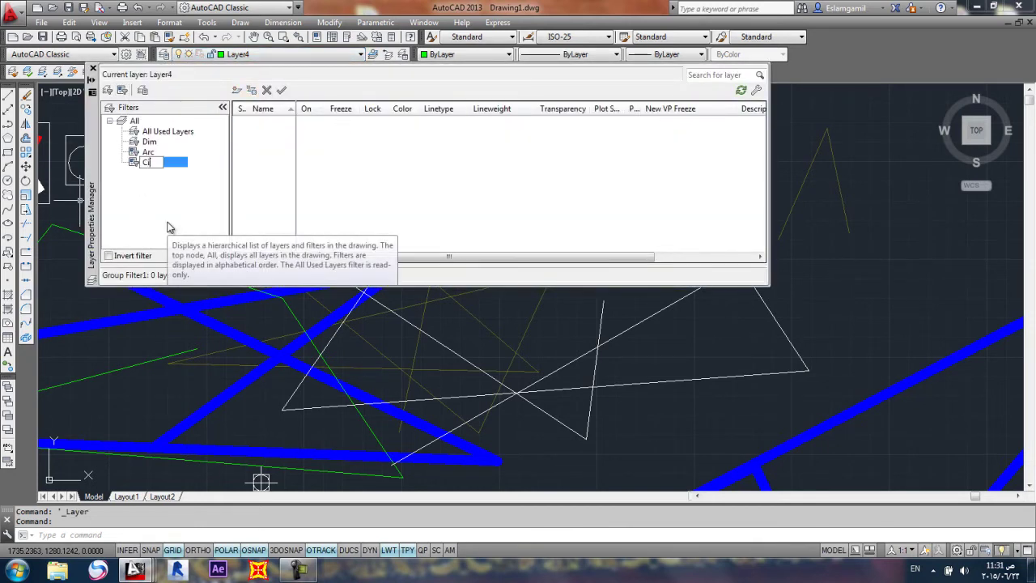
click(158, 131)
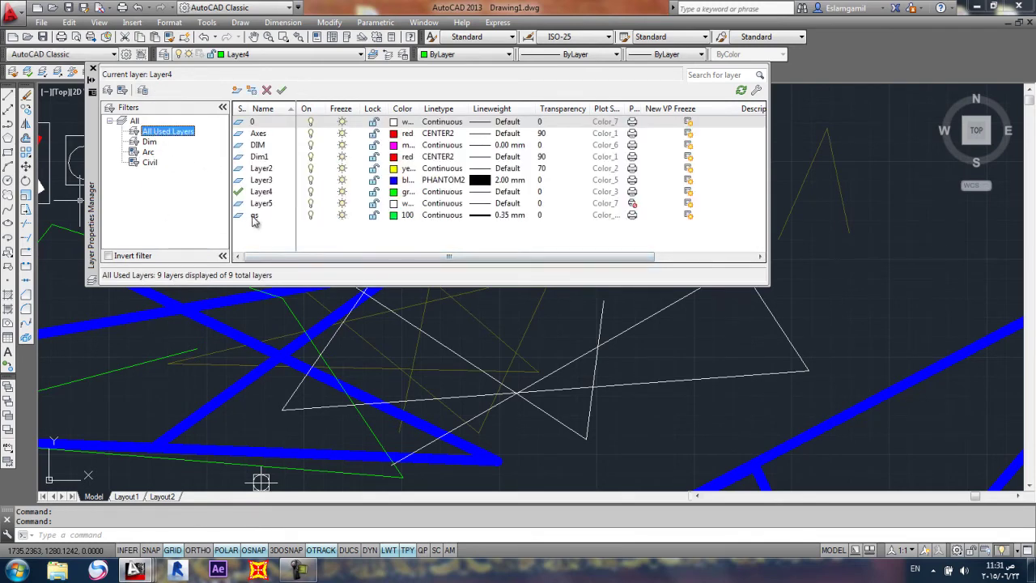
Step: Add the Layer3, Layer4, Layer5 and qs layers to the Civil group filter and display that group
drag(261, 220, 179, 177)
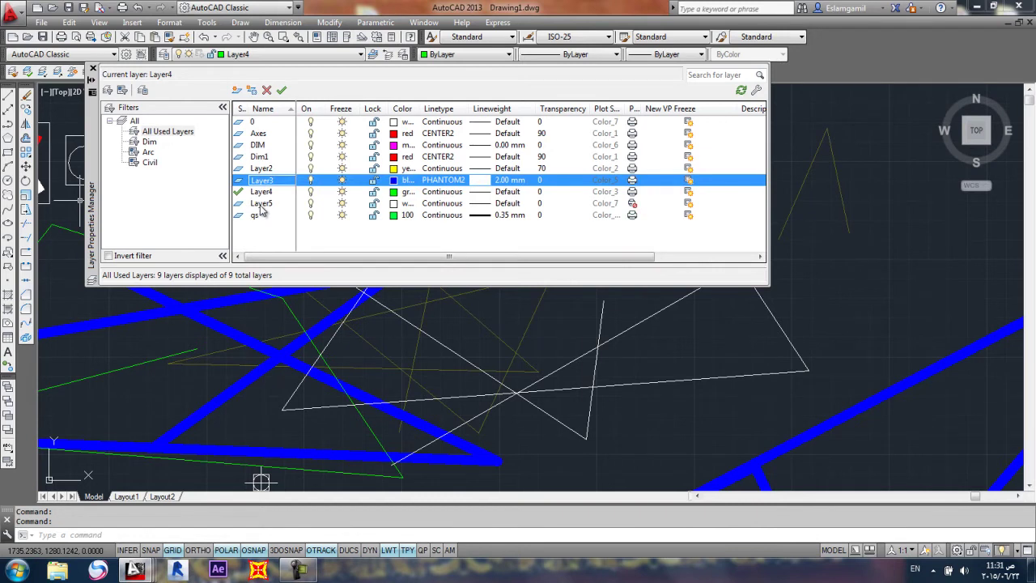
click(261, 207)
click(150, 162)
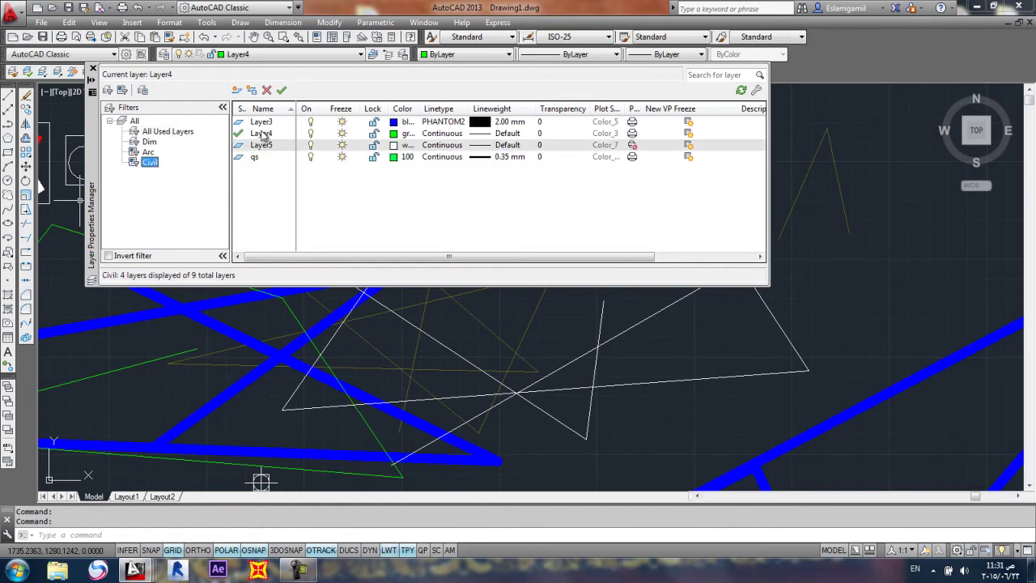
Step: Close the layer manager and check which layers the Civil filter offers as the current layer
click(148, 152)
click(93, 69)
click(243, 54)
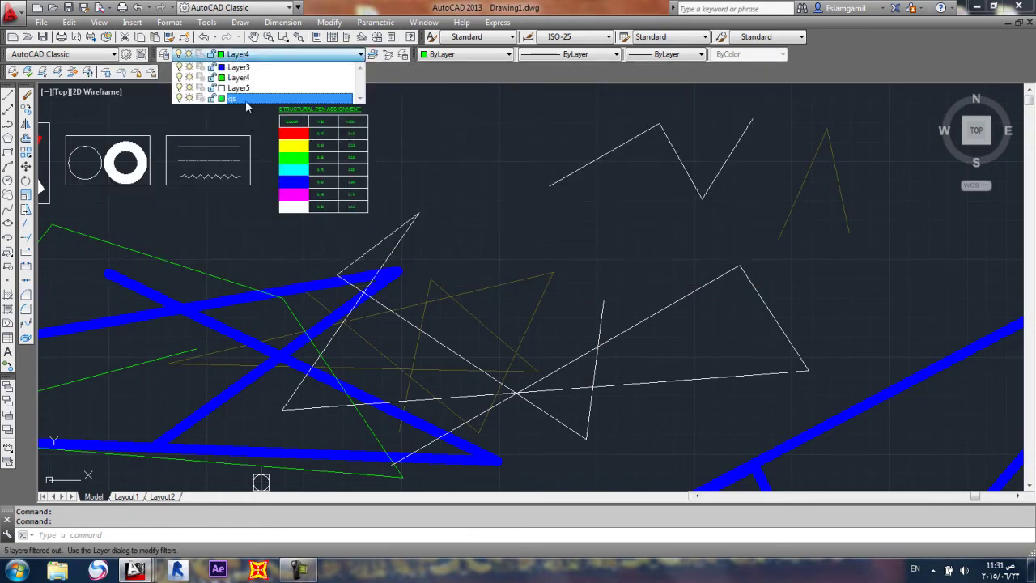
click(274, 56)
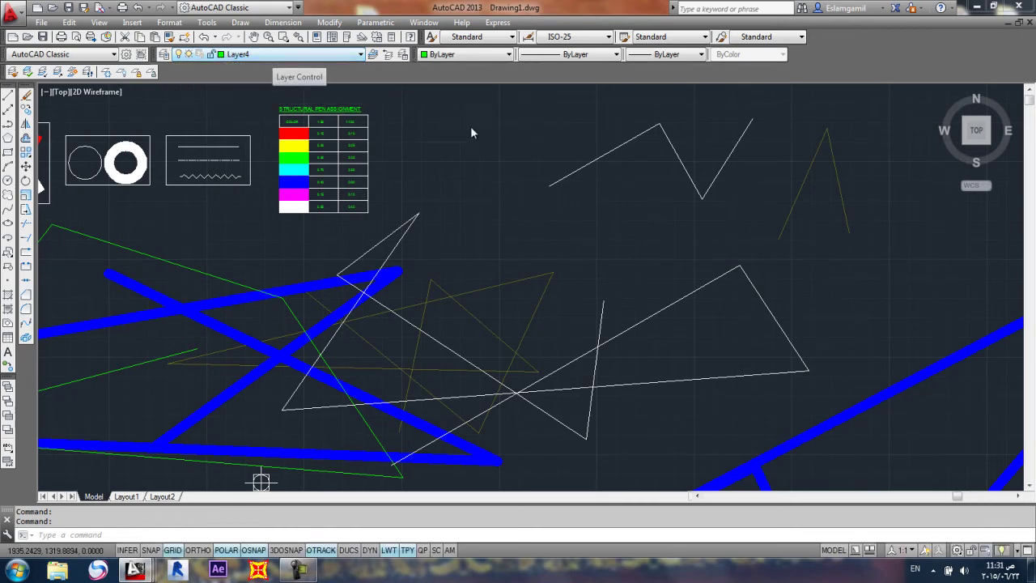
scroll(348, 122, down, 5)
middle_drag(213, 123, 203, 123)
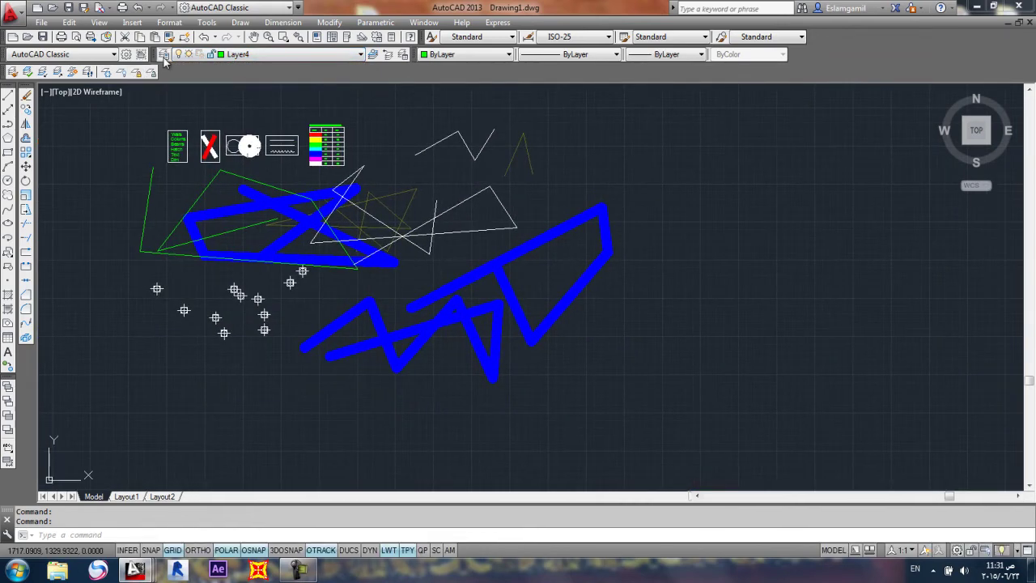
Step: Display all used layers in the Layer Properties Manager again and open the Layer States Manager
click(165, 54)
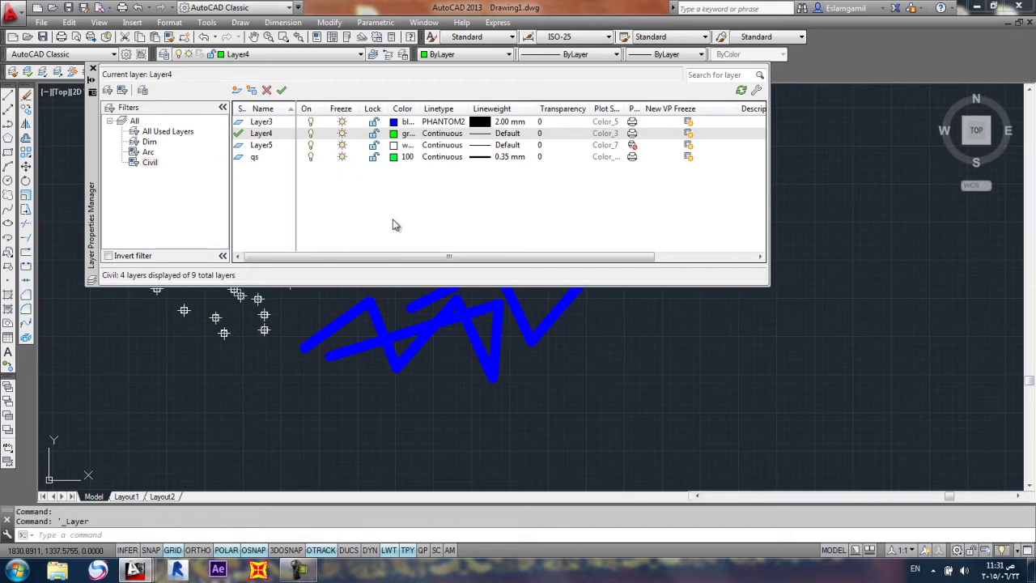
click(164, 132)
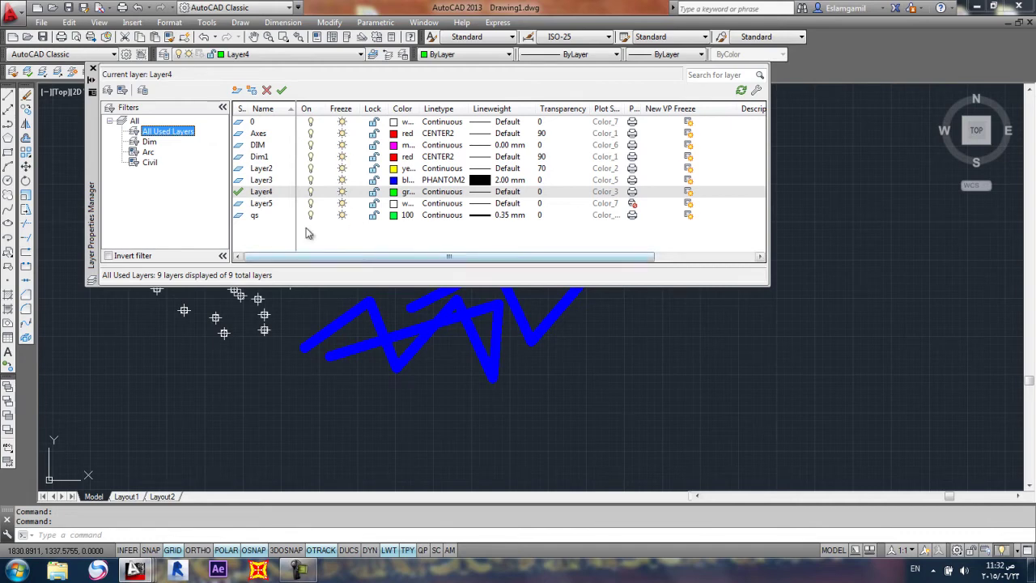
click(147, 93)
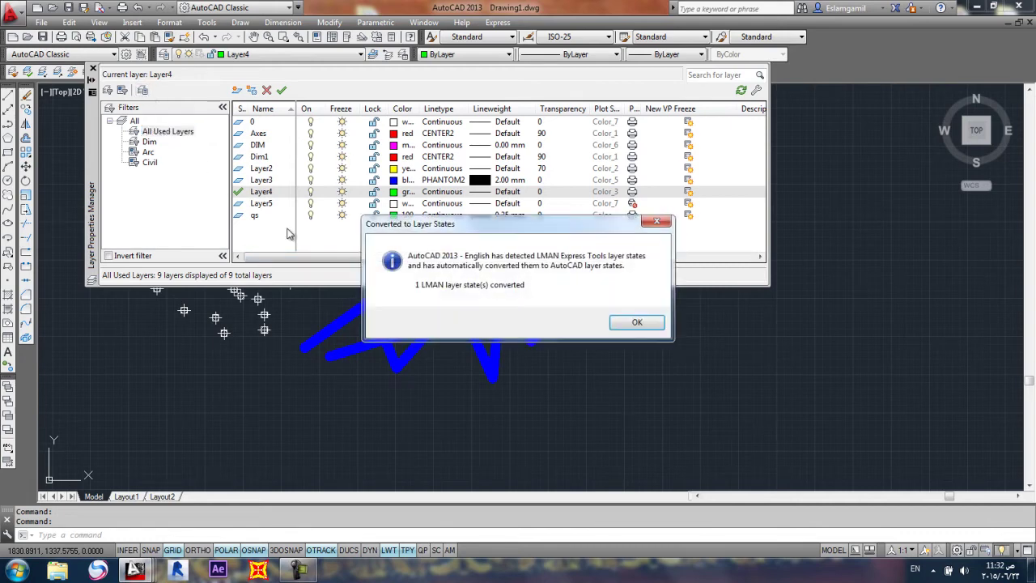
click(645, 327)
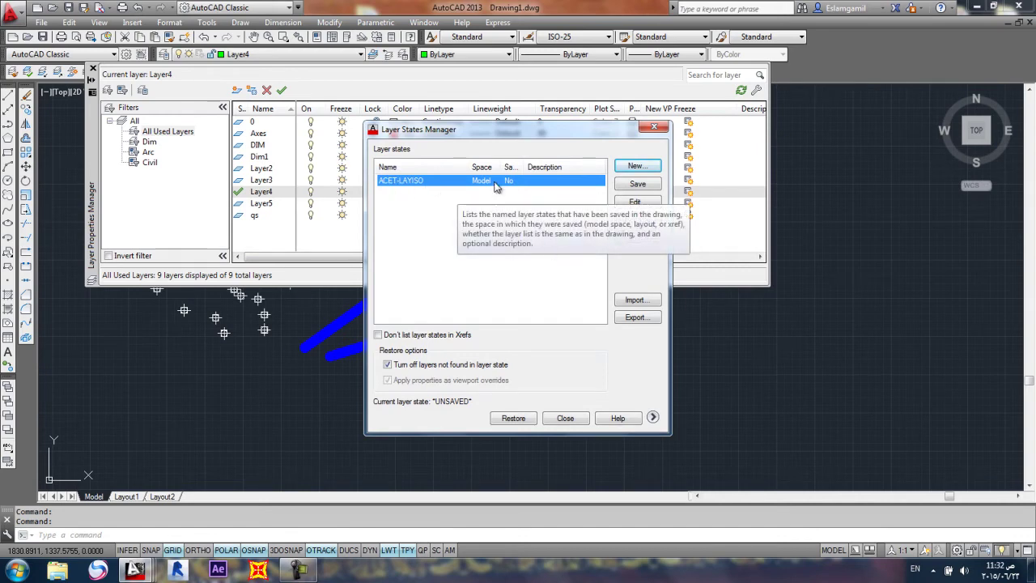
Step: Export the ACET-LAYISO layer state to the Desktop under the file name Layers and close the layer managers
click(636, 318)
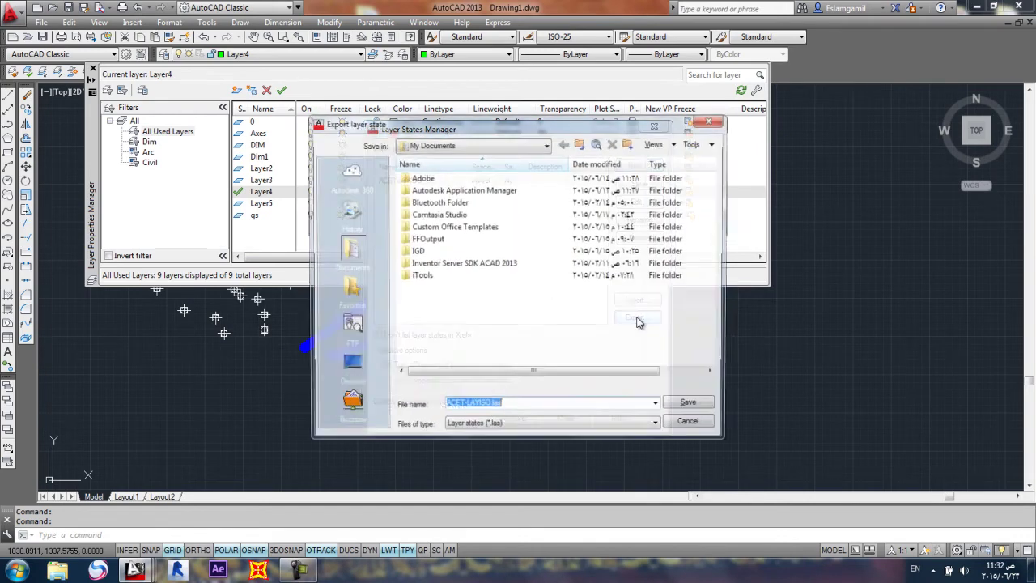
click(366, 378)
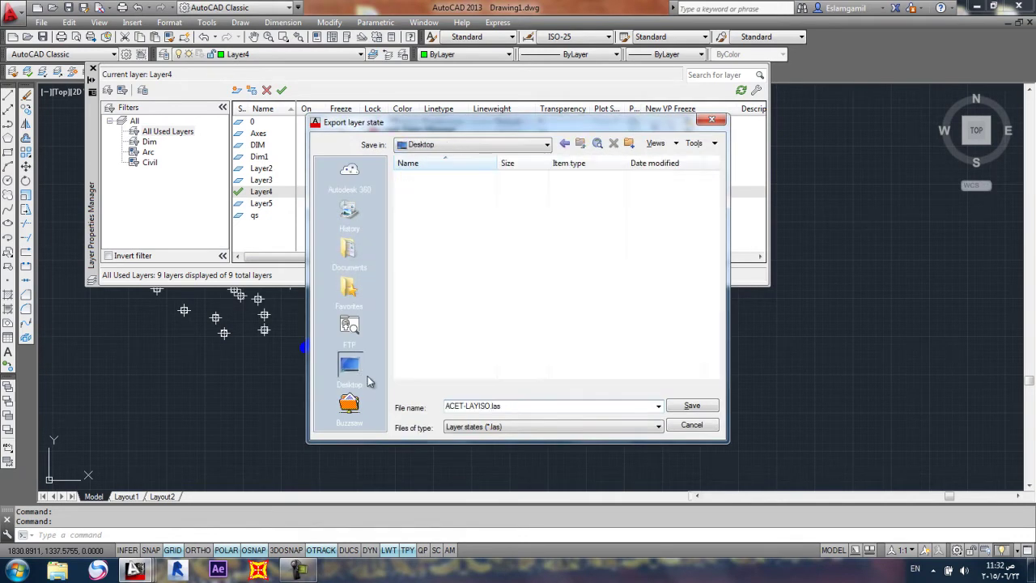
double_click(506, 405)
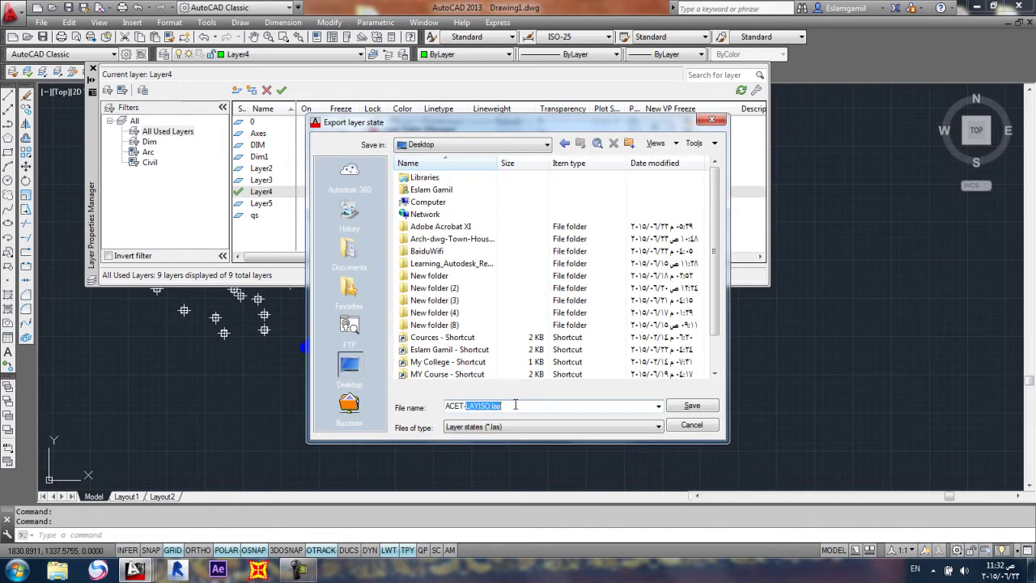
drag(515, 405, 437, 411)
text(Layers)
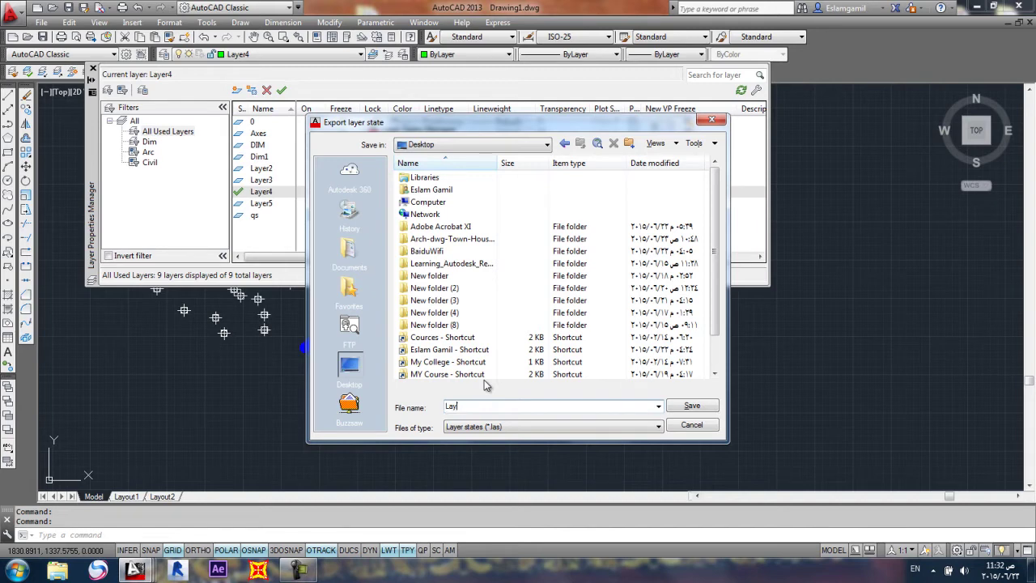
click(696, 407)
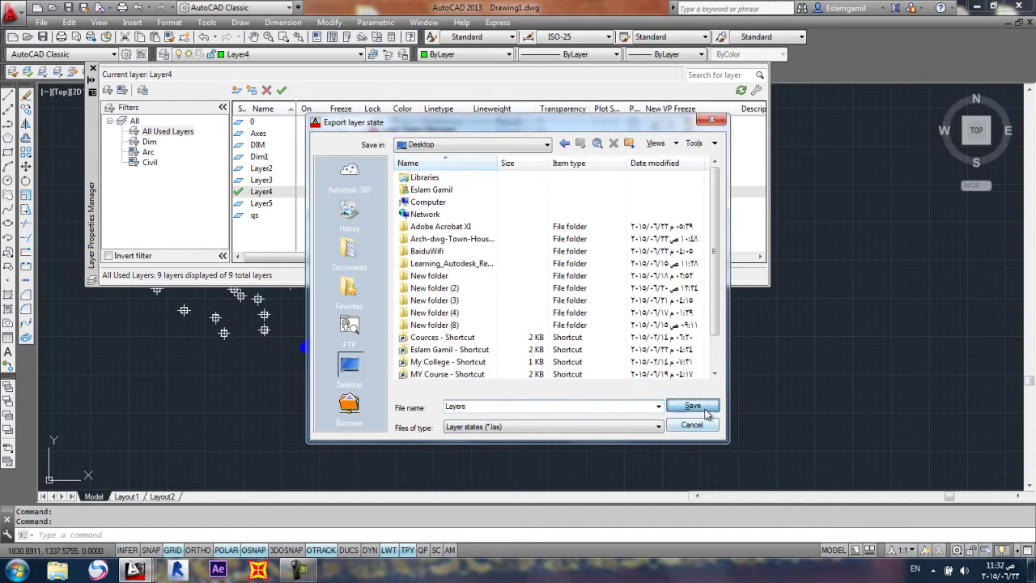
click(565, 419)
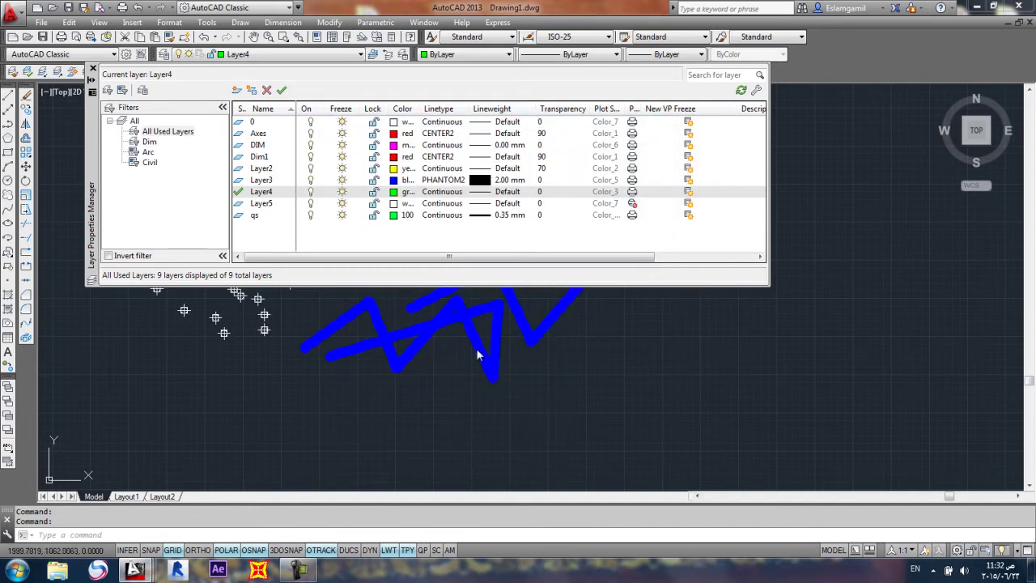
click(93, 70)
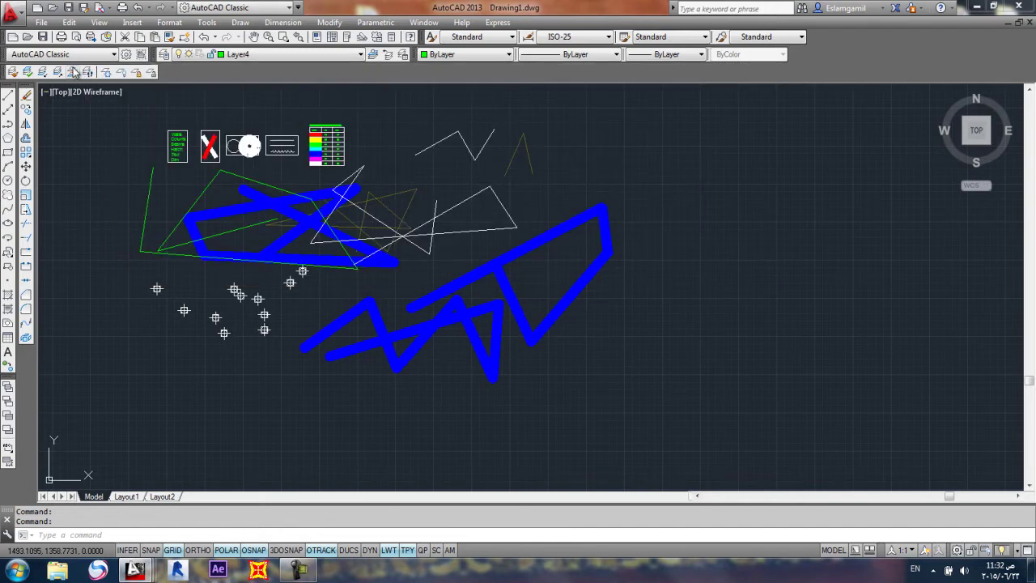
Step: Create a new drawing from the acadiso.dwt template and check its list of available layers
click(12, 37)
click(687, 405)
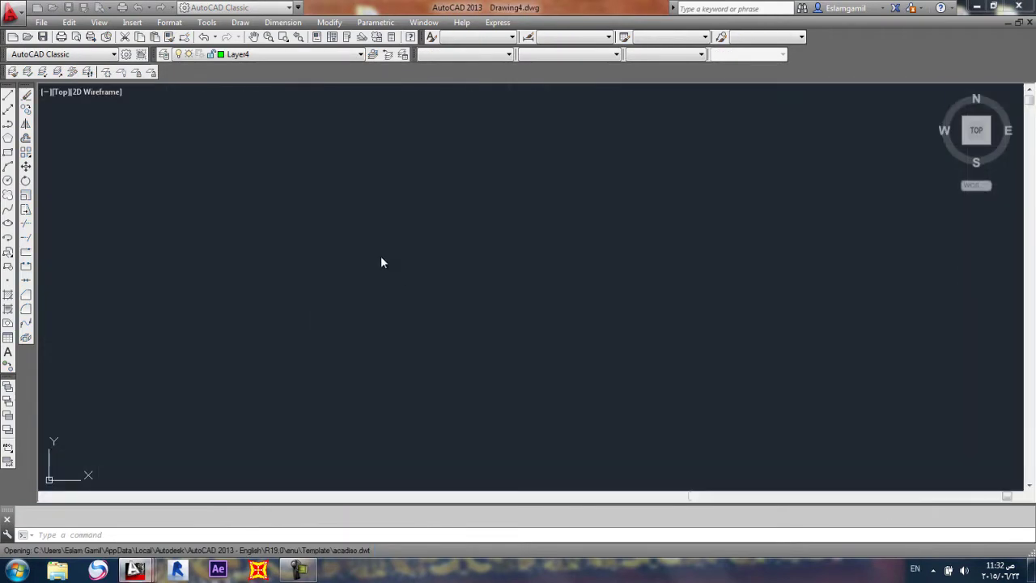
click(295, 54)
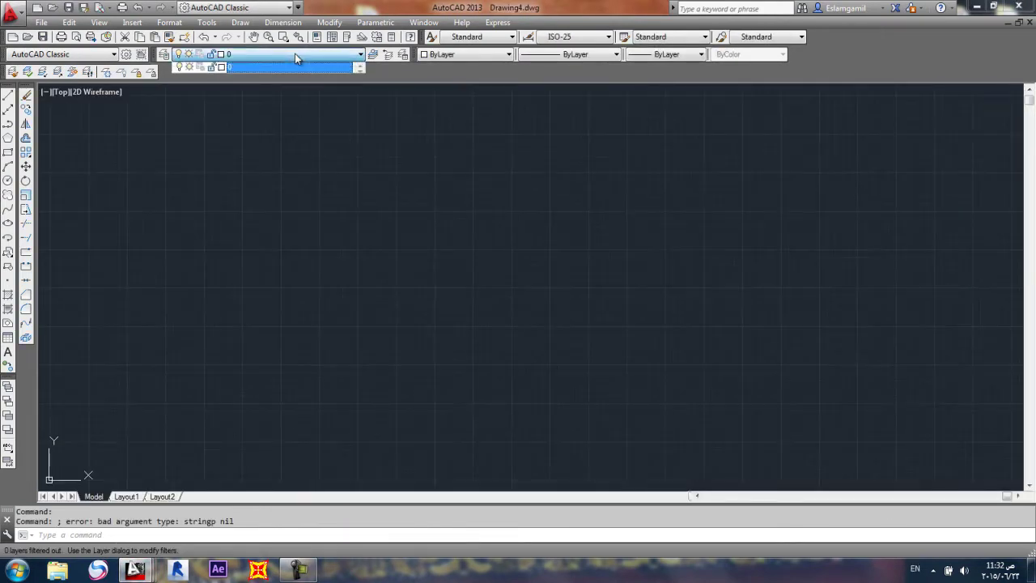
click(184, 61)
Step: Import the Layers layer state file (*.las) from the Desktop through the Layer States Manager and restore its layers in the new drawing
click(165, 54)
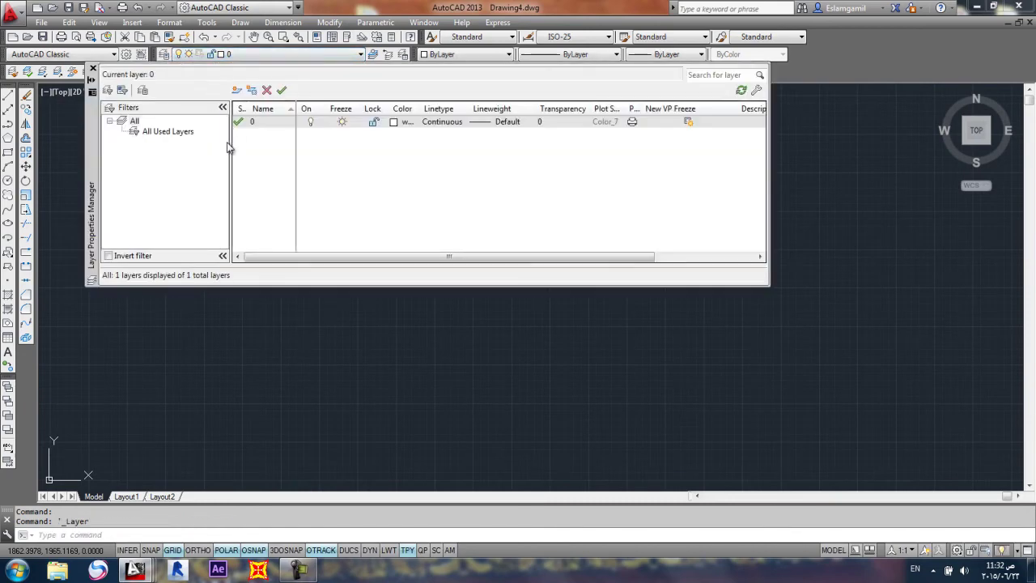
click(143, 90)
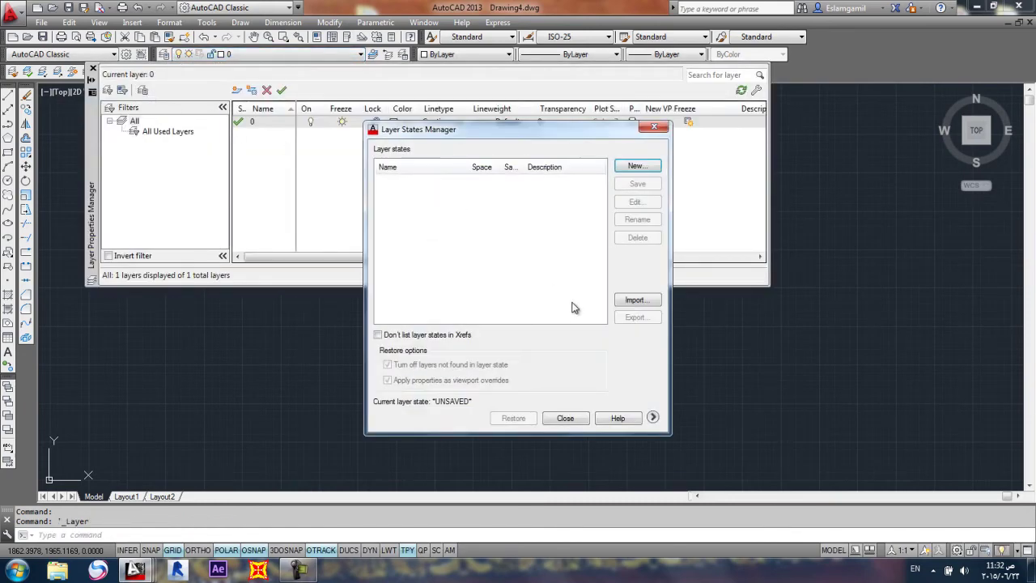
click(636, 301)
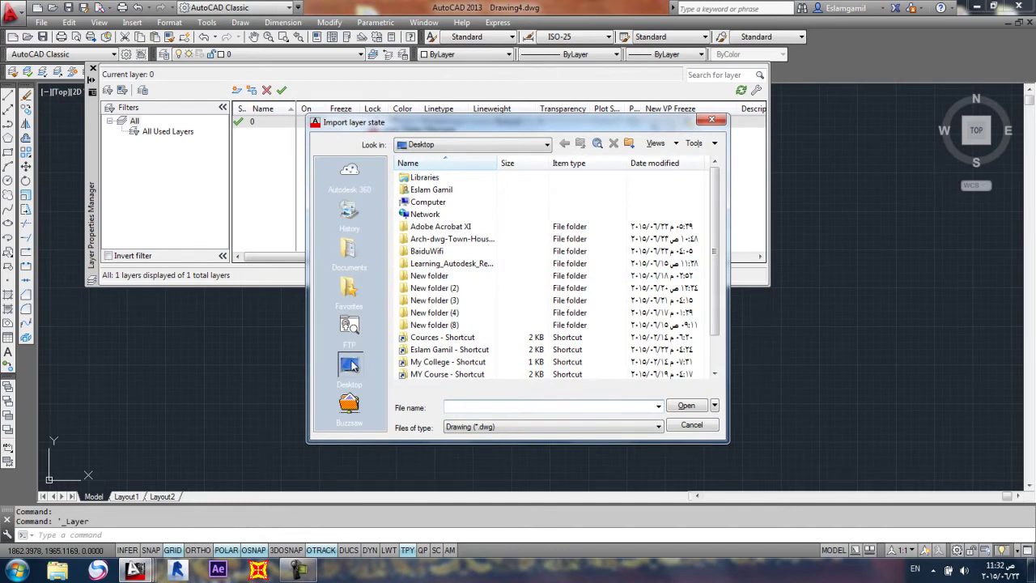
scroll(701, 203, down, 1)
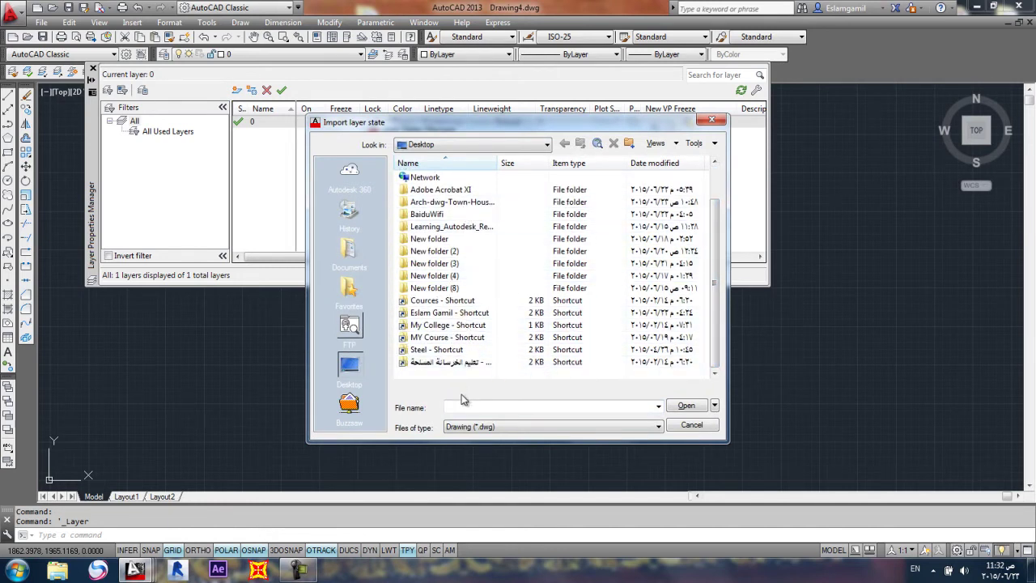
click(502, 427)
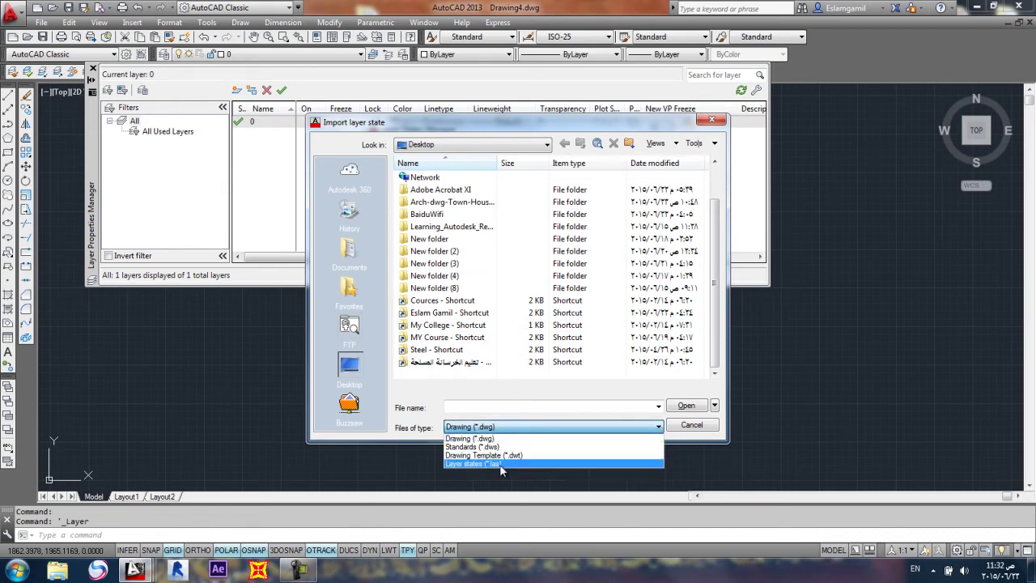
click(500, 464)
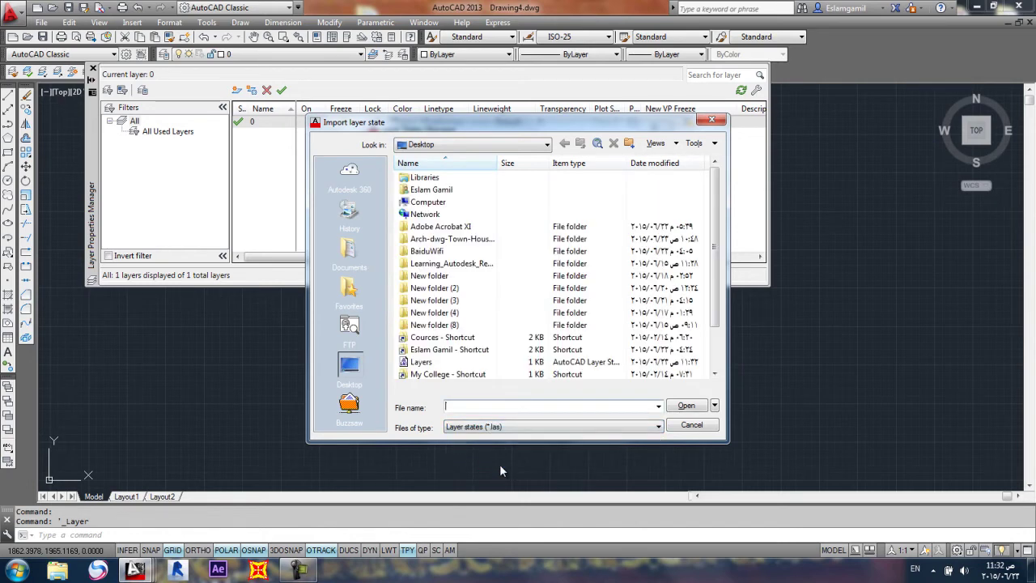
click(421, 363)
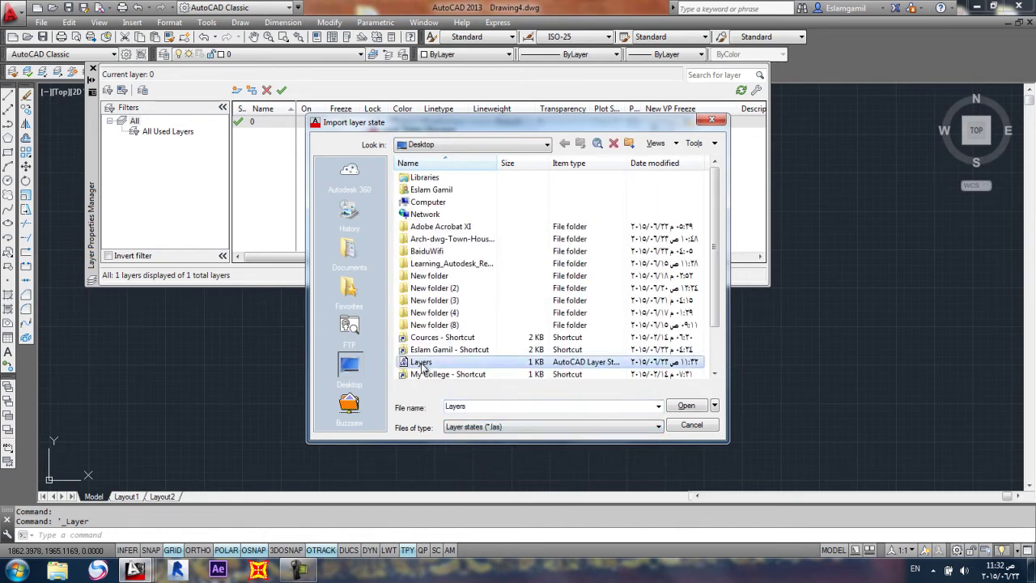
click(687, 406)
click(584, 319)
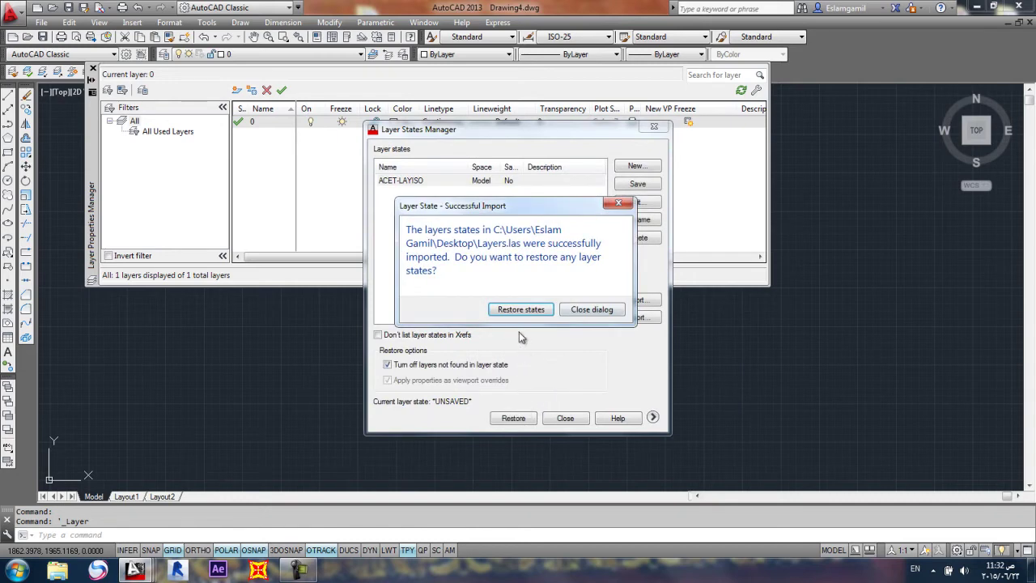
click(521, 309)
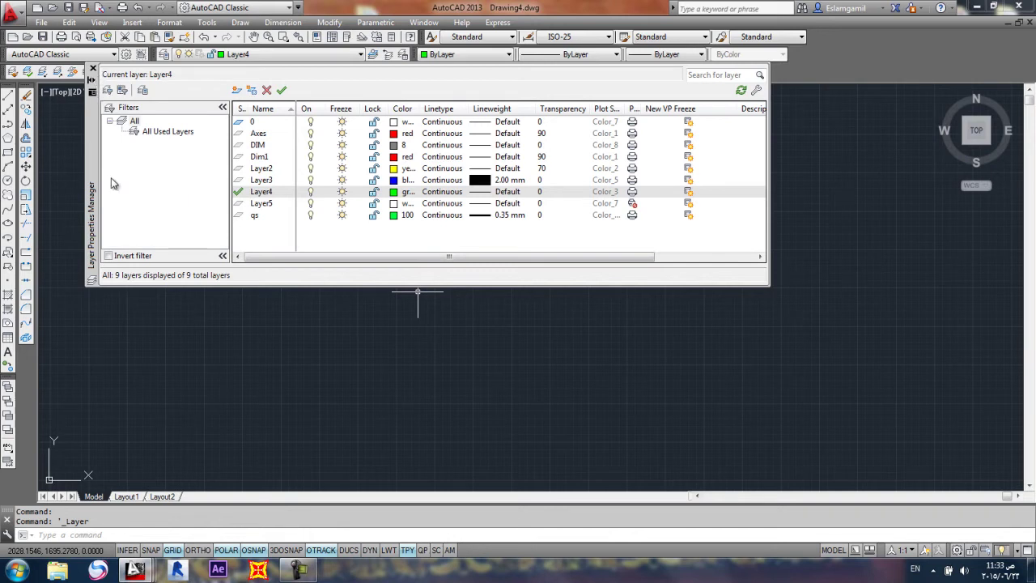
click(92, 70)
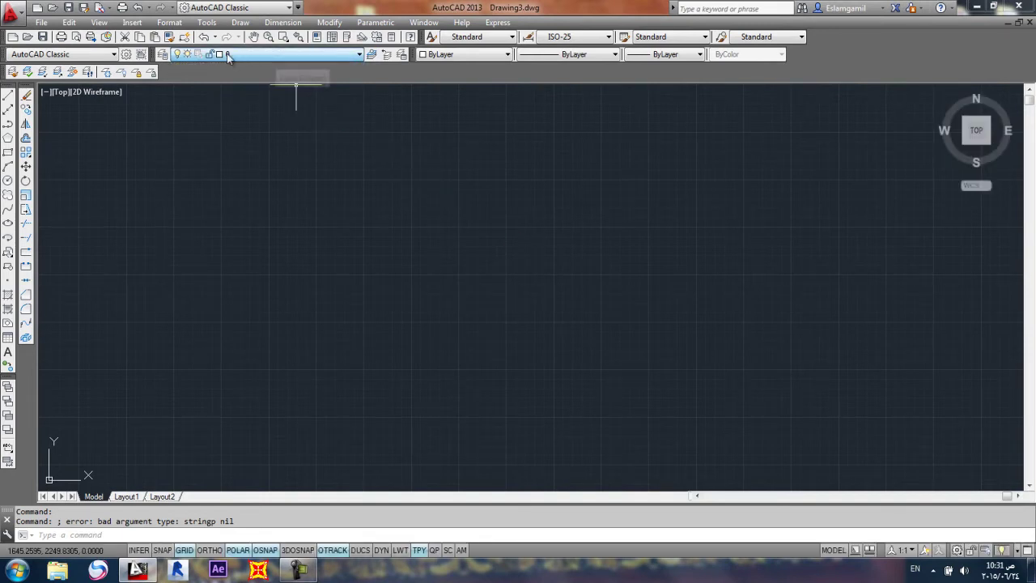
Step: Create a new layer named Axes in Drawing3 and set its color to red
click(162, 55)
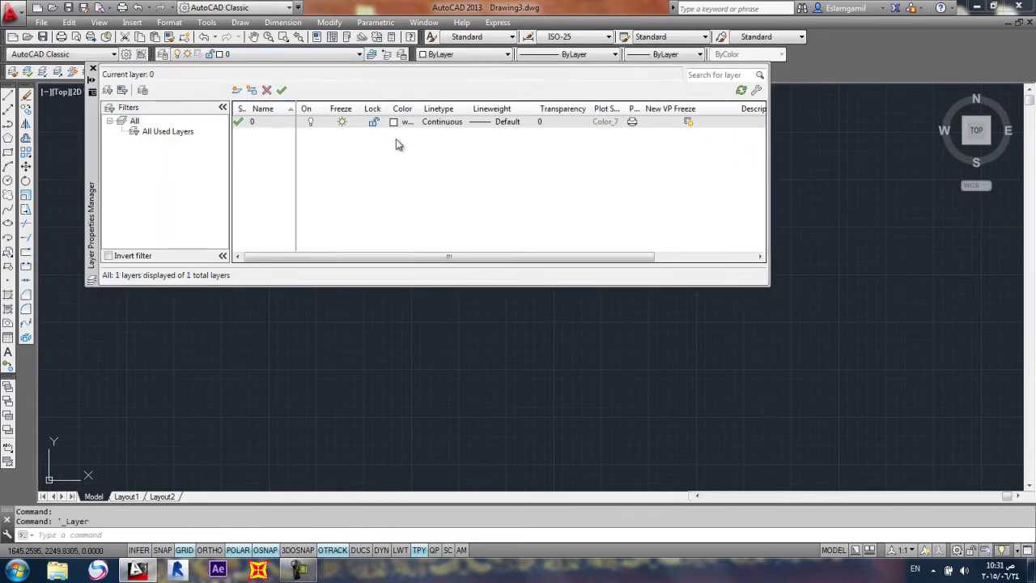
click(237, 90)
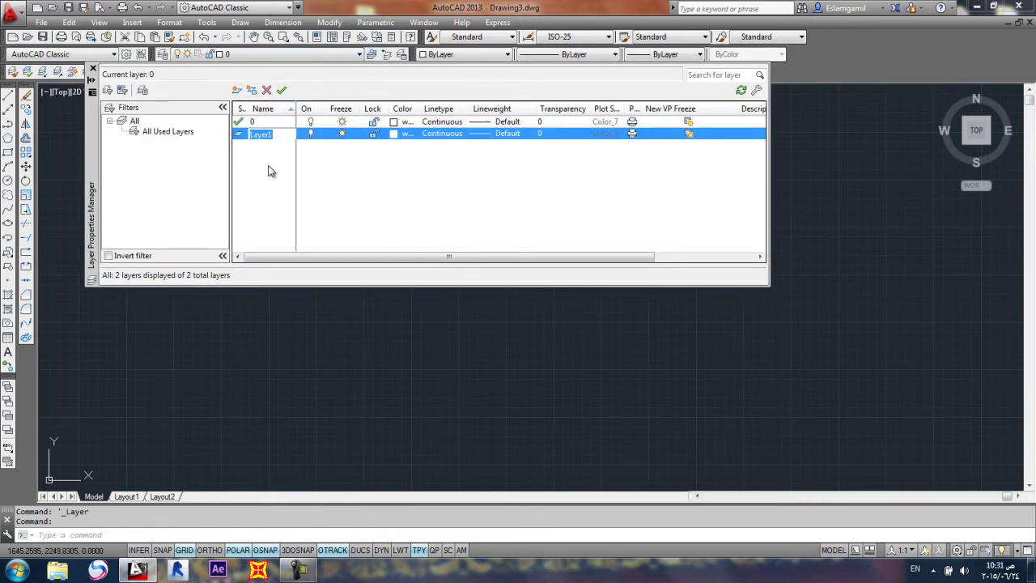
text(Axes)
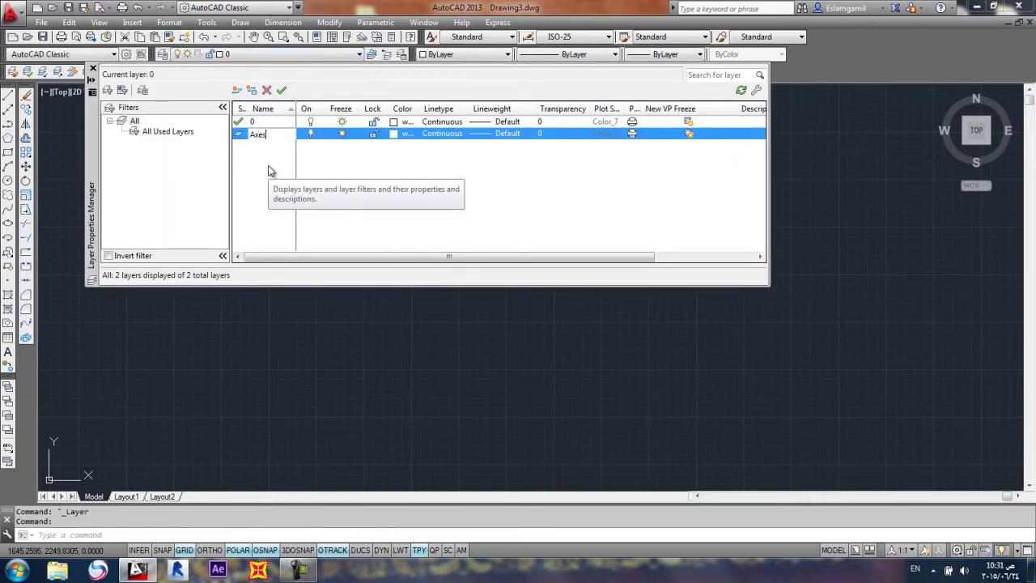
key(Return)
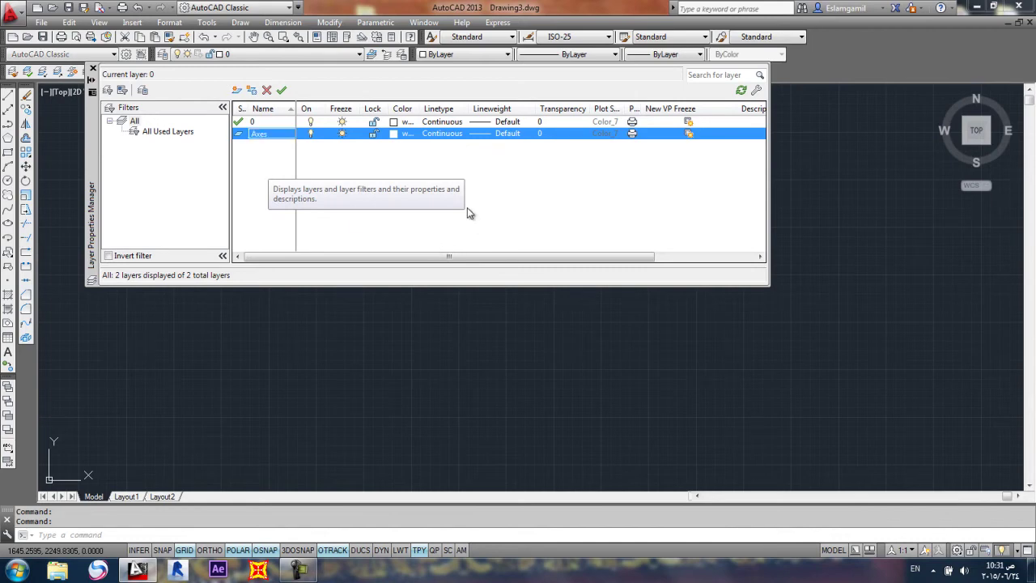
click(394, 136)
click(418, 312)
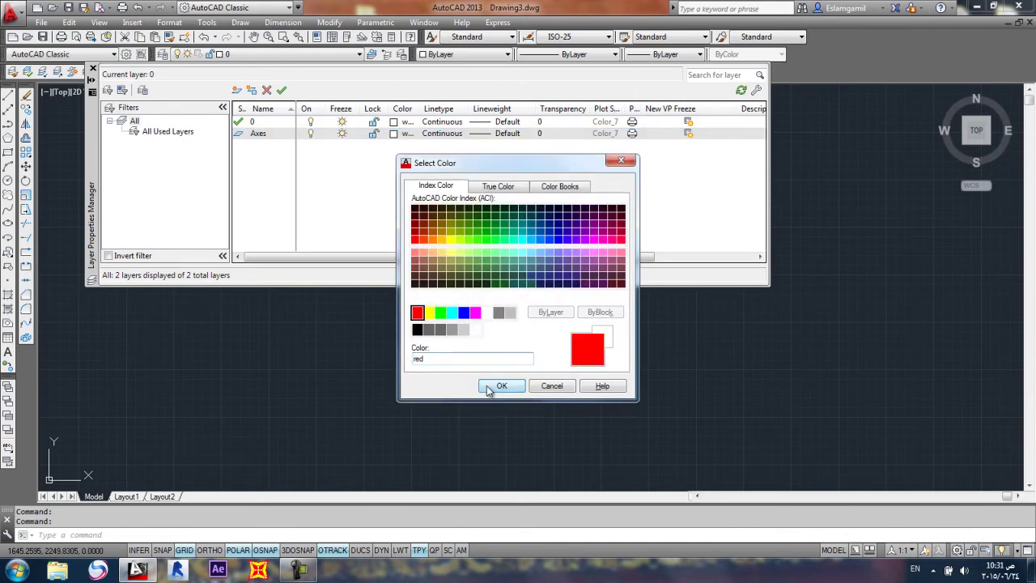
click(500, 386)
Step: Load the CENTER2 linetype from acadiso.lin, assign it to the Axes layer, and close the layer manager
click(450, 135)
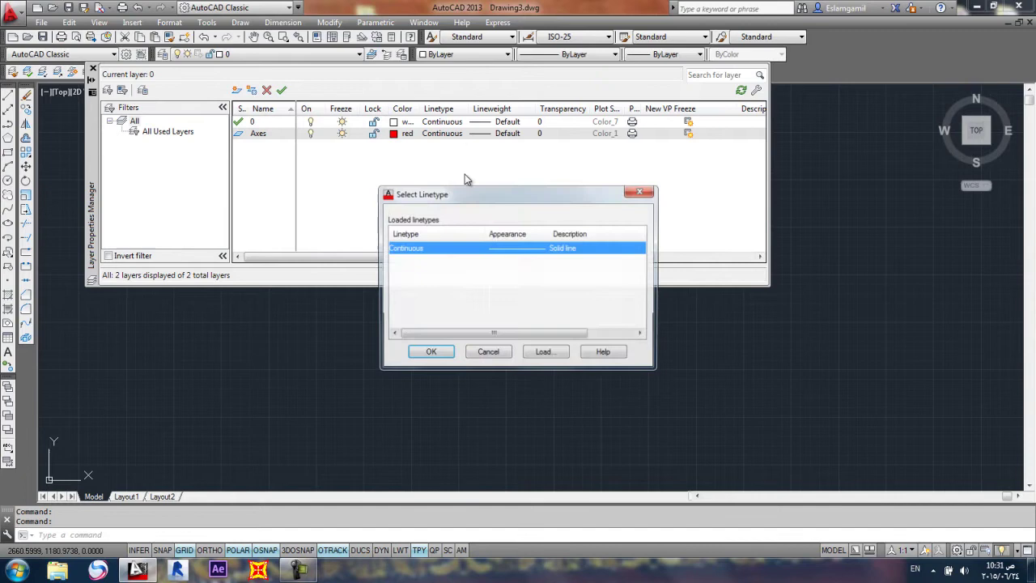
click(547, 356)
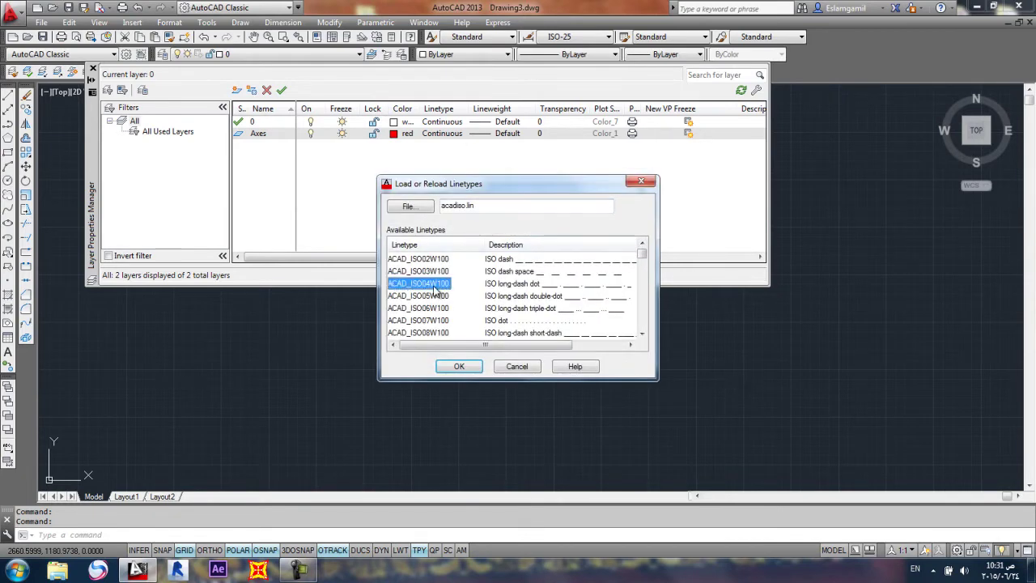
key(c)
click(414, 270)
click(458, 366)
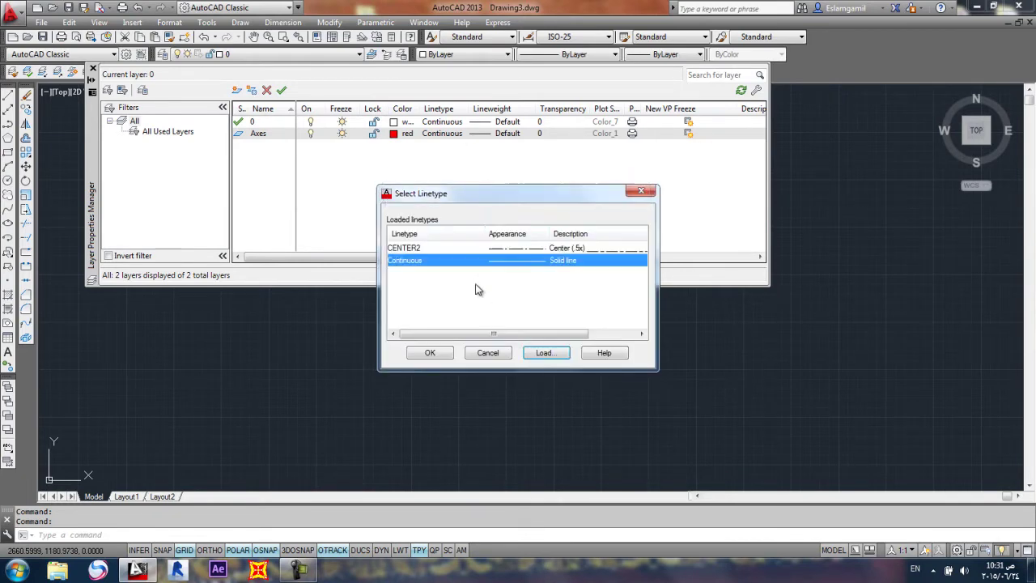
click(496, 248)
click(430, 352)
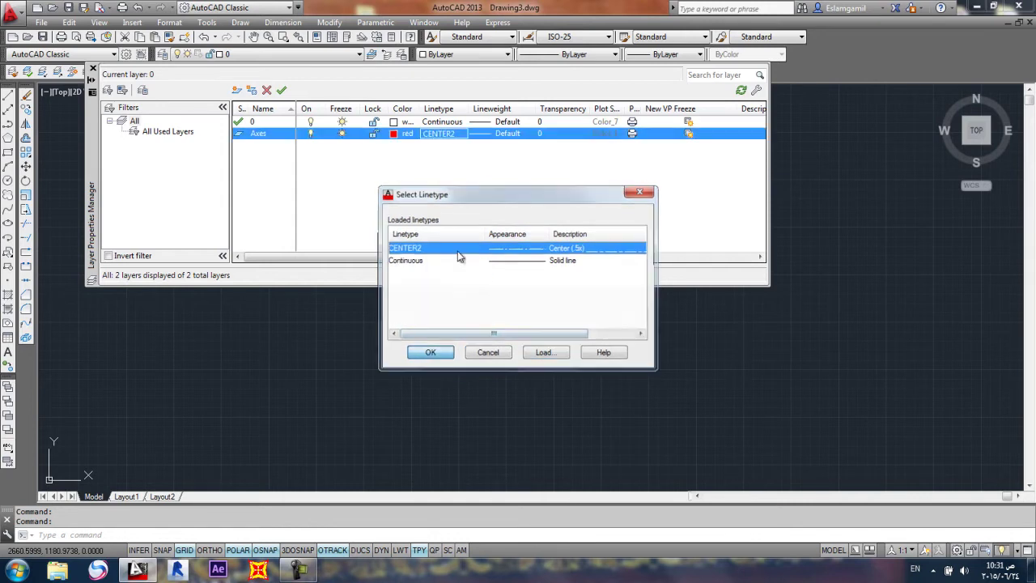
click(92, 70)
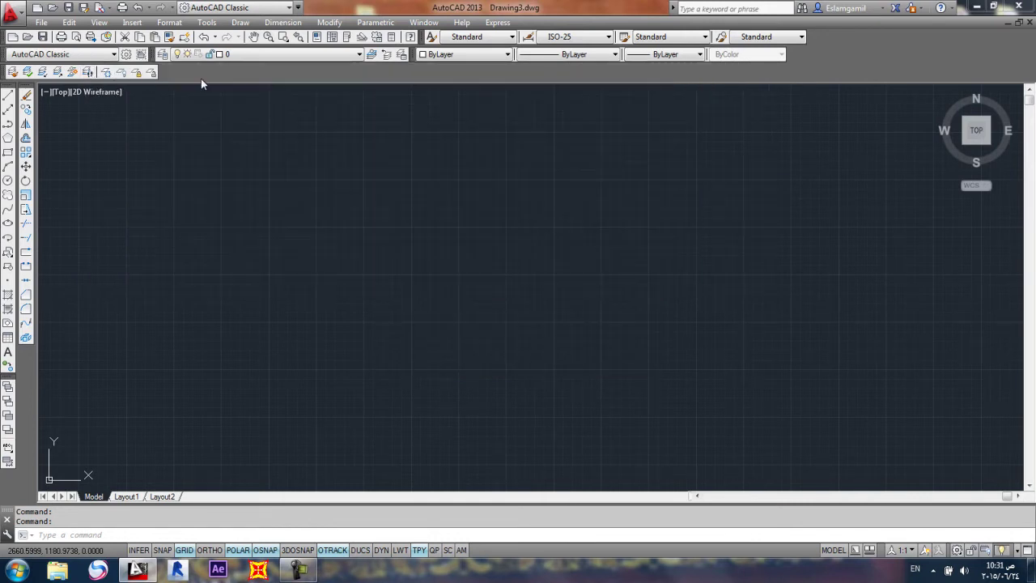
Step: Make Axes the current layer and draw a long horizontal line across the upper part of the drawing area
click(206, 54)
click(243, 77)
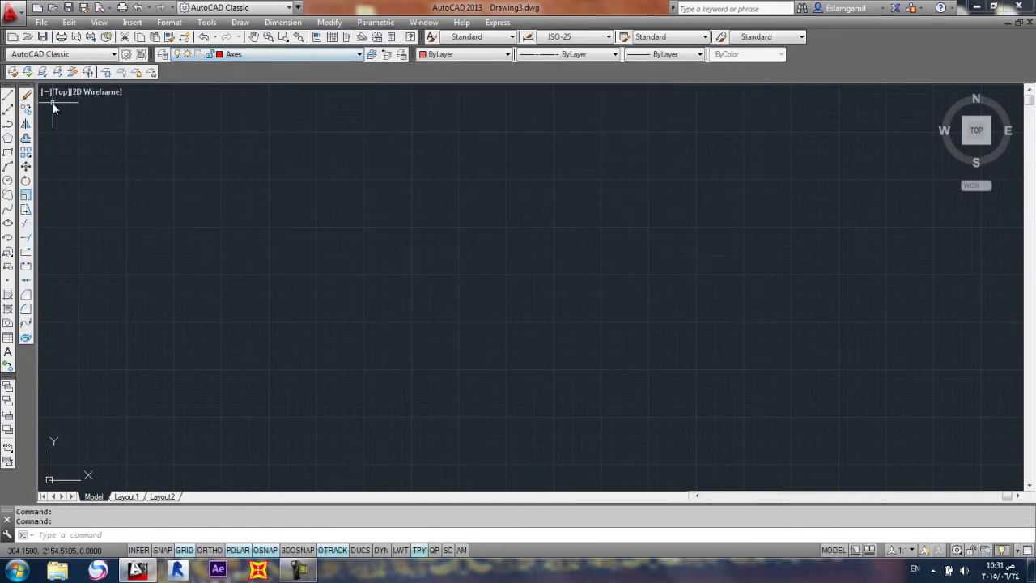
click(9, 95)
click(250, 188)
click(704, 189)
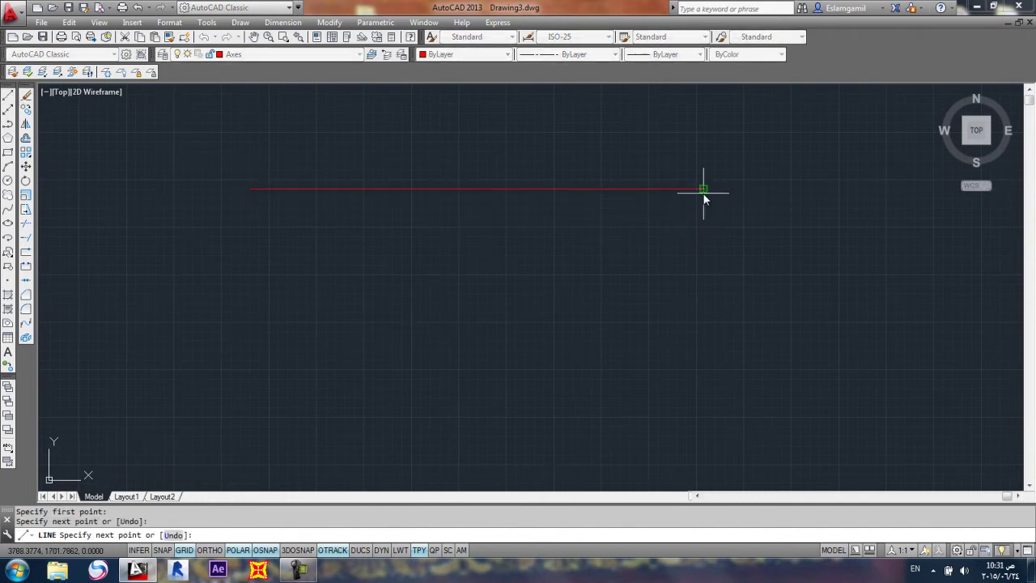
key(Return)
Step: Draw two more horizontal lines below the first, the middle one about 2440 units long and the lowest slightly longer
key(Return)
click(250, 282)
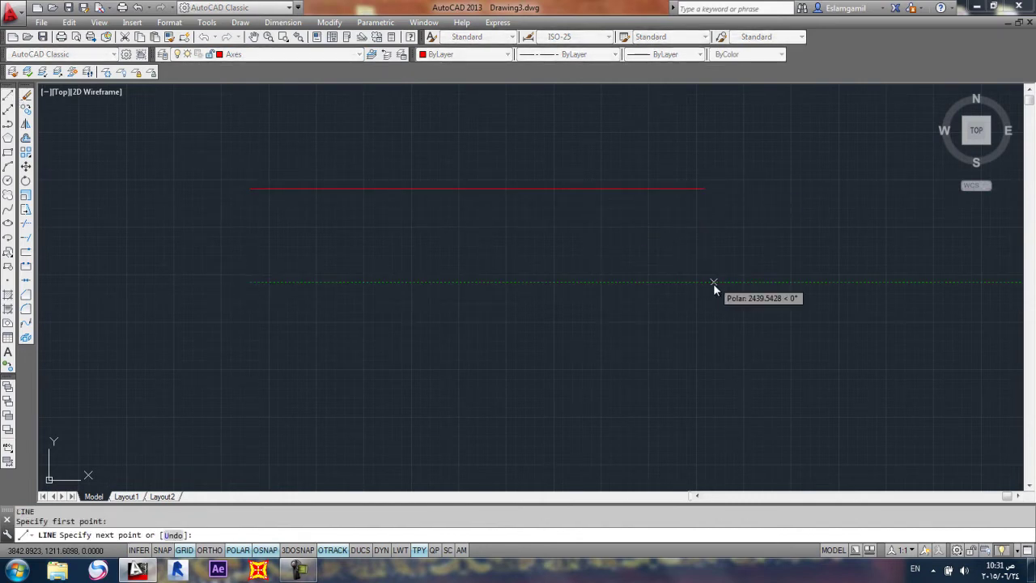
click(713, 283)
key(Return)
key(Return)
click(227, 352)
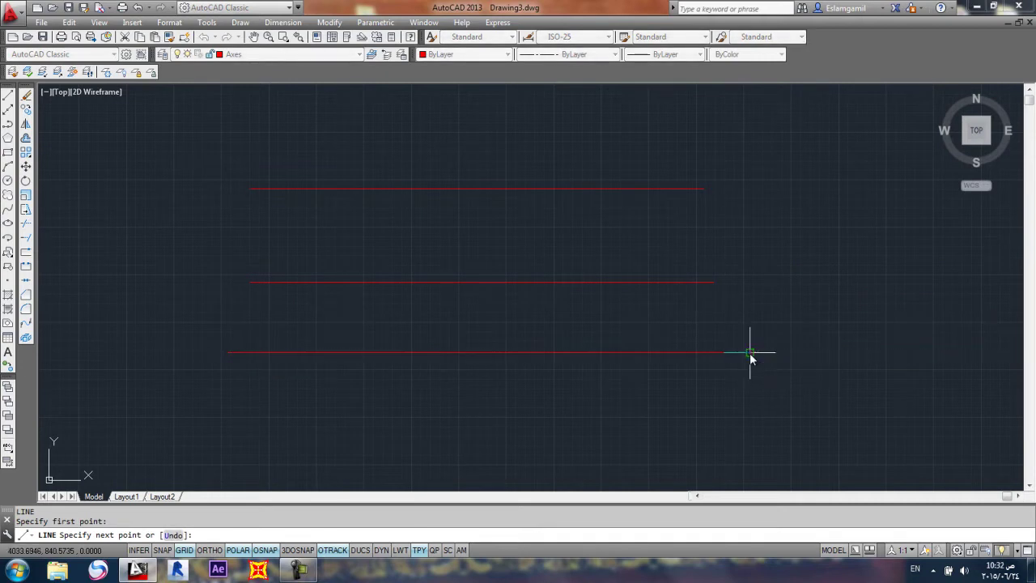
click(745, 352)
key(Return)
Step: Set the global linetype scale factor to 2 in the Linetype Manager
middle_drag(574, 186, 583, 196)
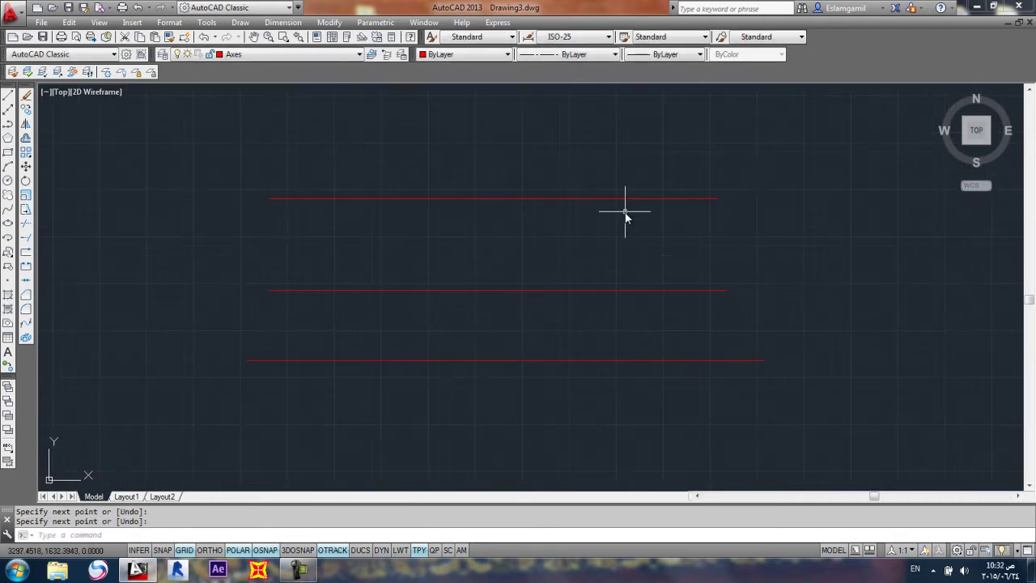
scroll(543, 230, up, 5)
middle_drag(521, 155, 530, 196)
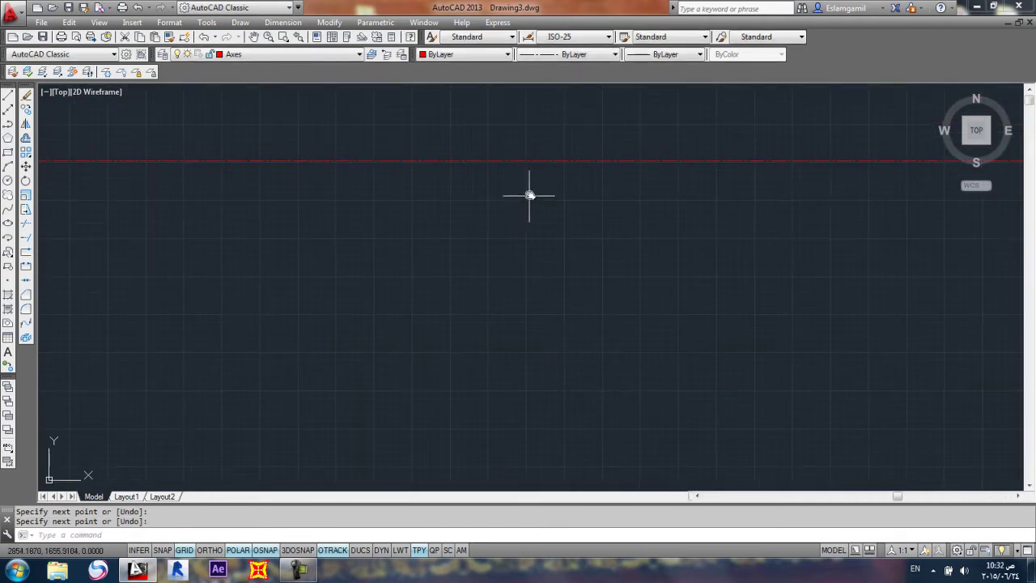
scroll(645, 162, down, 2)
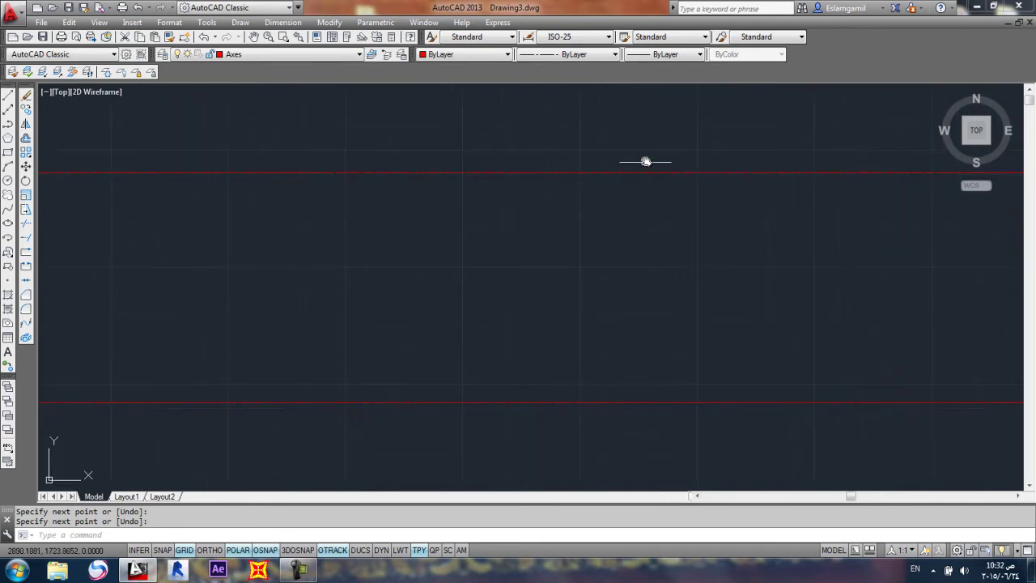
scroll(645, 162, down, 4)
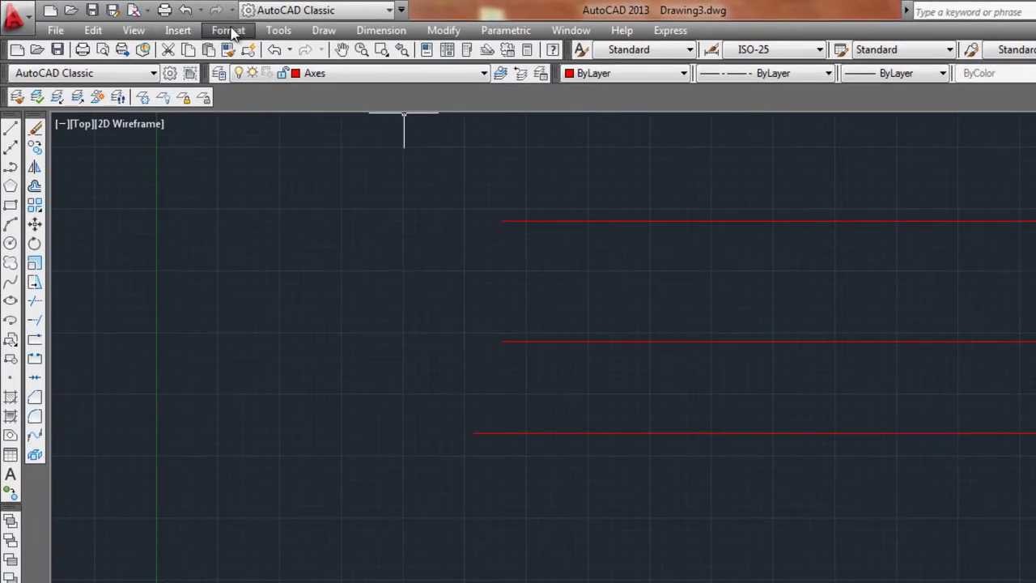
click(229, 29)
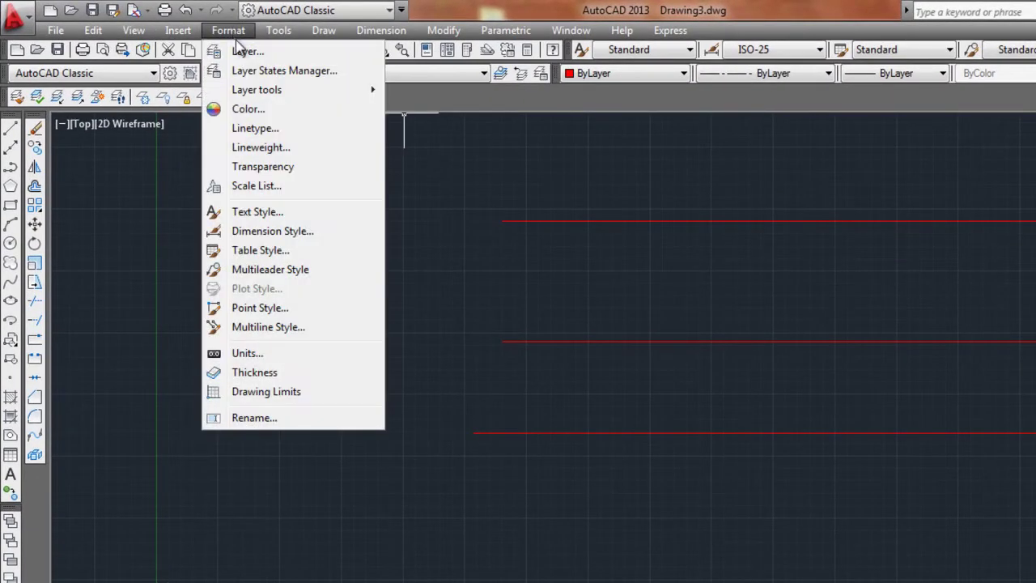
click(279, 129)
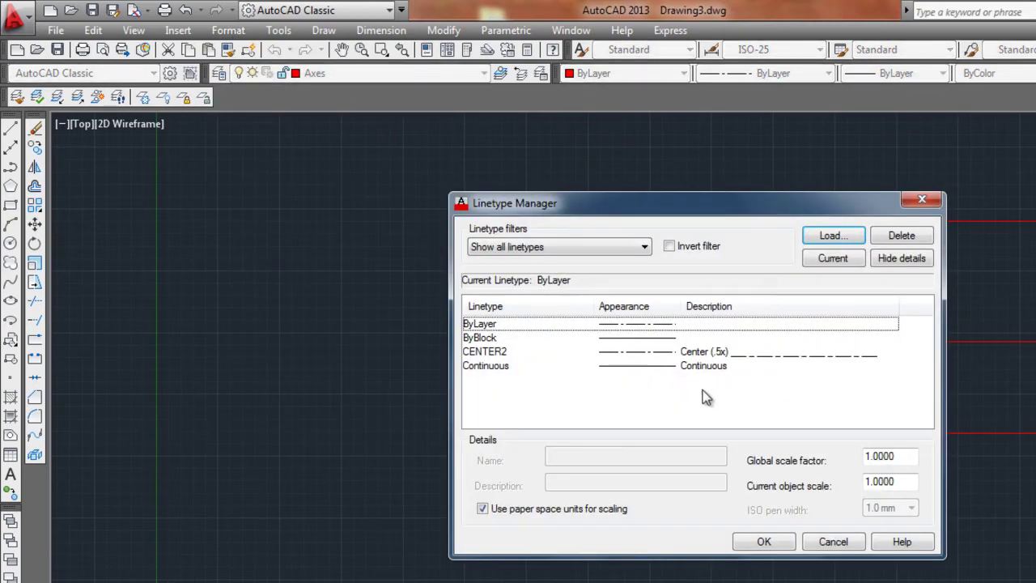
click(884, 258)
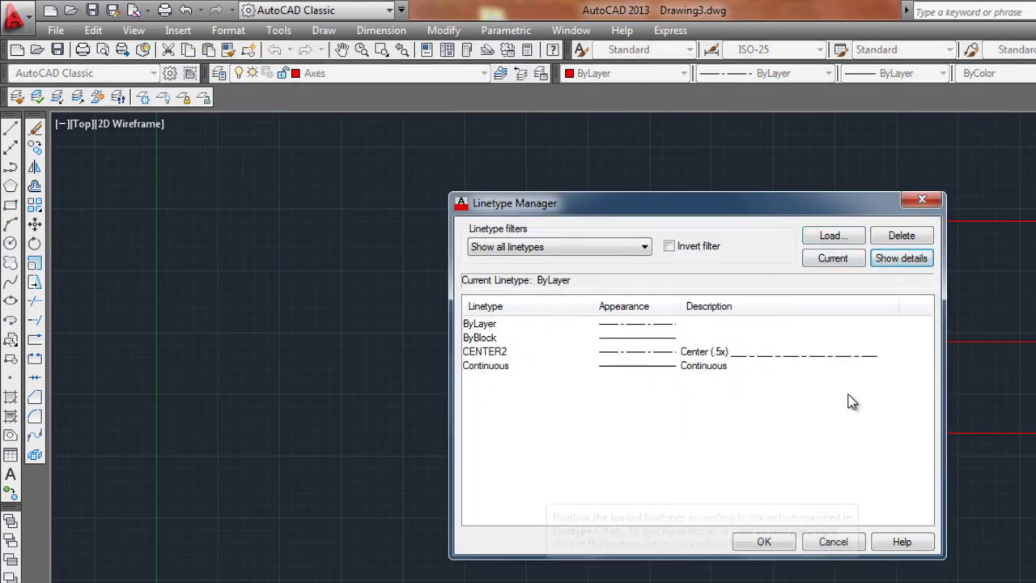
click(909, 262)
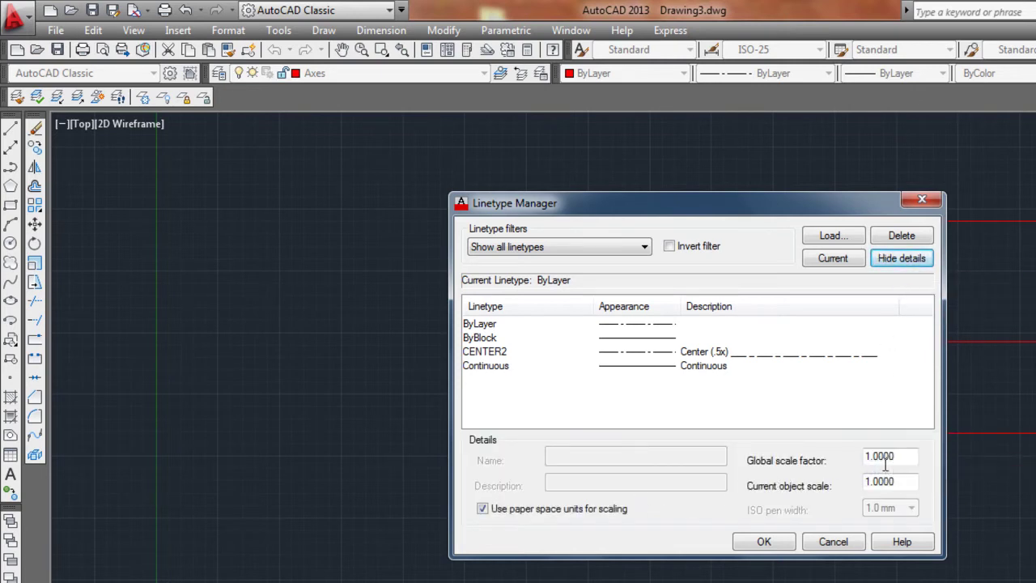
double_click(913, 455)
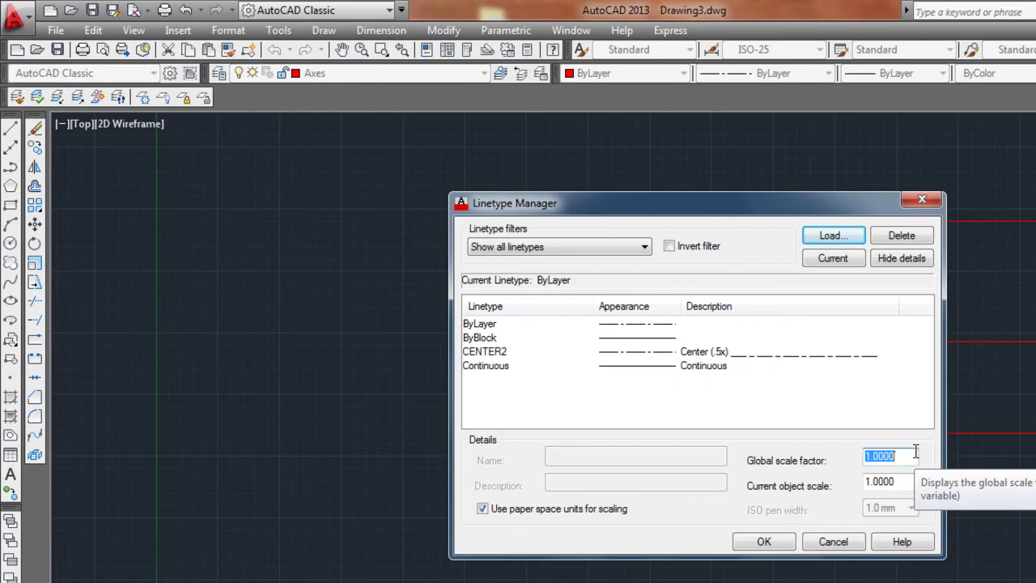
text(2)
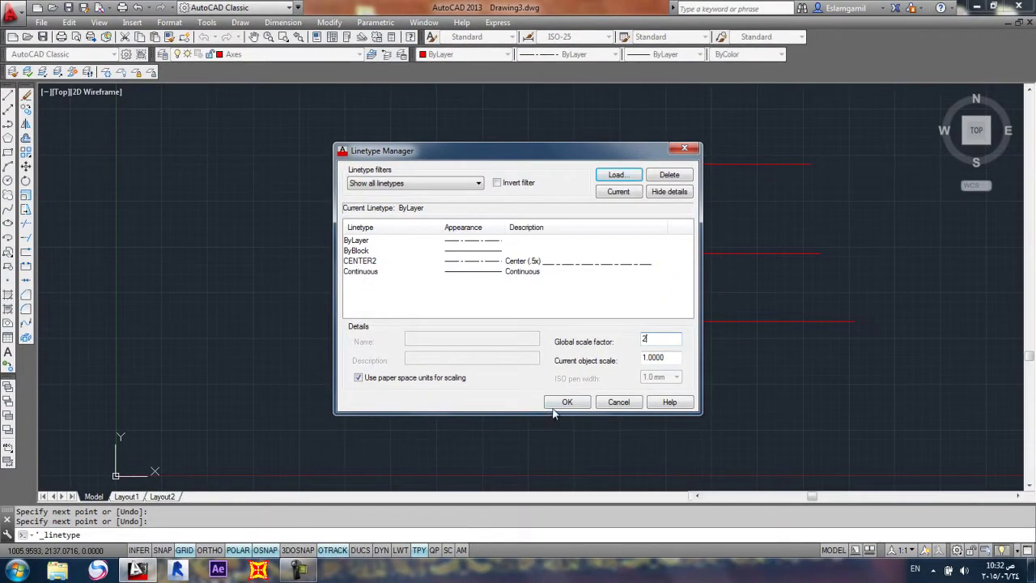
click(554, 408)
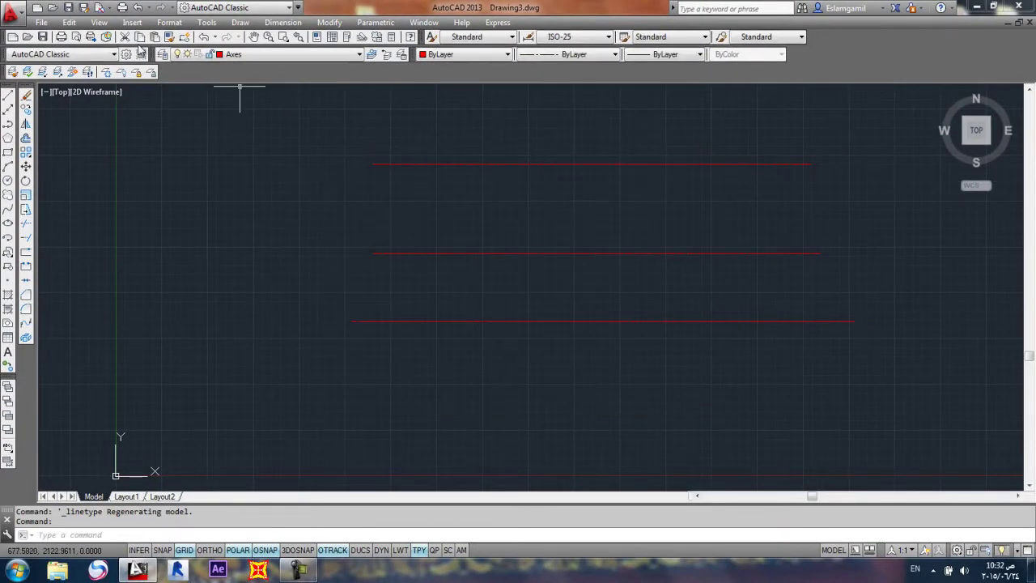
Step: Set the global linetype scale factor to 5 in the Linetype Manager
click(169, 22)
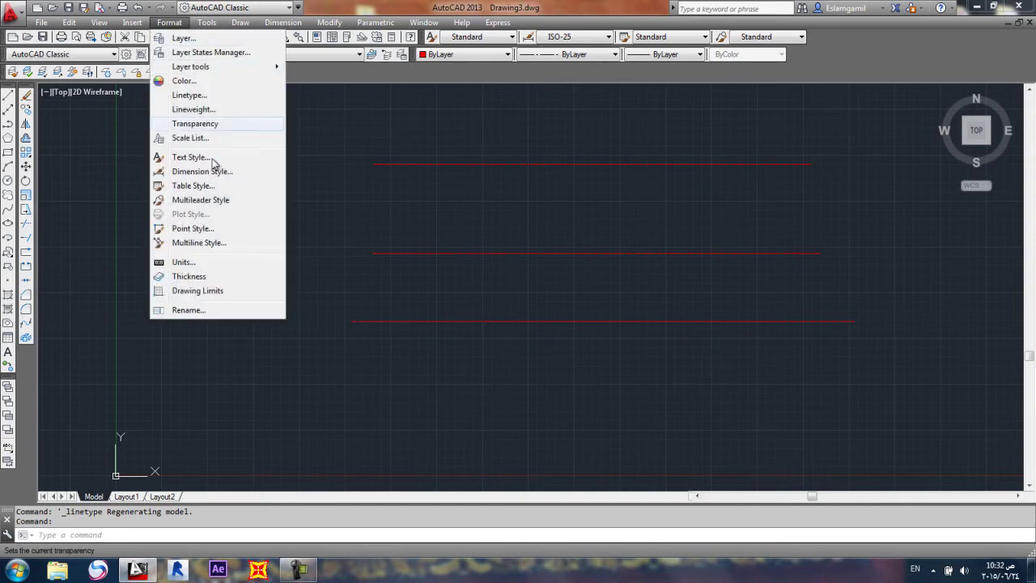
click(209, 97)
click(658, 338)
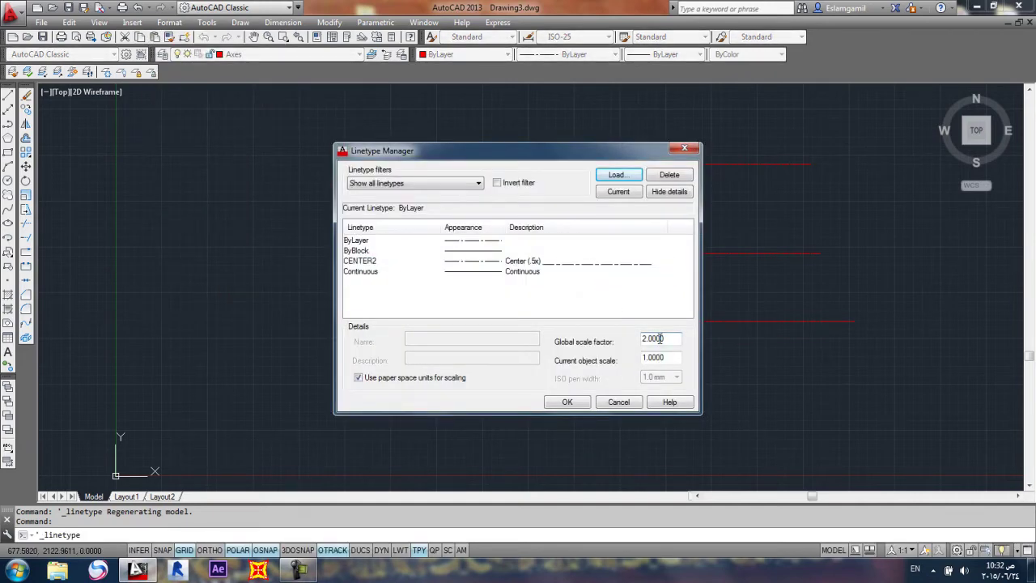
double_click(660, 339)
text(5)
click(567, 401)
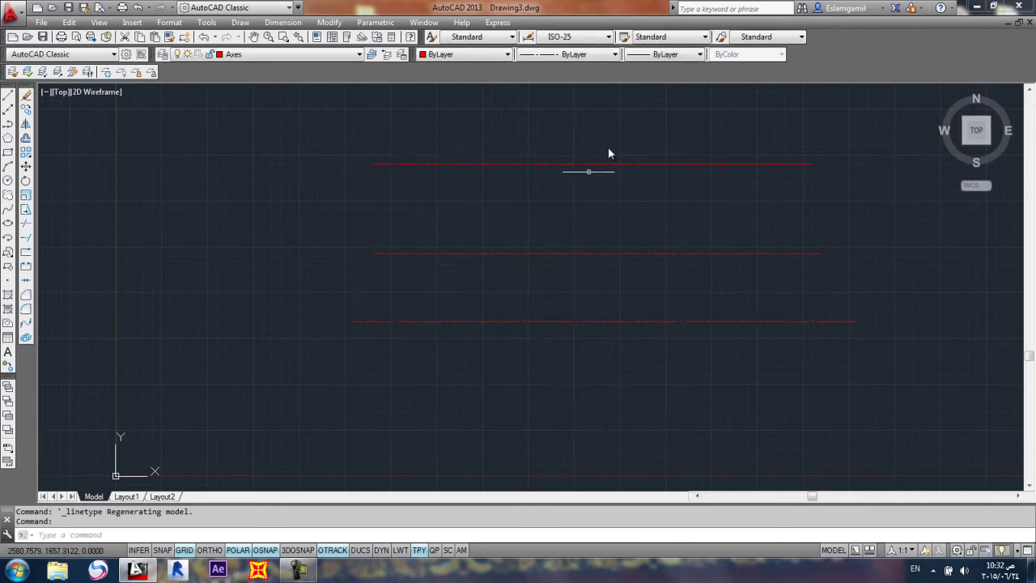
Step: Examine the dash pattern of the red axis lines both close up and from farther away
scroll(609, 153, up, 5)
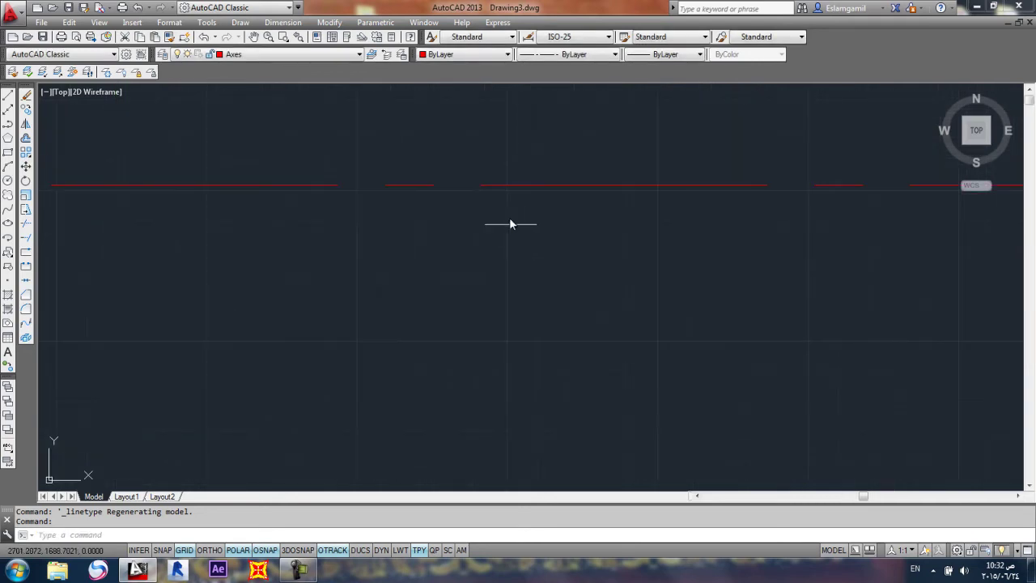
scroll(374, 204, down, 3)
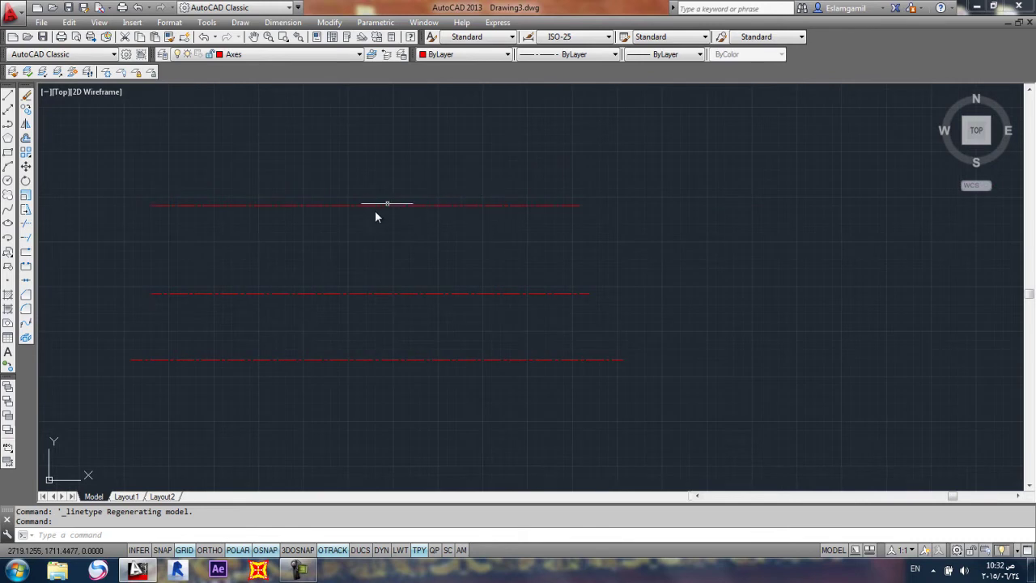
middle_drag(320, 235, 374, 219)
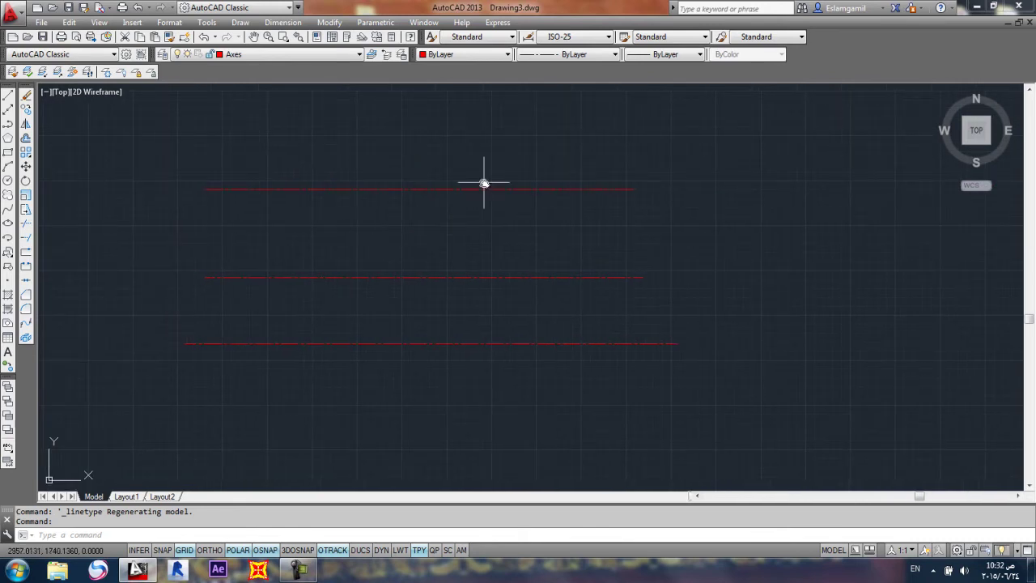
scroll(484, 183, up, 5)
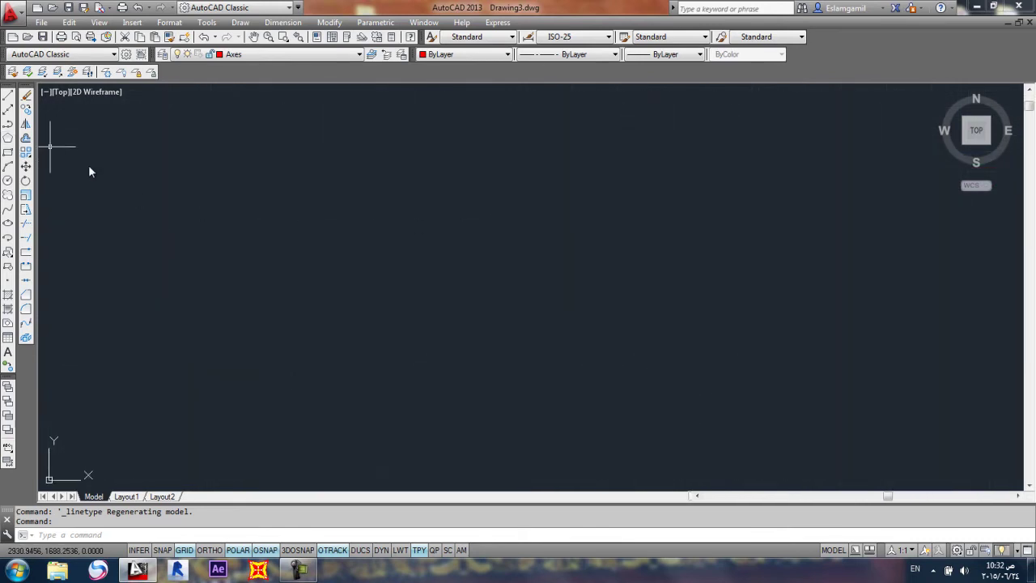
scroll(504, 303, down, 3)
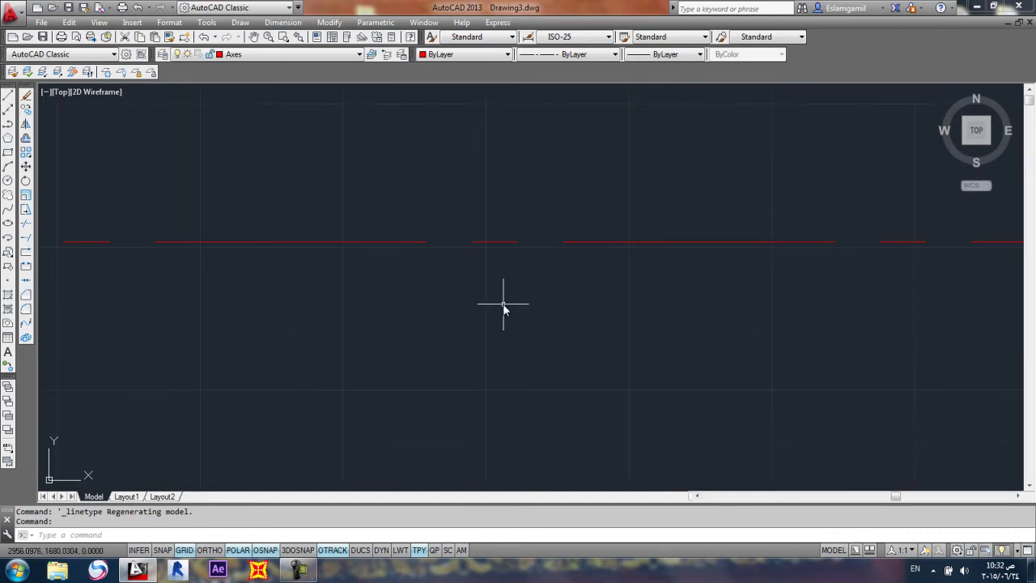
mouse_move(504, 303)
middle_down()
mouse_move(537, 213)
mouse_move(178, 211)
mouse_move(293, 185)
middle_up()
scroll(178, 210, down, 2)
scroll(154, 183, up, 3)
middle_drag(154, 183, 30, 131)
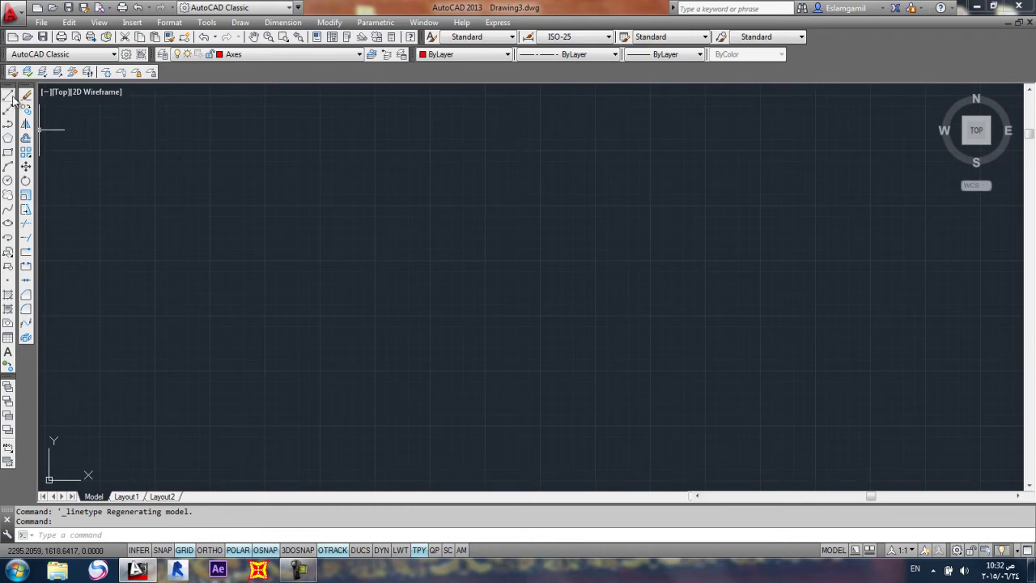
Step: Draw a shorter horizontal line between the upper and middle axis lines, ending in a small downward segment
click(8, 96)
click(209, 259)
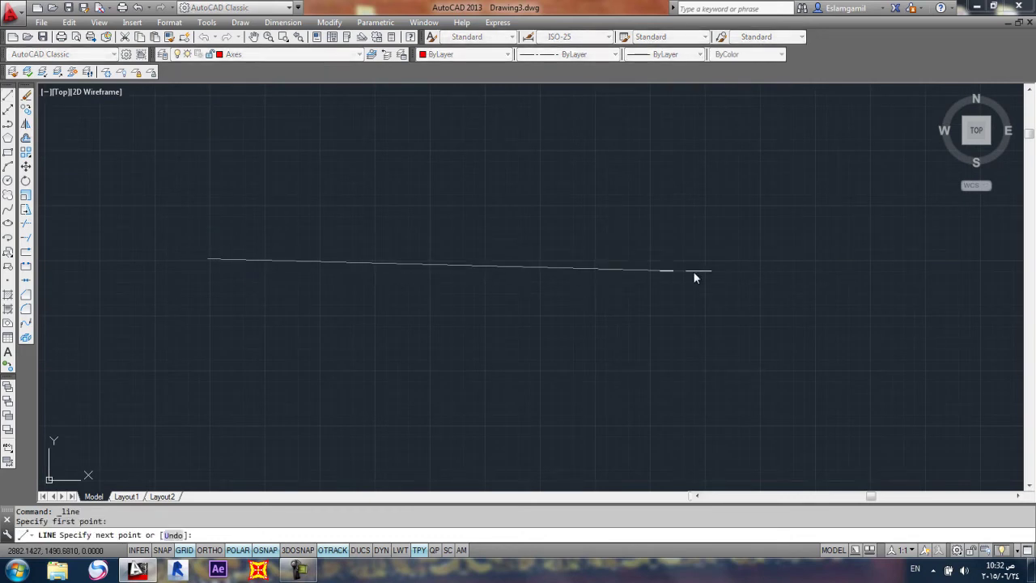
click(748, 259)
click(737, 293)
scroll(712, 324, down, 5)
key(Escape)
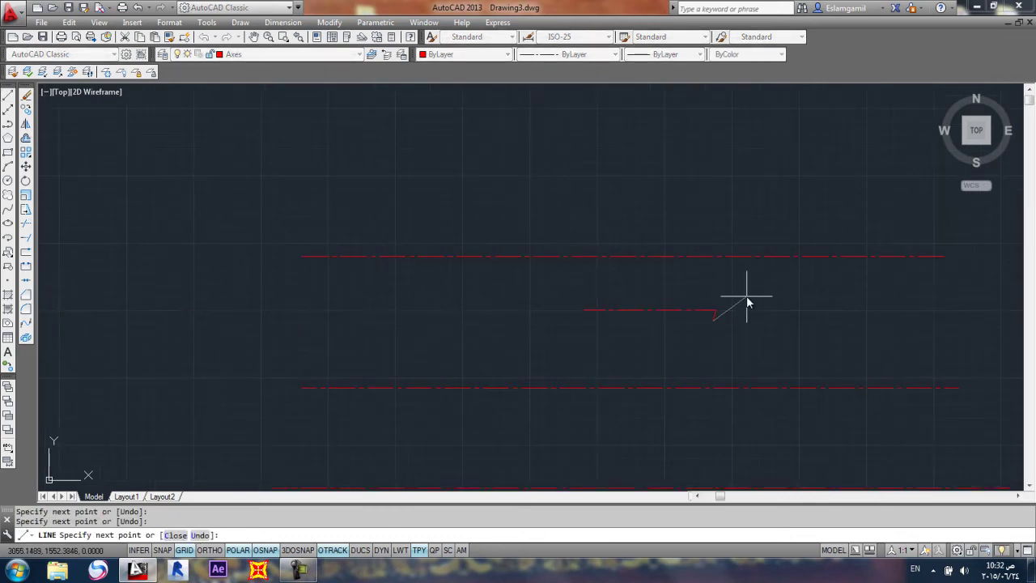
Step: Draw a very short horizontal line near the start of the gap between the upper and middle axis lines and inspect its dashes
mouse_move(704, 314)
middle_down()
mouse_move(641, 218)
mouse_move(606, 242)
middle_up()
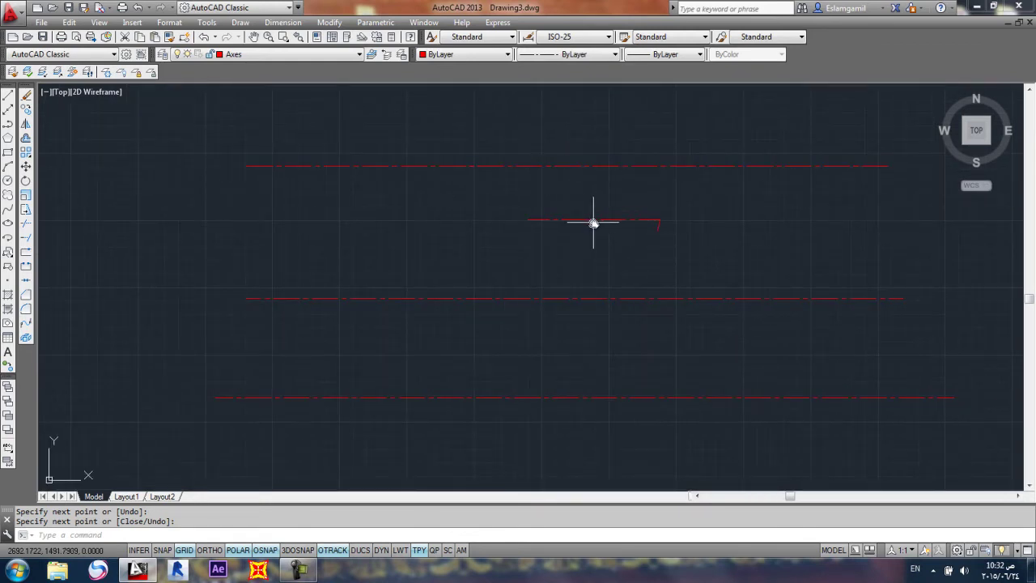
key(Return)
click(293, 217)
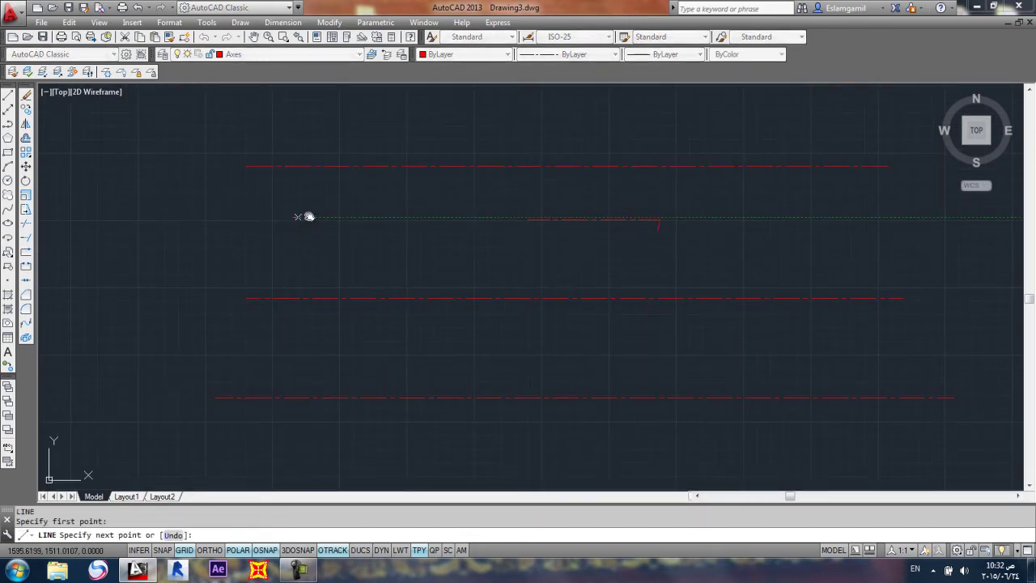
click(353, 216)
key(Return)
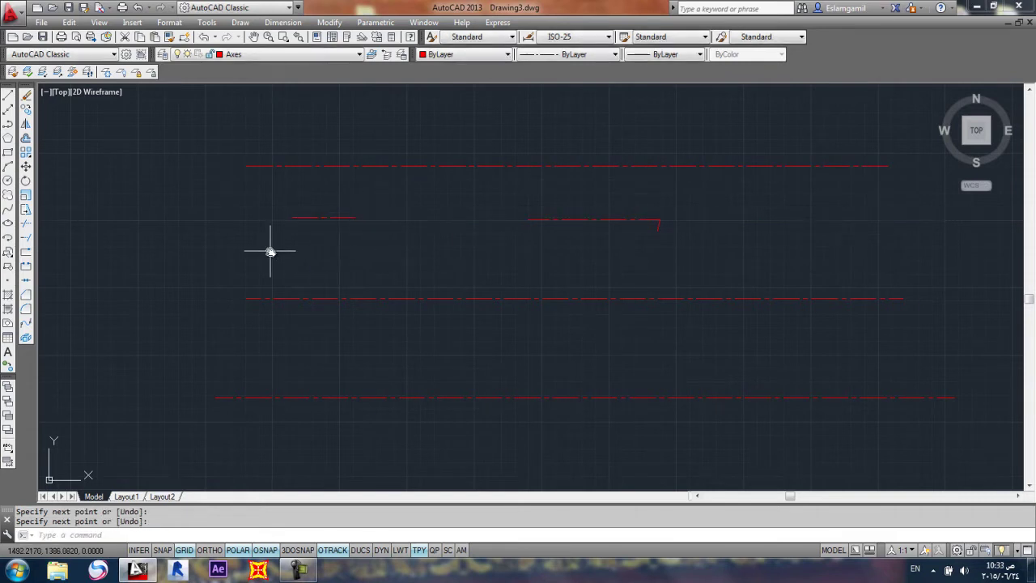
scroll(306, 224, up, 4)
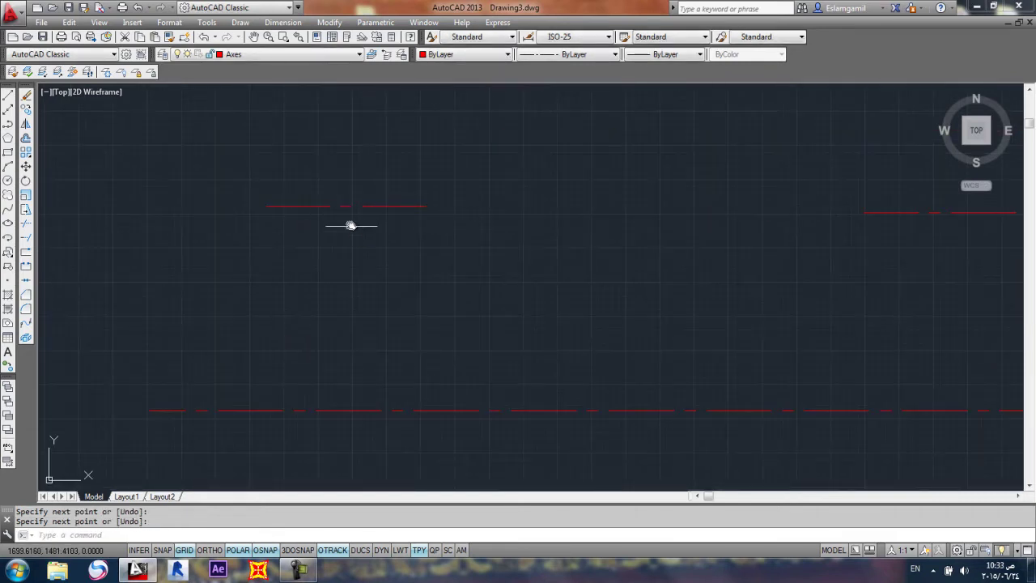
Step: Set the global linetype scale factor to 8 in the Linetype Manager
scroll(432, 282, down, 6)
scroll(378, 259, up, 2)
scroll(377, 259, up, 2)
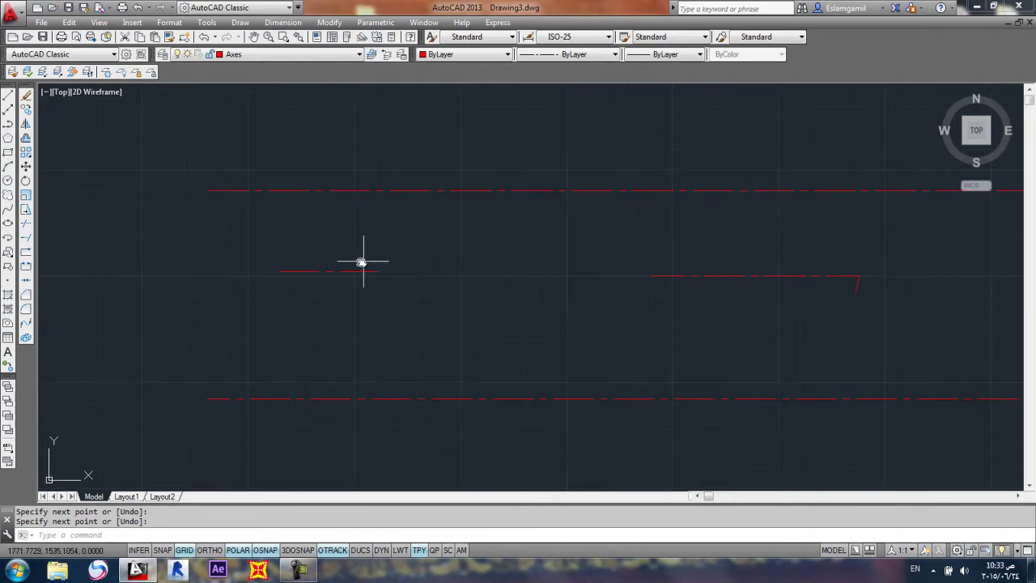
click(340, 256)
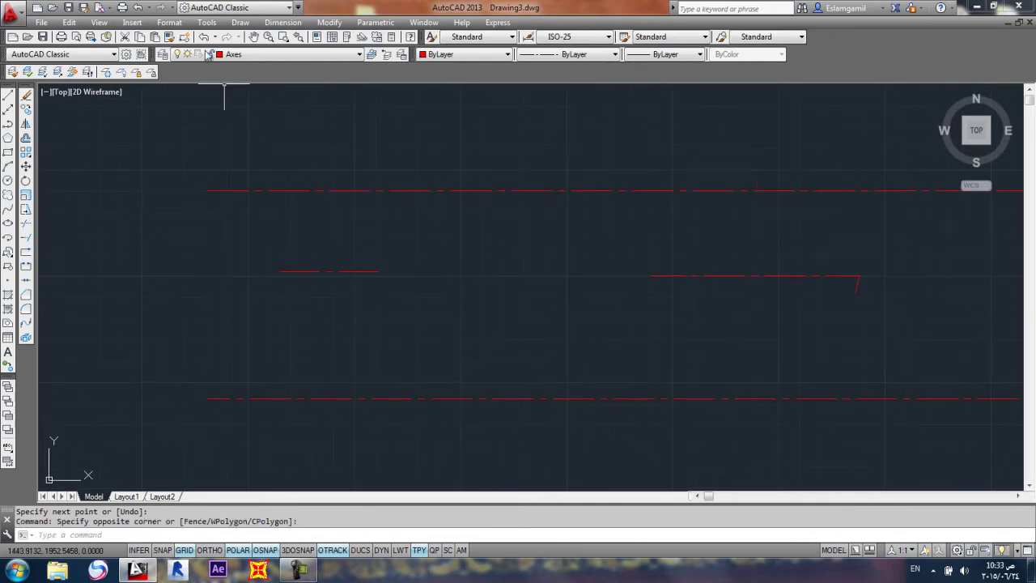
click(169, 22)
click(214, 95)
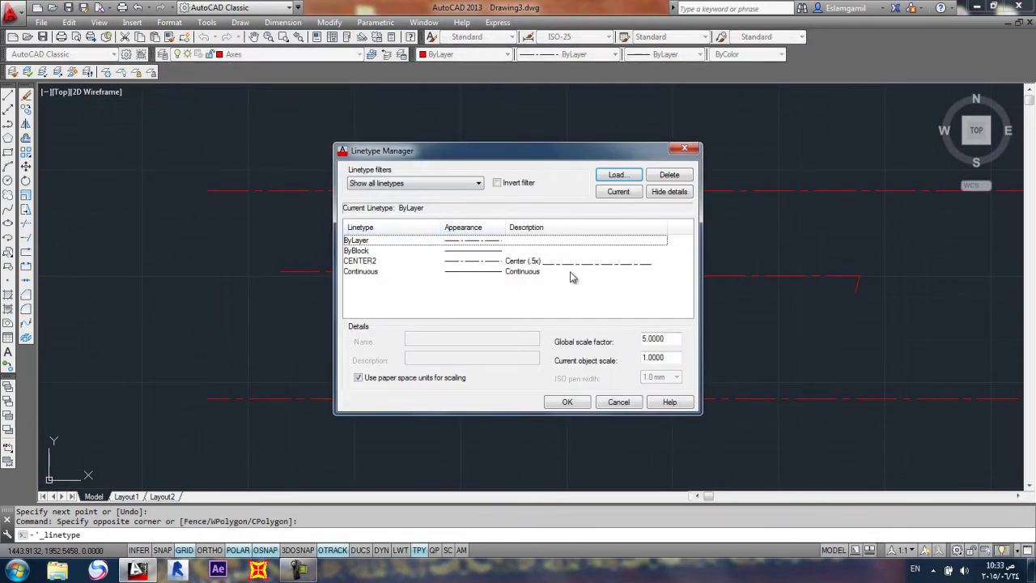
double_click(678, 340)
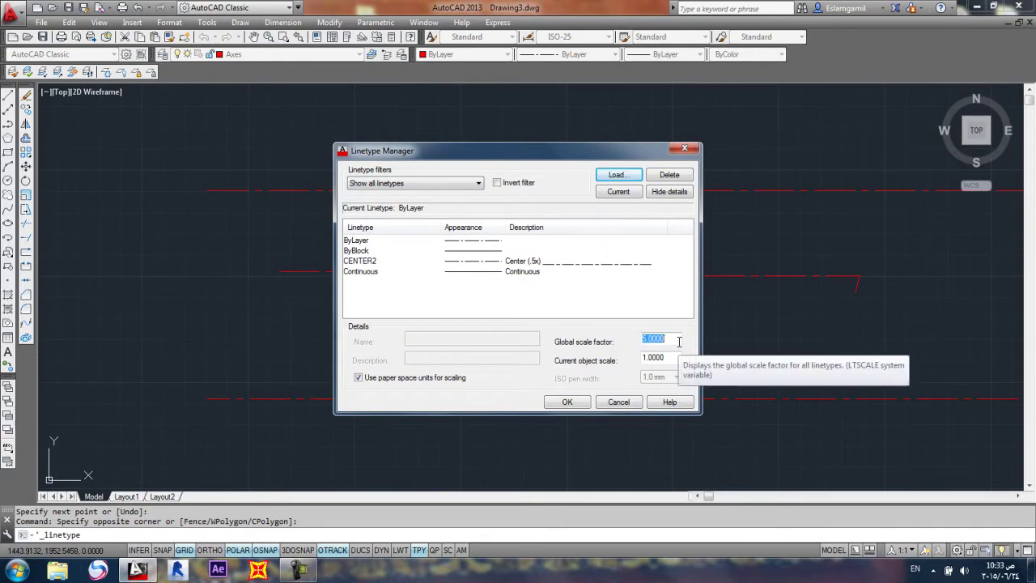
text(8)
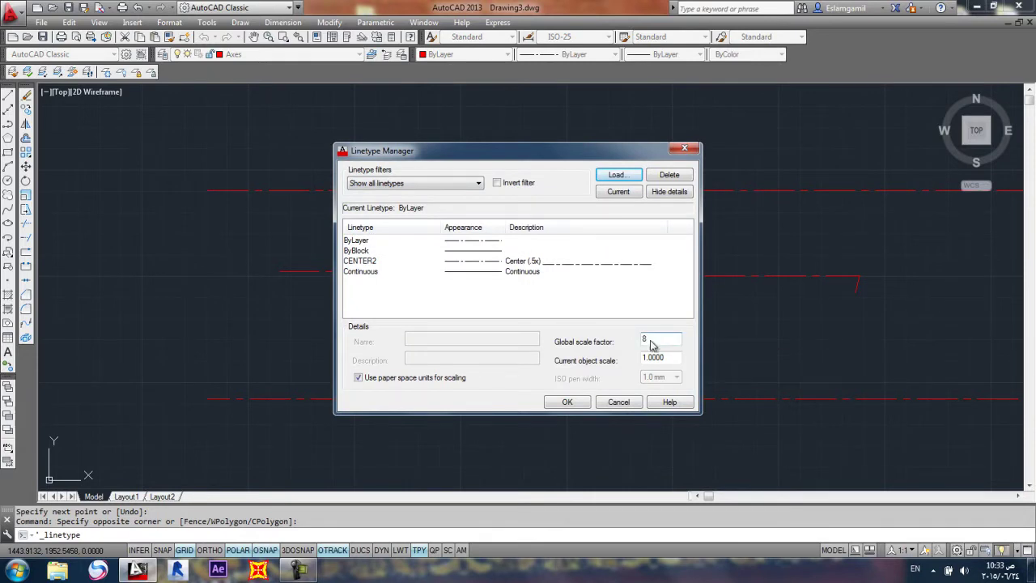
click(551, 400)
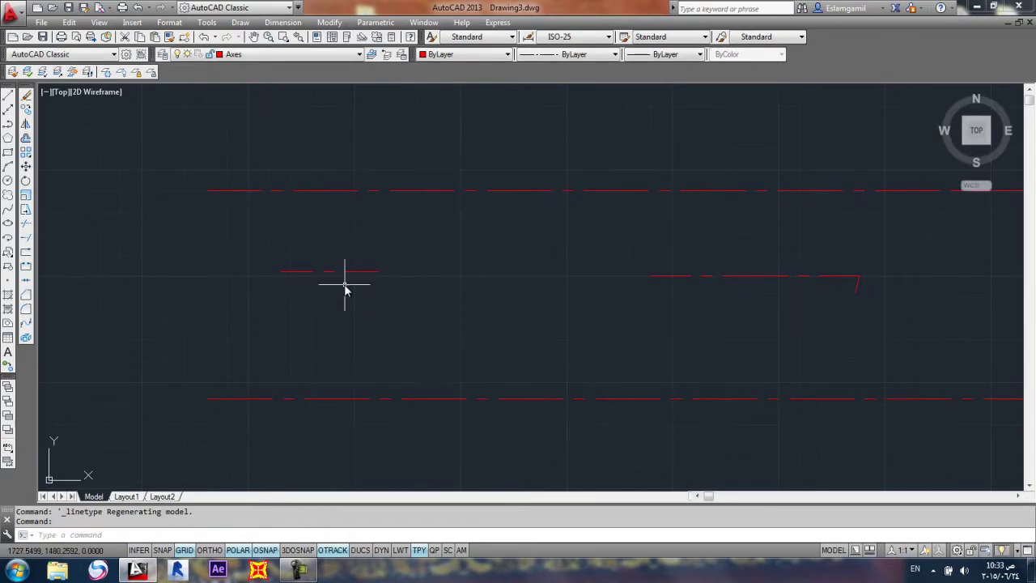
Step: Set the linetype scale of the very short horizontal line between the upper and middle axes to 2 in its properties
scroll(559, 283, down, 2)
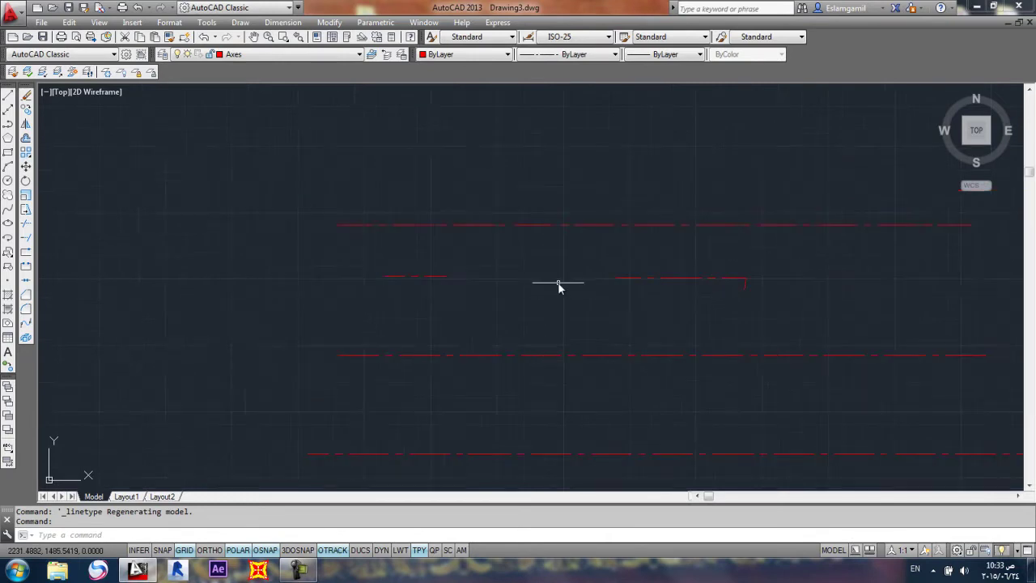
scroll(535, 284, down, 2)
scroll(534, 284, up, 2)
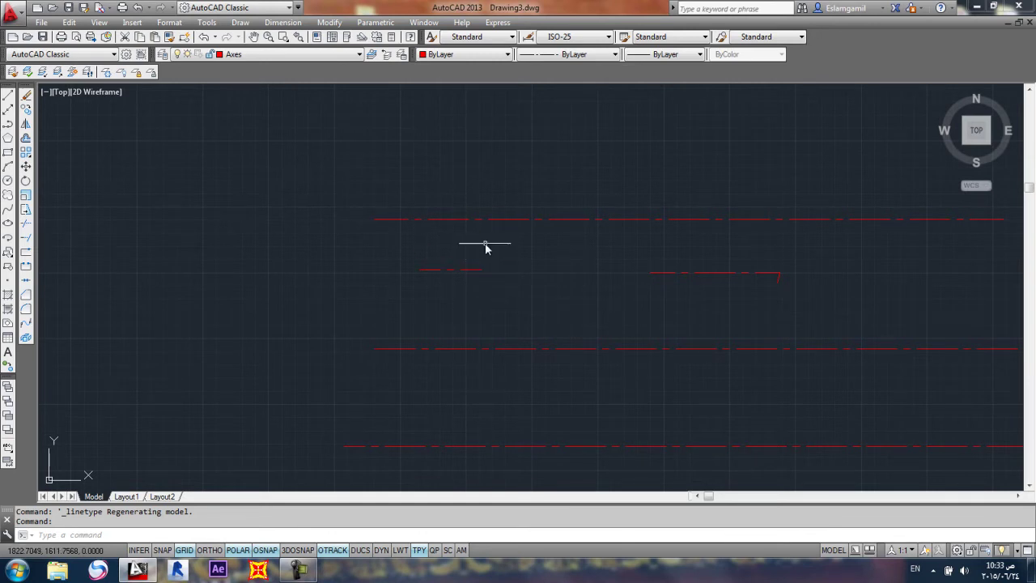
click(481, 253)
click(422, 300)
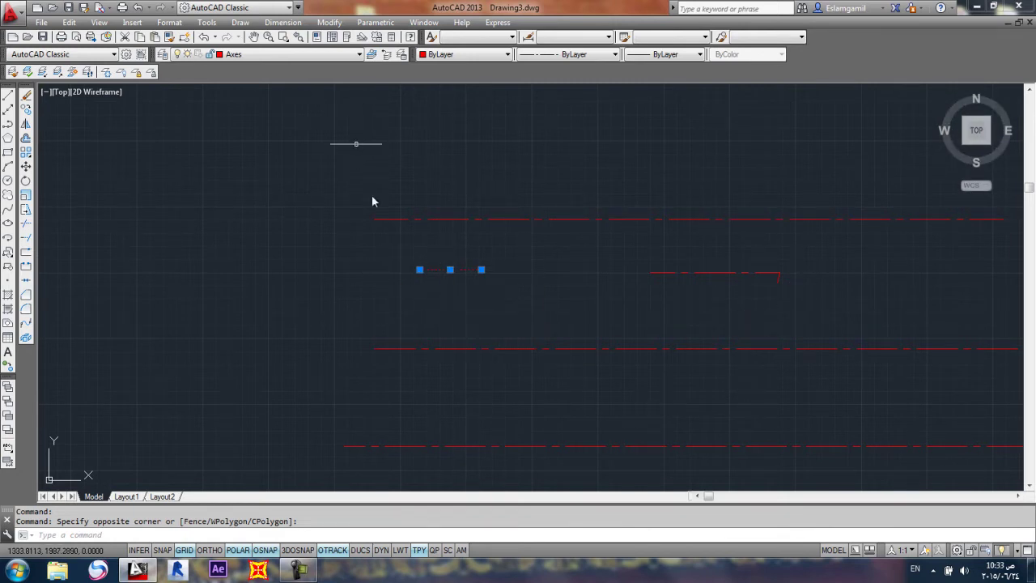
click(330, 23)
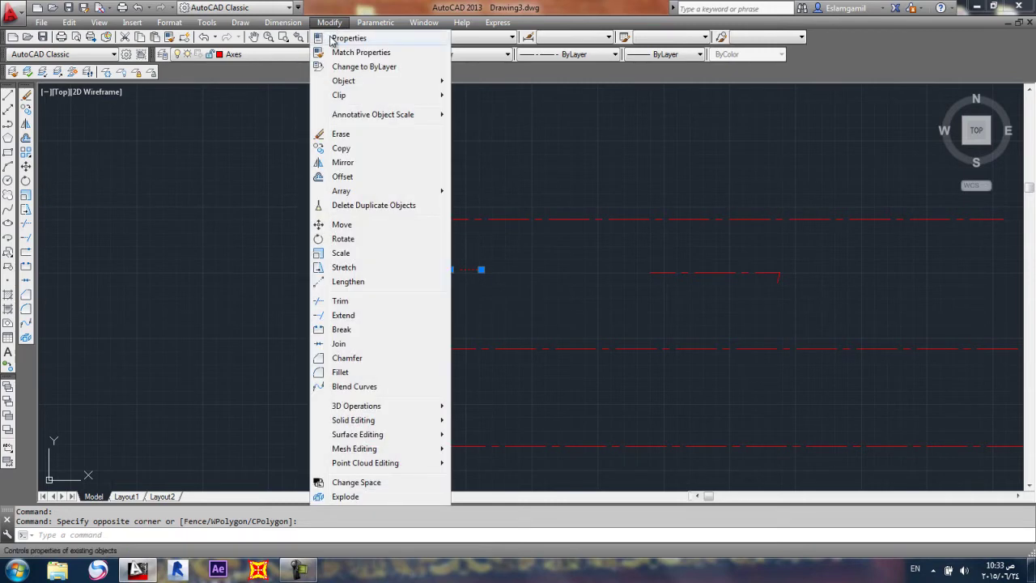
click(346, 38)
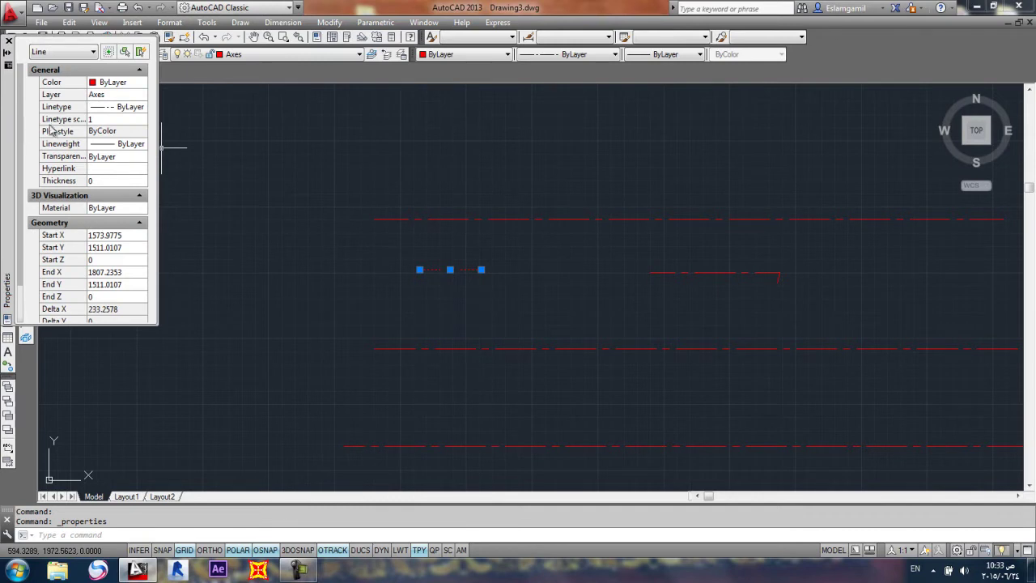
click(99, 120)
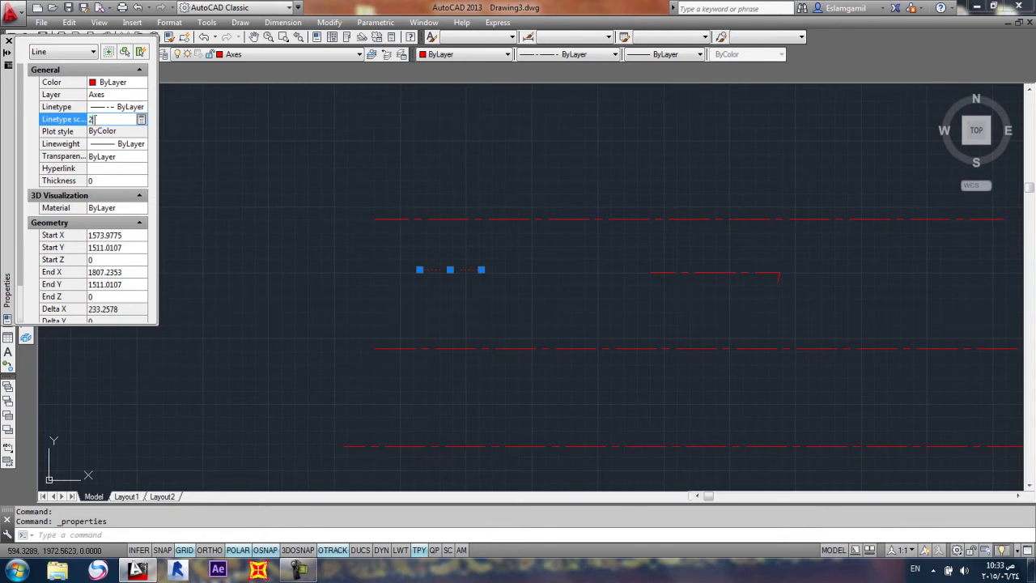
key(Return)
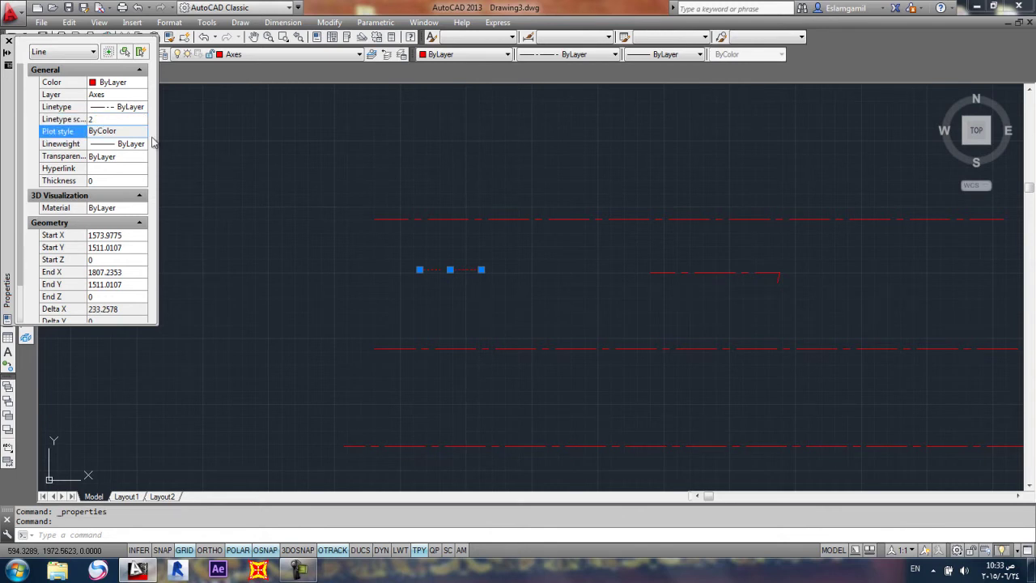
key(Escape)
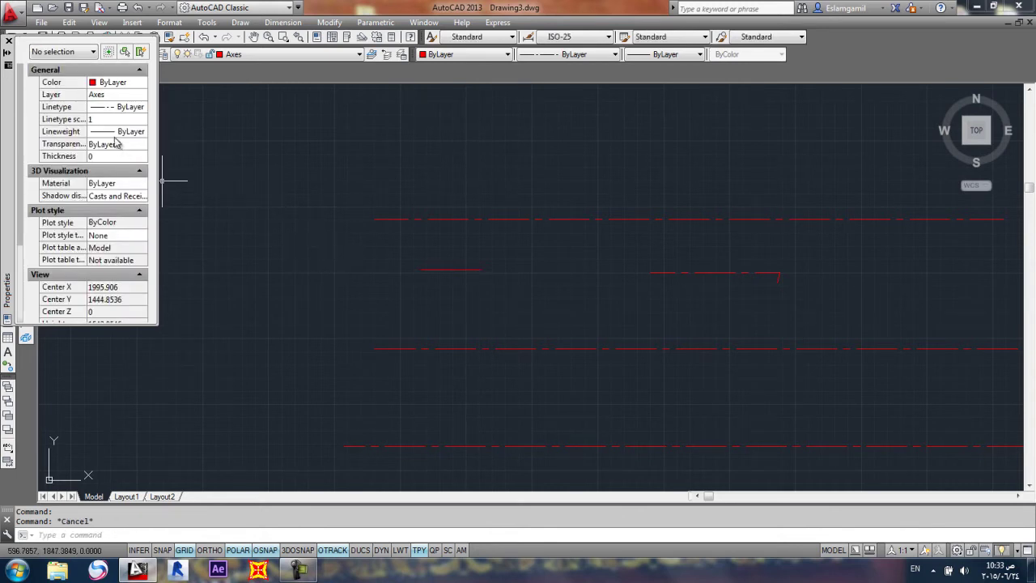
Step: Set the default linetype scale to 0.5 in the properties with no object selected
click(98, 119)
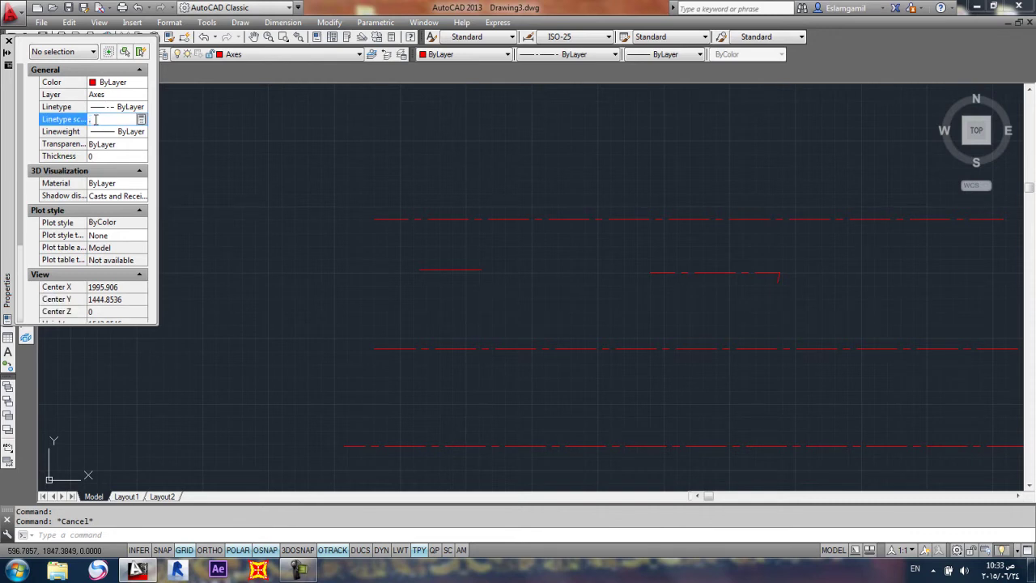
text(.5)
key(Return)
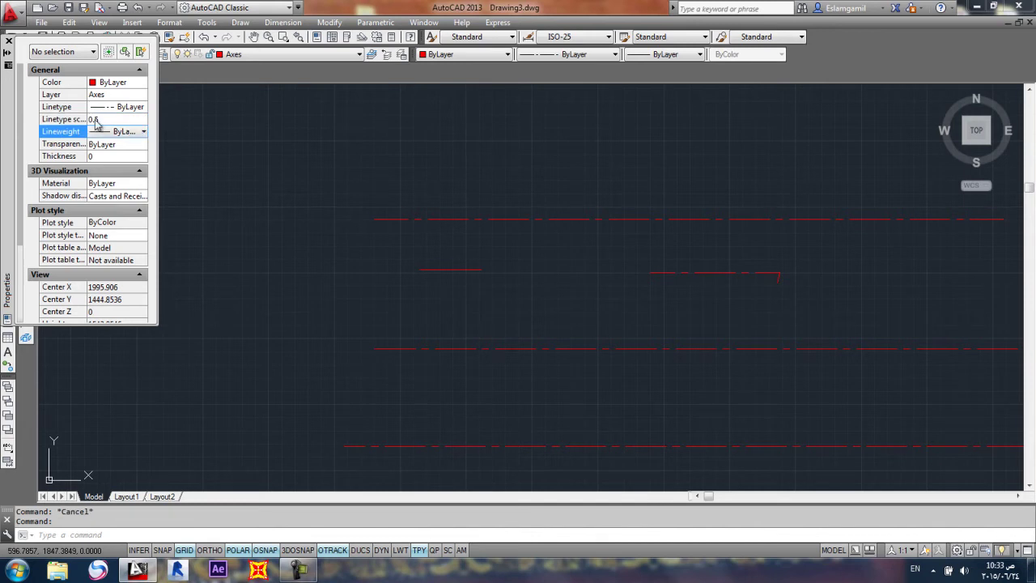
Step: Set the very short horizontal line's own linetype scale to 0.5, then deselect it and close its properties
click(477, 261)
click(439, 278)
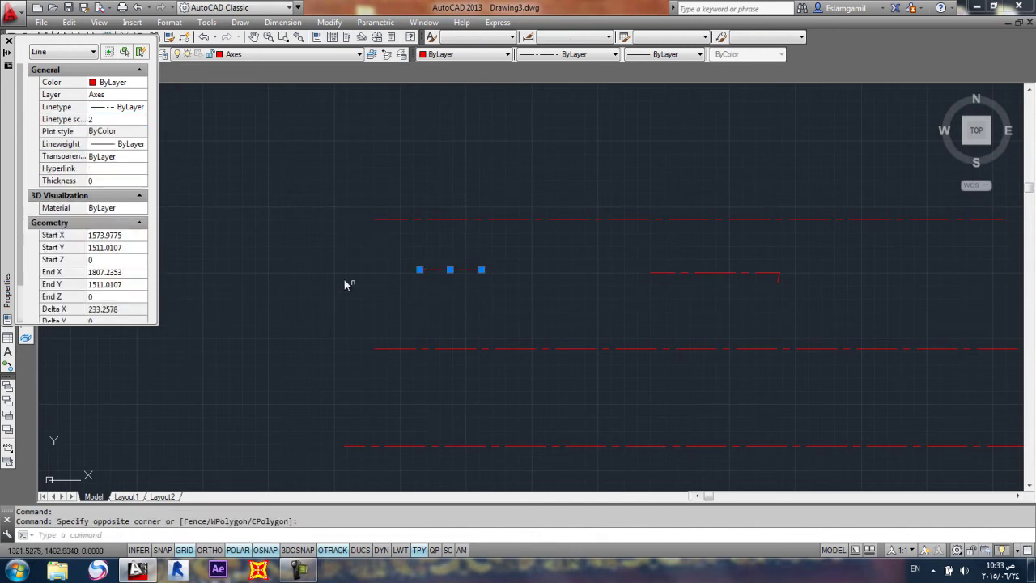
click(109, 120)
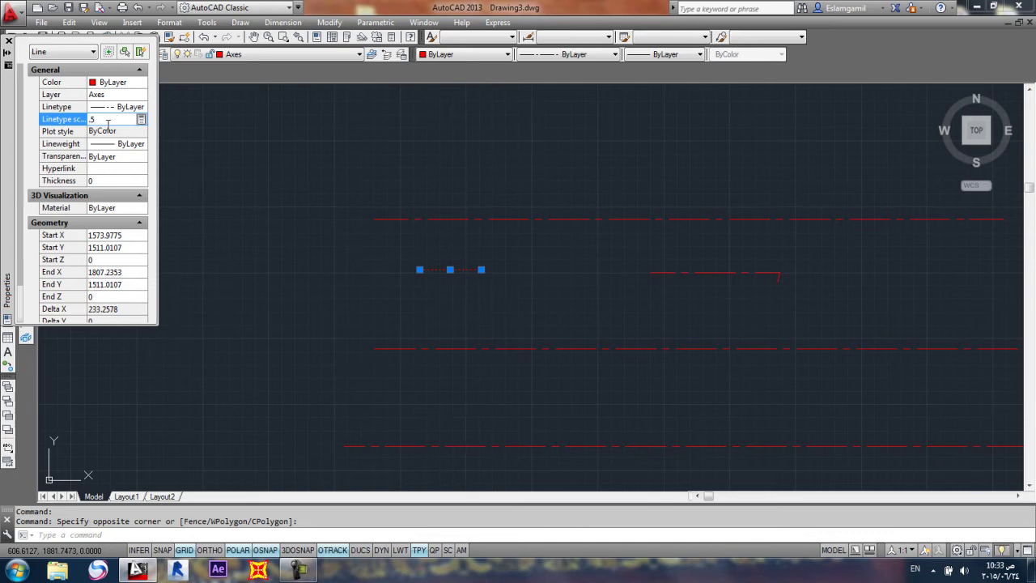
click(111, 131)
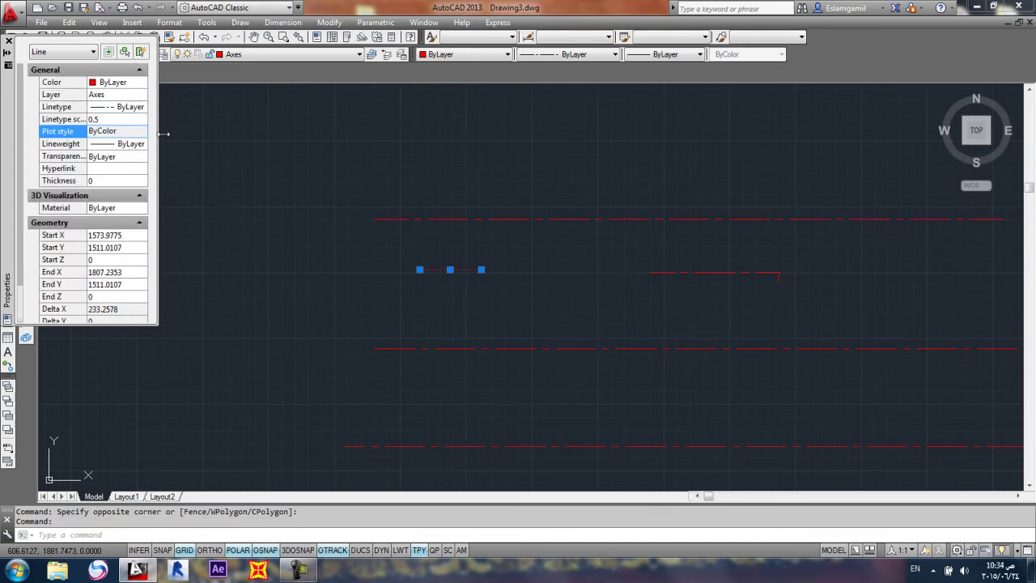
key(Escape)
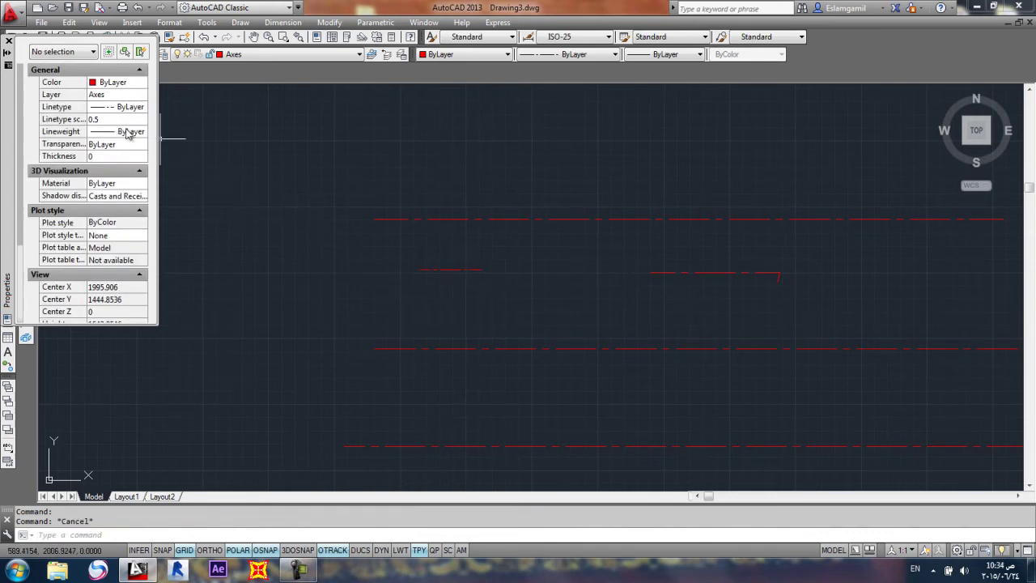
click(8, 41)
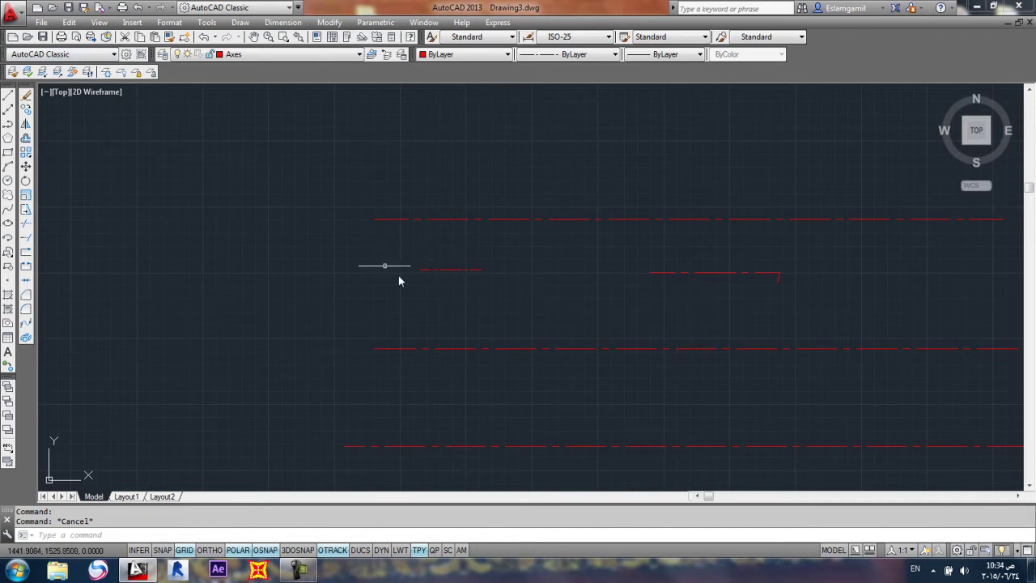
click(324, 39)
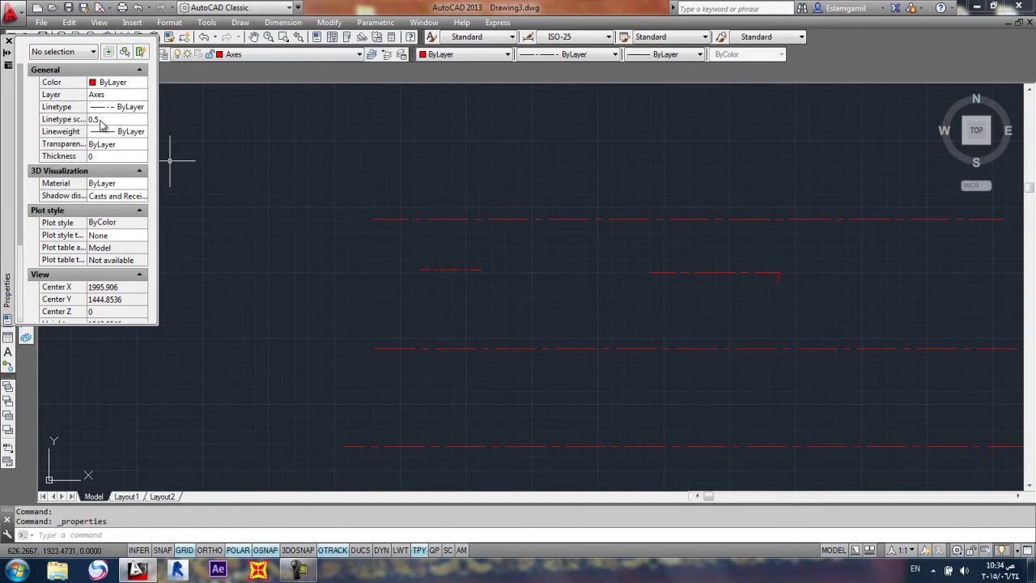
click(9, 41)
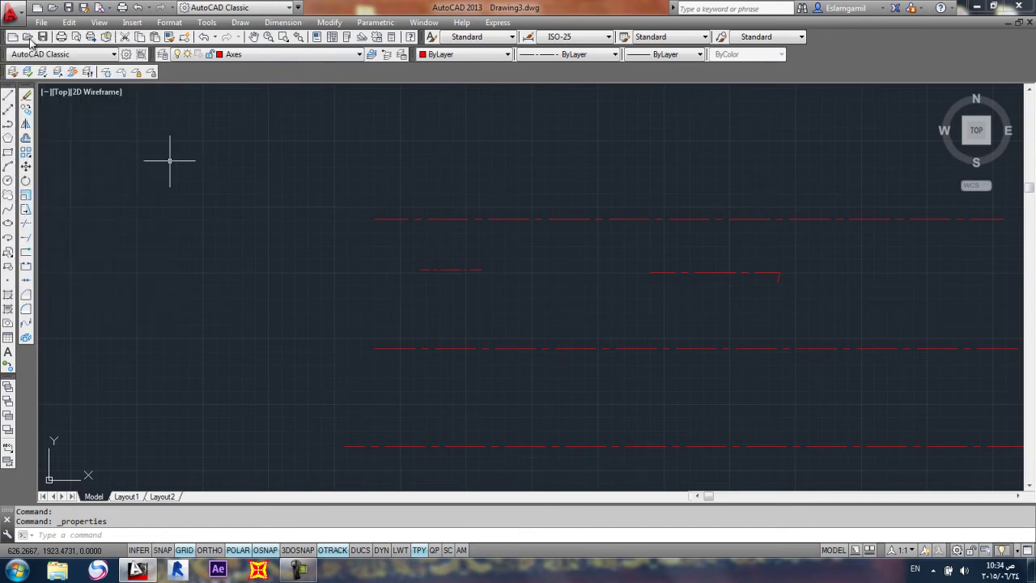
Step: Set the current object scale for new objects to 0.2 in the Linetype Manager
click(170, 22)
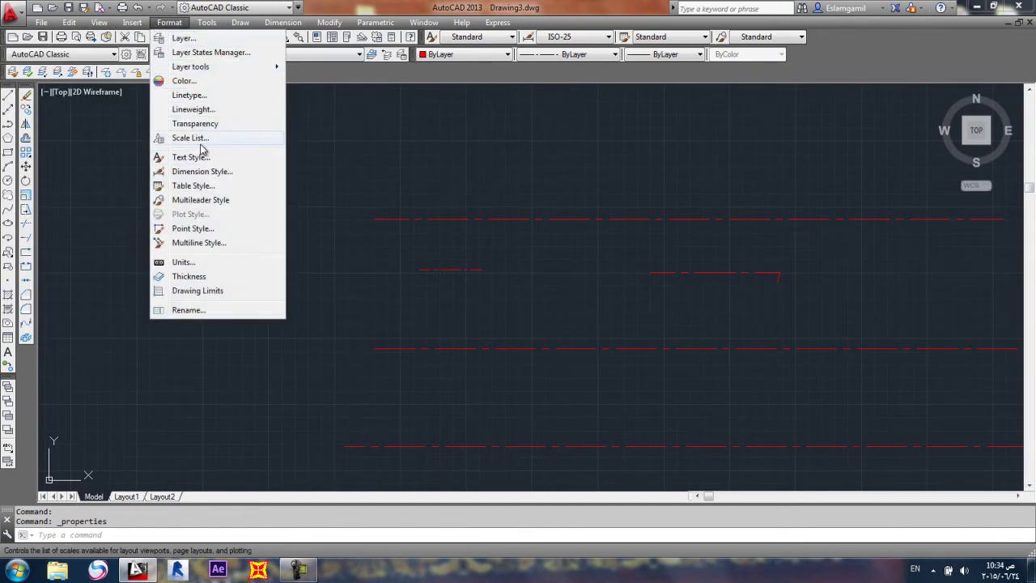
click(220, 96)
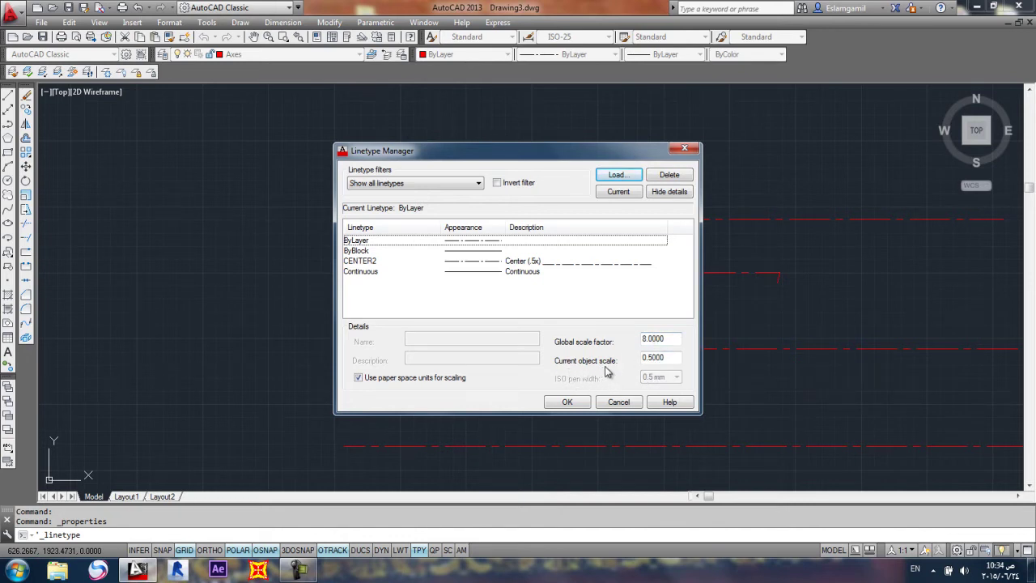
click(671, 359)
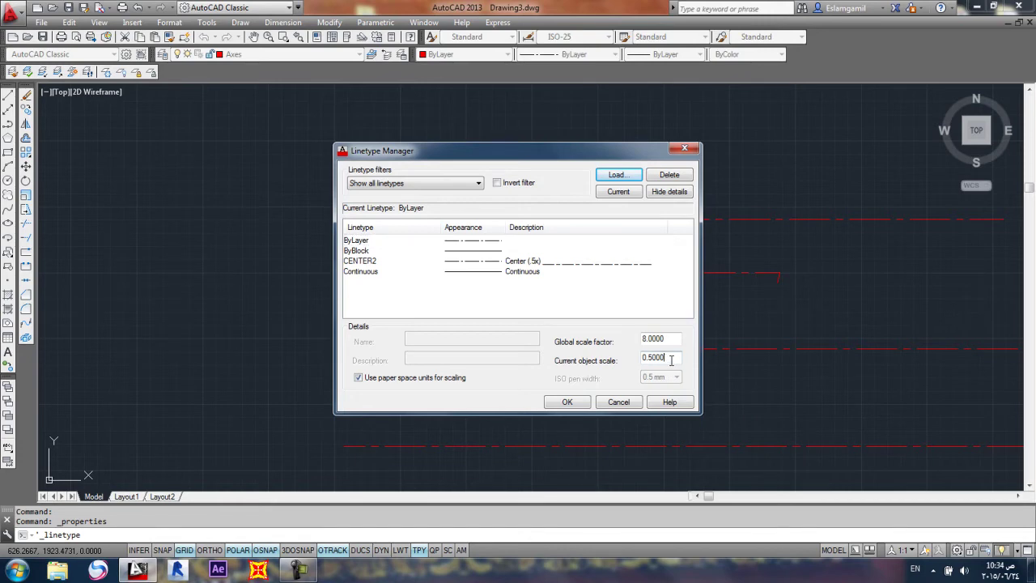
text(2)
click(567, 402)
Step: Draw a slightly longer horizontal line just below the very short line and compare the dash patterns of both
click(8, 95)
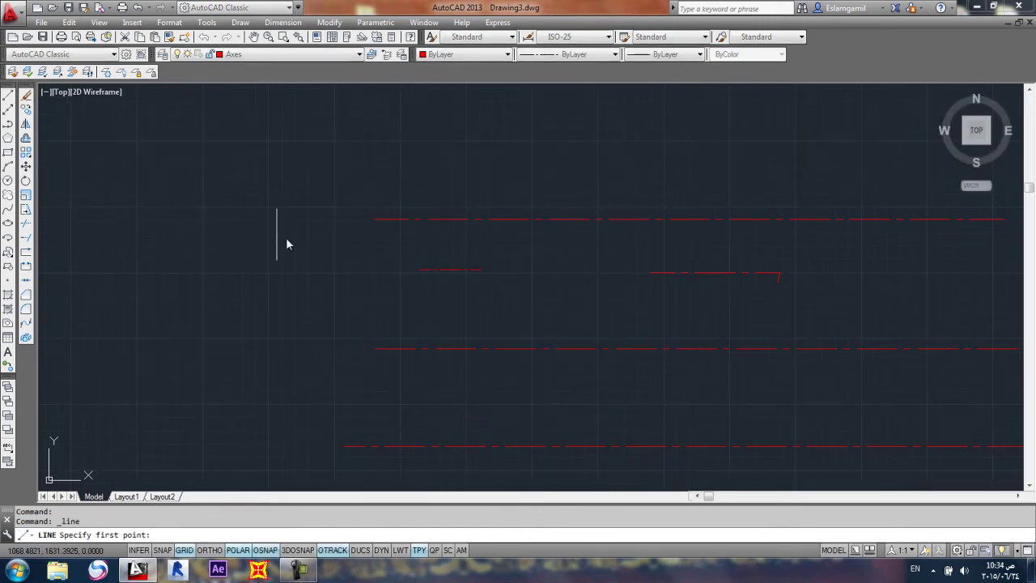
click(397, 296)
click(526, 303)
key(Return)
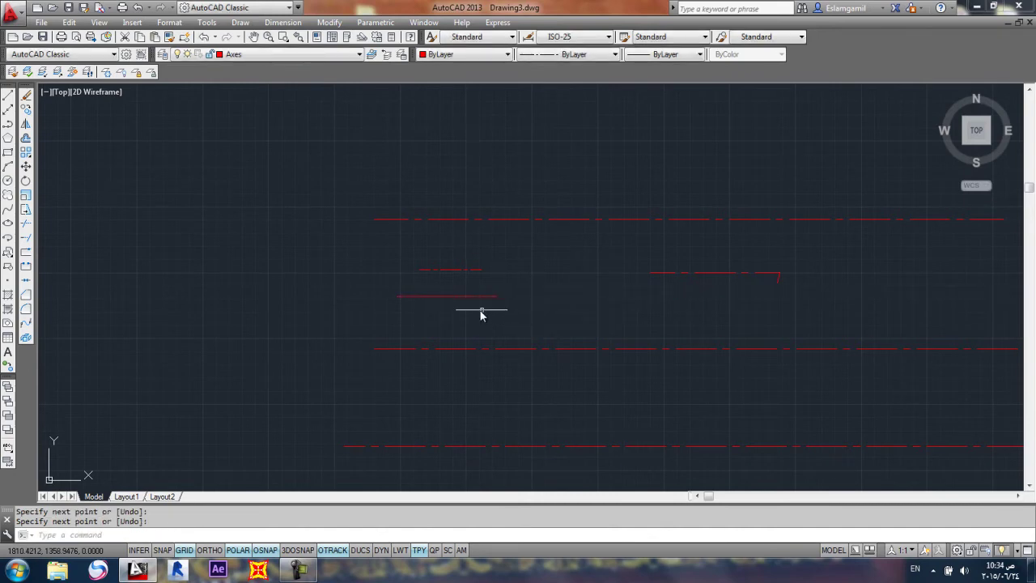
scroll(525, 273, down, 2)
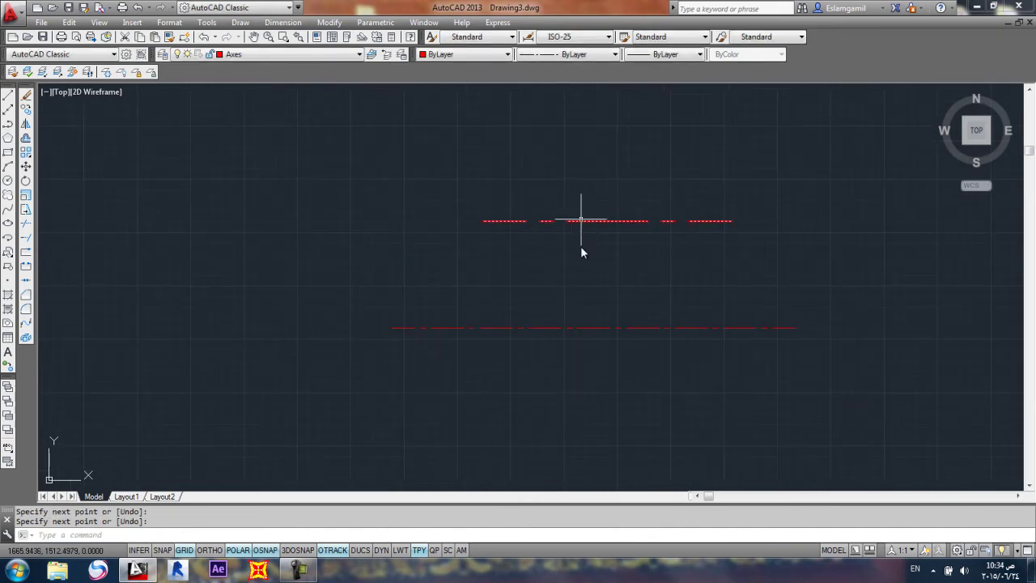
scroll(600, 236, down, 2)
middle_drag(600, 236, 411, 213)
scroll(347, 213, up, 4)
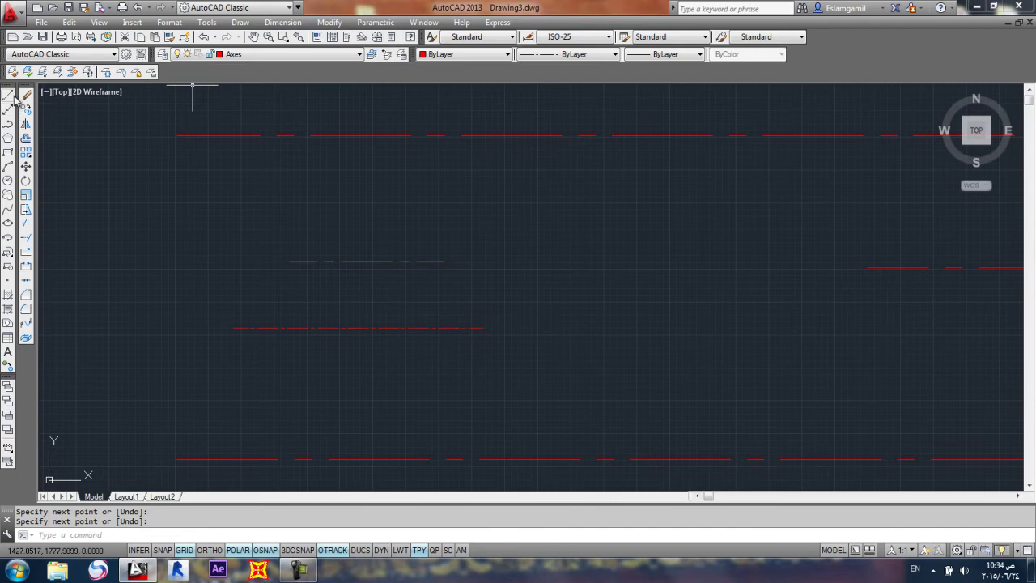
Step: Set the current object scale for new objects to 0.1 in the Linetype Manager
click(169, 22)
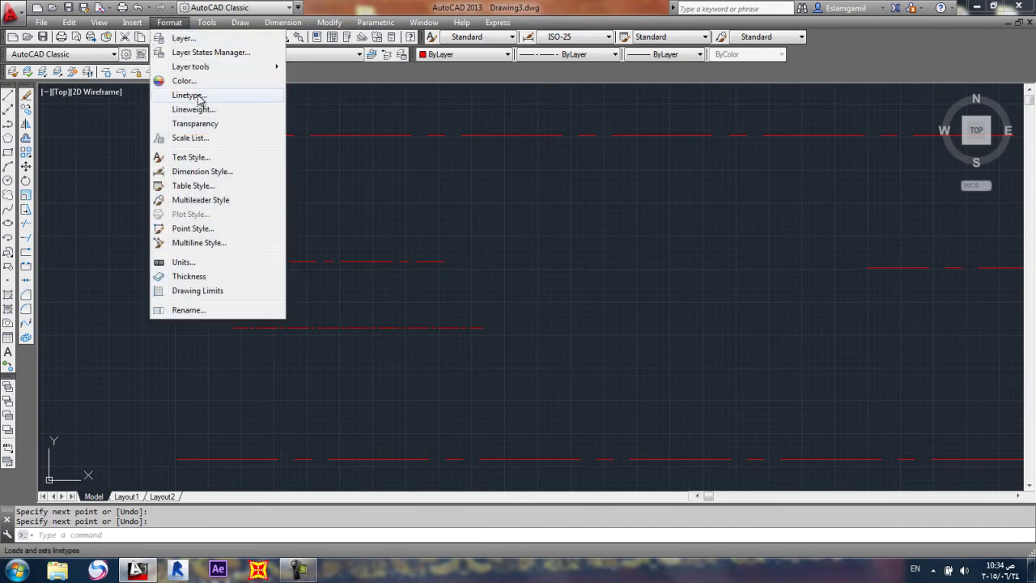
click(199, 96)
click(665, 359)
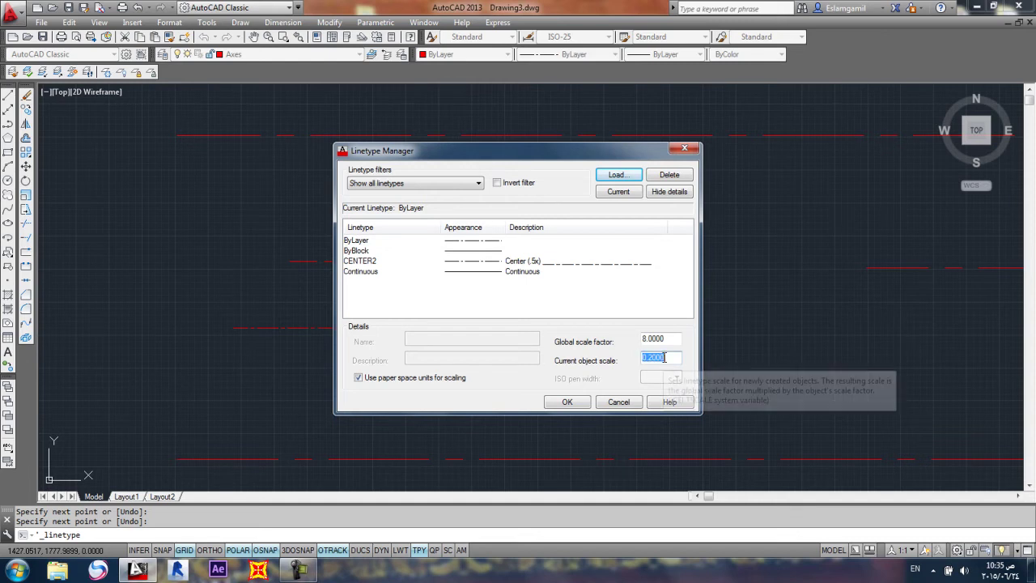
key(BackSpace)
text(.1)
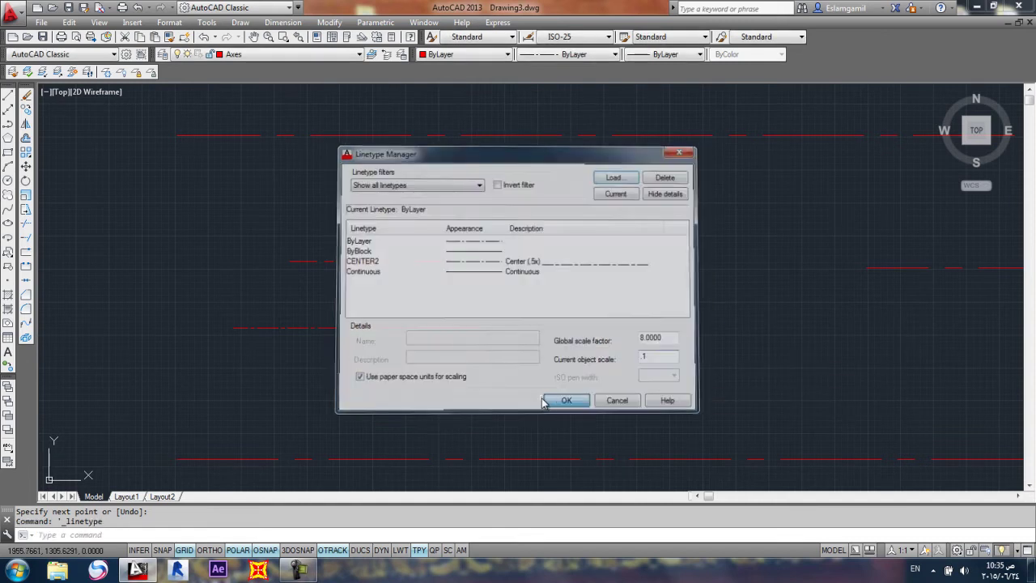
click(567, 402)
Step: Draw another, longer horizontal line just below the two short lines, above the middle axis
click(7, 96)
click(240, 361)
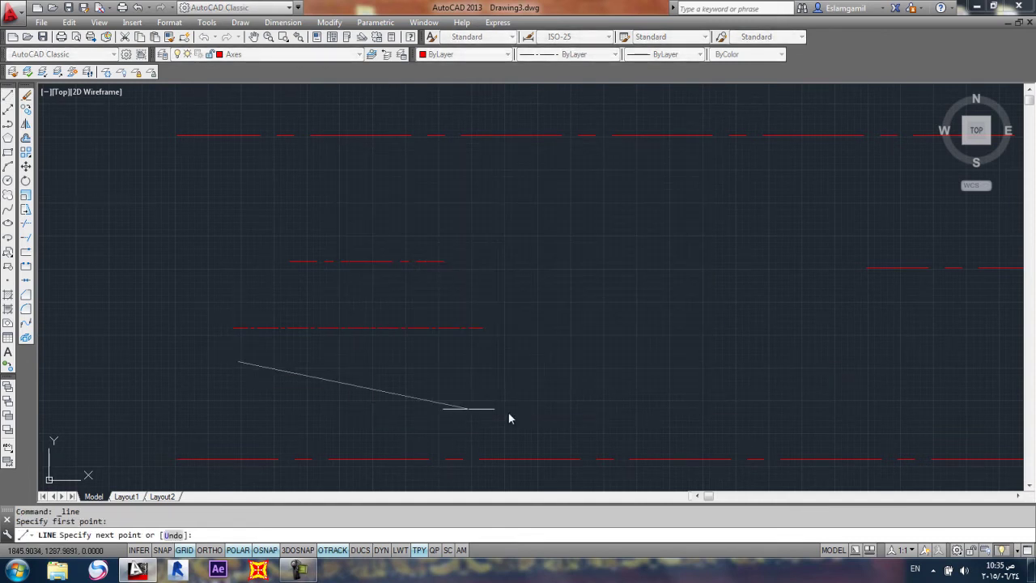
click(581, 361)
key(Return)
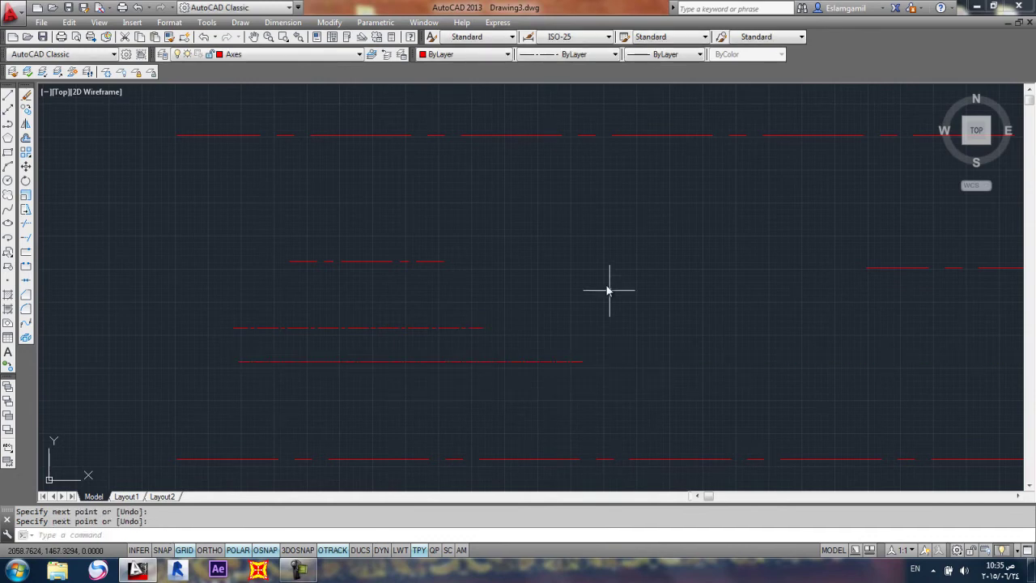
Step: Create a new layer in the Layer Properties Manager and set its color to yellow
scroll(557, 263, down, 2)
mouse_move(557, 263)
middle_down()
mouse_move(416, 178)
mouse_move(415, 203)
middle_up()
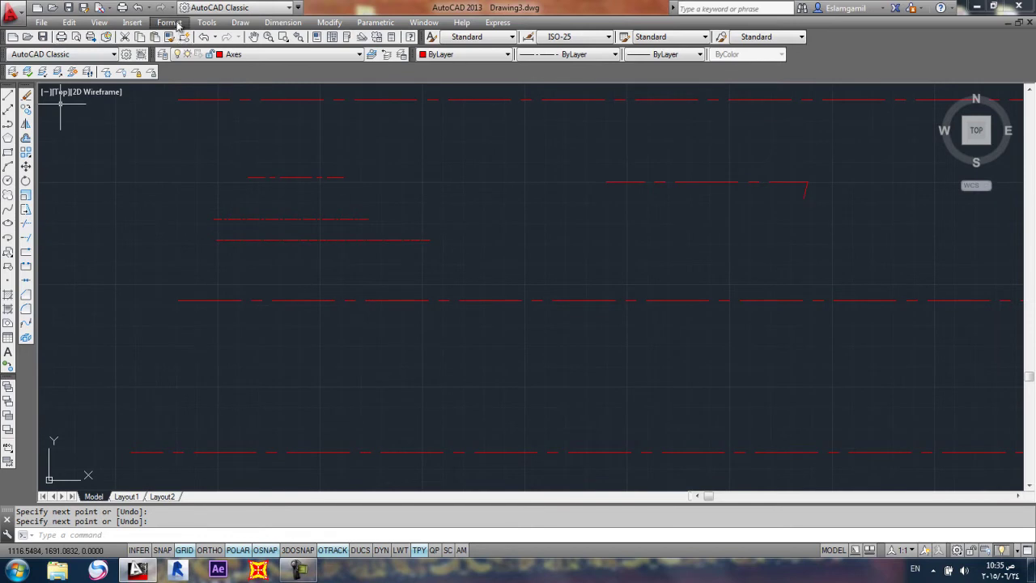
click(162, 55)
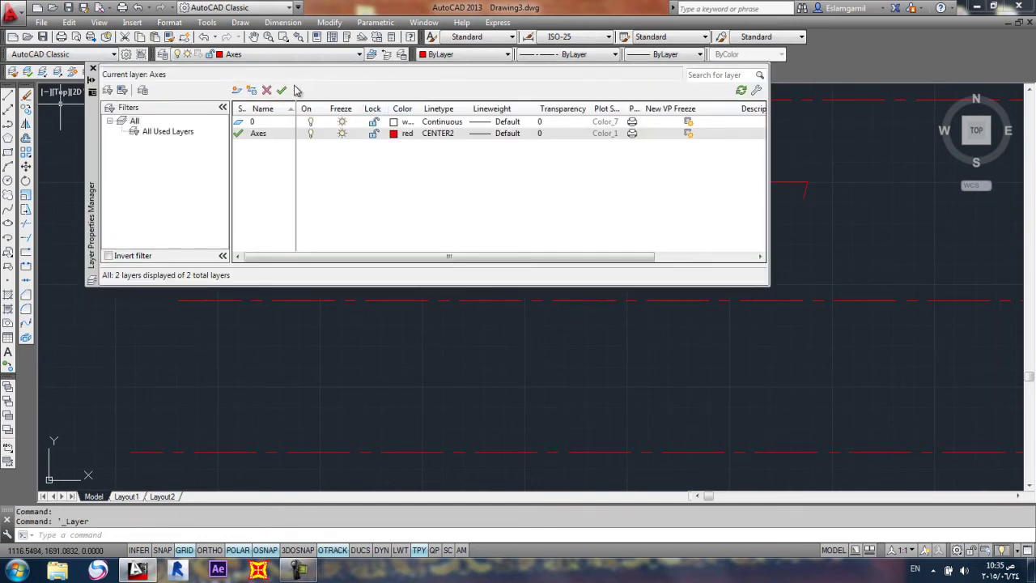
click(236, 90)
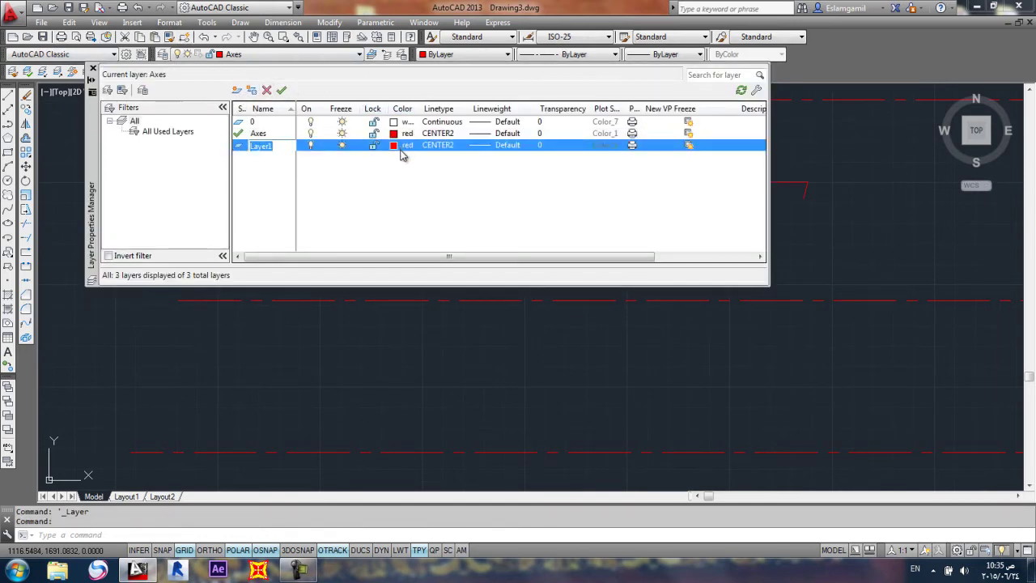
click(395, 147)
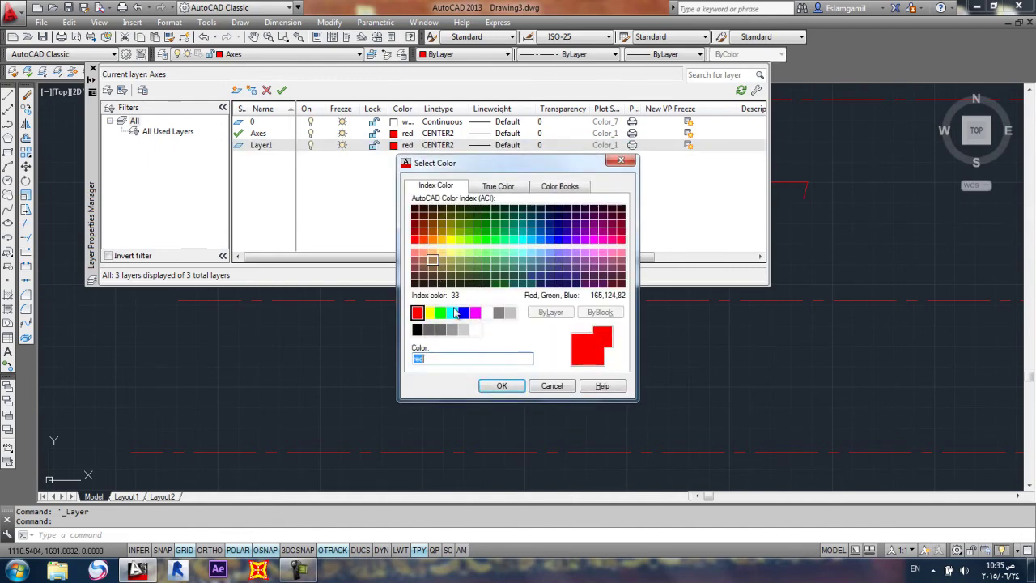
click(431, 310)
click(501, 383)
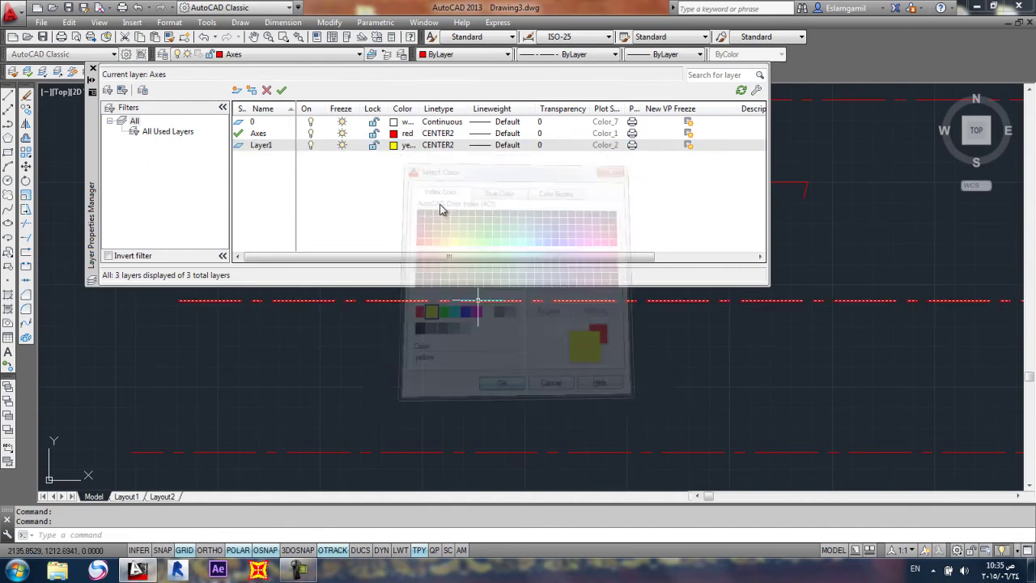
Step: Load the DASHDOT2 linetype, assign it to the new yellow layer, and close the layer manager
click(437, 147)
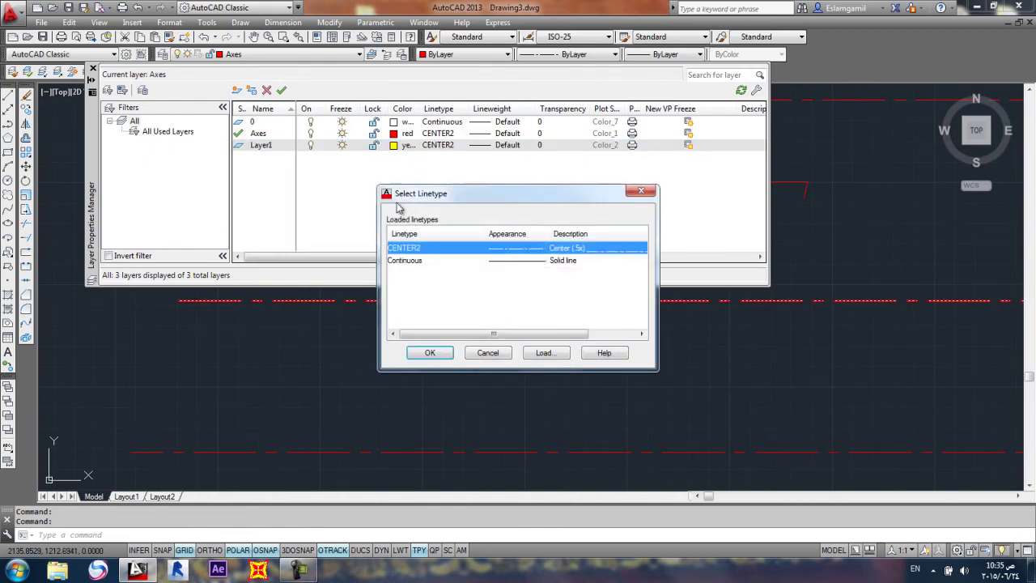
click(557, 363)
click(411, 281)
key(d)
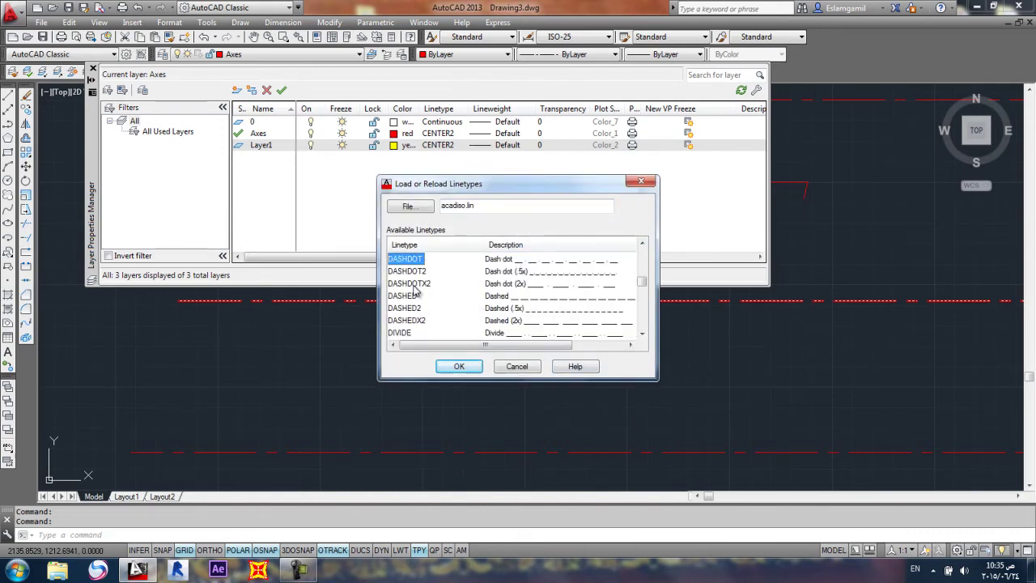
click(412, 272)
click(479, 368)
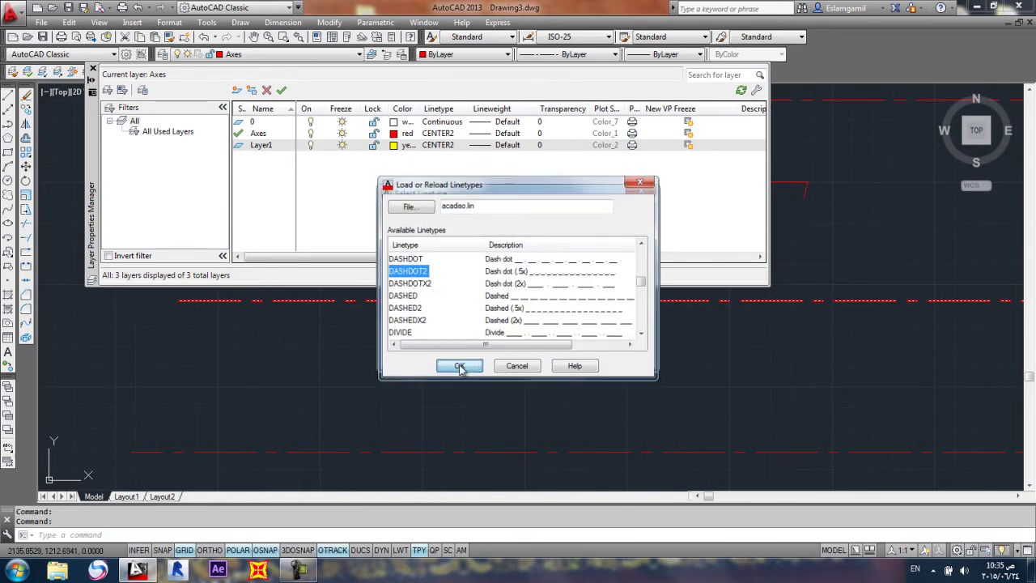
click(451, 273)
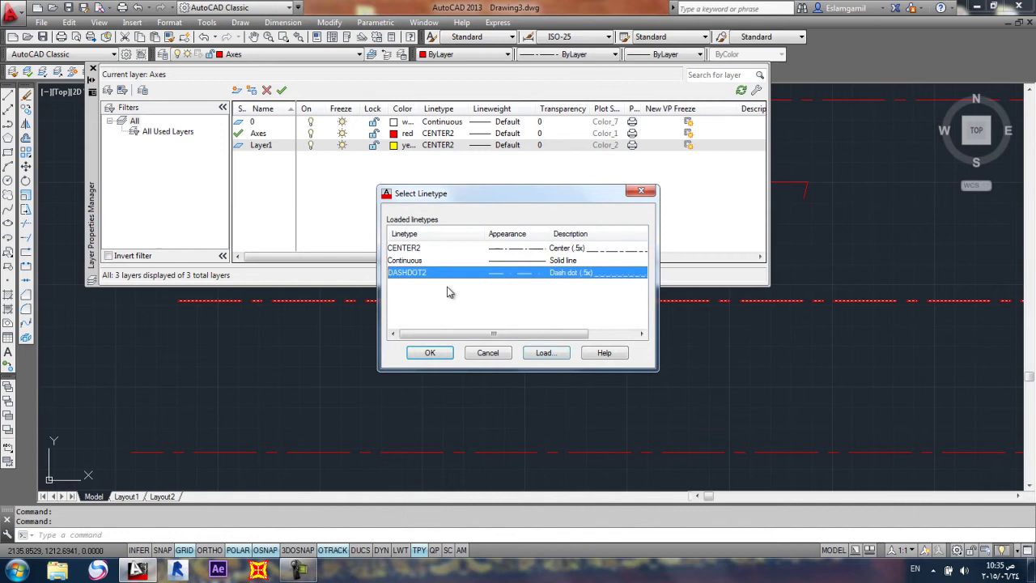
click(430, 353)
click(92, 71)
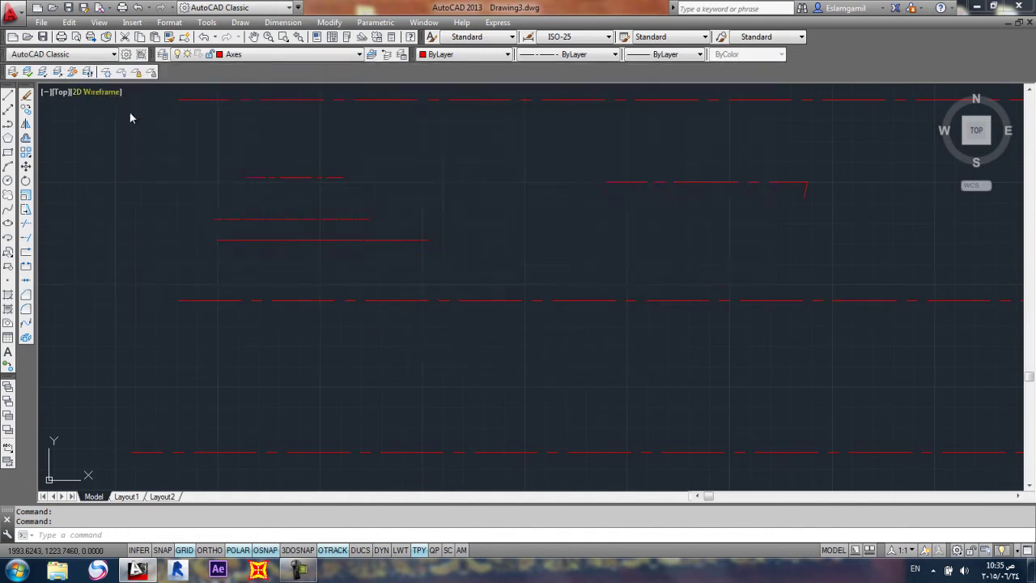
Step: Draw a long horizontal line on the Axes layer above the uppermost red axis
scroll(448, 284, down, 2)
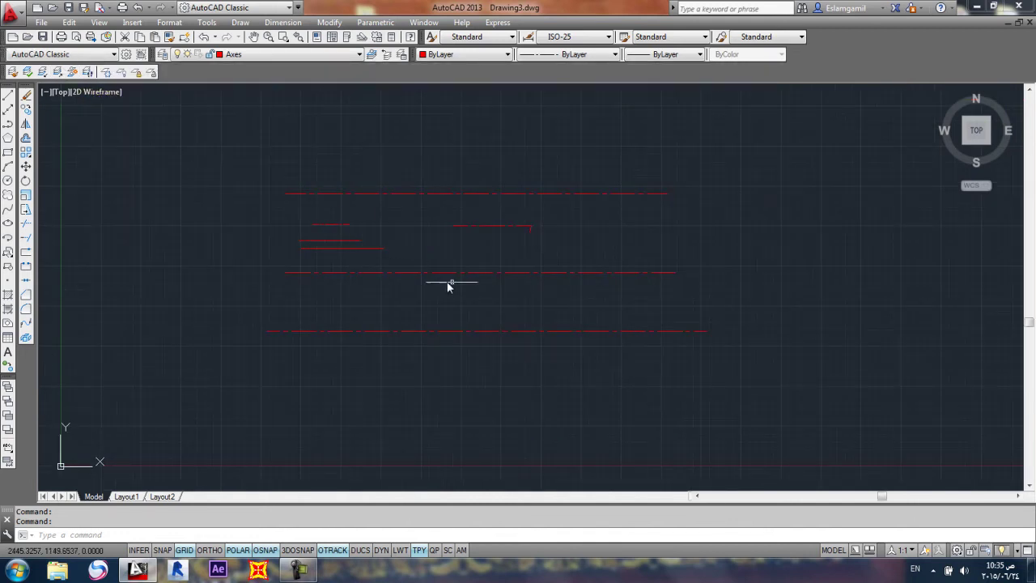
click(8, 96)
click(325, 154)
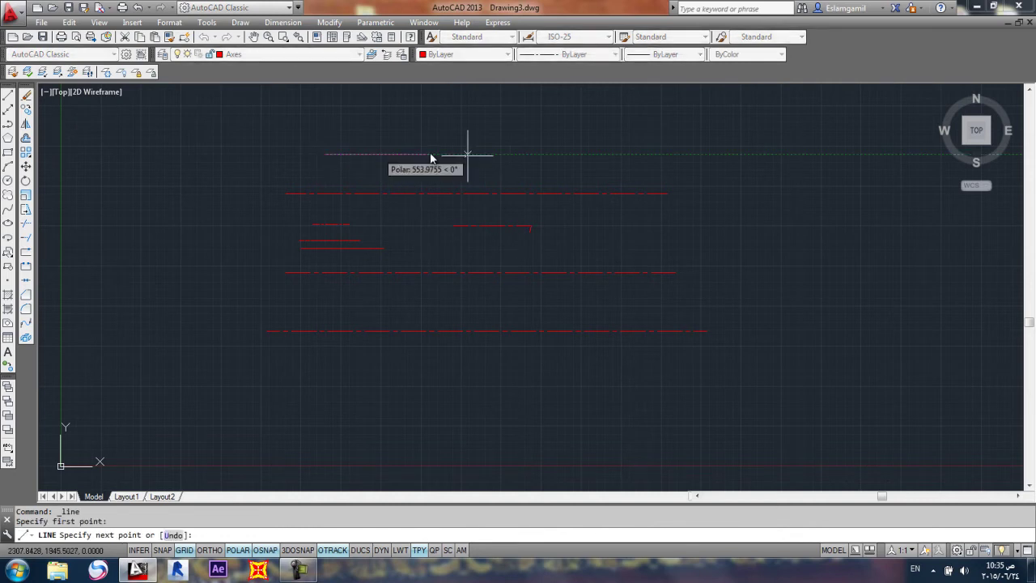
click(682, 160)
key(Return)
scroll(639, 143, up, 4)
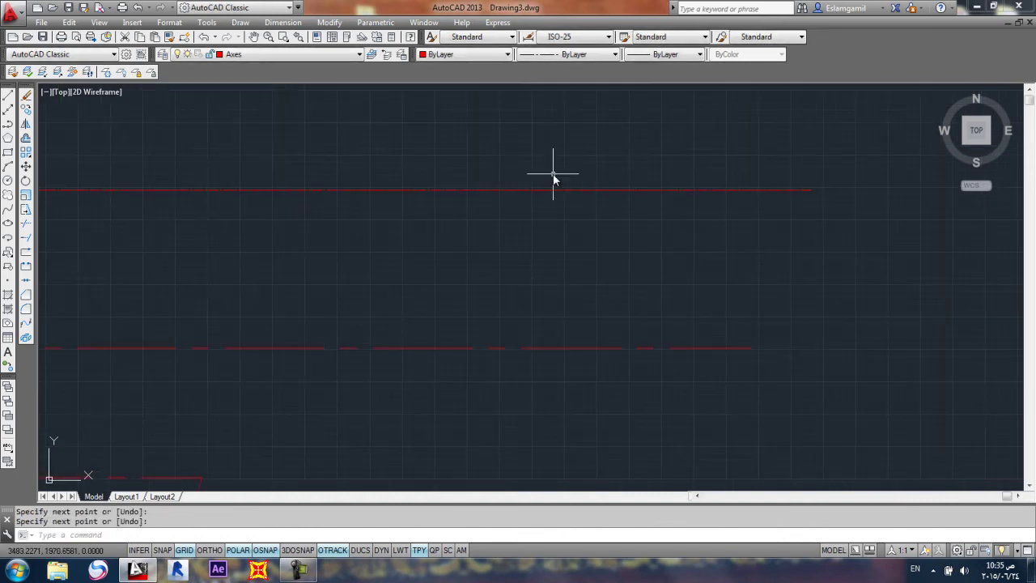
Step: Make Layer1 current and draw a horizontal line about 985 units long just below the uppermost red line
click(236, 54)
click(247, 88)
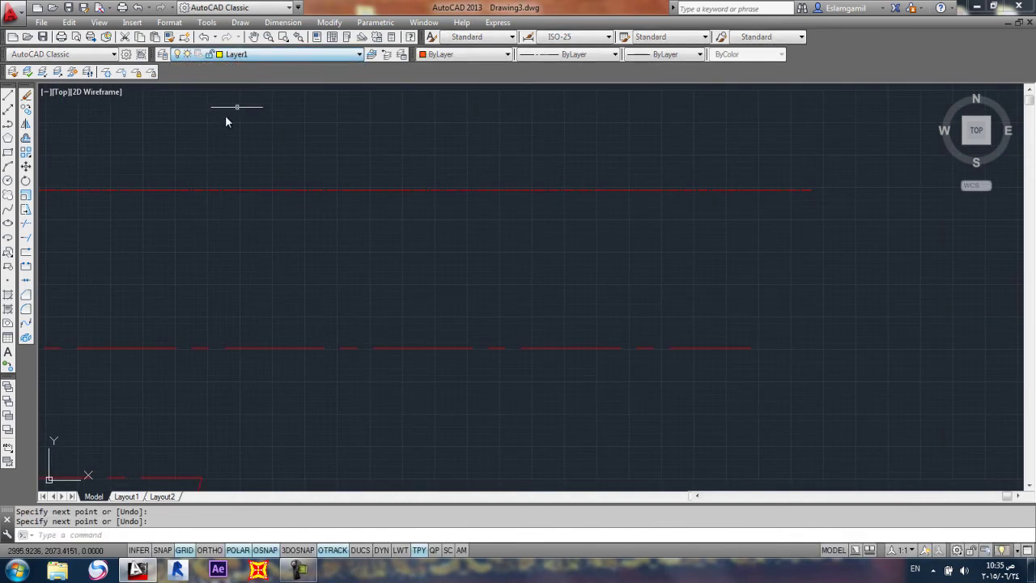
click(8, 96)
click(120, 235)
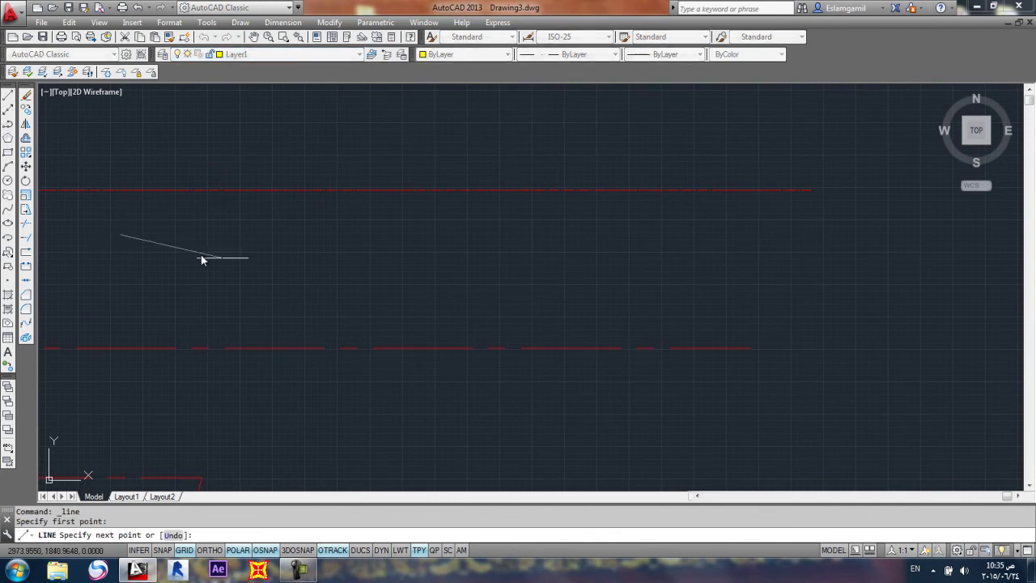
click(759, 235)
key(Return)
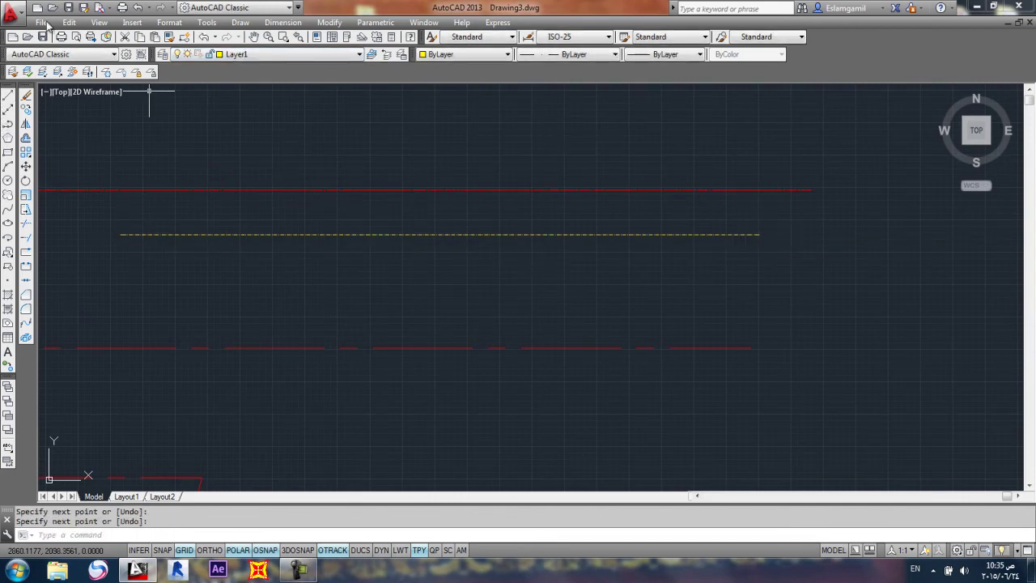
Step: Set the current object scale for new objects to 1 in the Linetype Manager
click(169, 22)
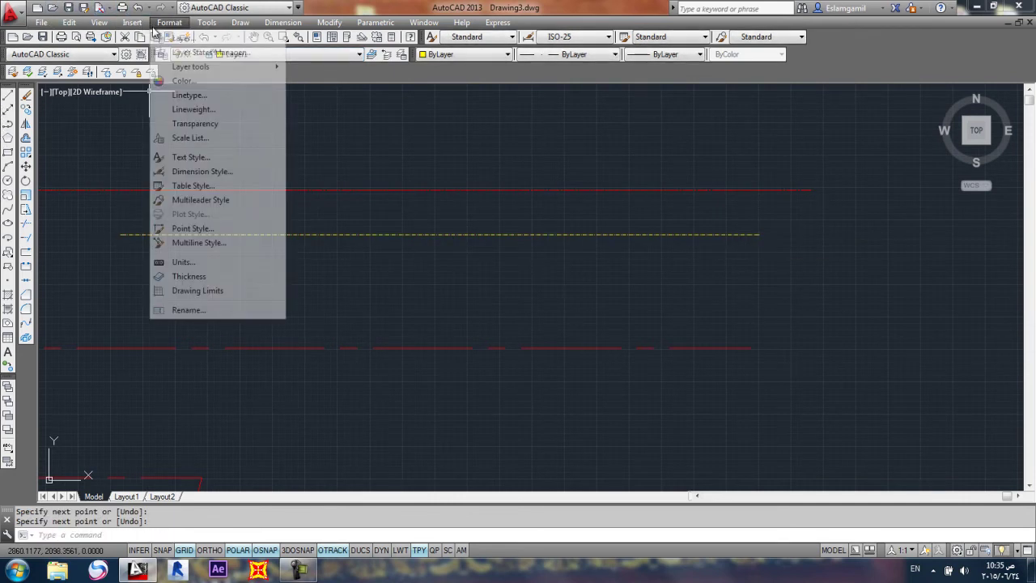
click(194, 95)
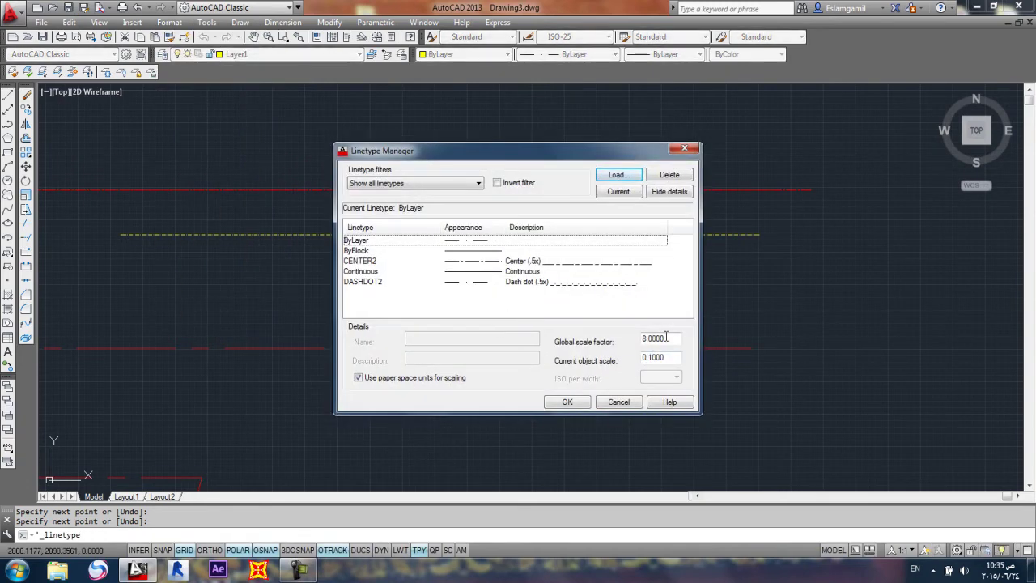
double_click(666, 338)
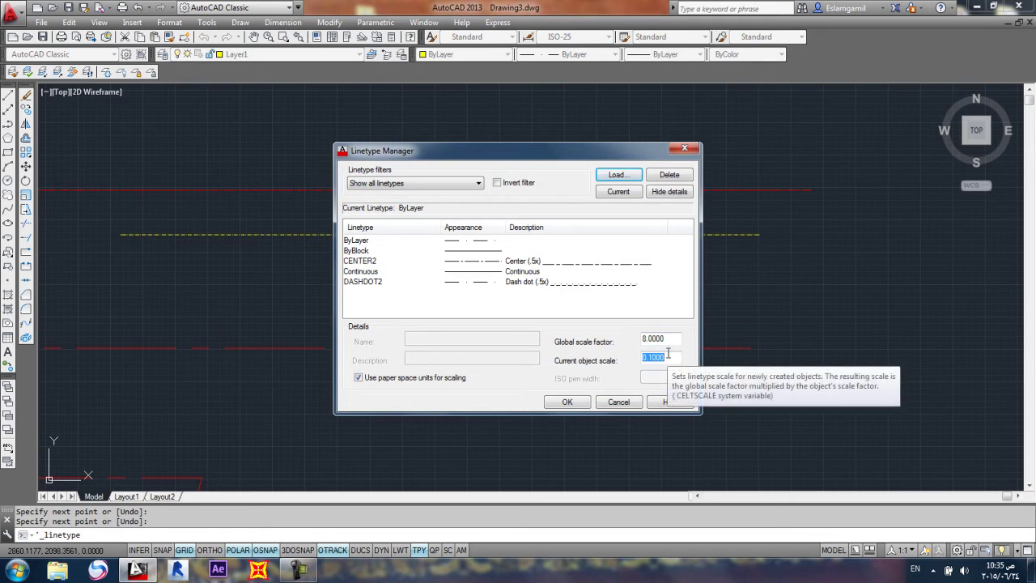
text(0)
click(567, 402)
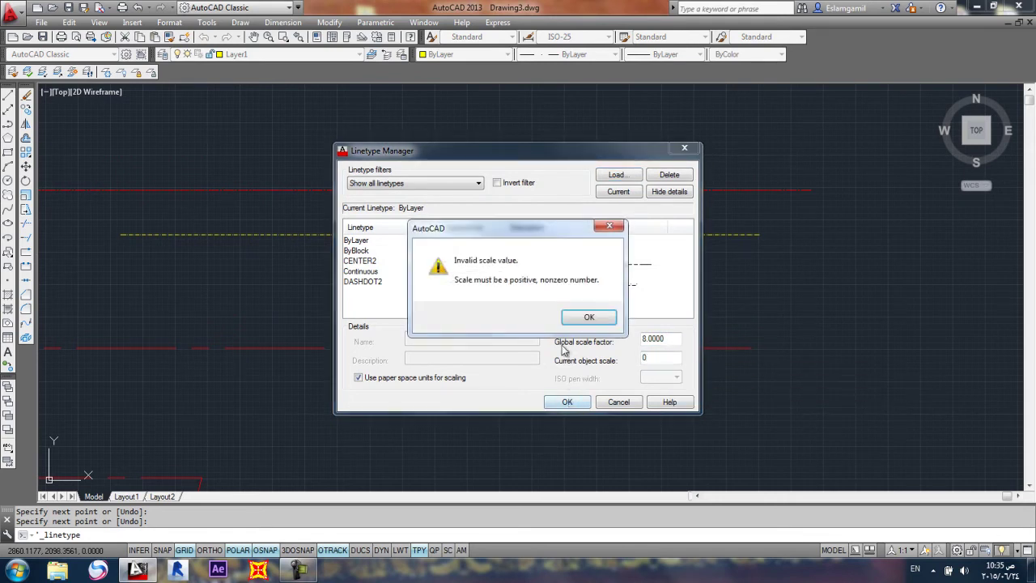
click(591, 321)
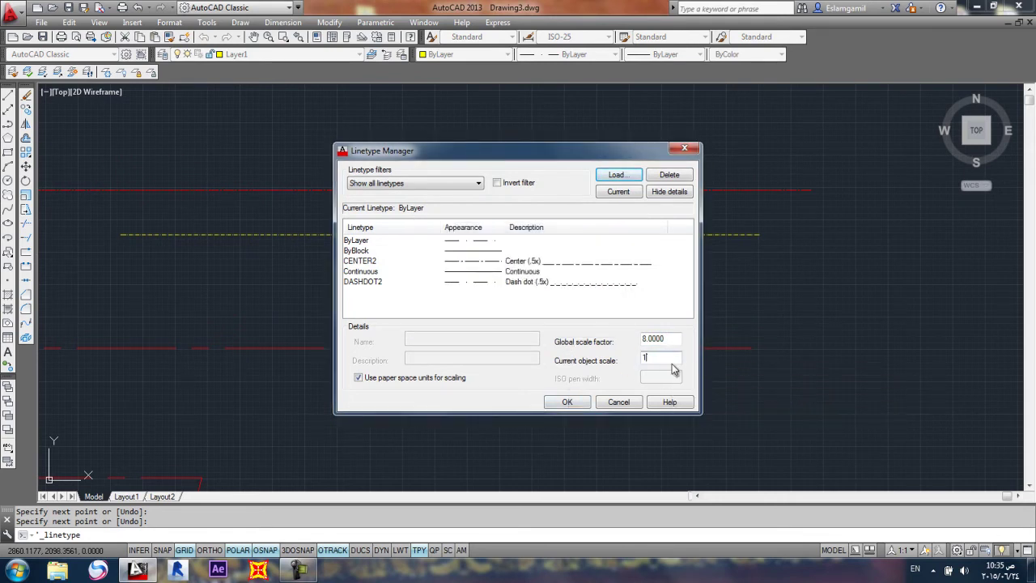
text(1)
click(567, 403)
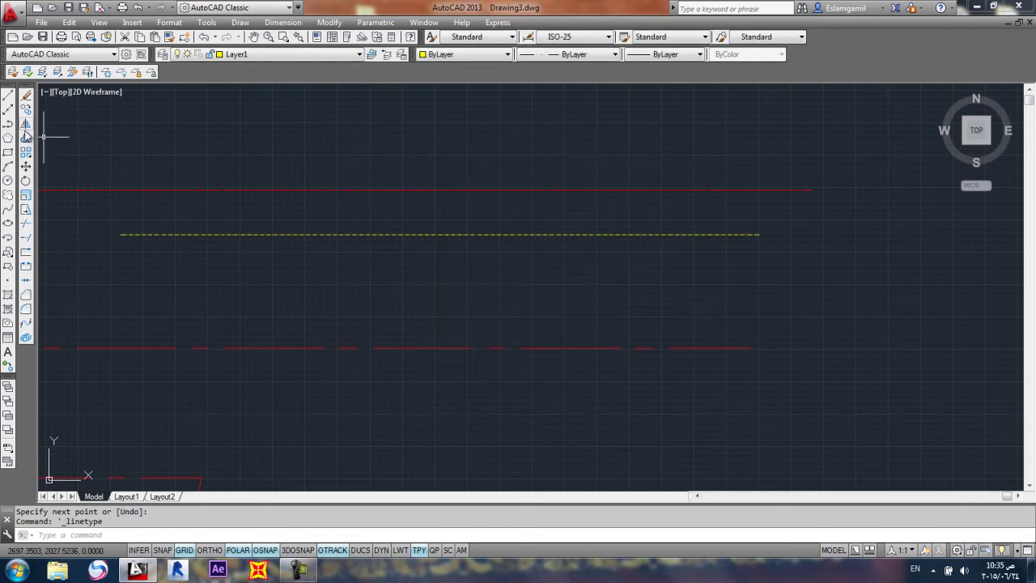
Step: Draw a second horizontal line on Layer1 just below the yellow line and compare their dash patterns
click(8, 95)
click(157, 271)
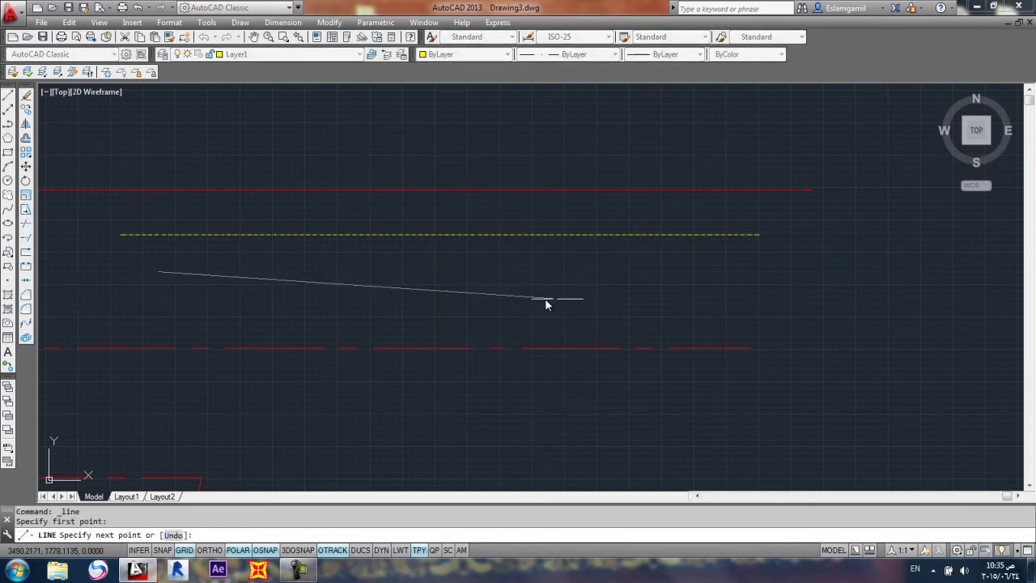
click(789, 271)
key(Return)
scroll(389, 325, down, 3)
scroll(416, 208, up, 4)
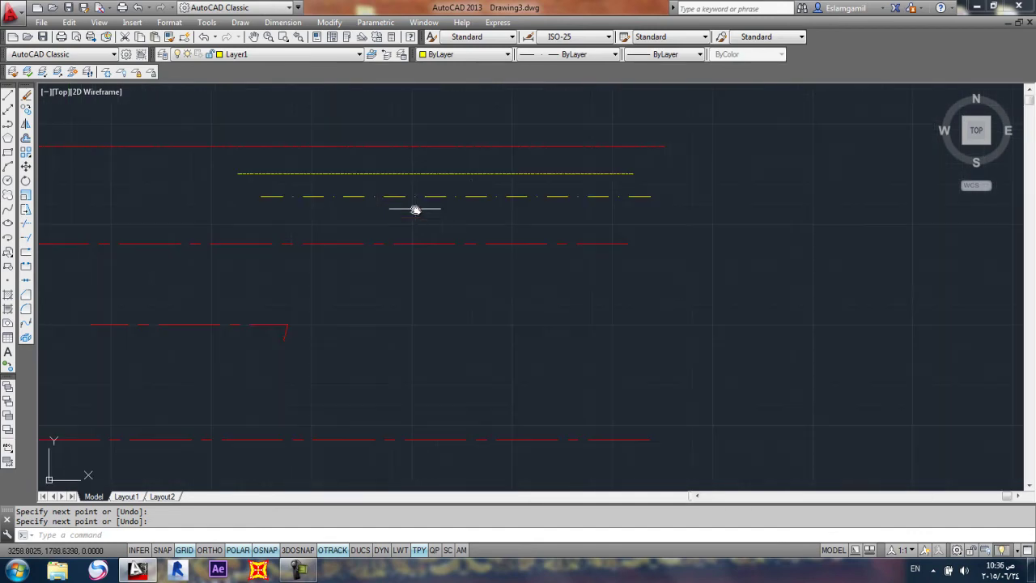
scroll(186, 155, down, 2)
middle_drag(257, 173, 444, 170)
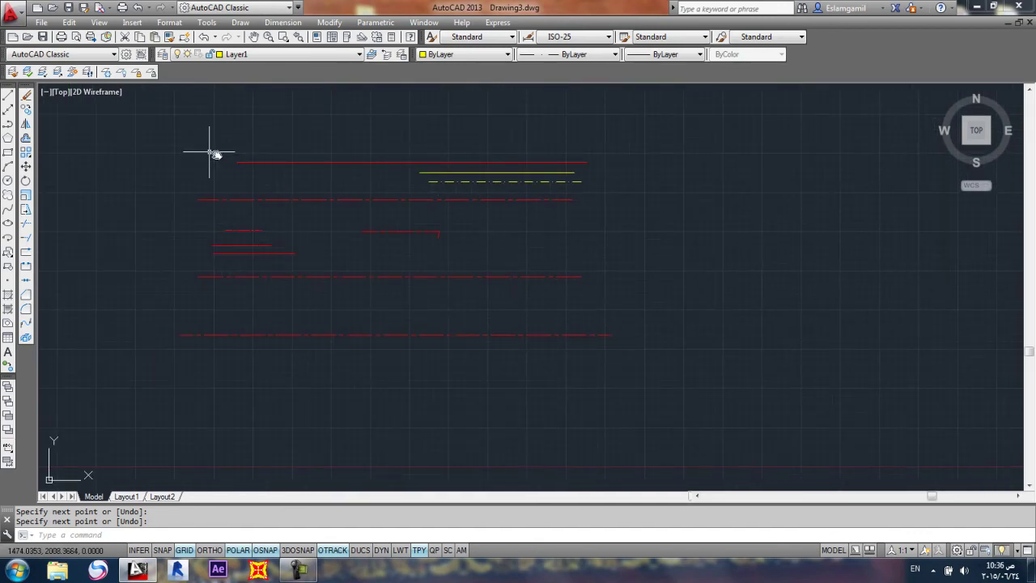
Step: Set the linetype scale of the upper yellow line to 0.5 in its properties, and deselect it
scroll(474, 173, up, 6)
click(460, 153)
click(405, 173)
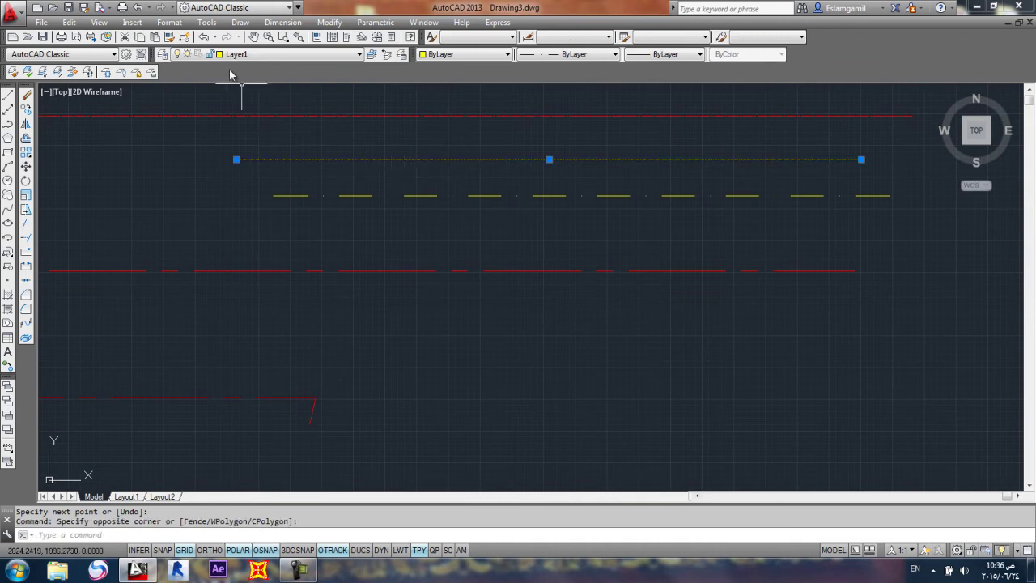
click(316, 36)
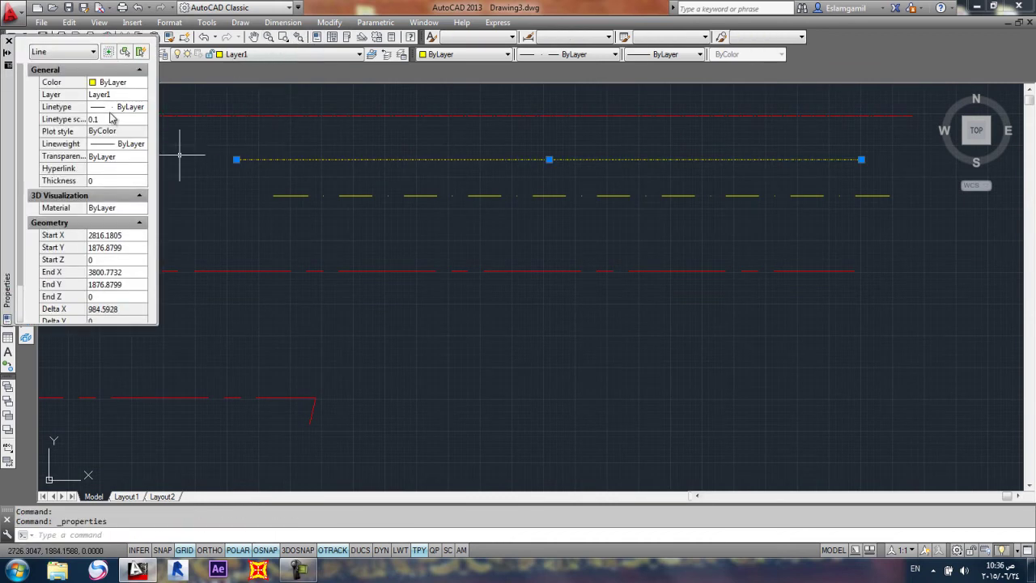
click(111, 119)
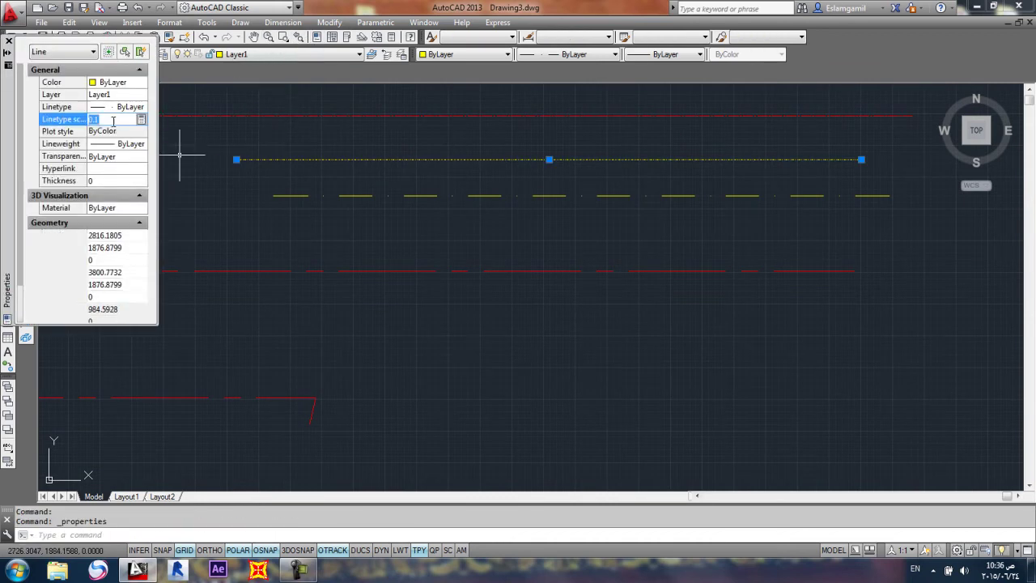
click(115, 127)
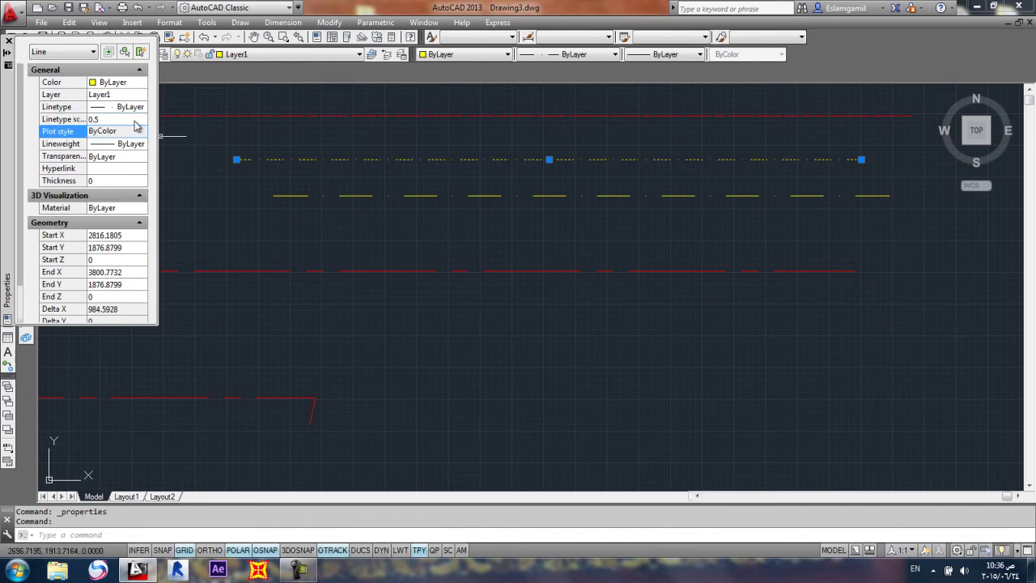
click(9, 42)
key(Escape)
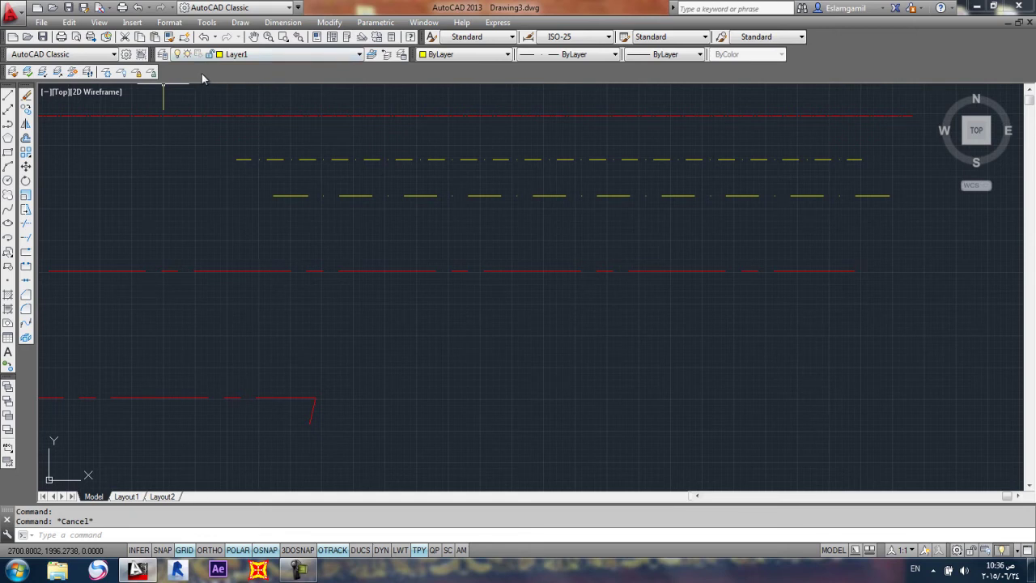
click(236, 55)
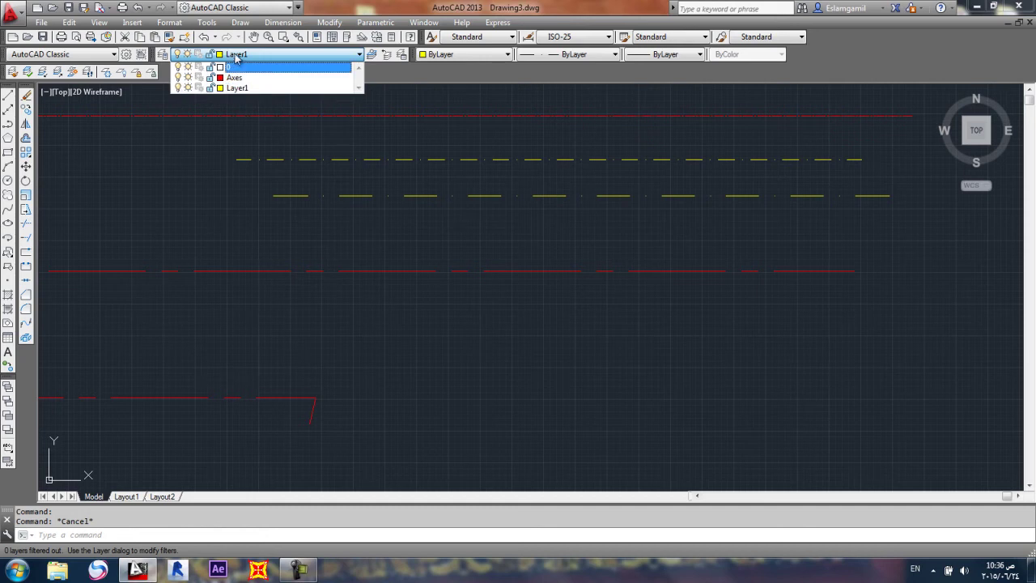
click(175, 88)
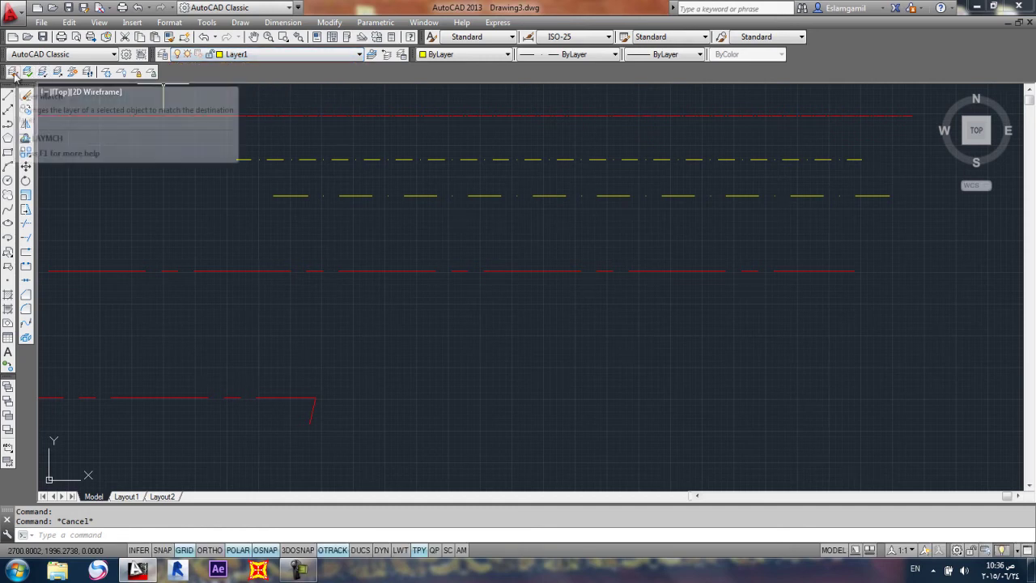